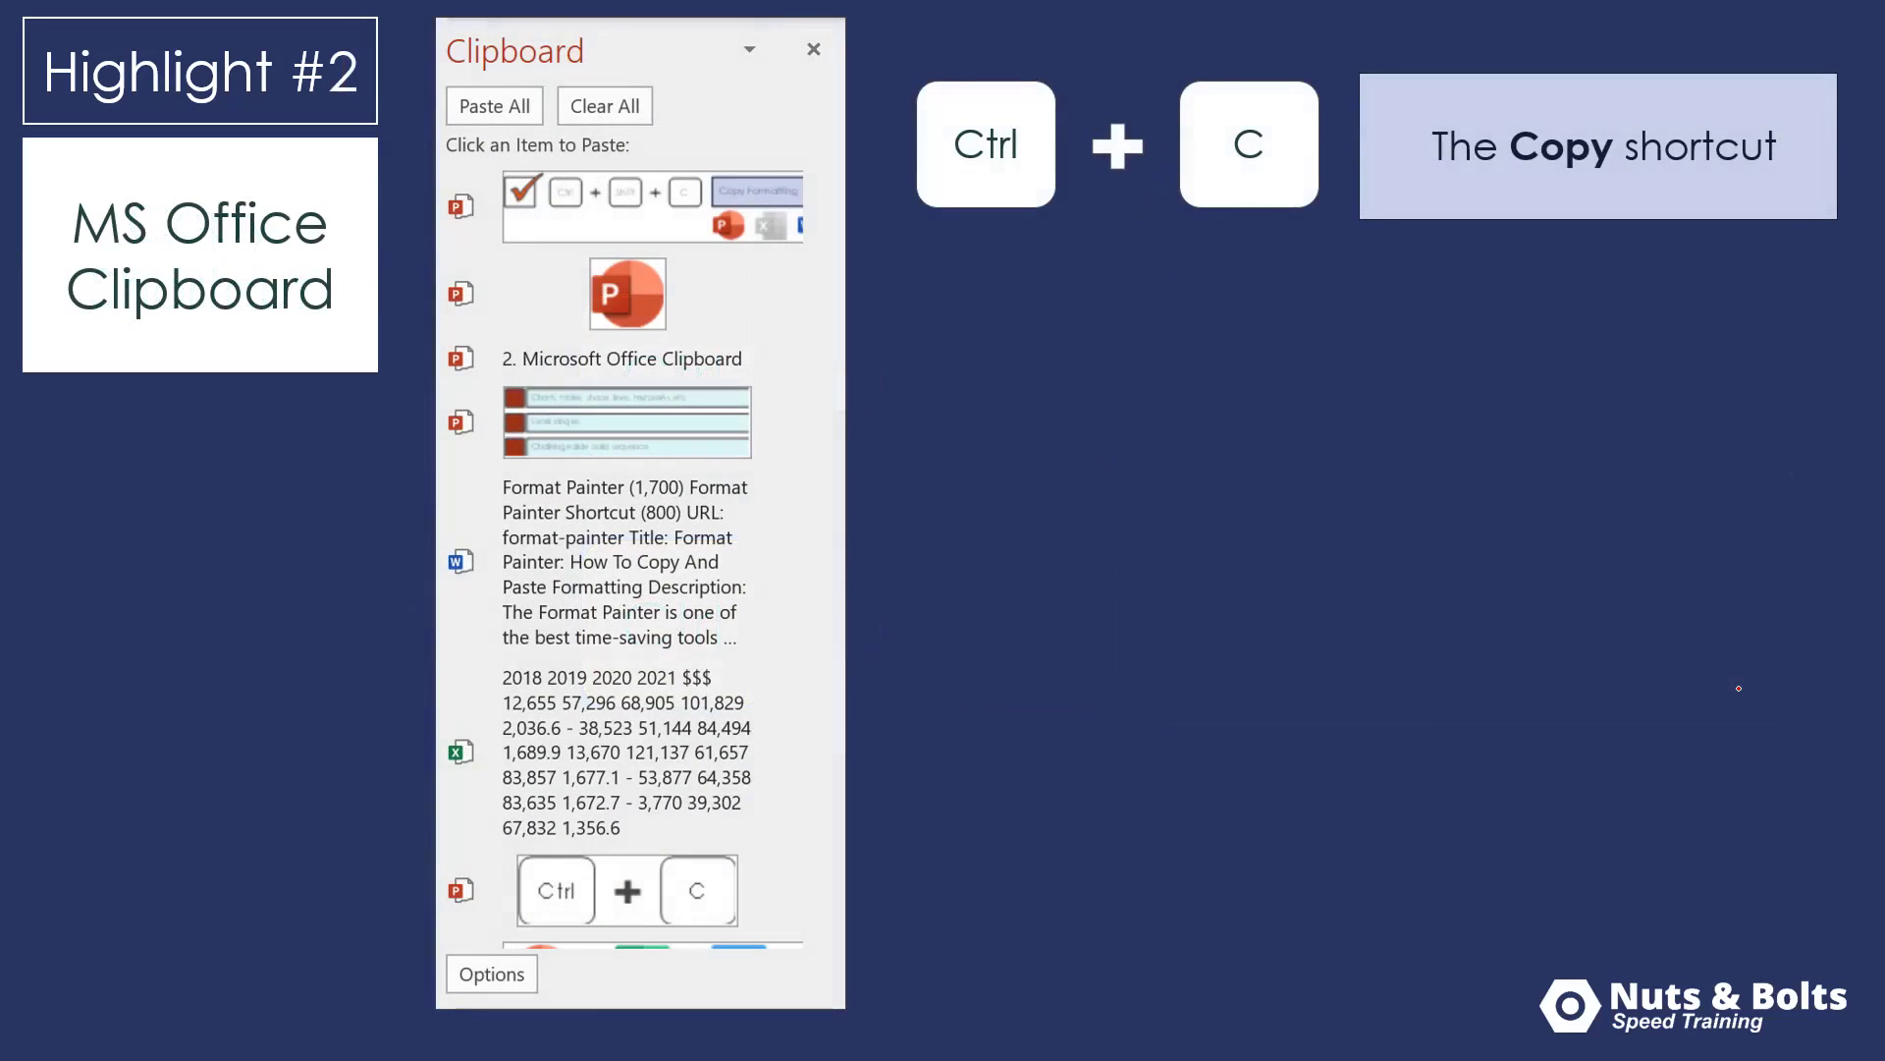
Step: Circle MS Office Clipboard in red ink, then reveal the arrow to the Clipboard pane and trace it
mouse_move(302, 164)
left_mouse_down()
mouse_move(149, 162)
mouse_move(54, 211)
mouse_move(106, 370)
mouse_move(332, 326)
mouse_move(371, 211)
mouse_move(298, 168)
left_mouse_up()
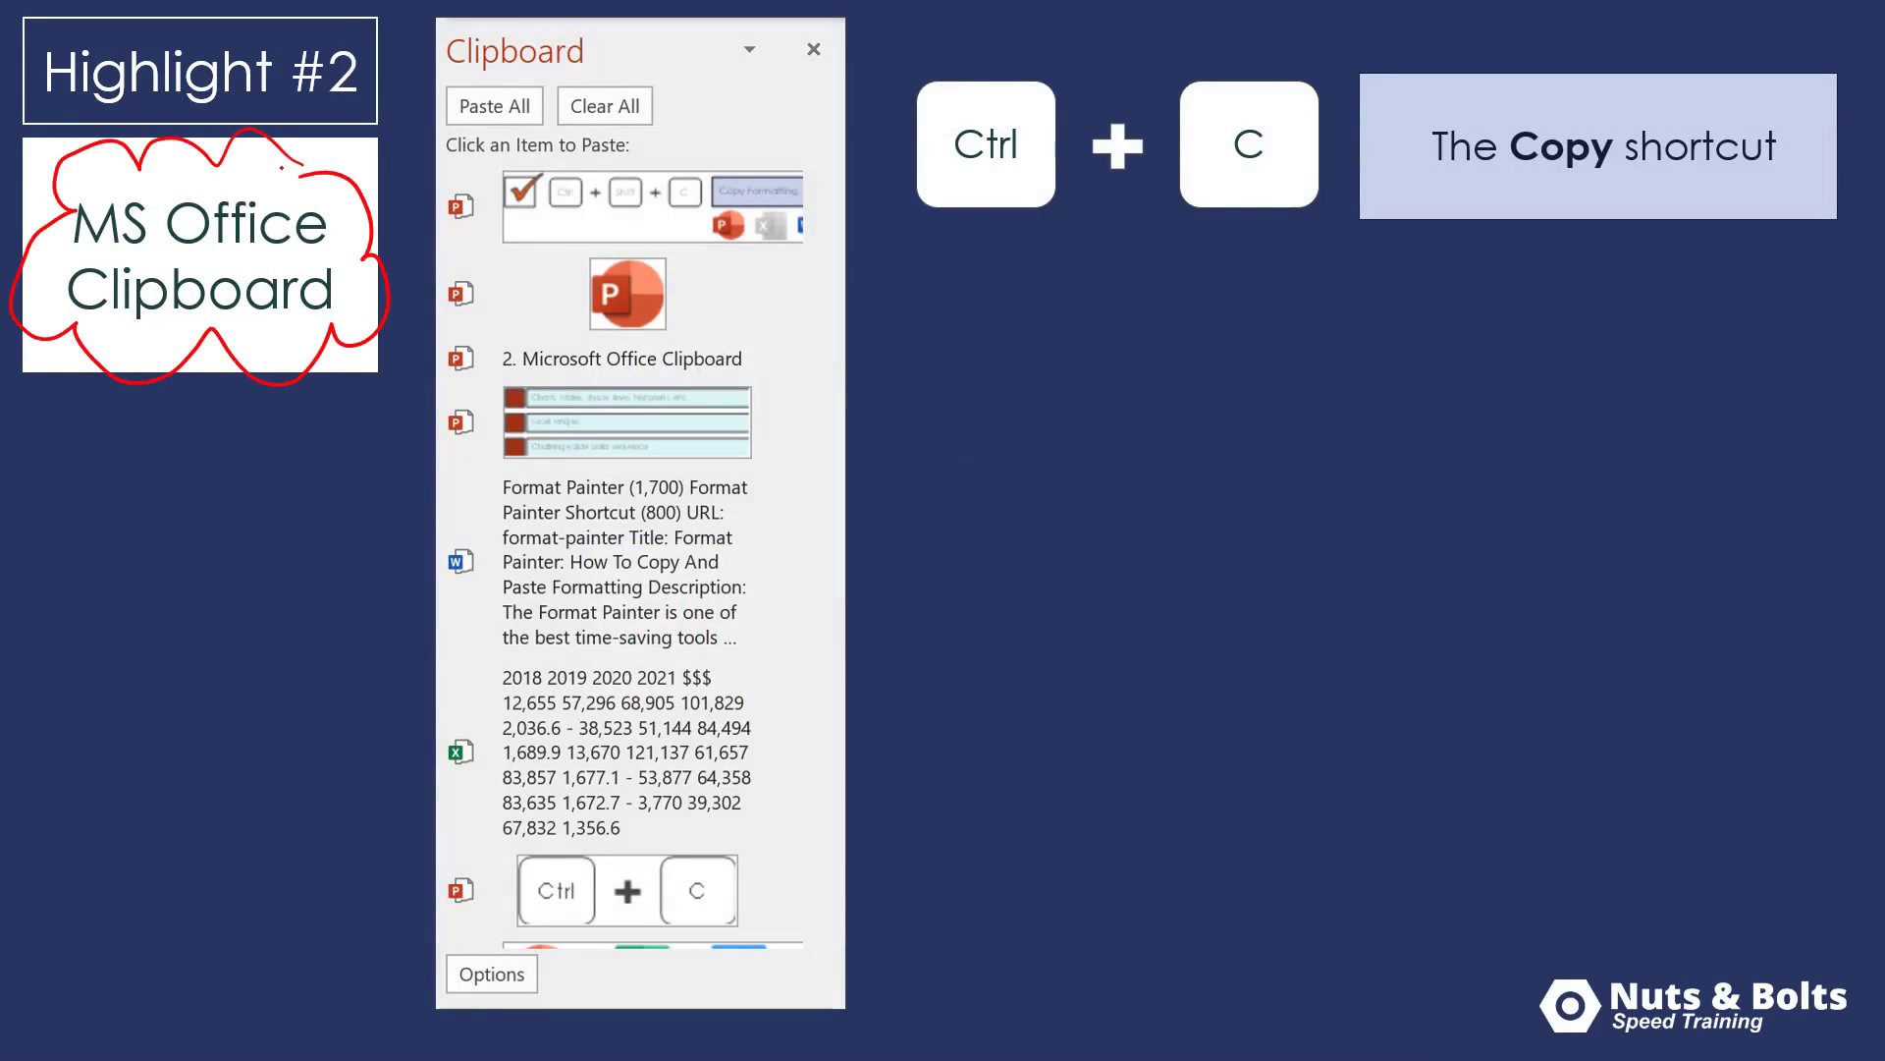
key("Right")
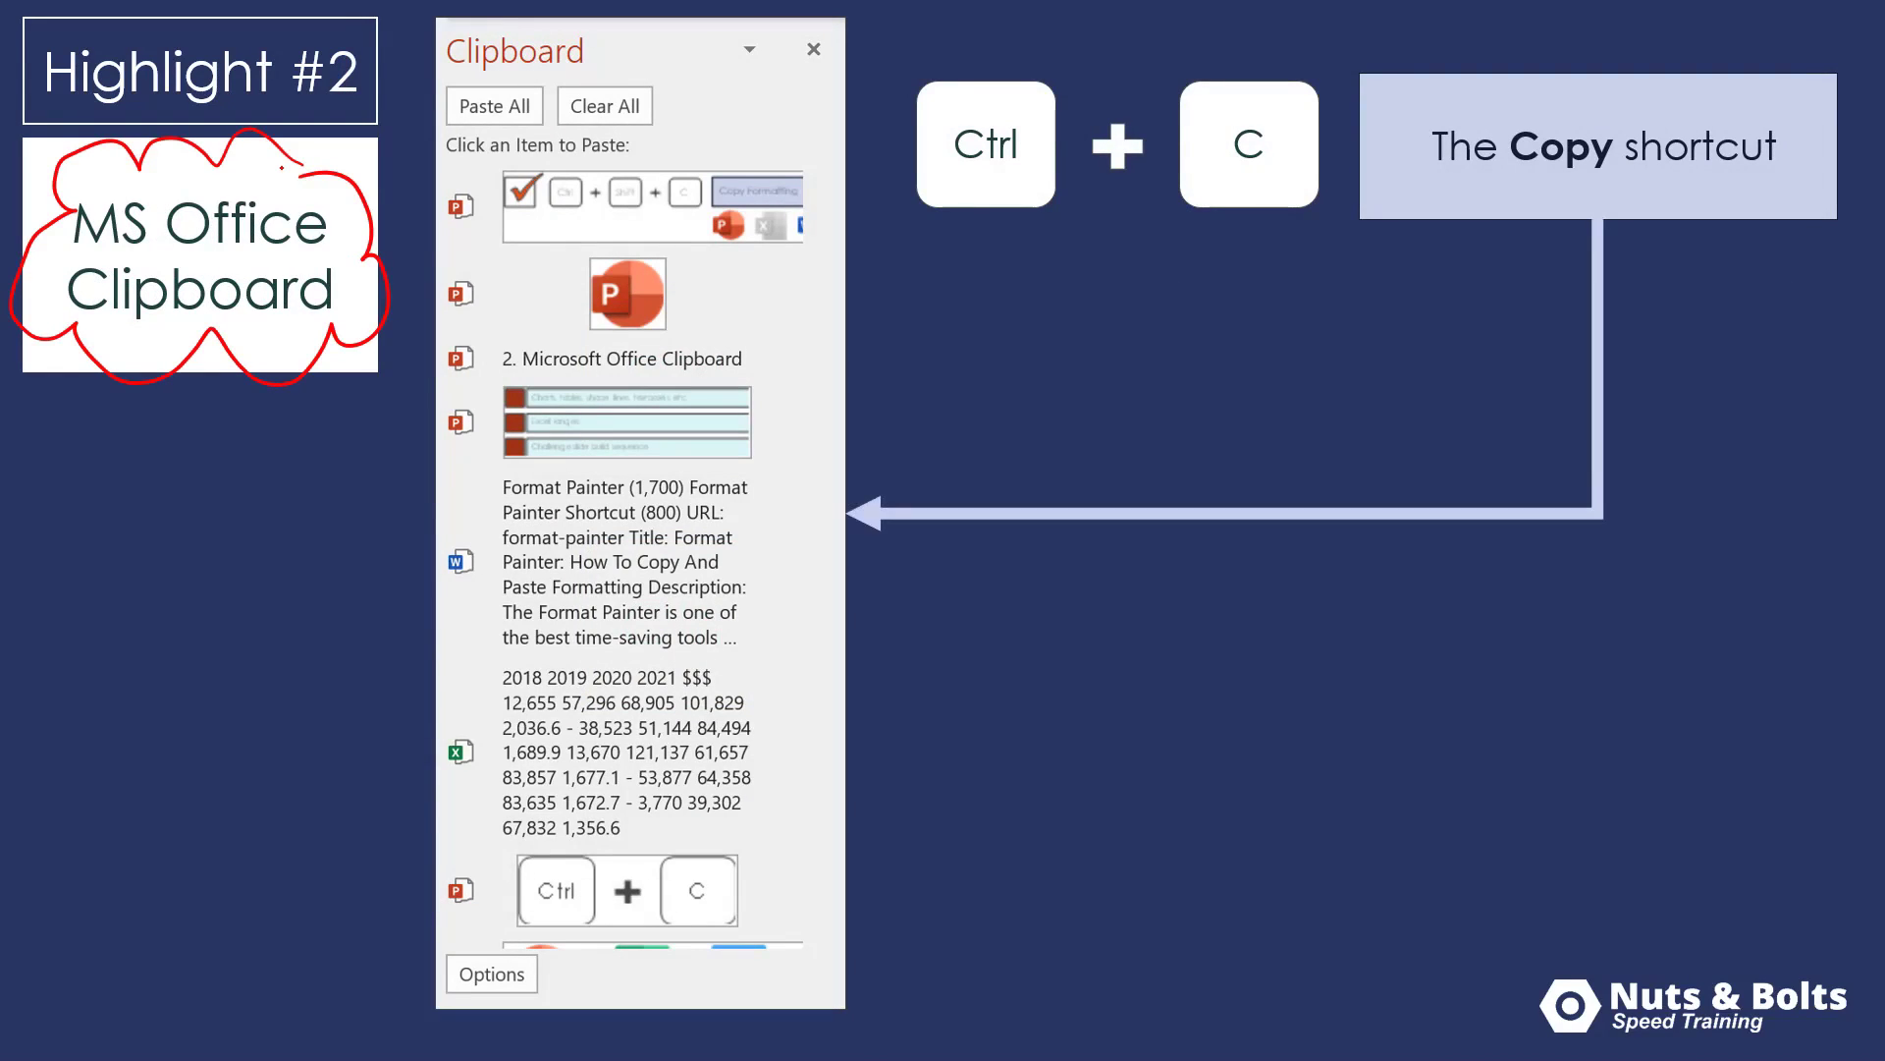
mouse_move(1597, 210)
left_mouse_down()
mouse_move(1588, 400)
mouse_move(1473, 499)
mouse_move(1034, 511)
mouse_move(887, 482)
left_mouse_up()
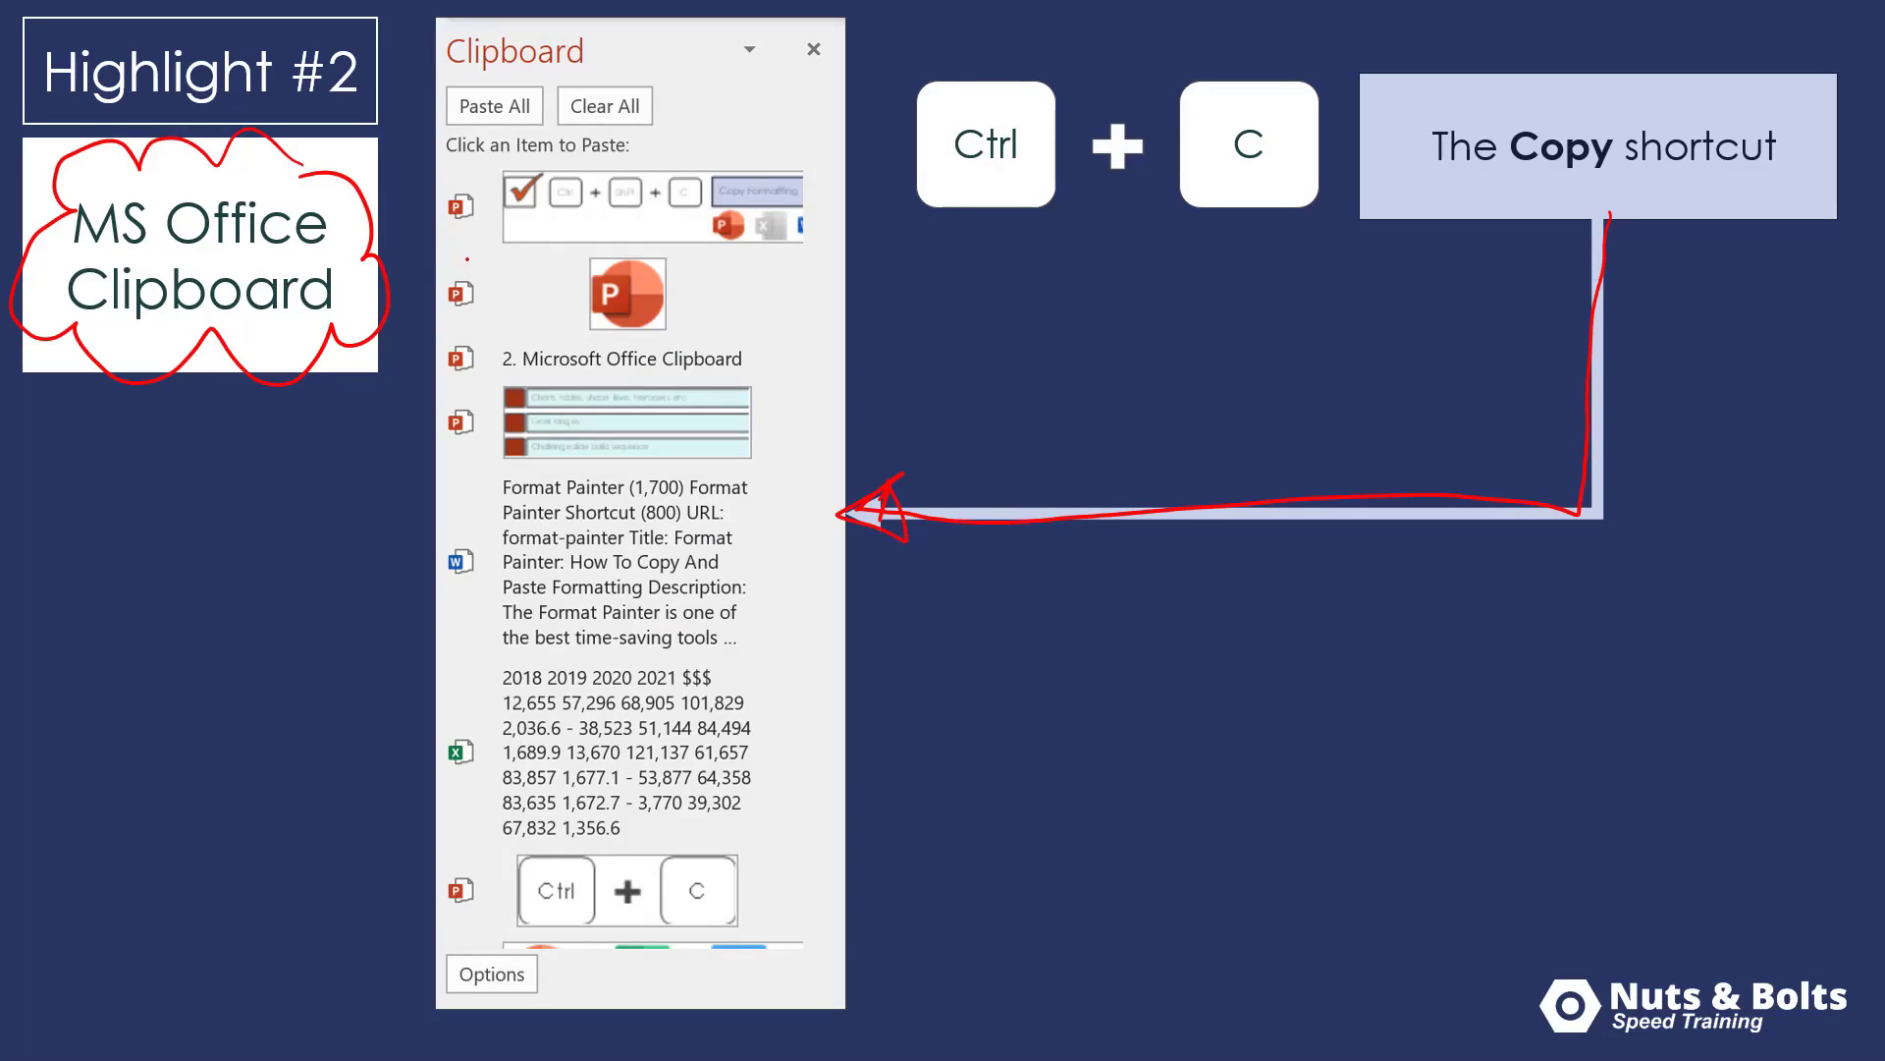
Step: Circle the PowerPoint, Word and Excel icons and the 24 of 24 callout, then clear the ink
left_click_drag(467, 259, 434, 296)
left_click_drag(399, 537, 501, 503)
left_click_drag(457, 690, 499, 695)
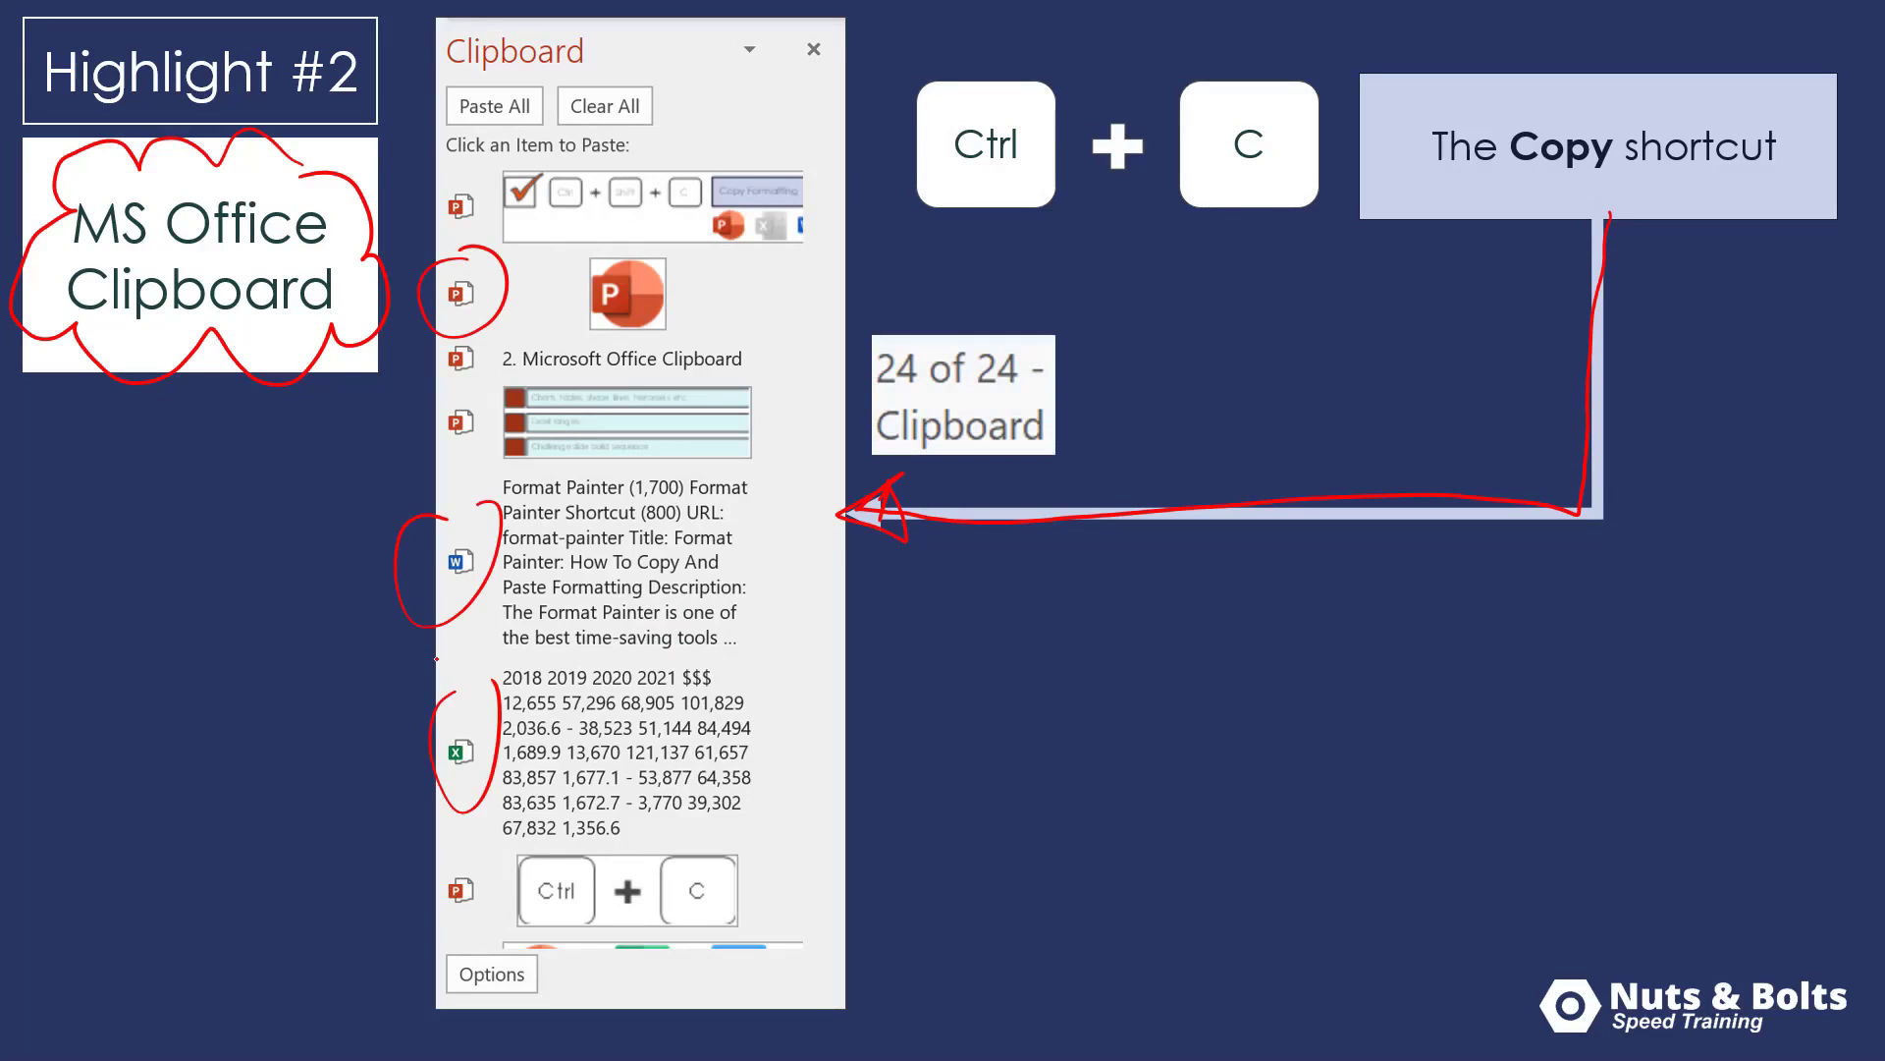
mouse_move(997, 330)
left_mouse_down()
mouse_move(946, 309)
mouse_move(838, 404)
mouse_move(972, 476)
mouse_move(1078, 363)
mouse_move(1021, 300)
left_mouse_up()
mouse_move(1182, 276)
left_mouse_down()
mouse_move(1257, 339)
mouse_move(1230, 319)
left_mouse_up()
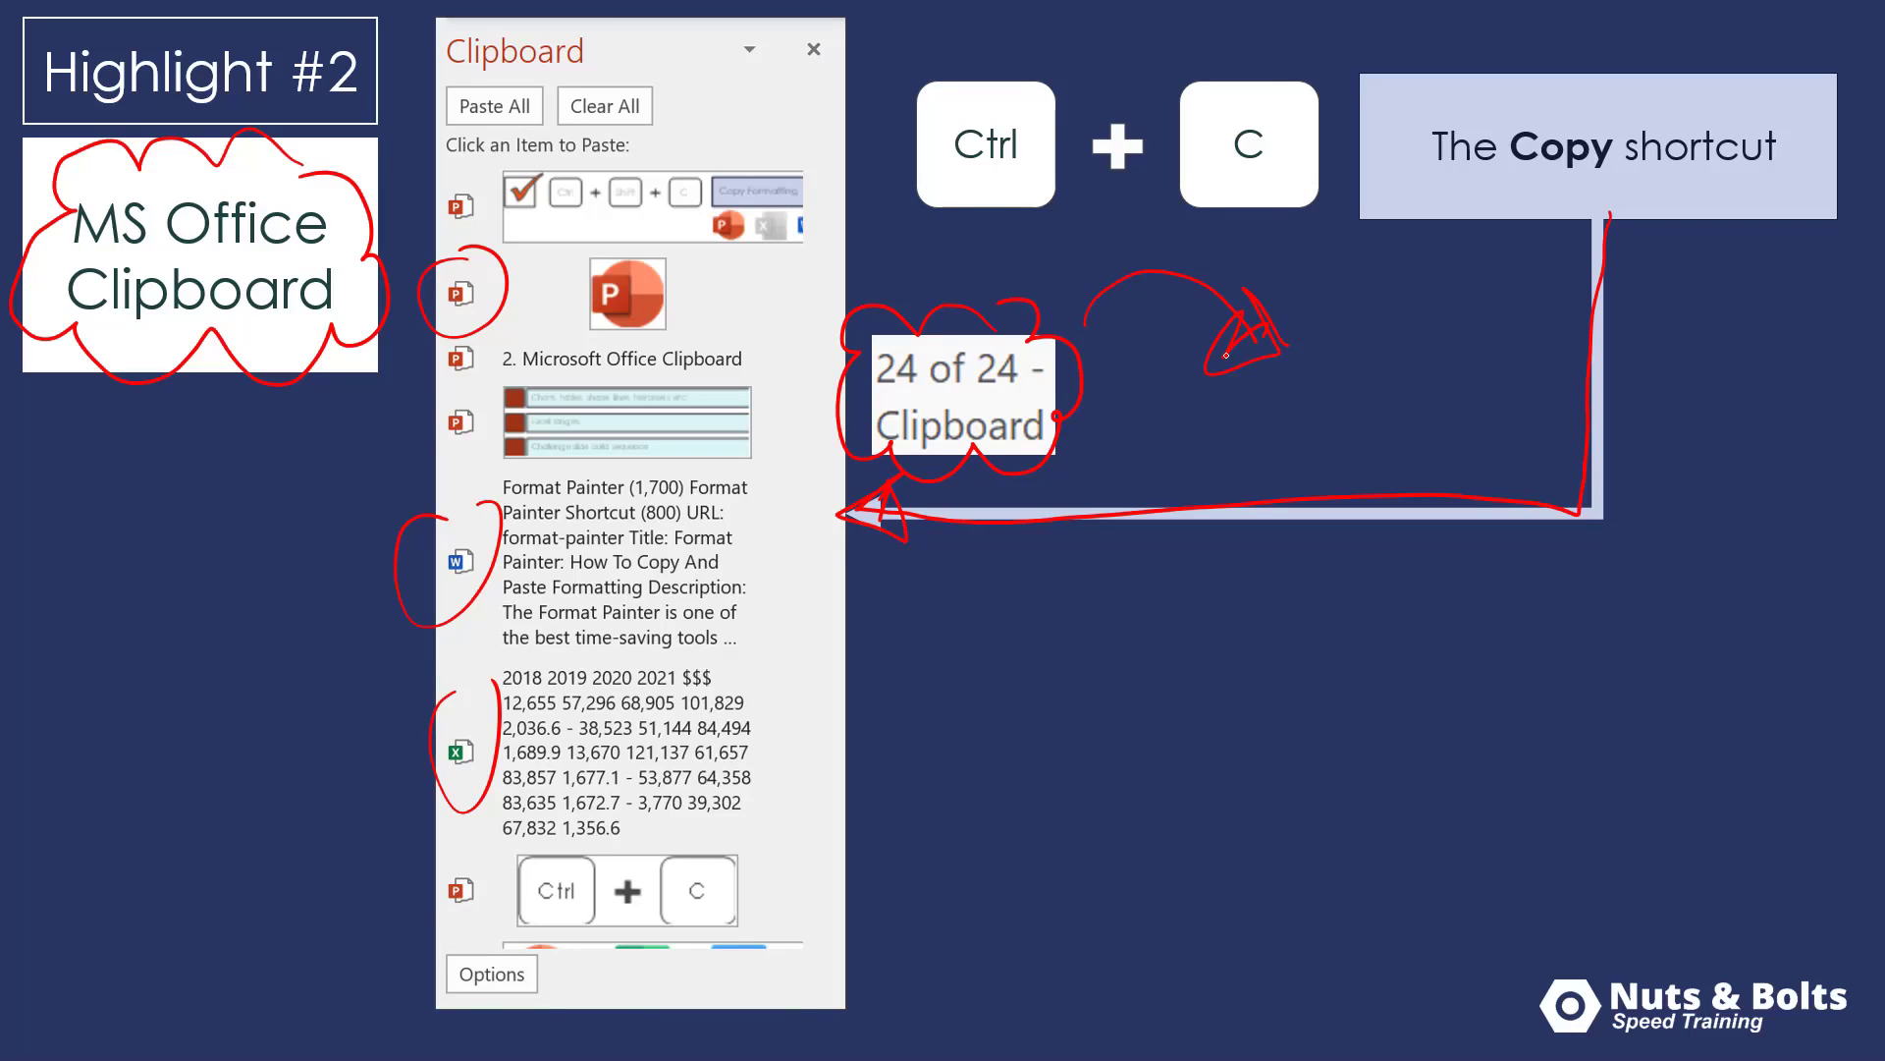
key("Right")
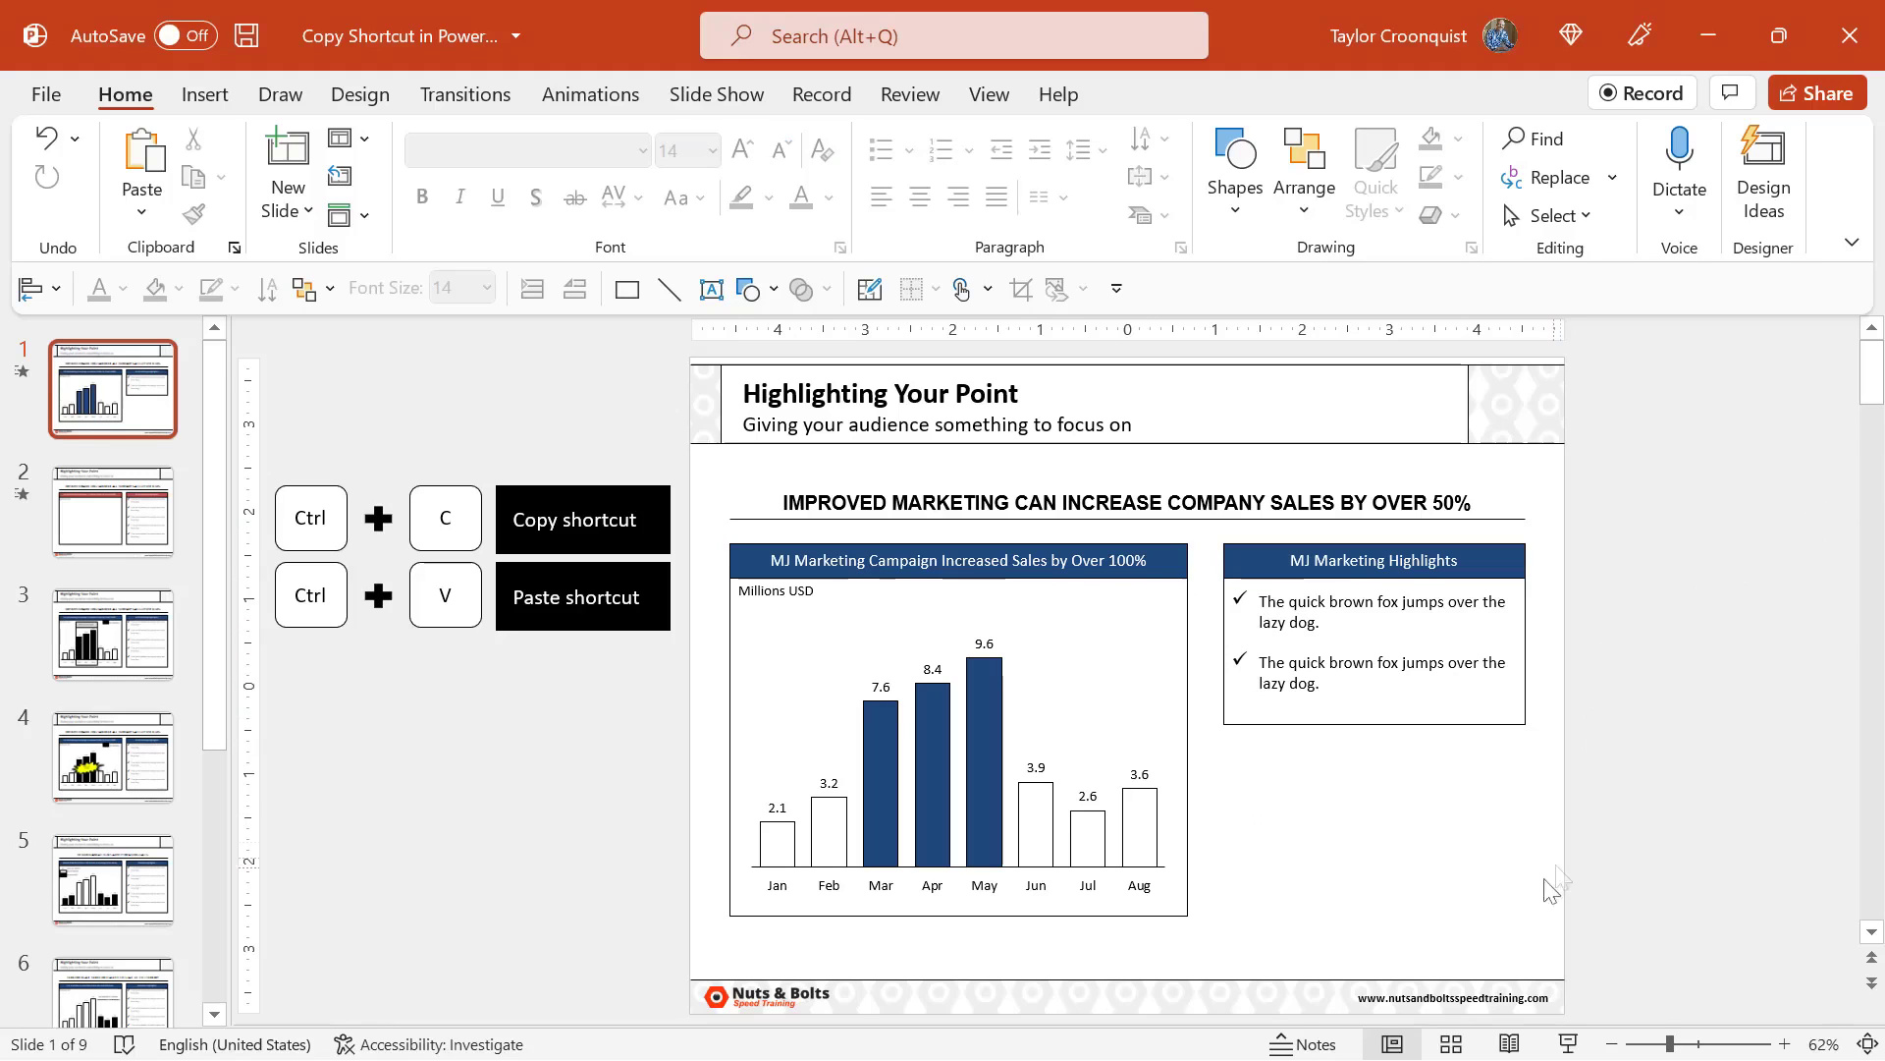
Step: Duplicate the MJ Marketing Highlights box with Ctrl+C/Ctrl+V and place the copy directly below the original
left_click_drag(1513, 915, 1215, 752)
left_click_drag(1614, 777, 1181, 533)
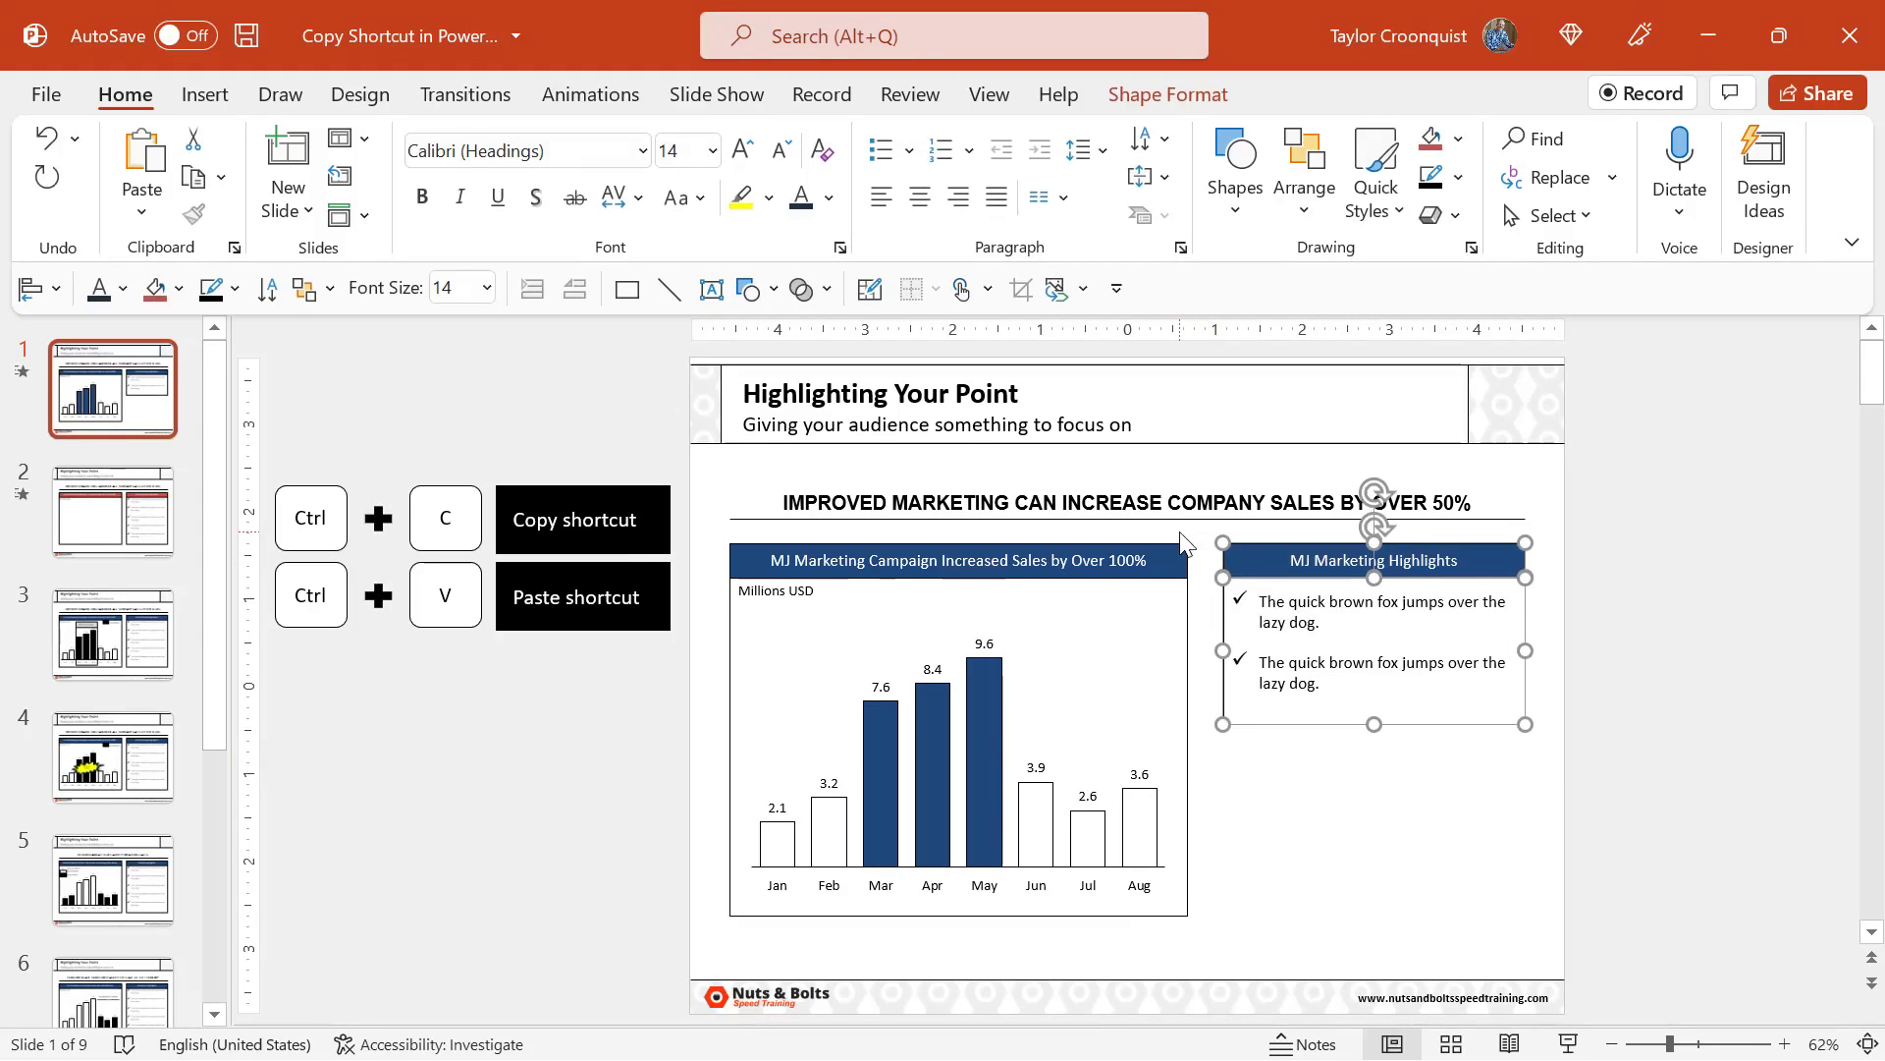
key("ctrl+c")
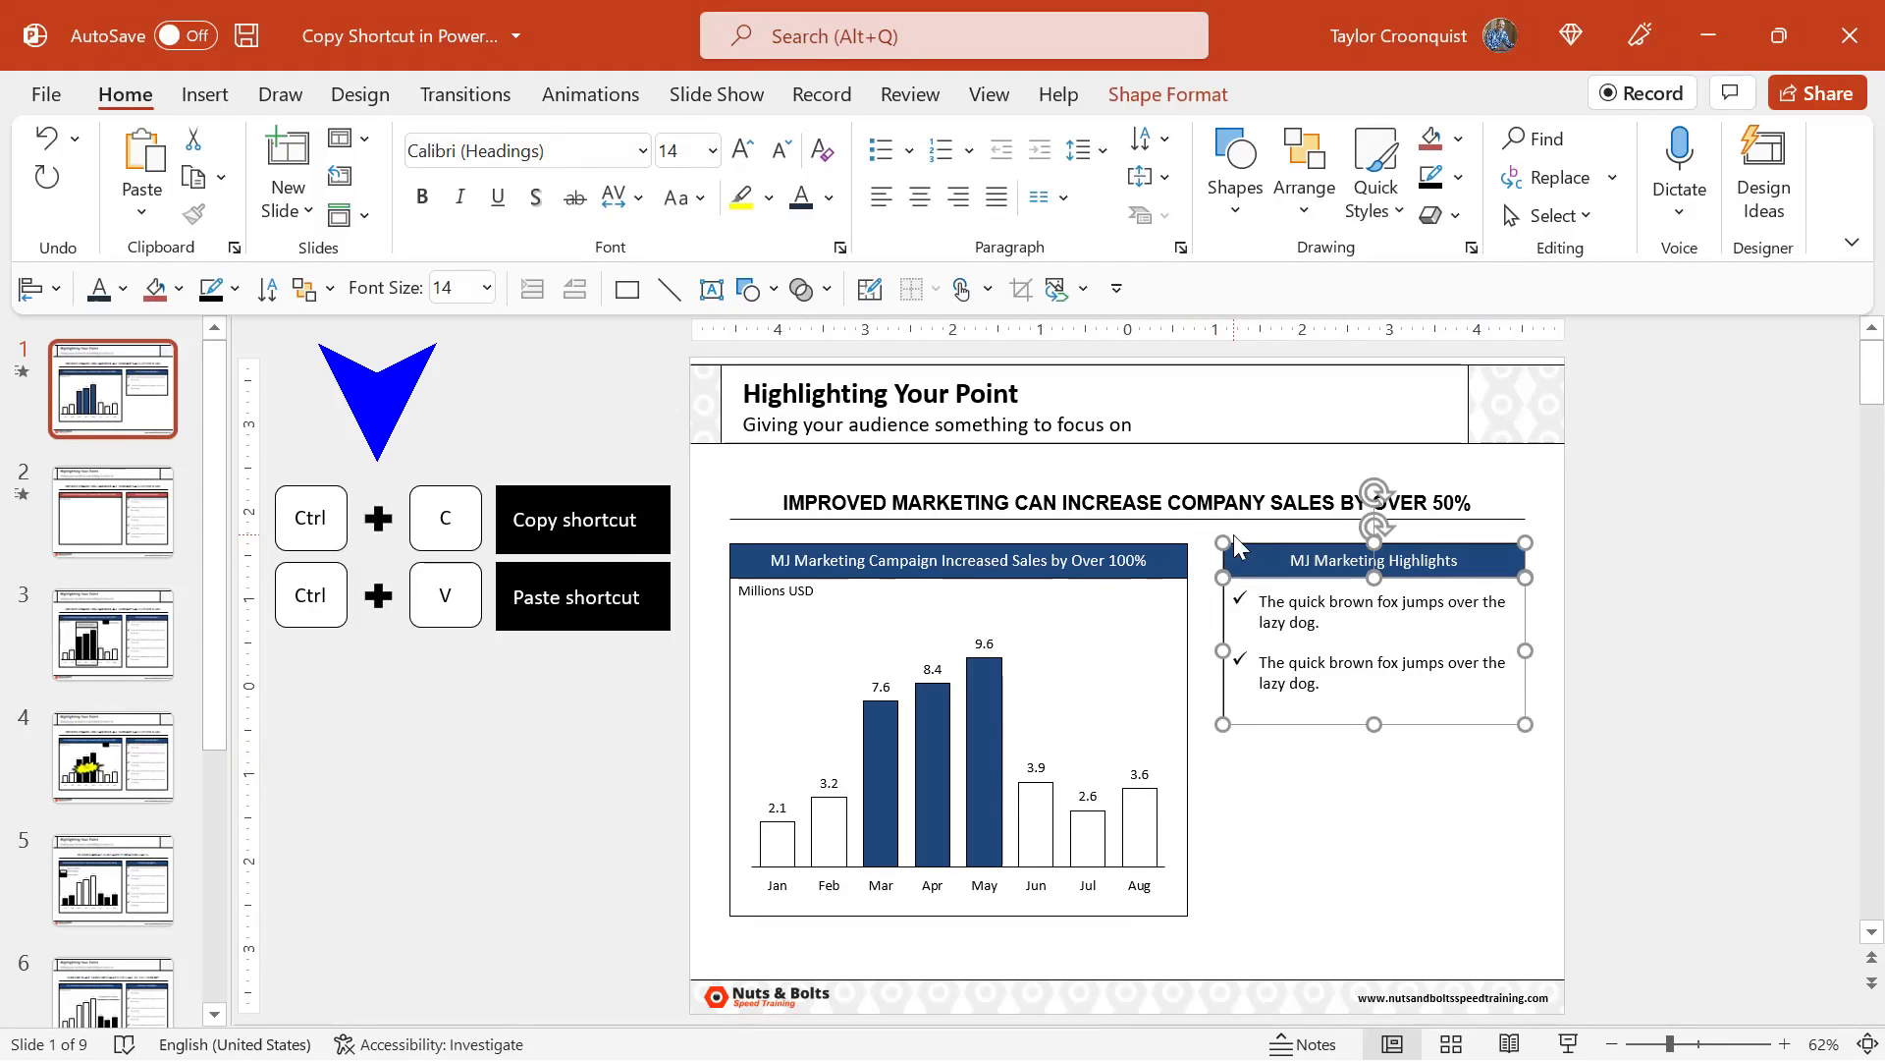
key("ctrl+v")
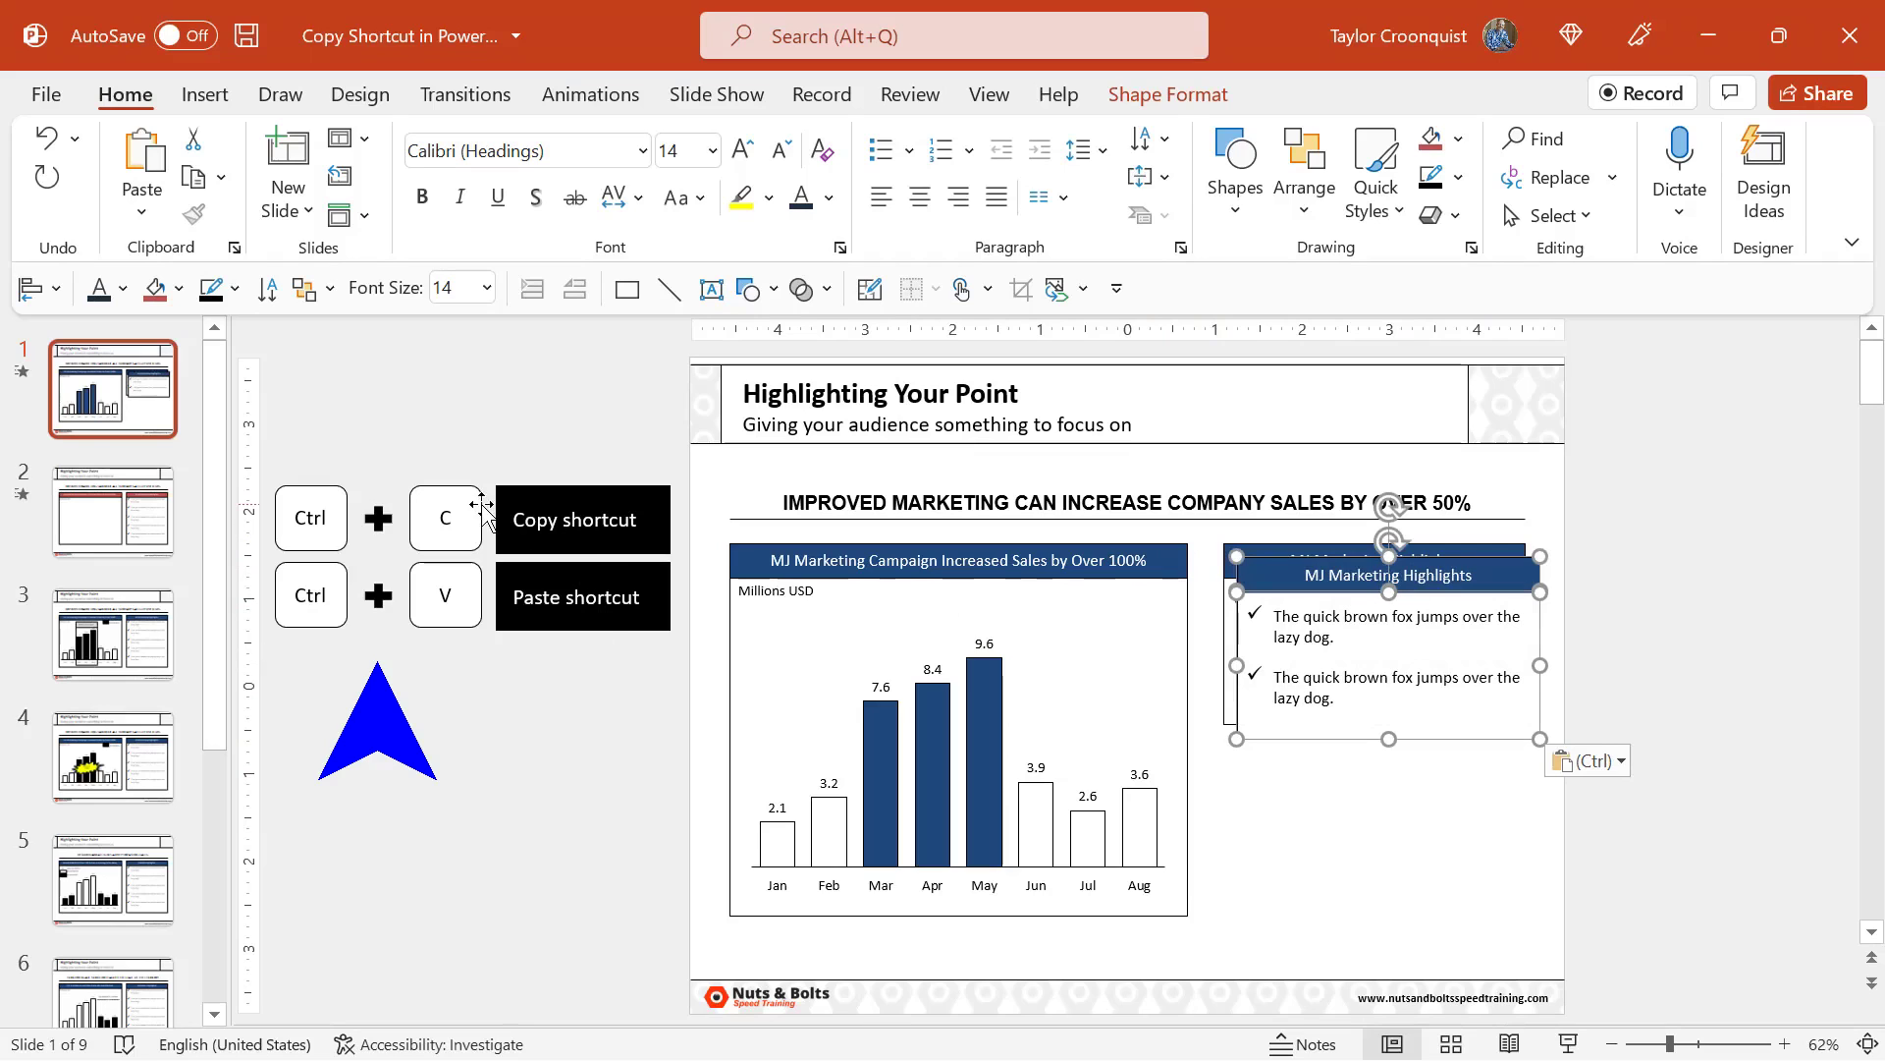
left_click(1307, 578)
left_click(1267, 592)
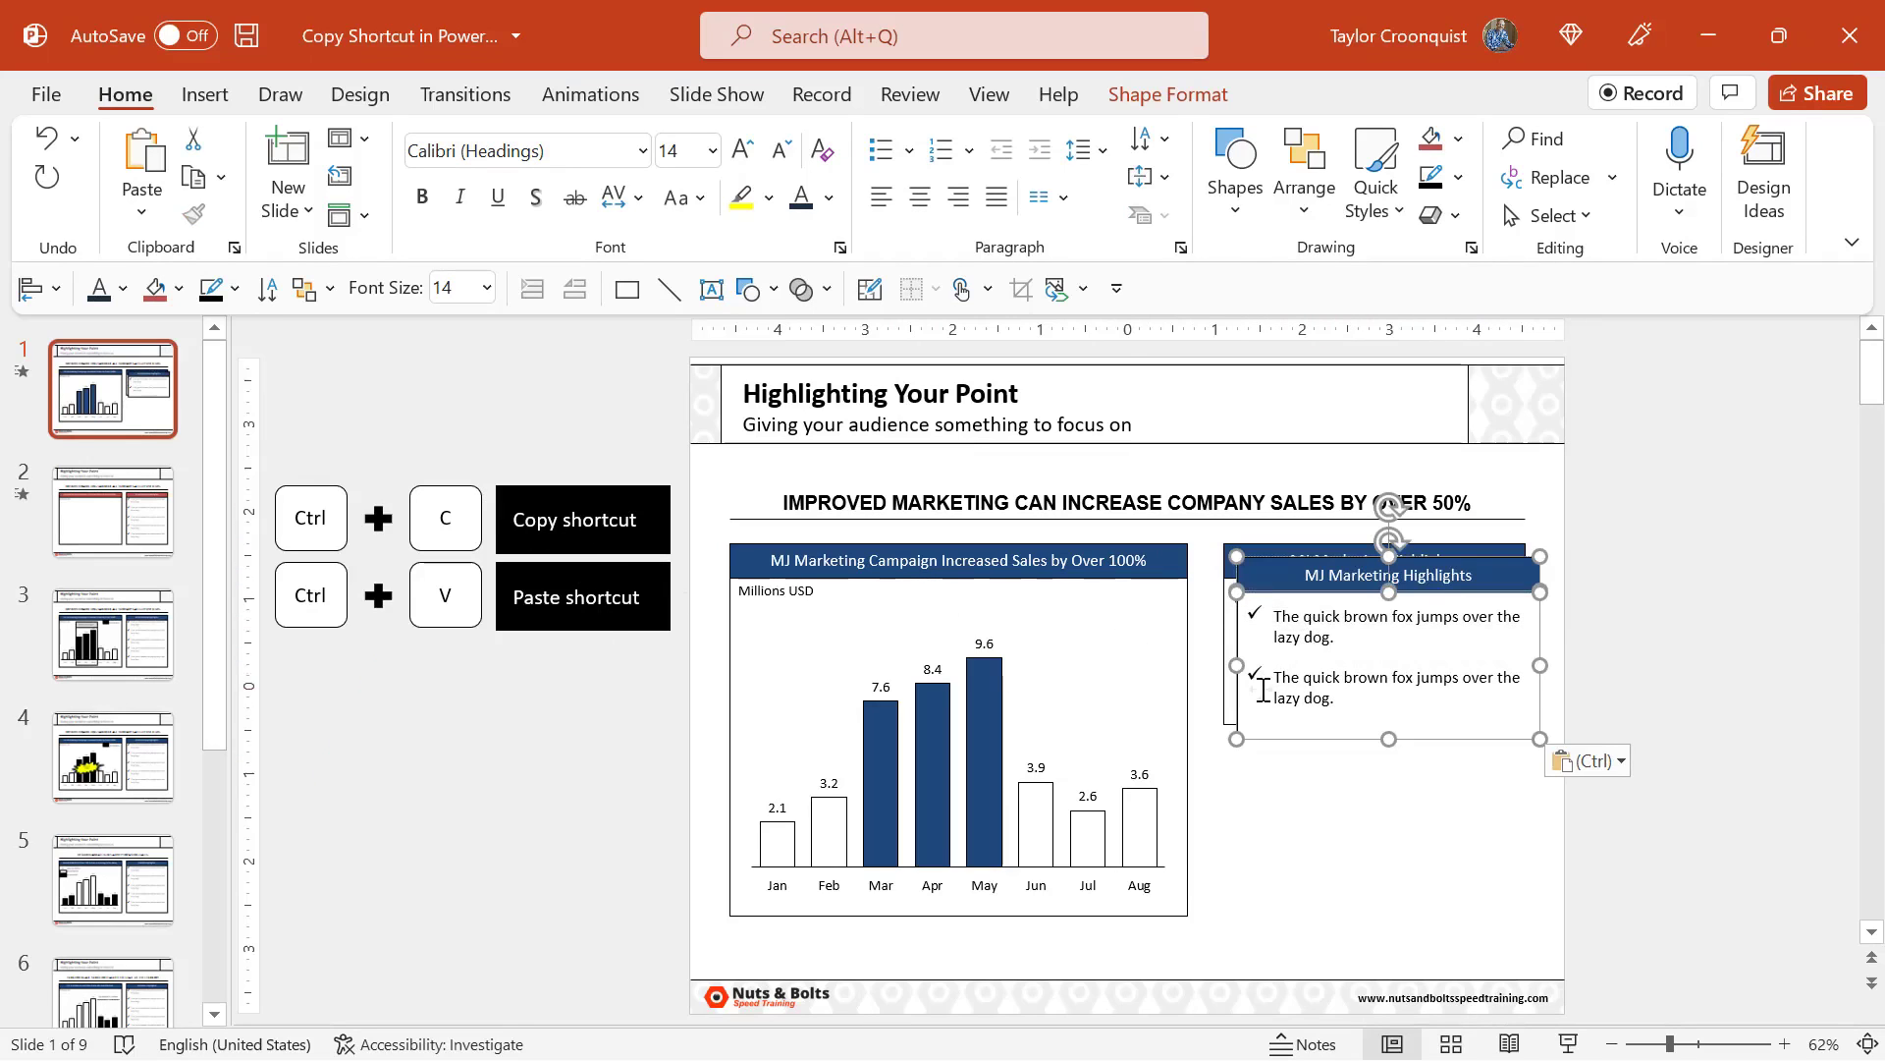
left_click_drag(1269, 591, 1423, 874)
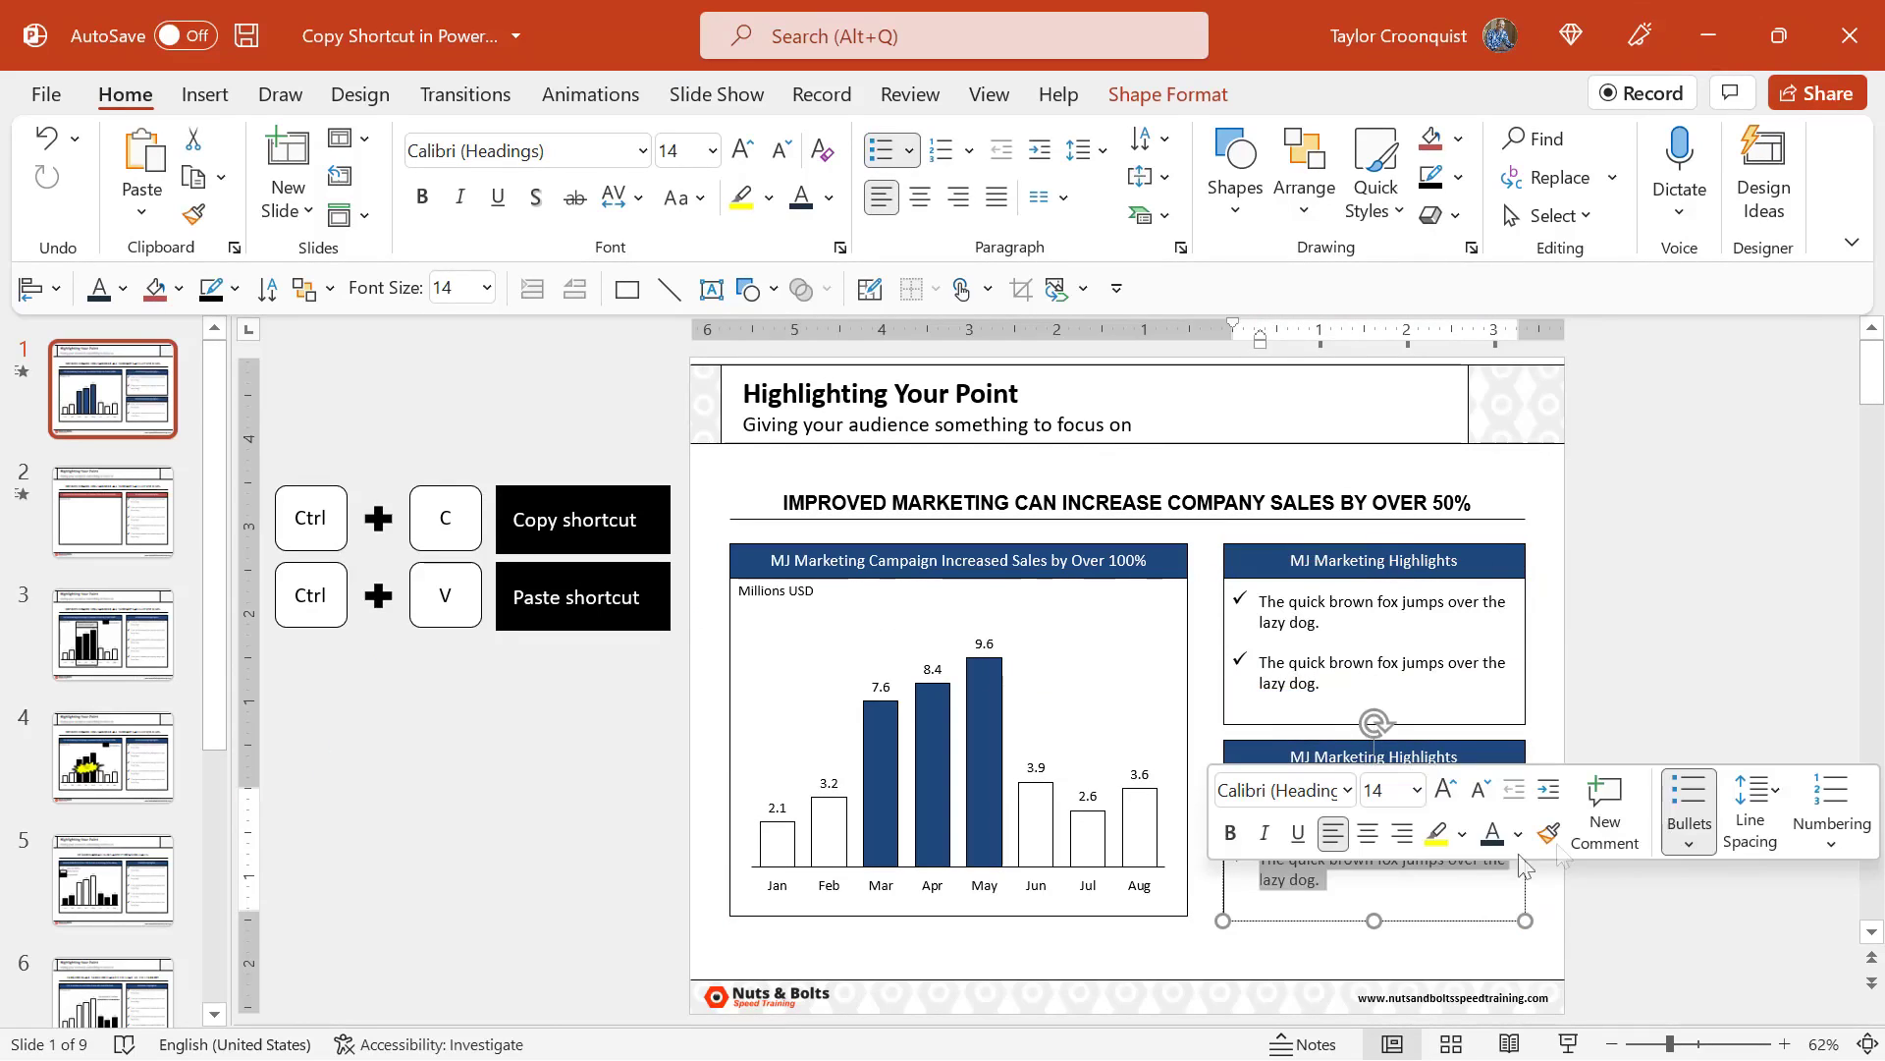
left_click(1697, 687)
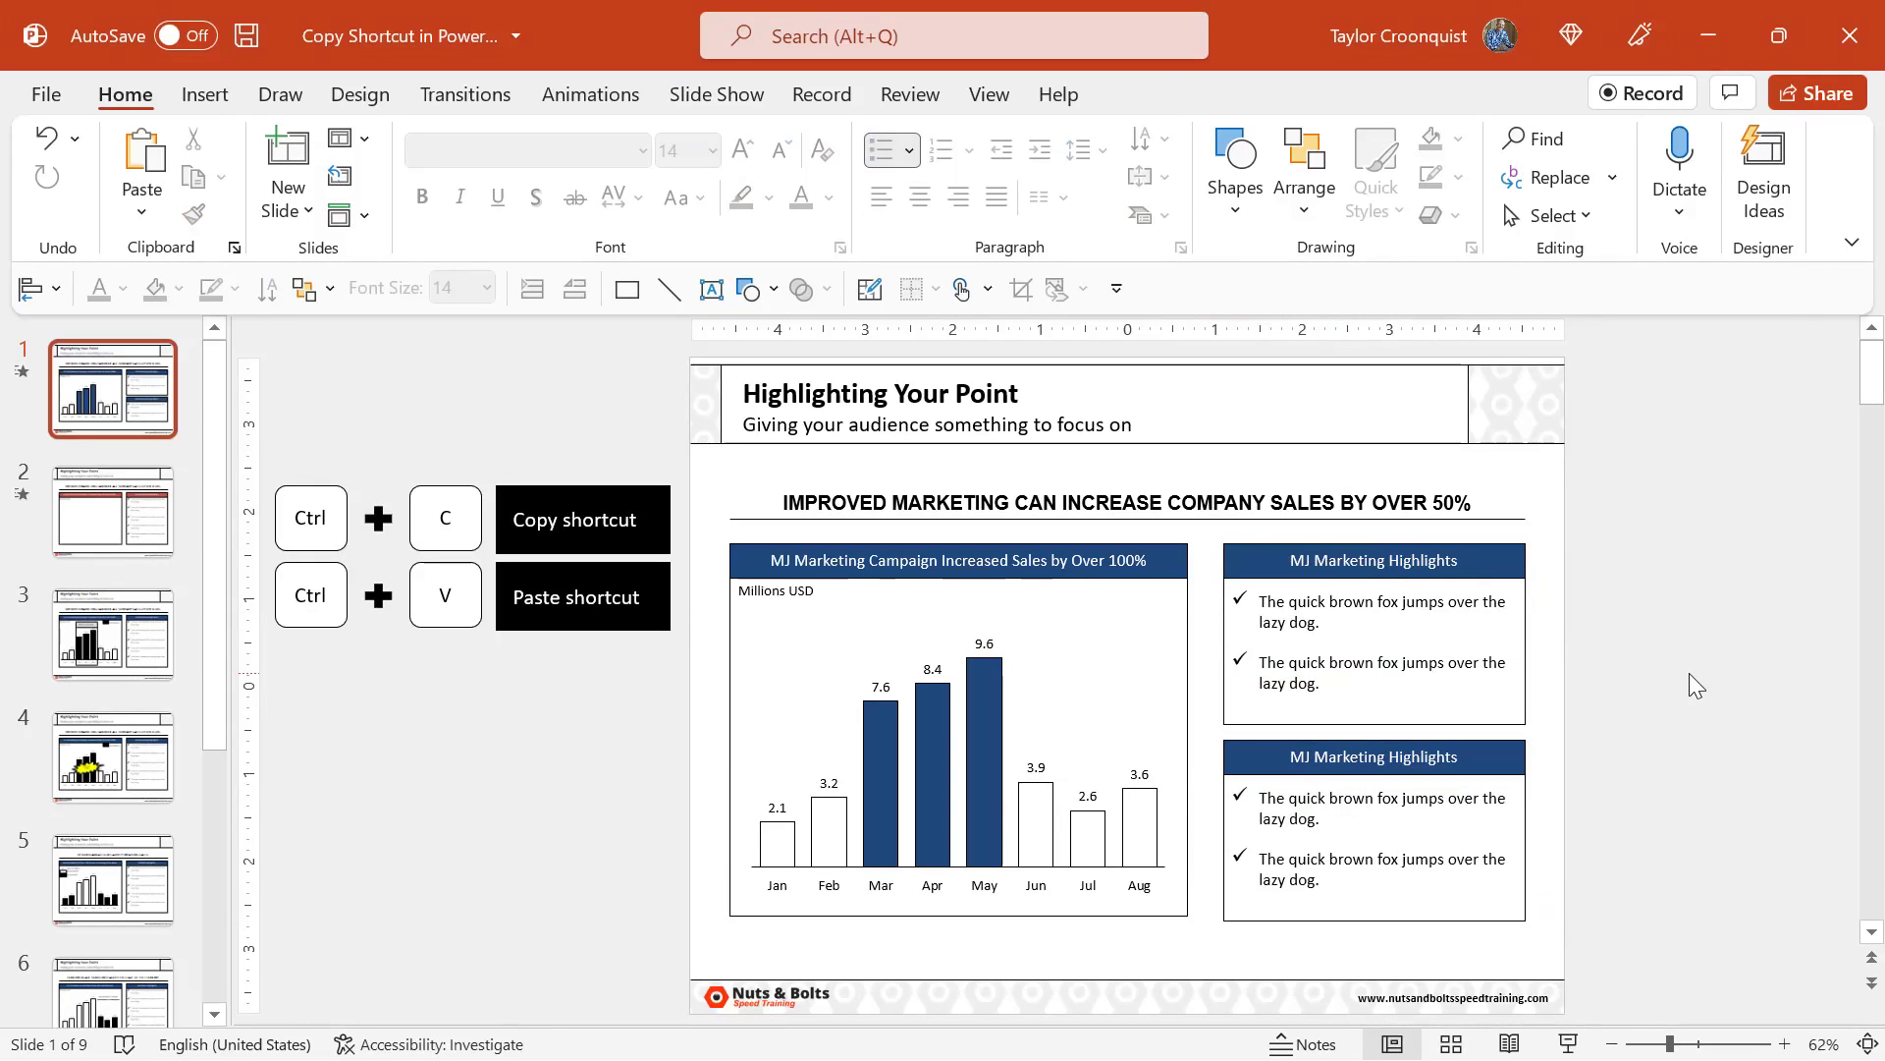
Step: Copy the sales bar chart from slide 1 and paste it into slide 2's empty chart box
left_click(814, 638)
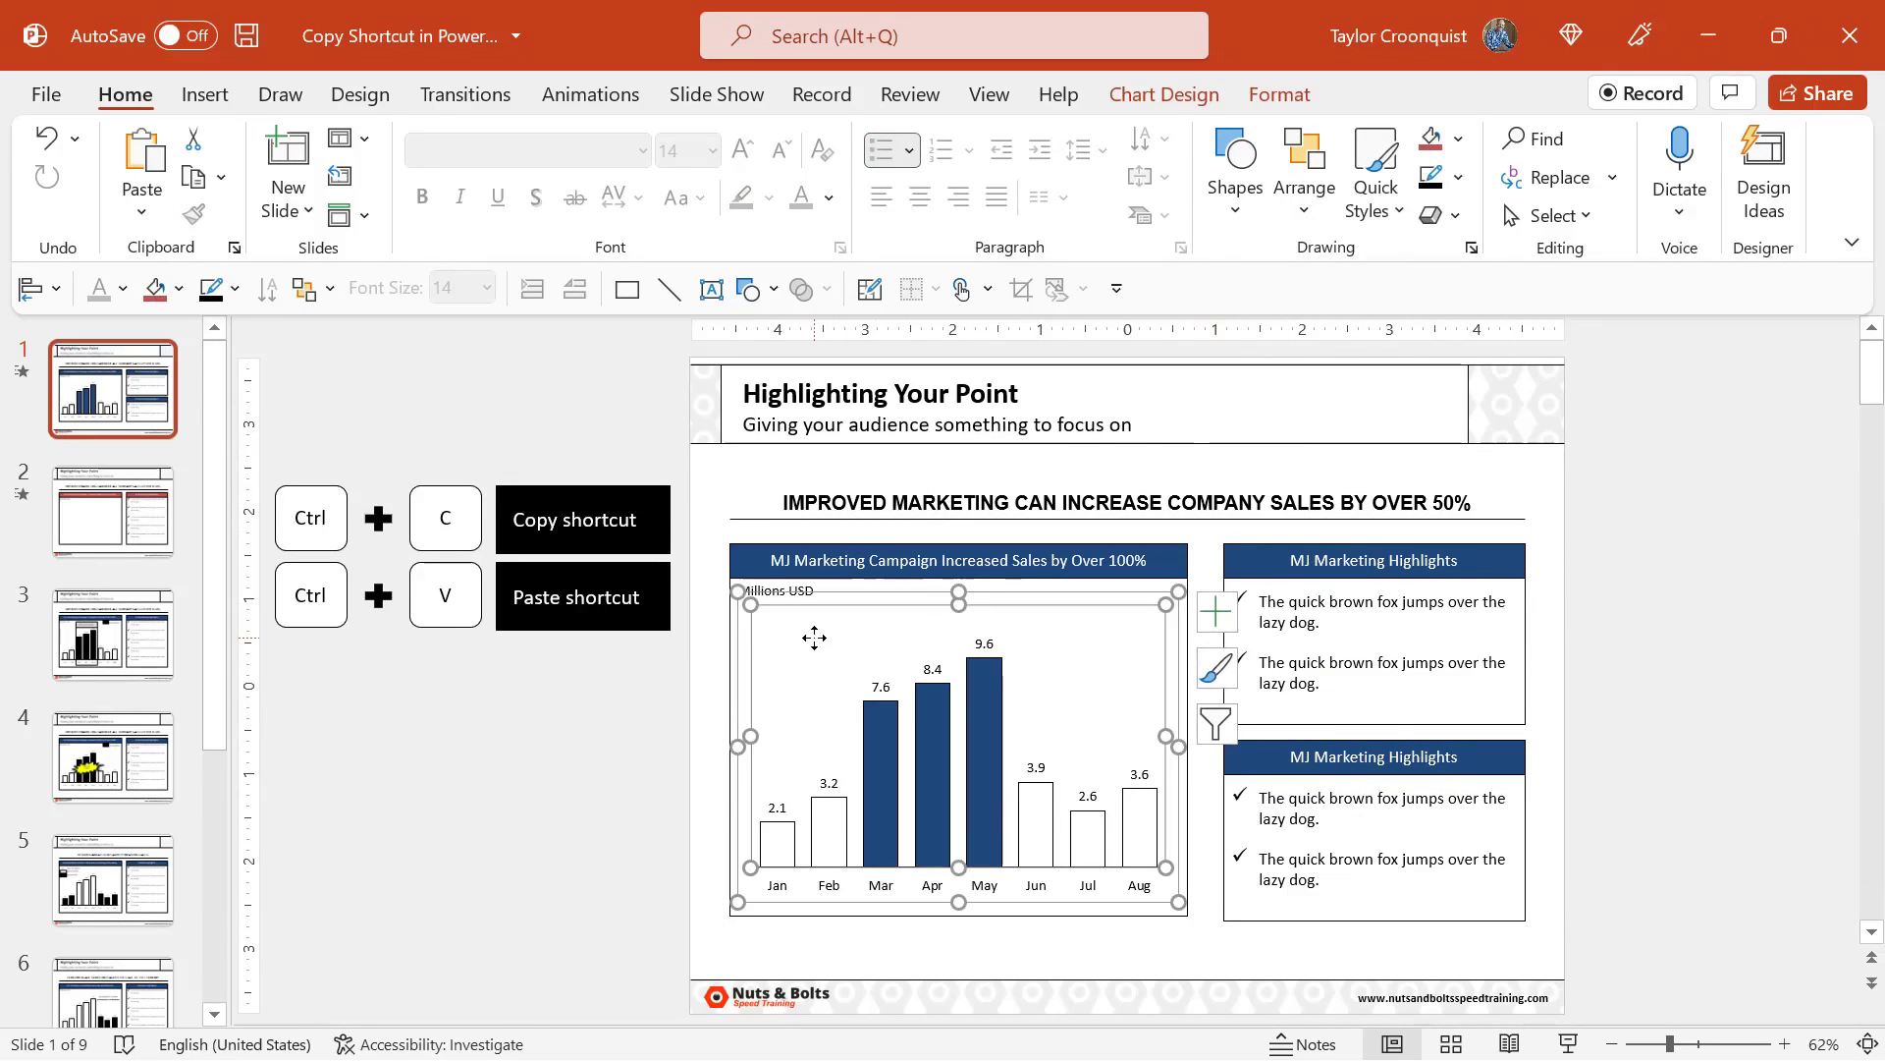
left_click(144, 506)
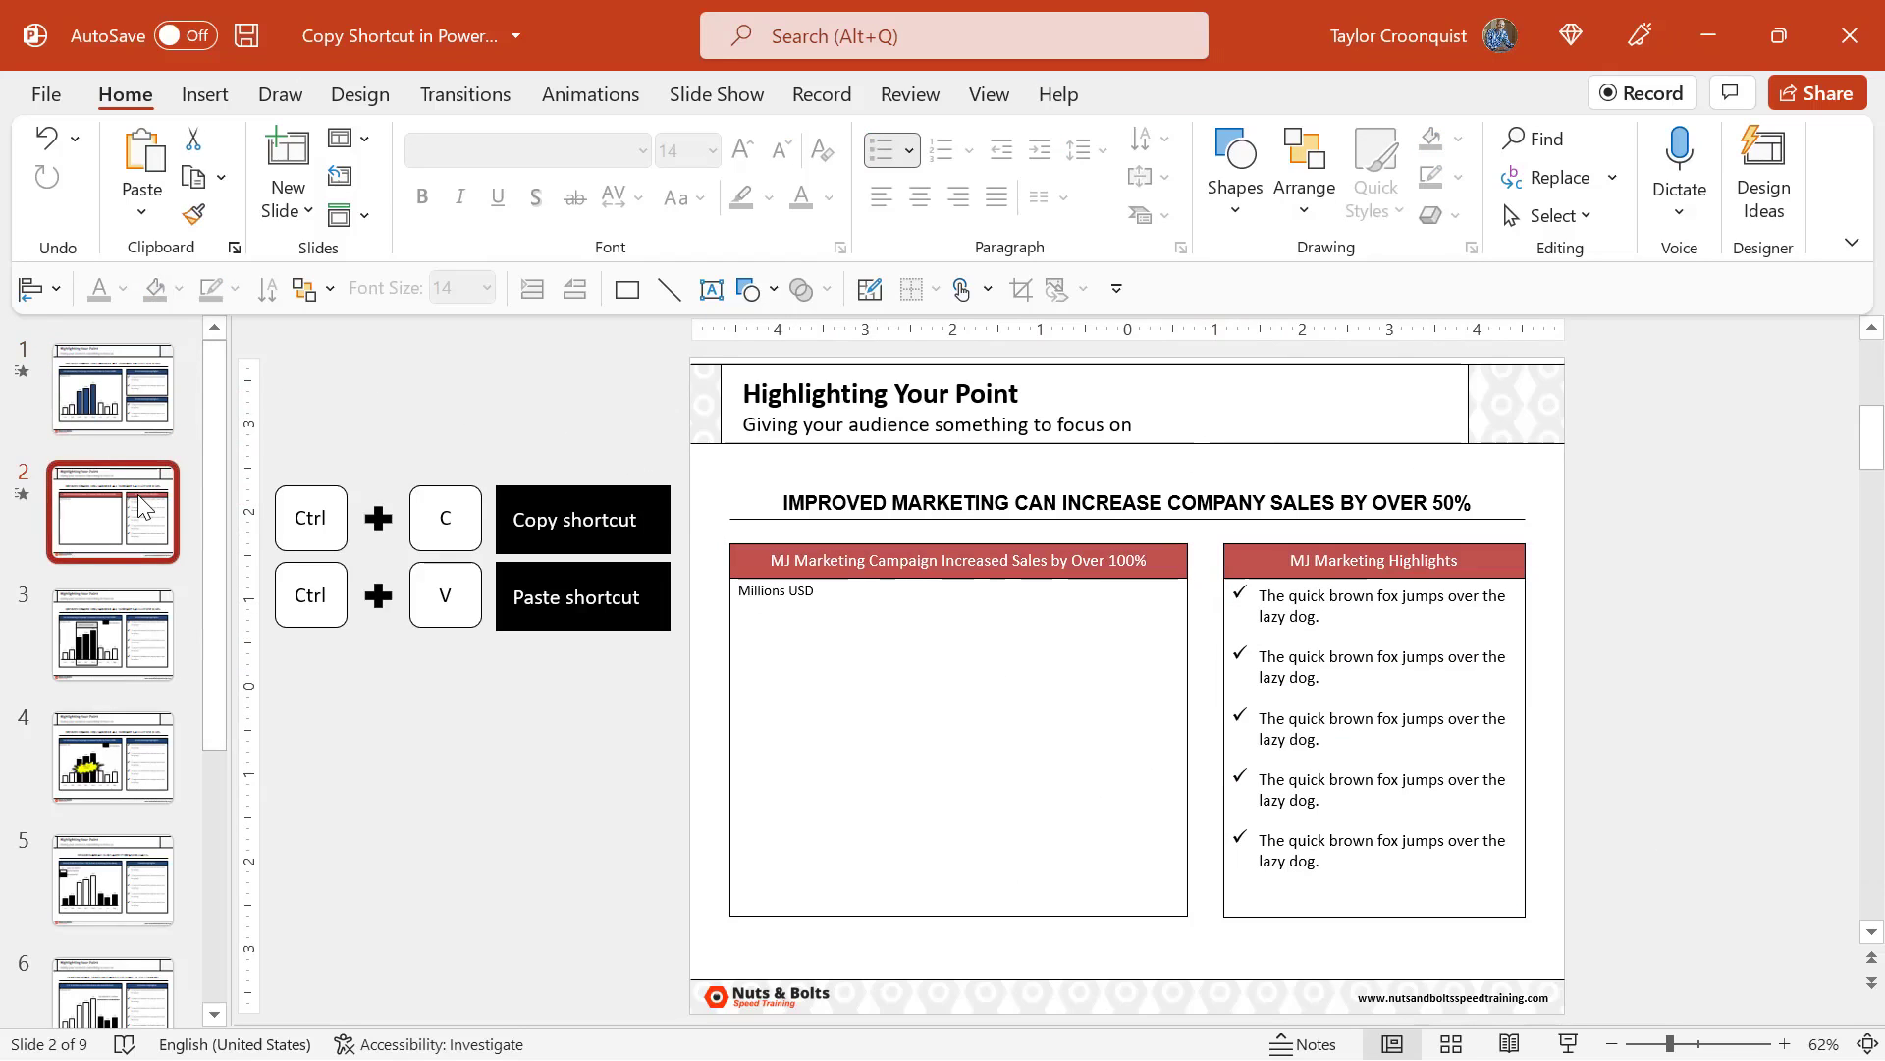
left_click_drag(799, 639, 1157, 886)
left_click(113, 387)
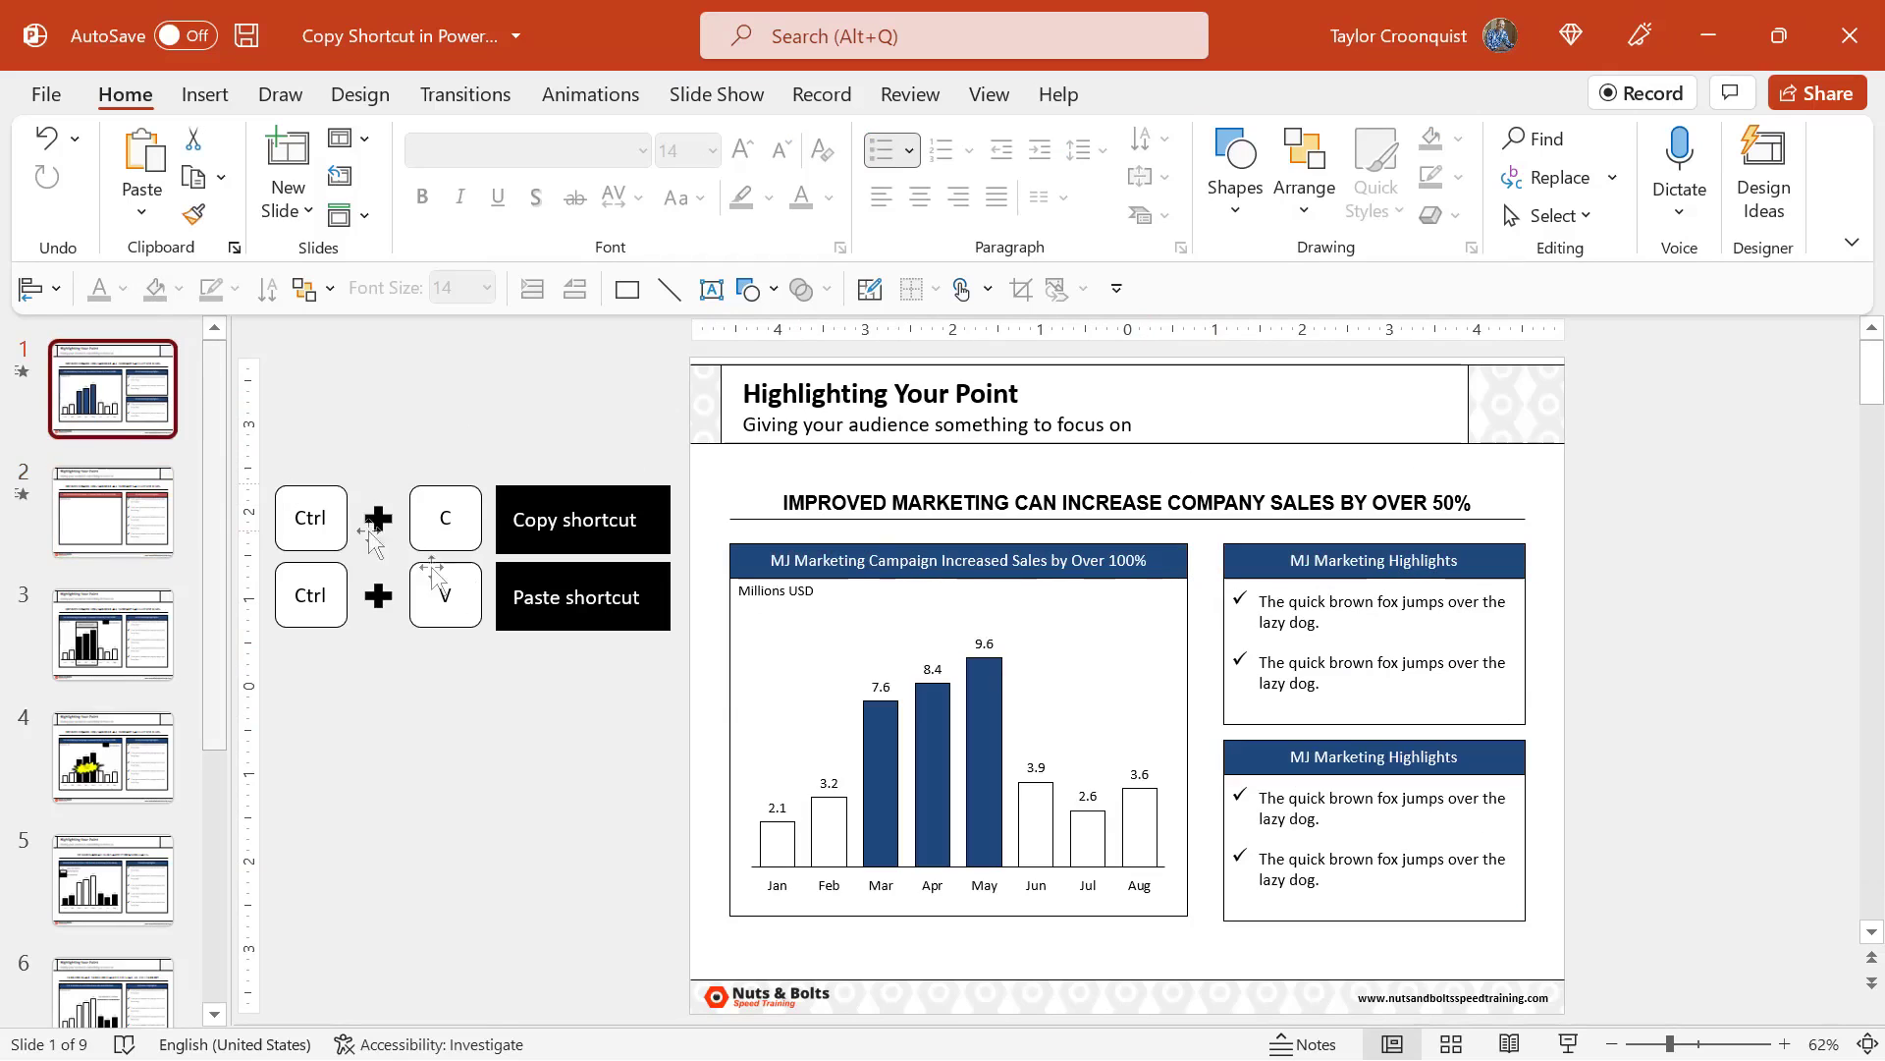
left_click(1060, 602)
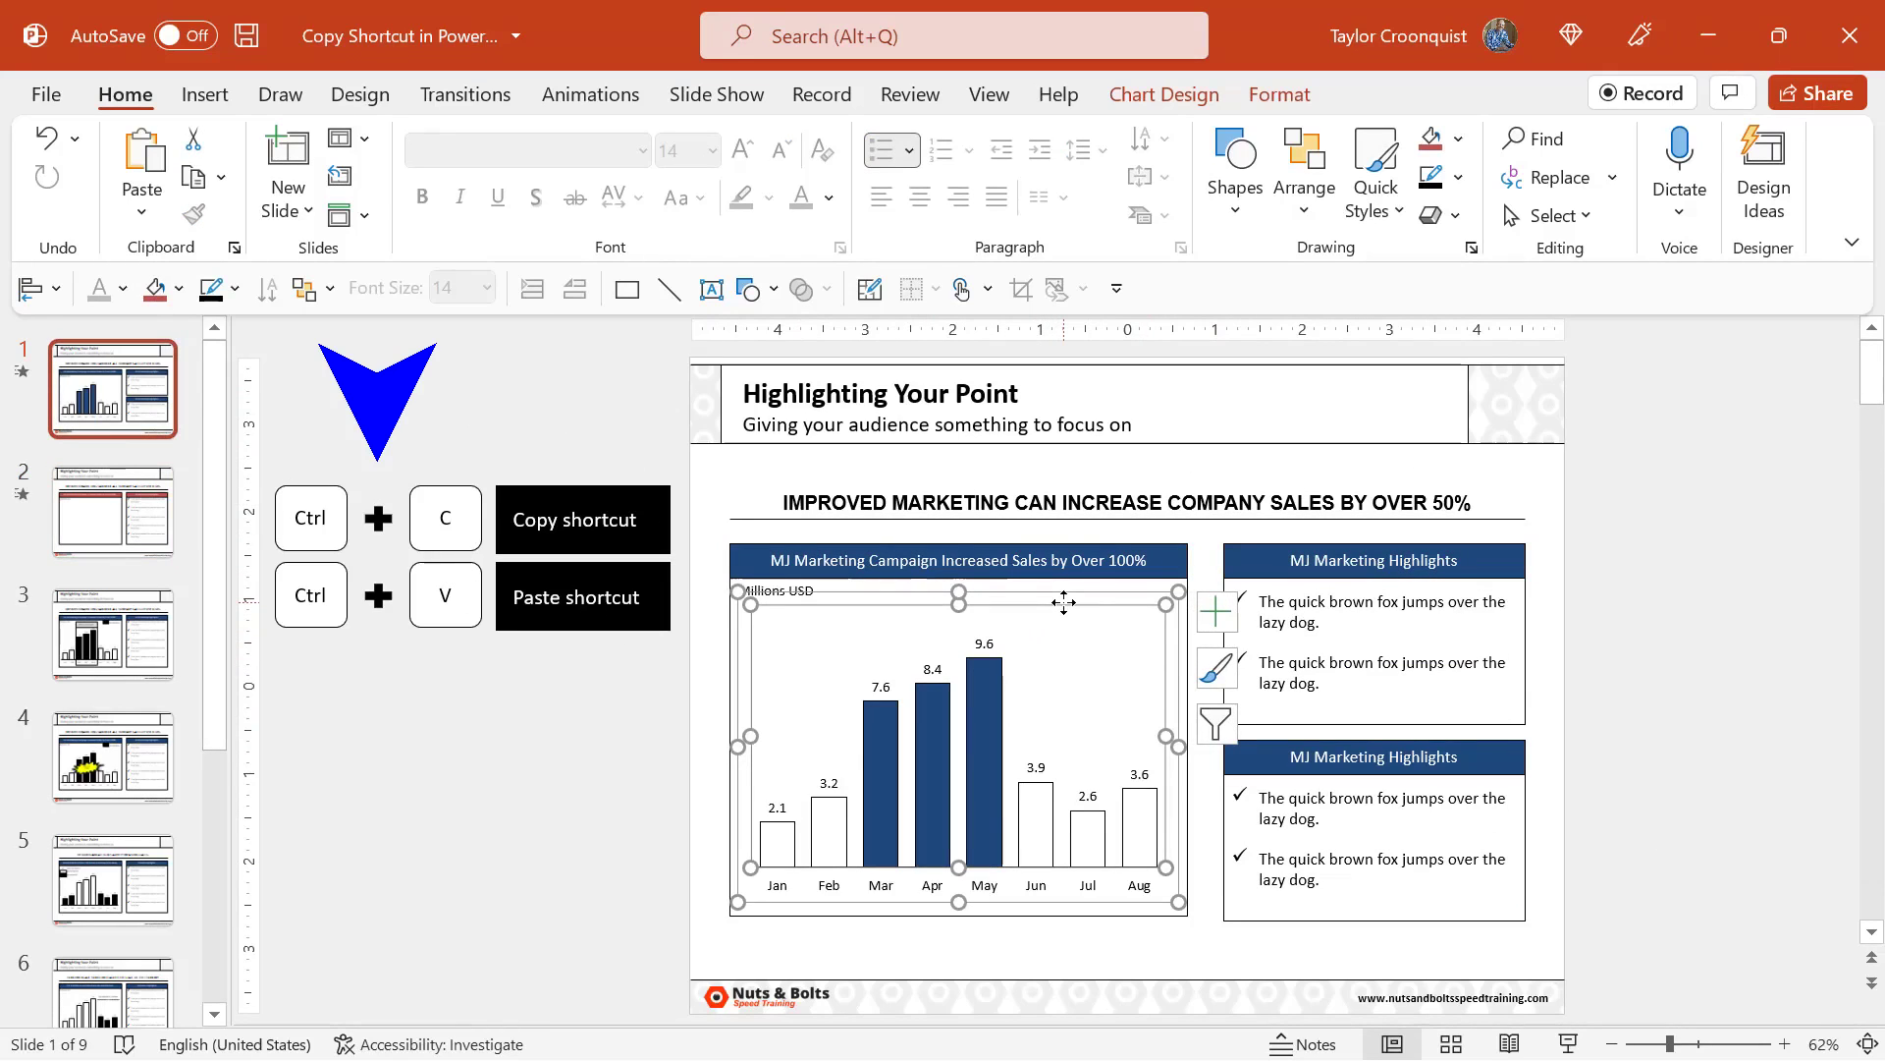
scroll(379, 728, "down", 1)
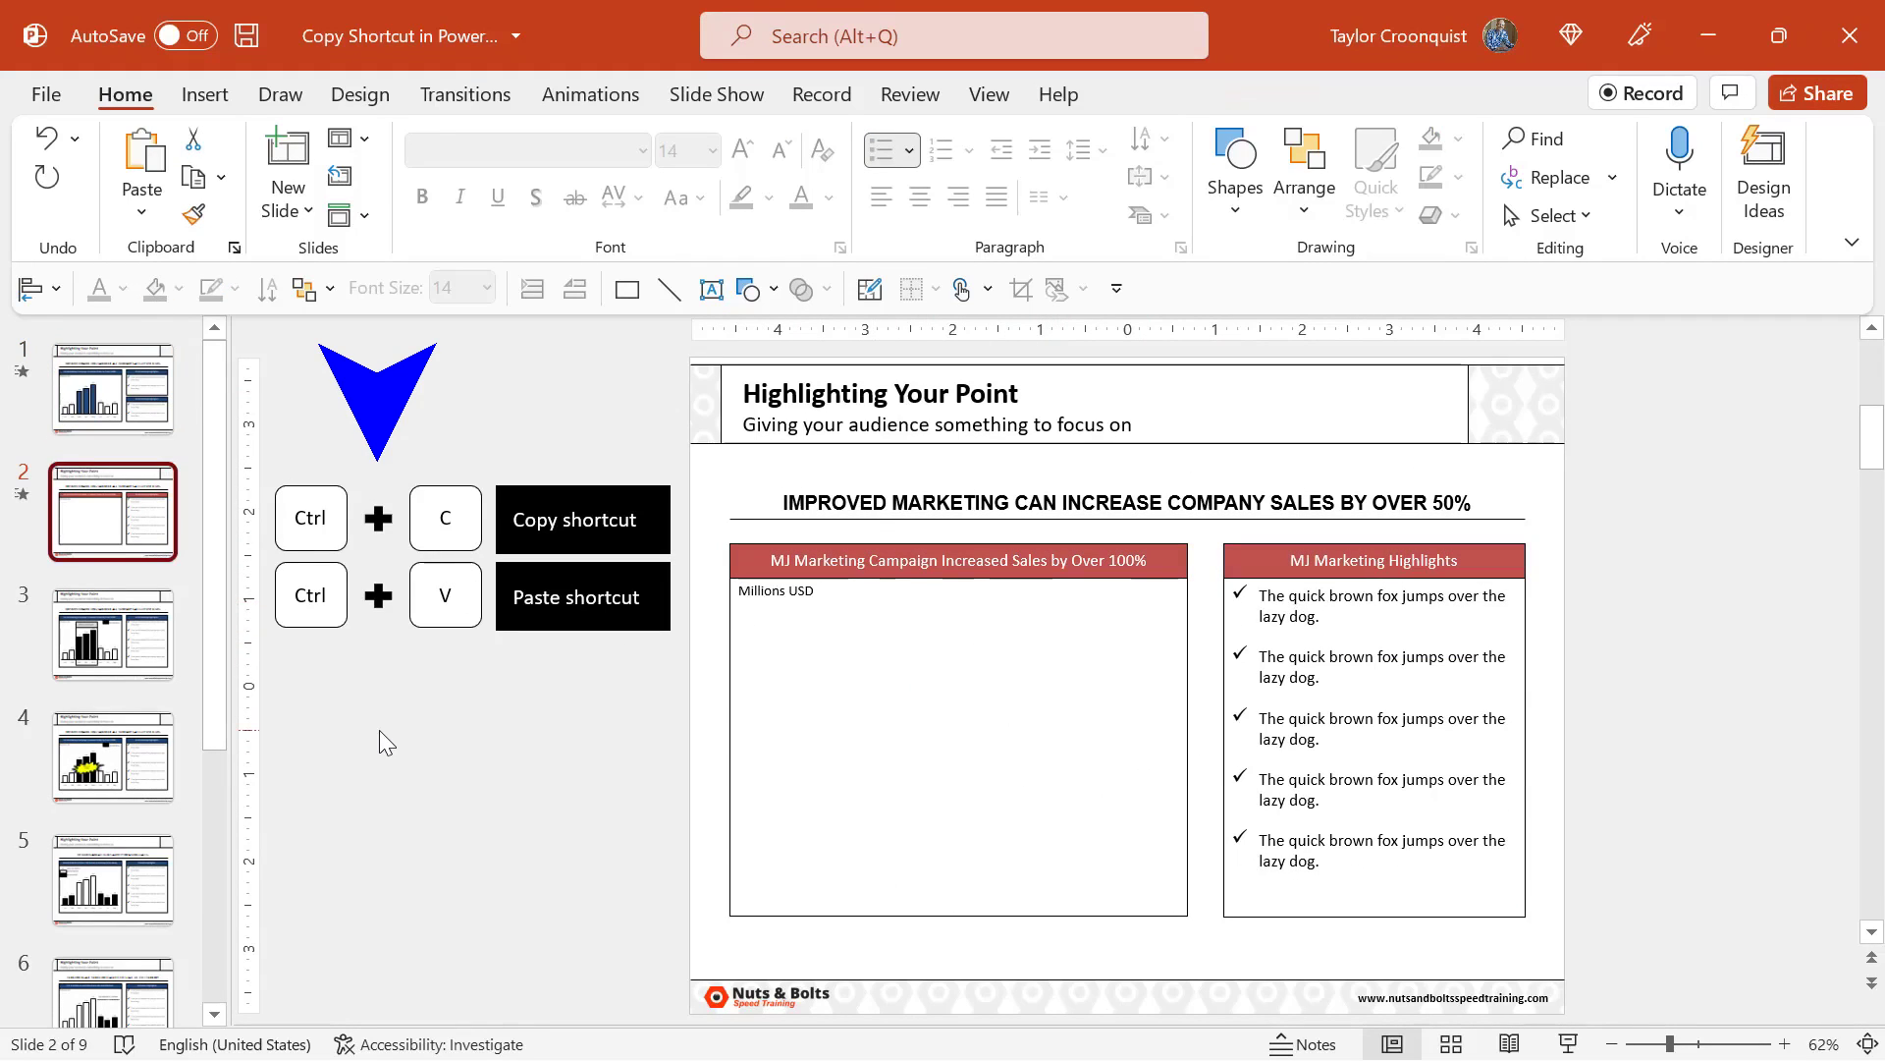
key("ctrl+v")
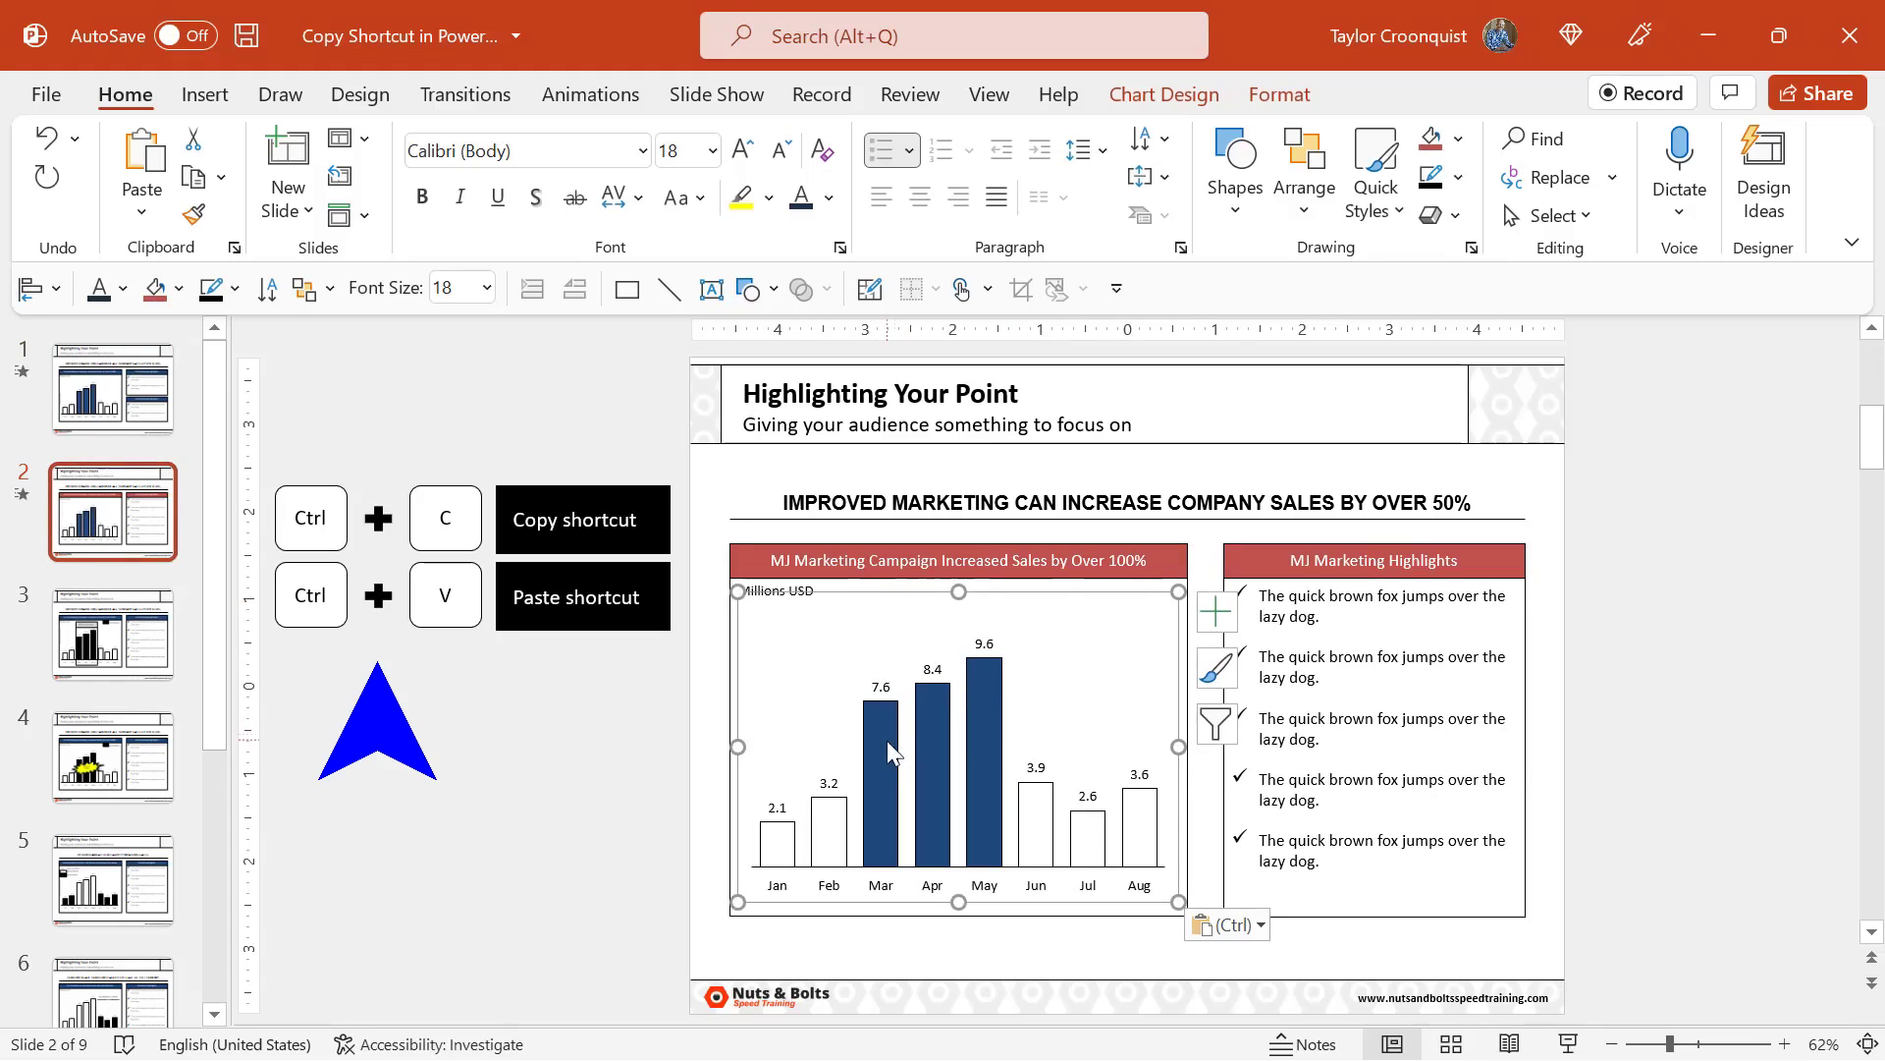
Step: Fill the Mar bar red, then repeat the red fill on the Apr and May bars with F4
left_click(887, 741)
left_click(886, 729)
key("alt")
key("5")
key("Right")
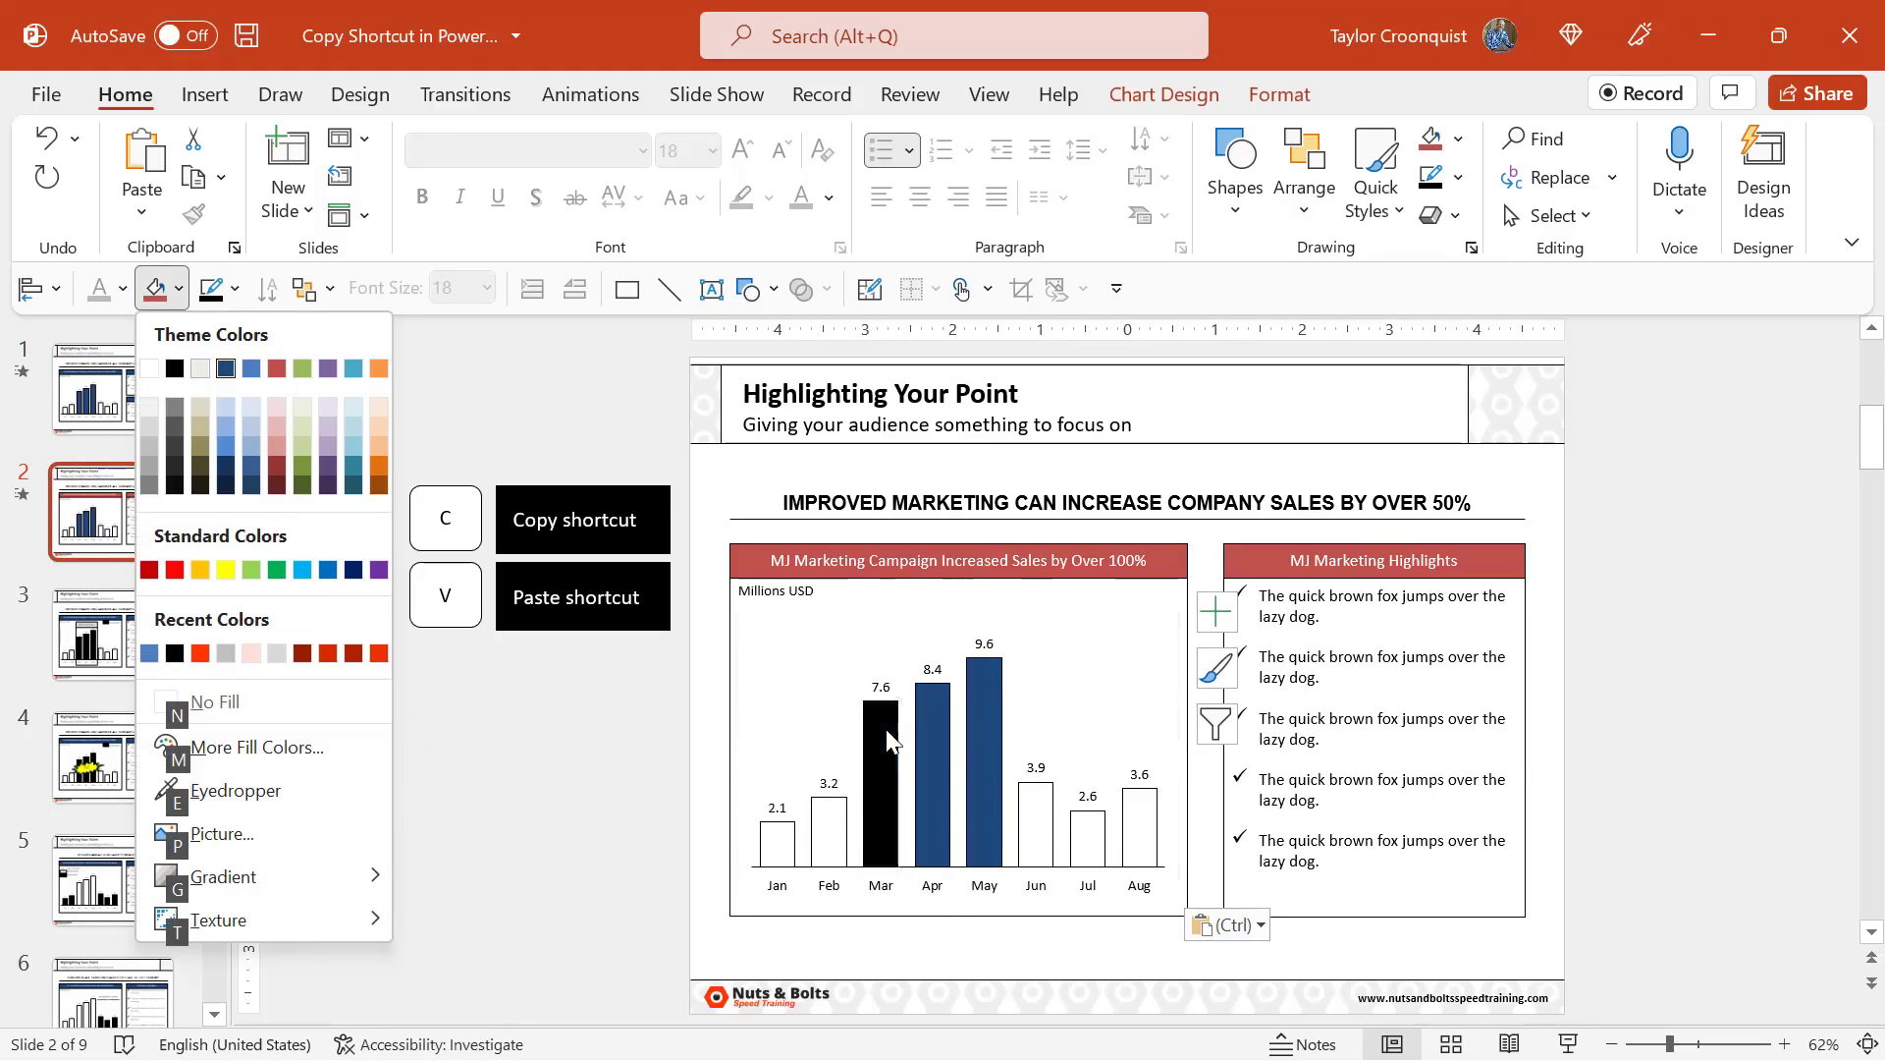
key("Right")
key("Right")
key("Return")
left_click(928, 738)
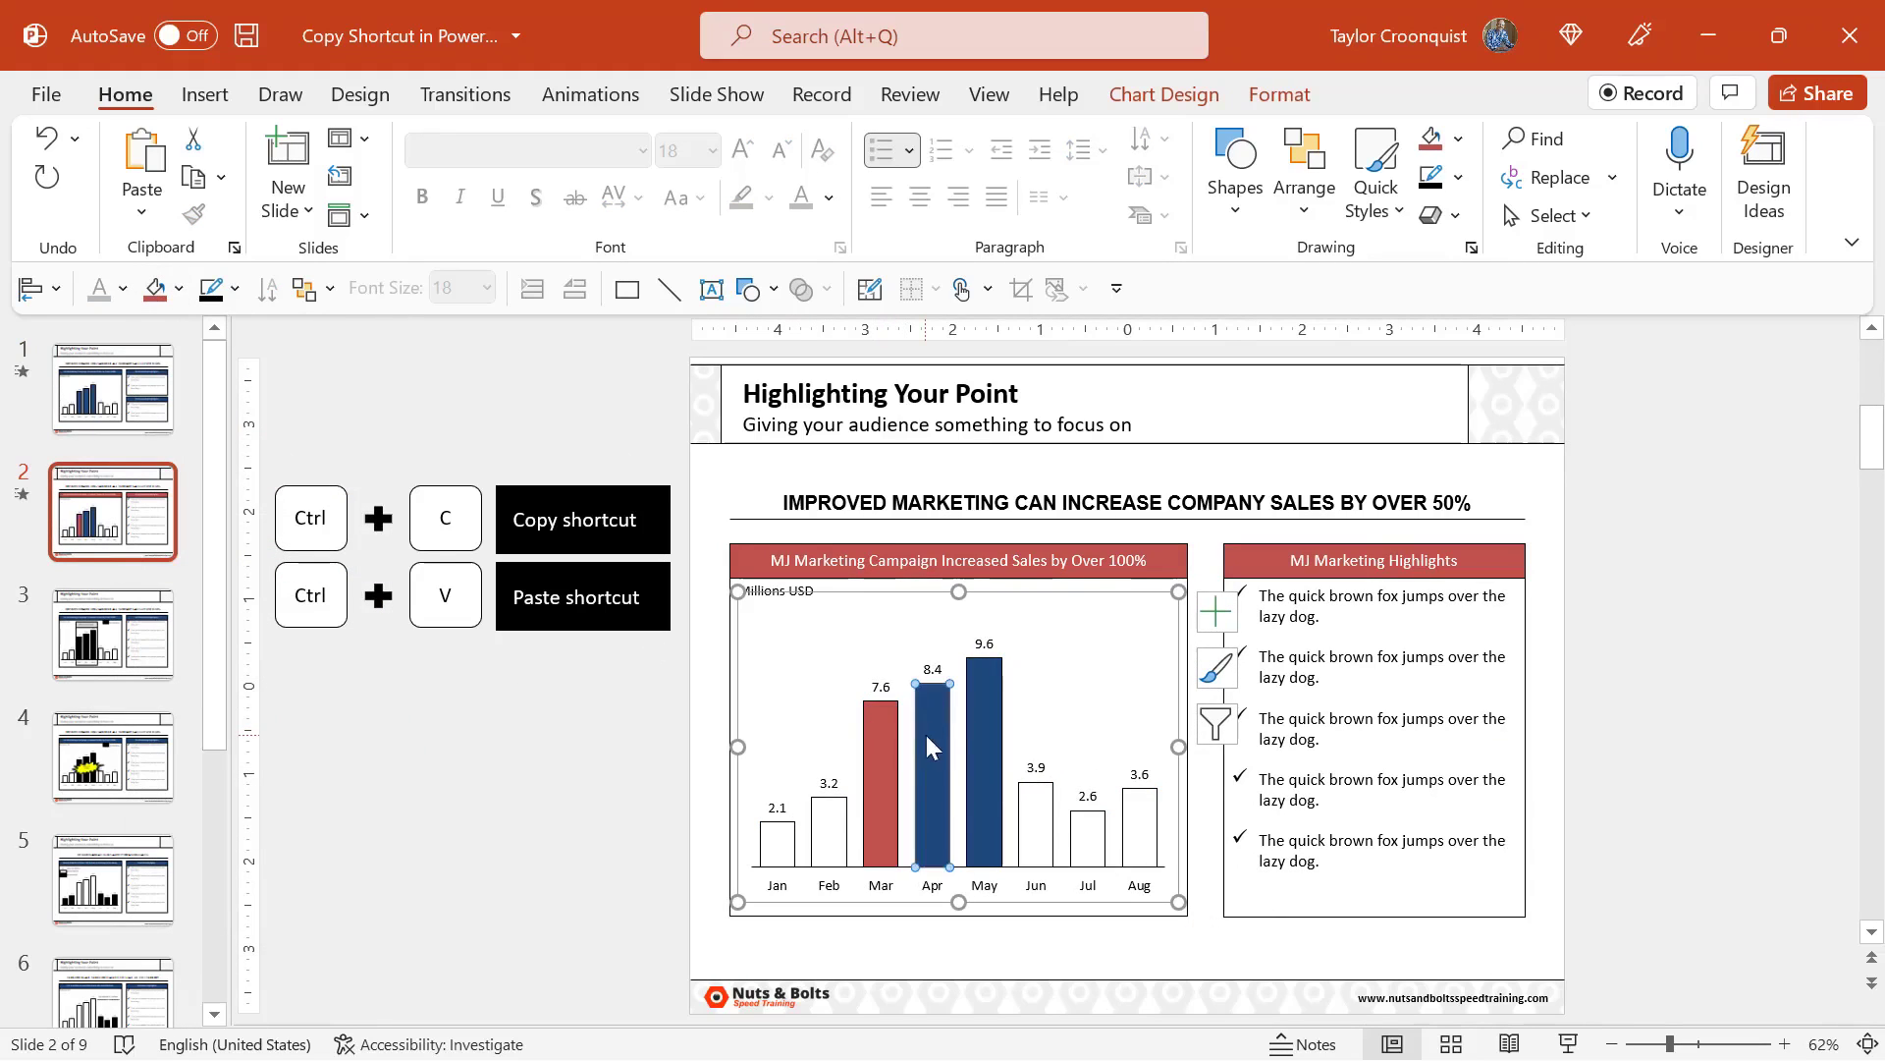
key("F4")
left_click(975, 711)
key("F4")
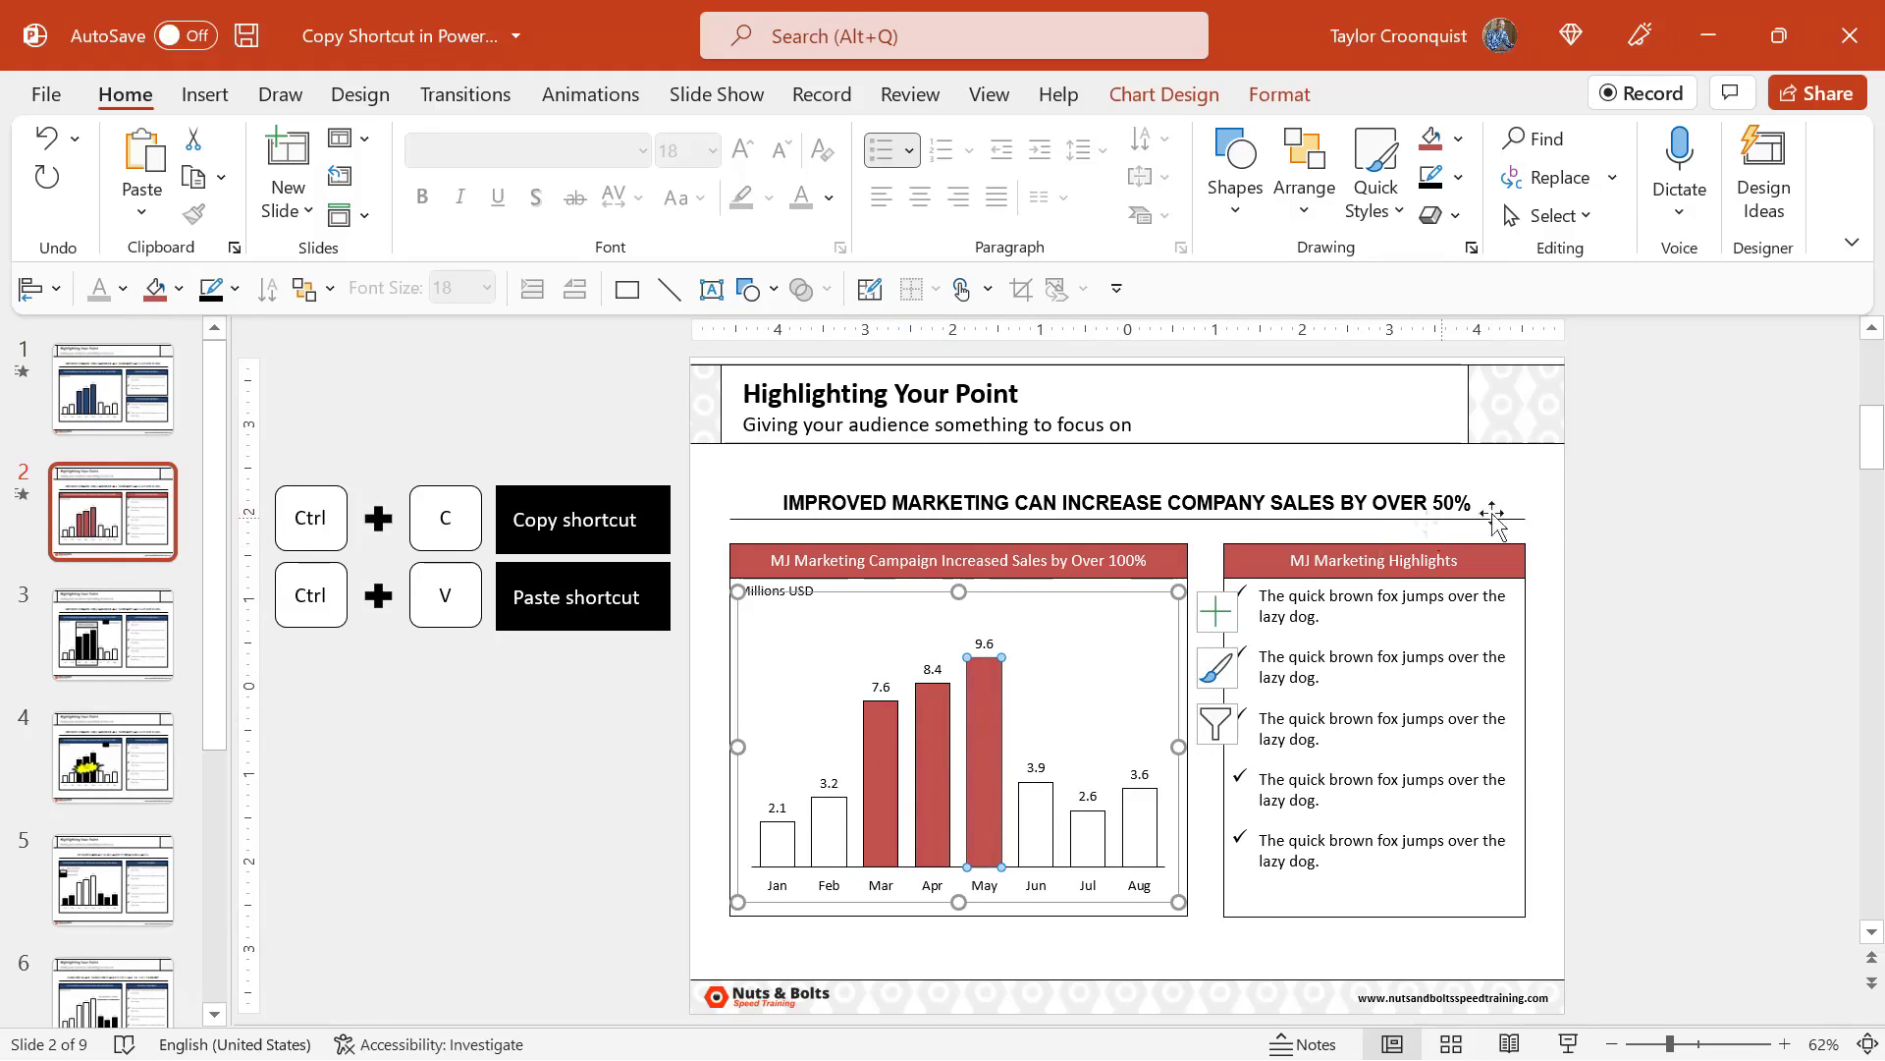
left_click(1653, 579)
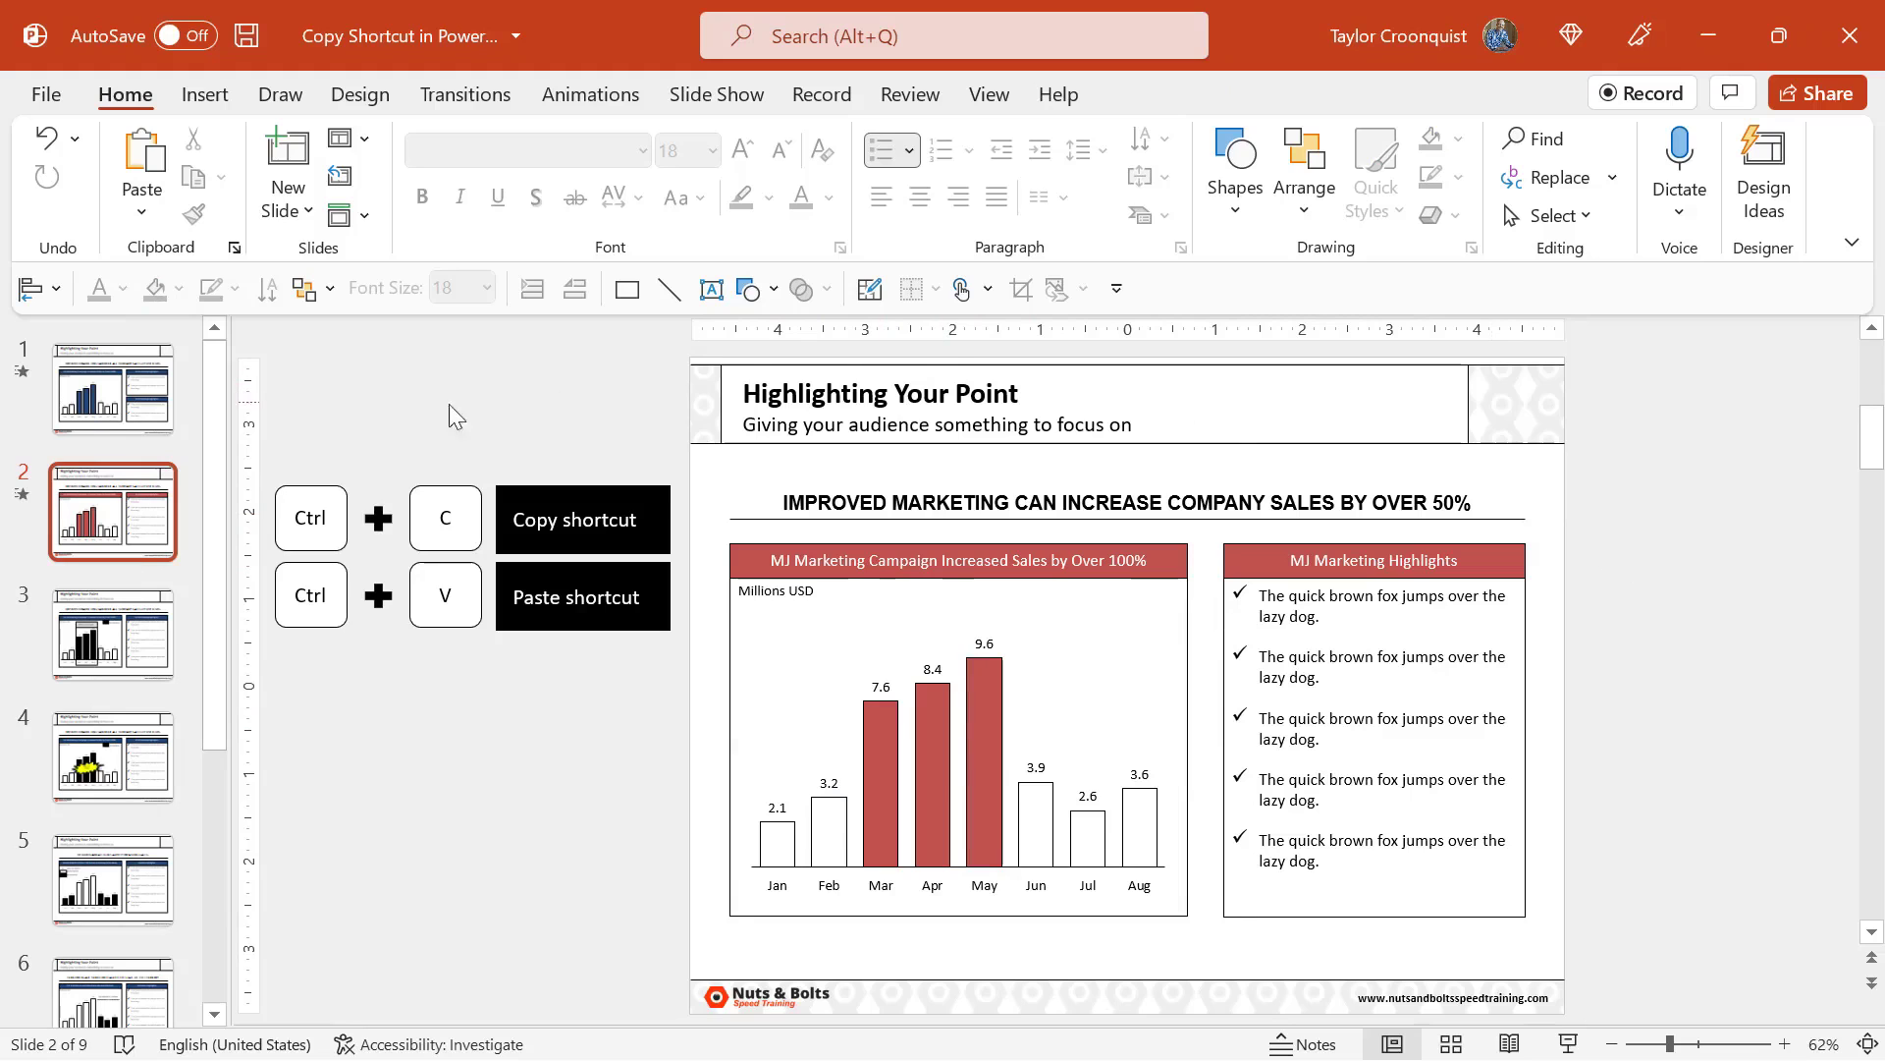
Step: Copy slides 2 and 3 and paste them below slide 3 as slides 4 and 5
left_click(122, 648, "ctrl")
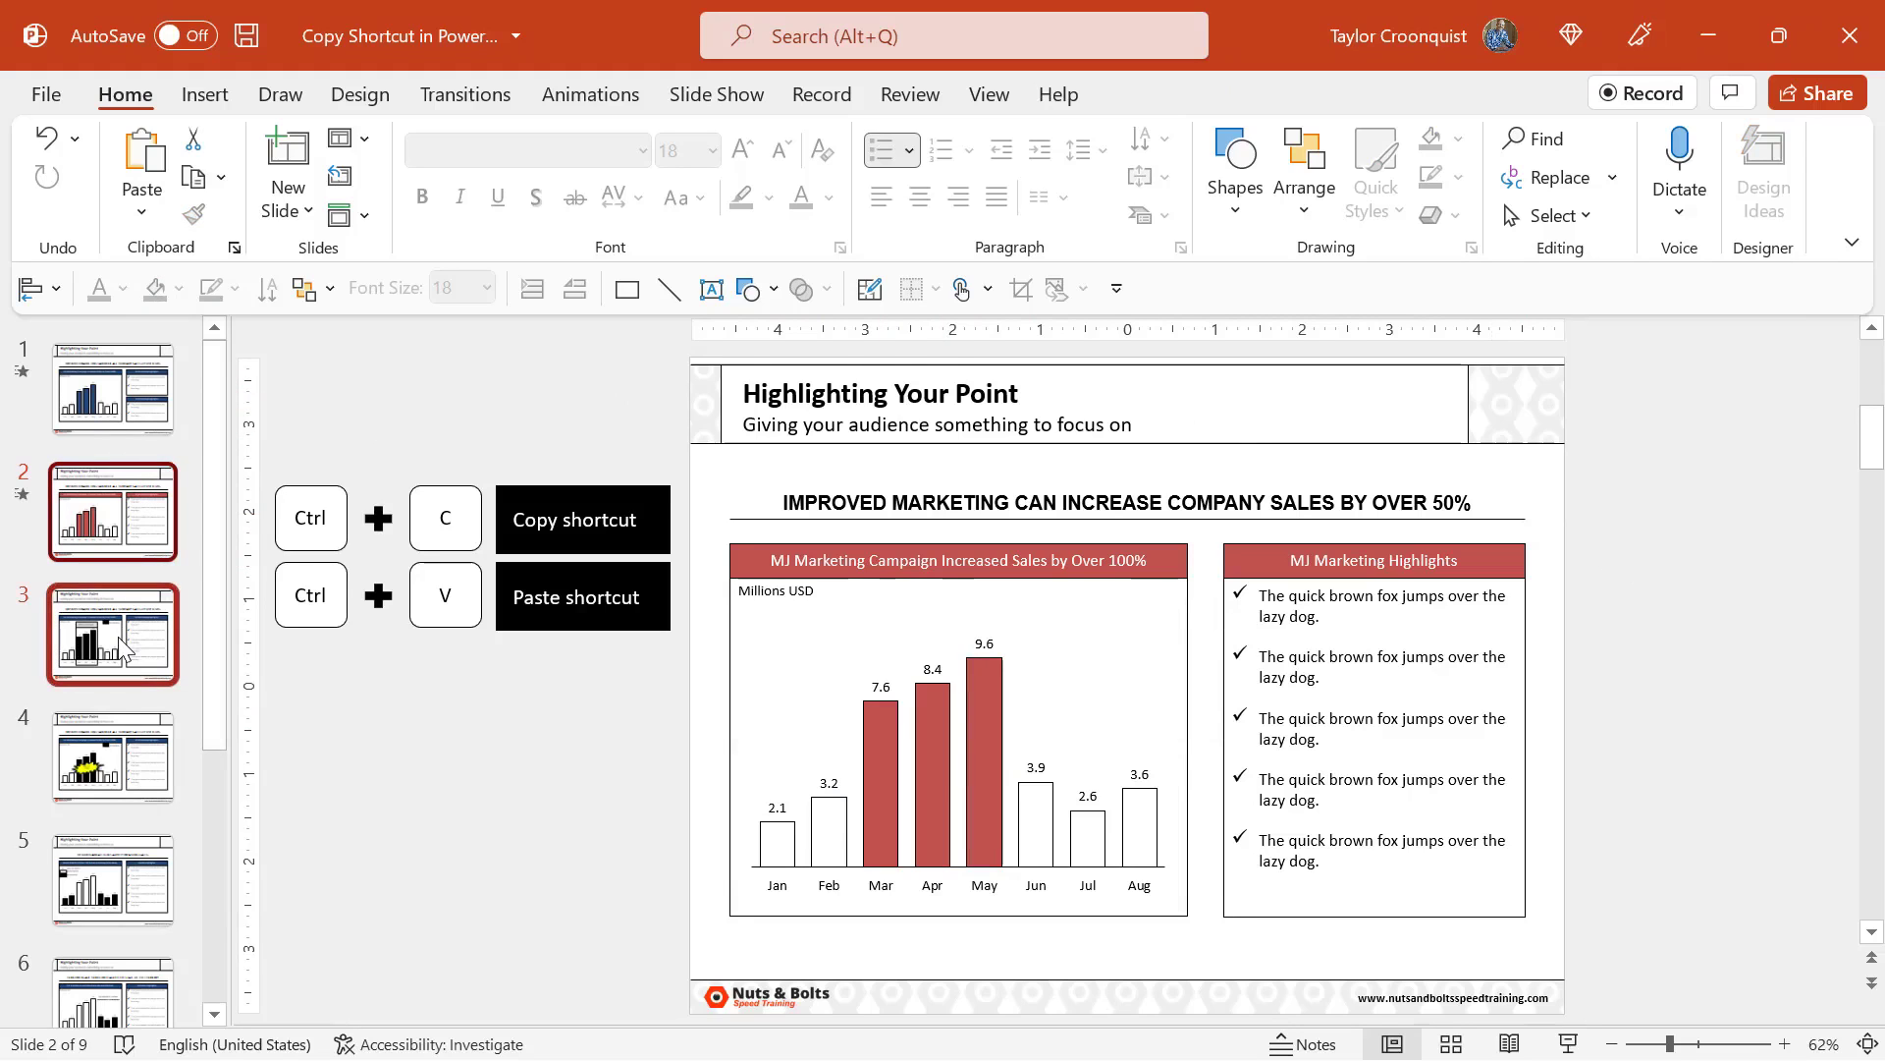
left_click_drag(122, 648, 98, 713)
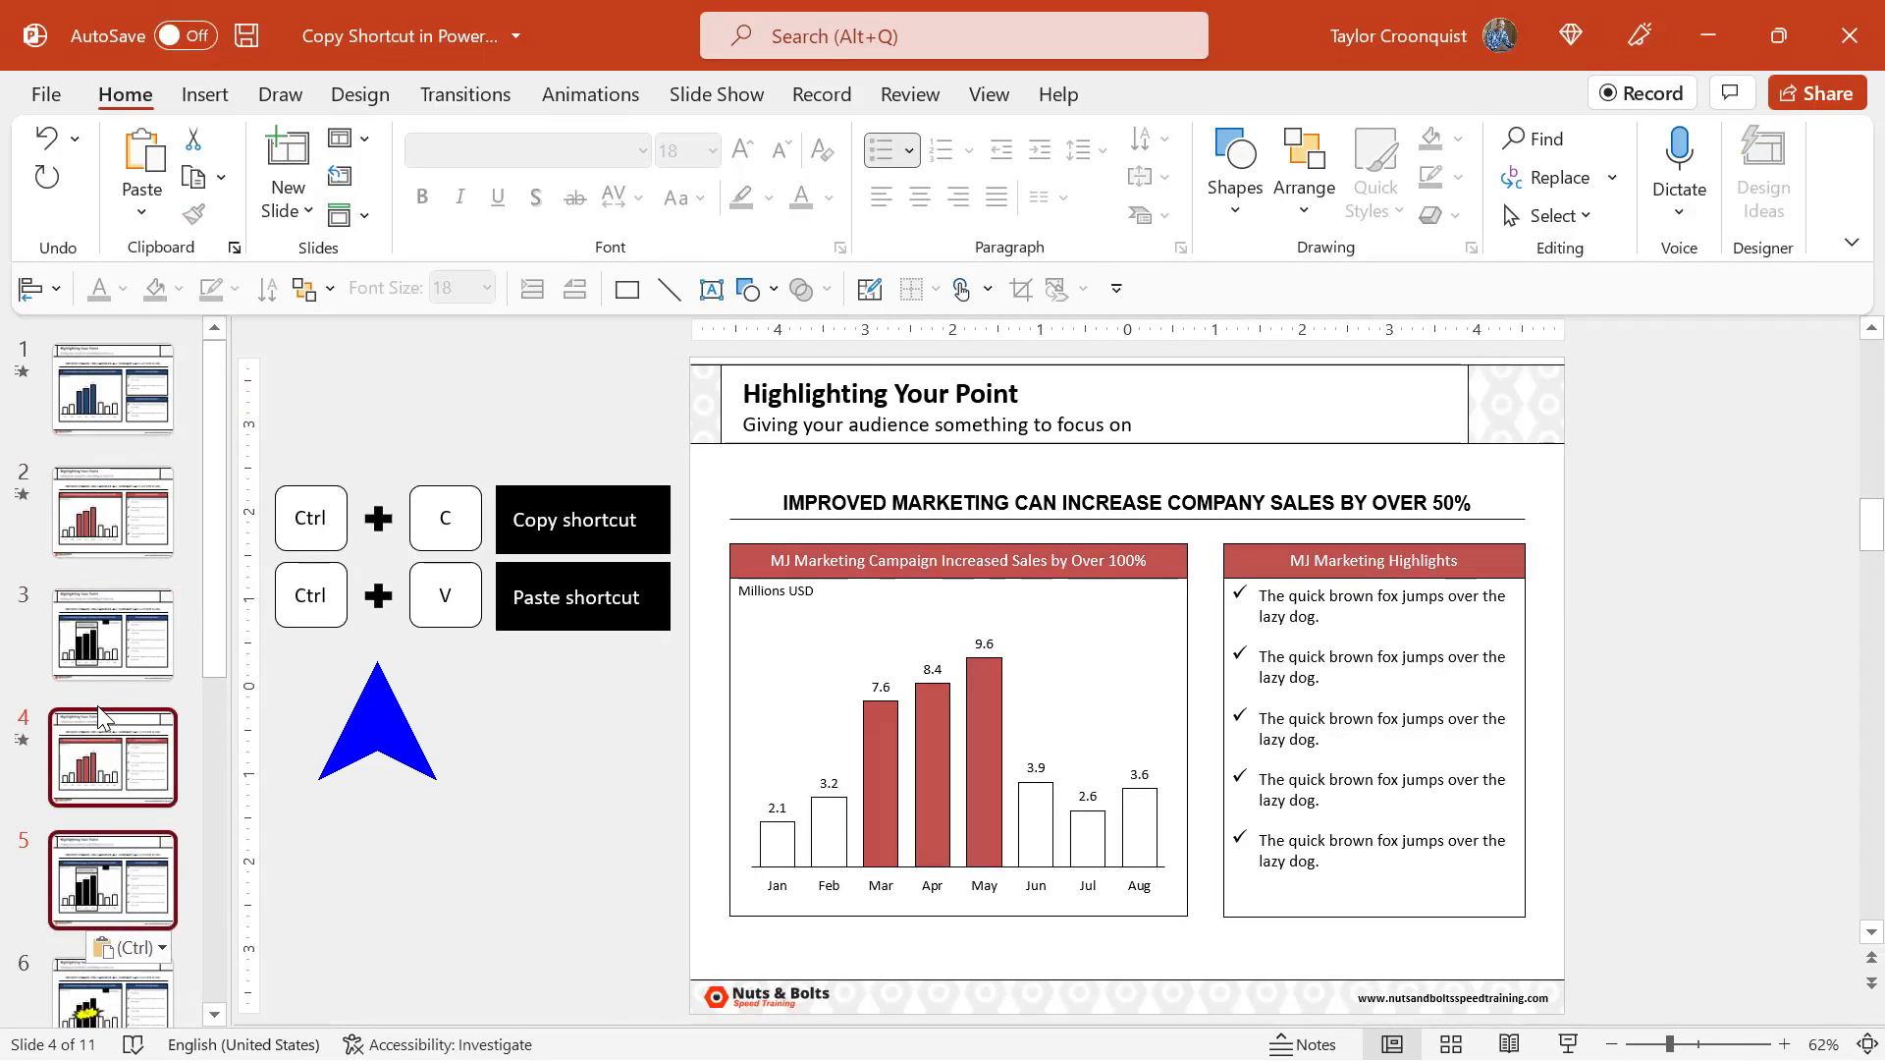
key("Up")
left_click_drag(516, 450, 1619, 960)
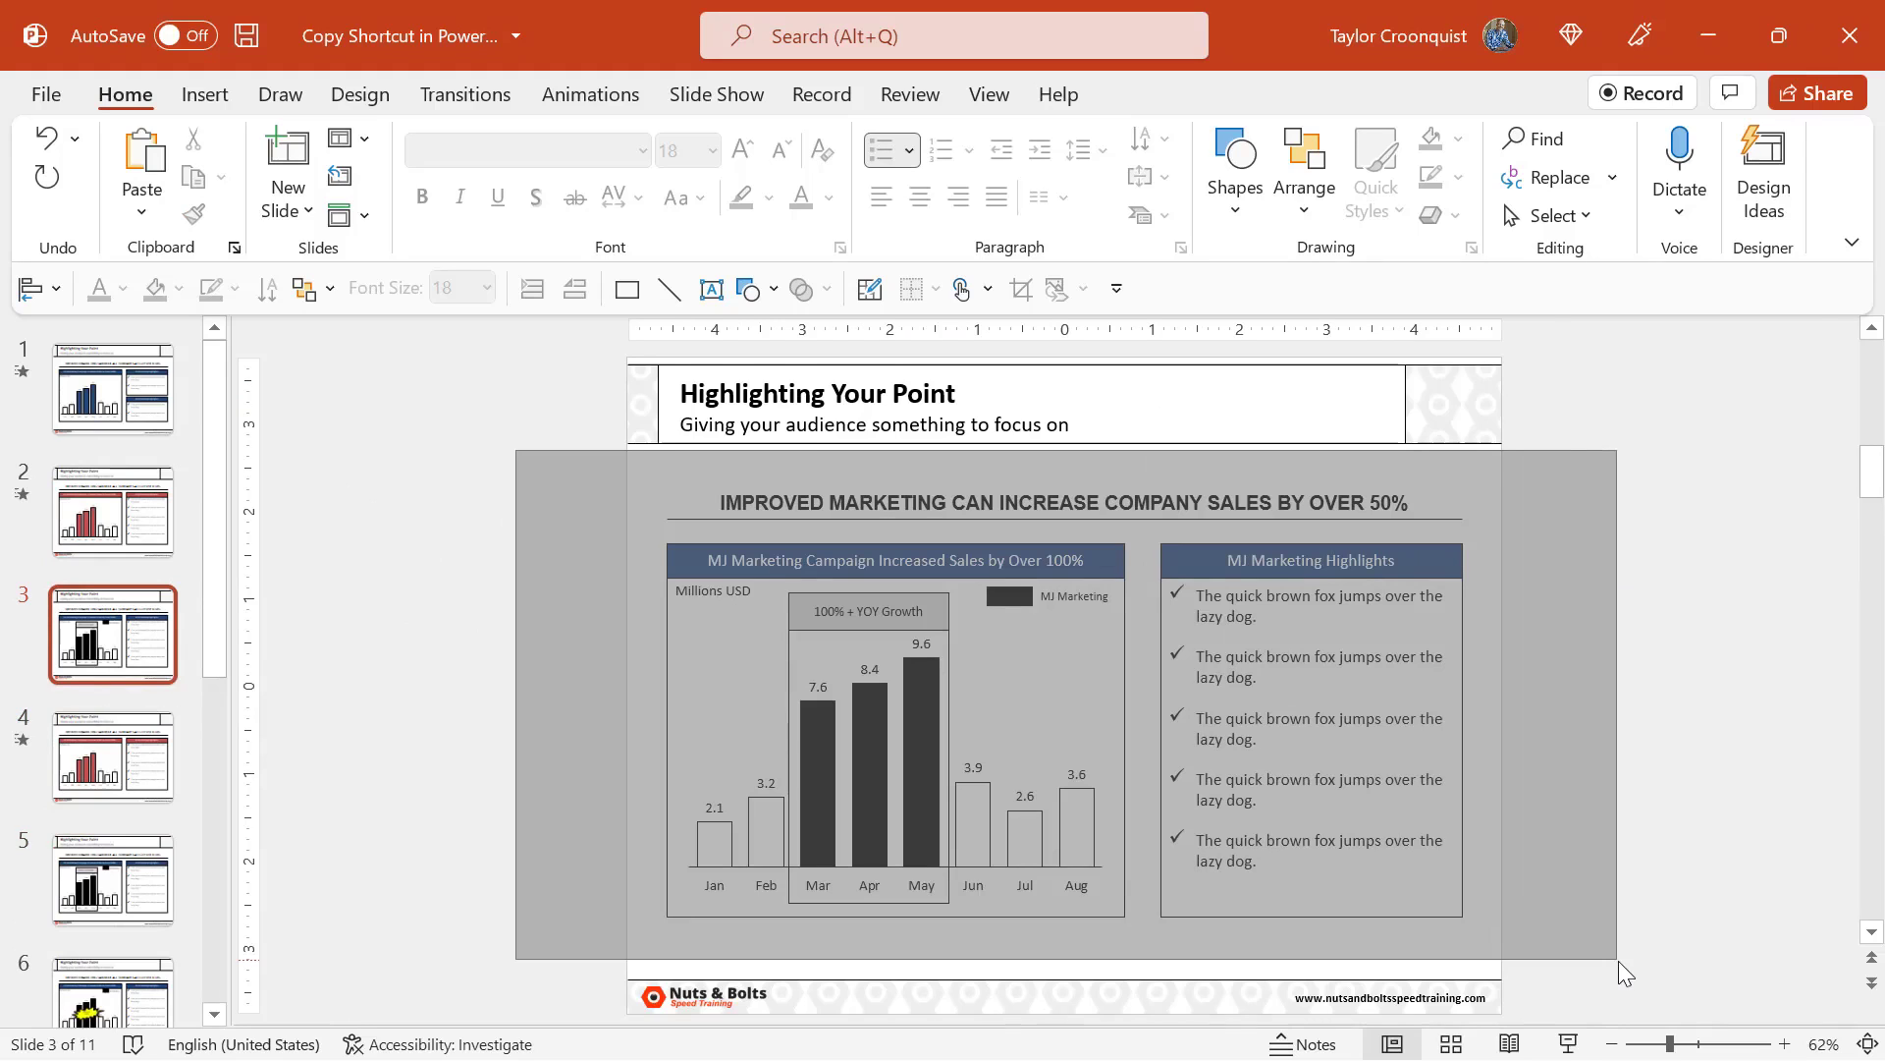
Step: Copy the bar chart and MJ Marketing Highlights box from slide 3 and start a new presentation
left_click_drag(1618, 960, 1619, 961)
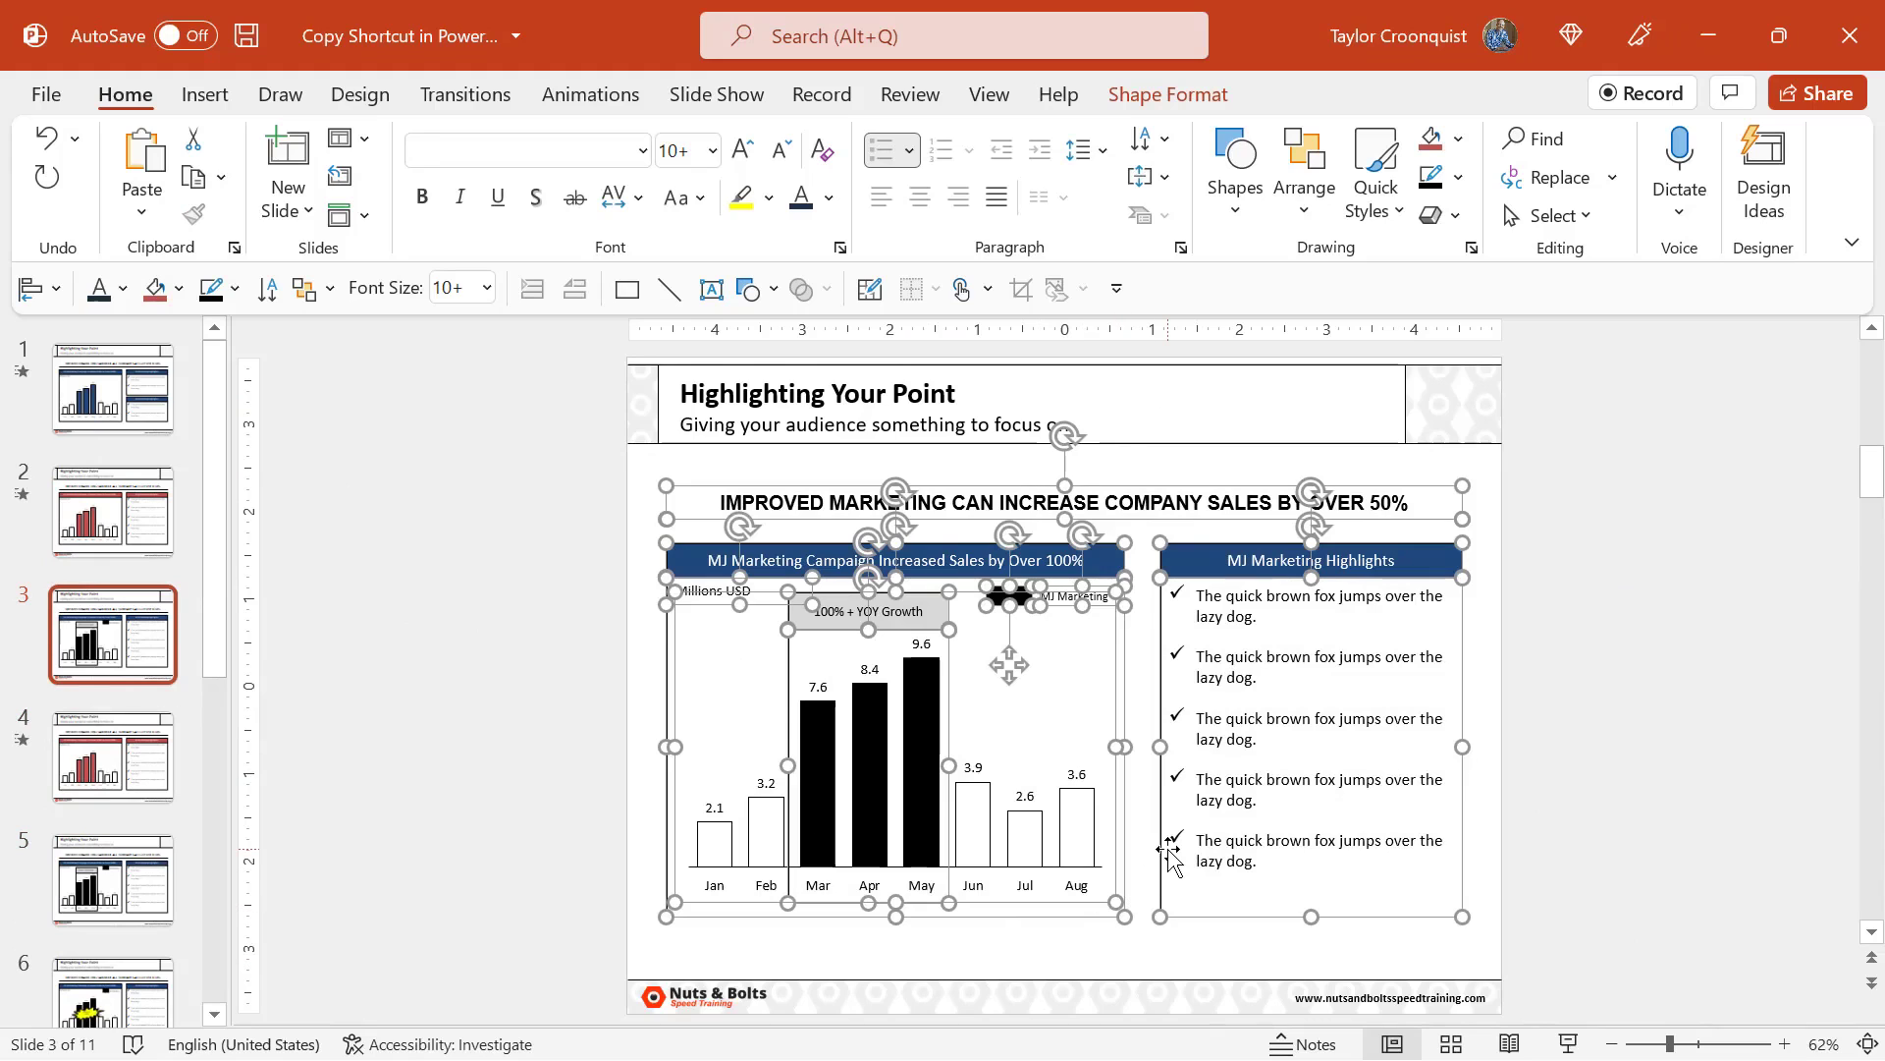
key("ctrl+c")
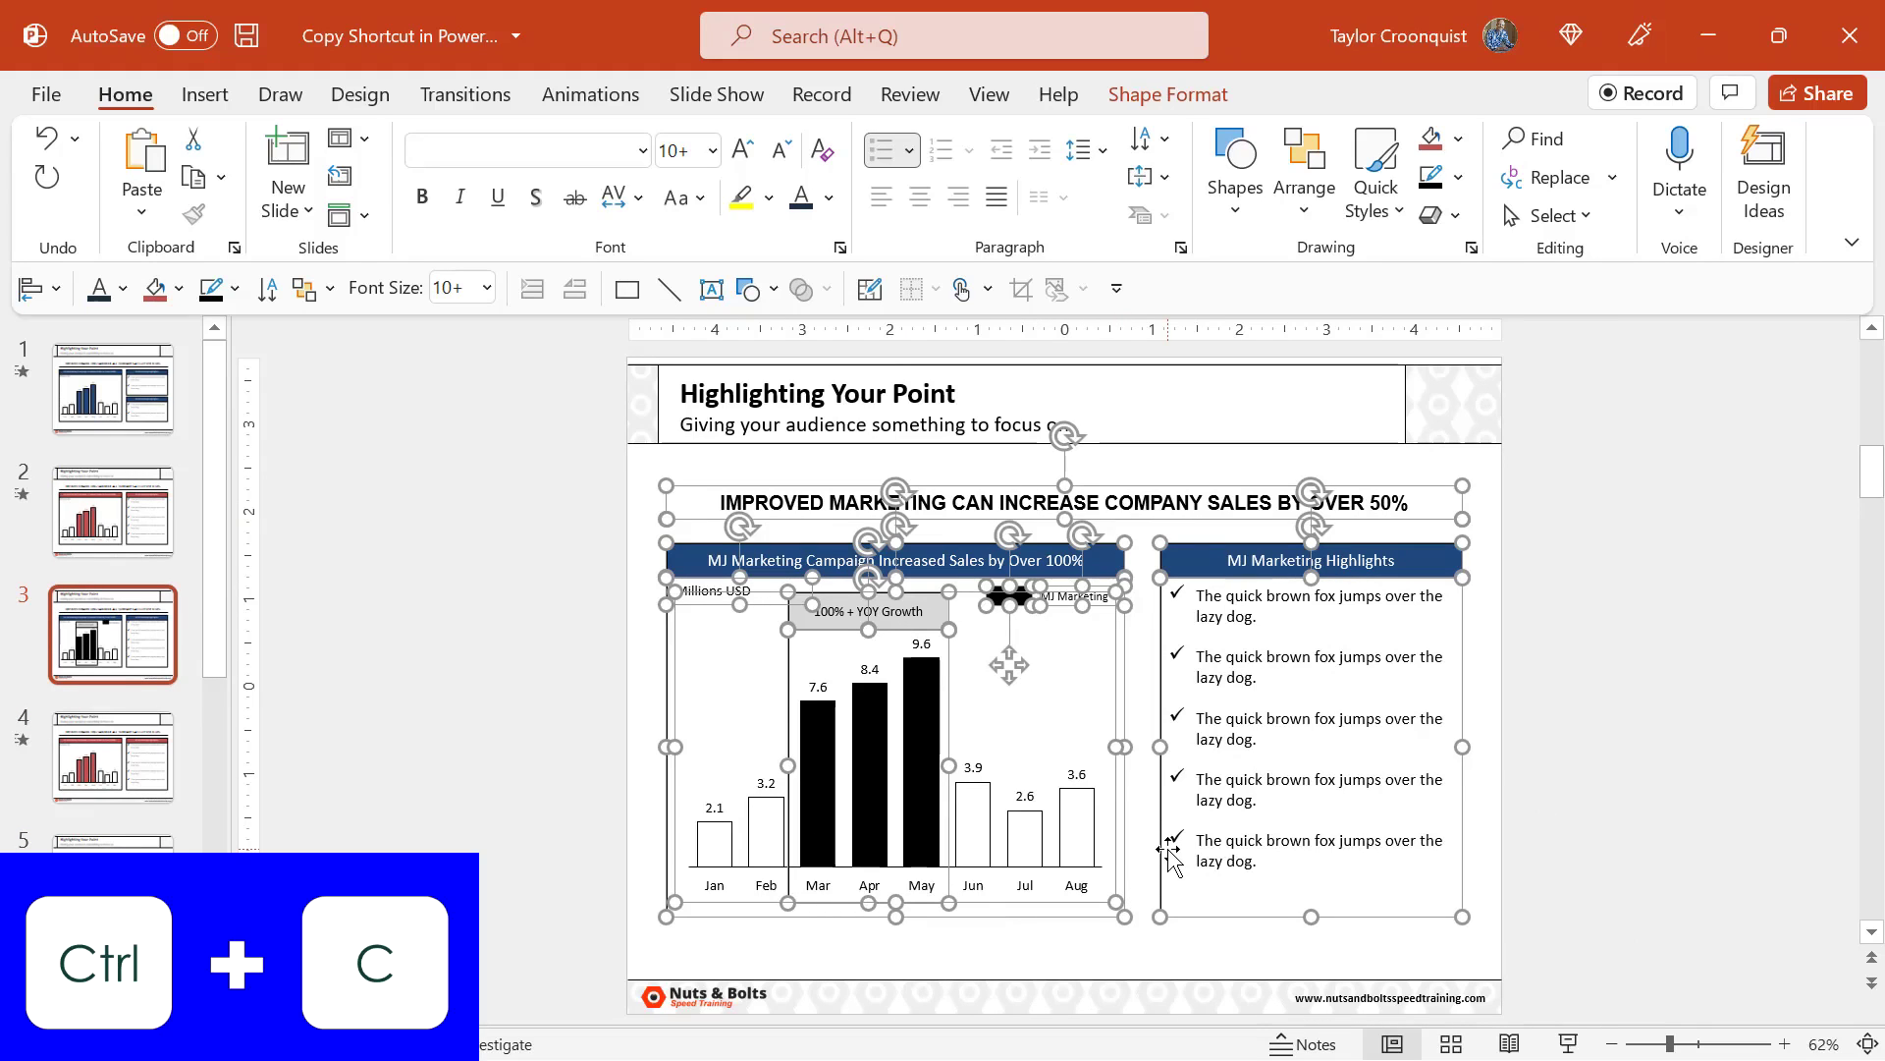
key("ctrl+n")
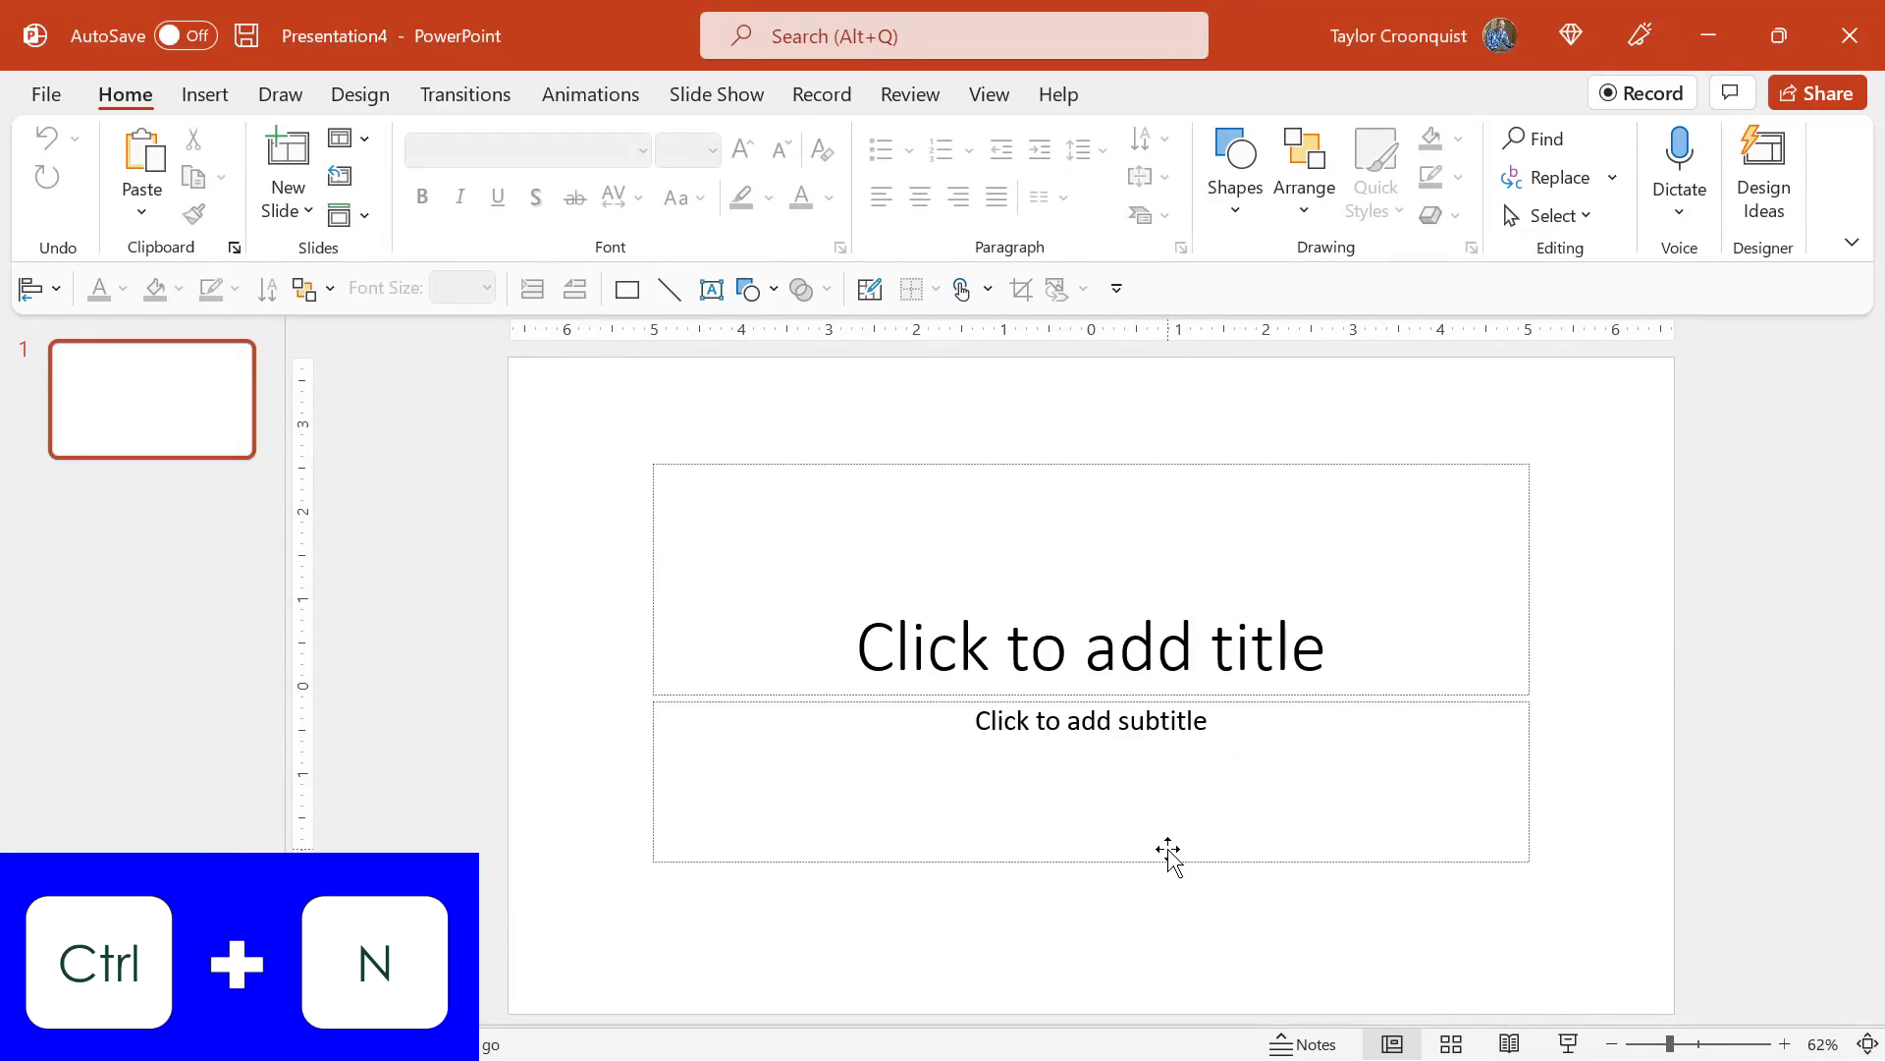
Step: Change the new slide to the Title Only layout and paste the chart and highlights box
key("alt+h")
key("l")
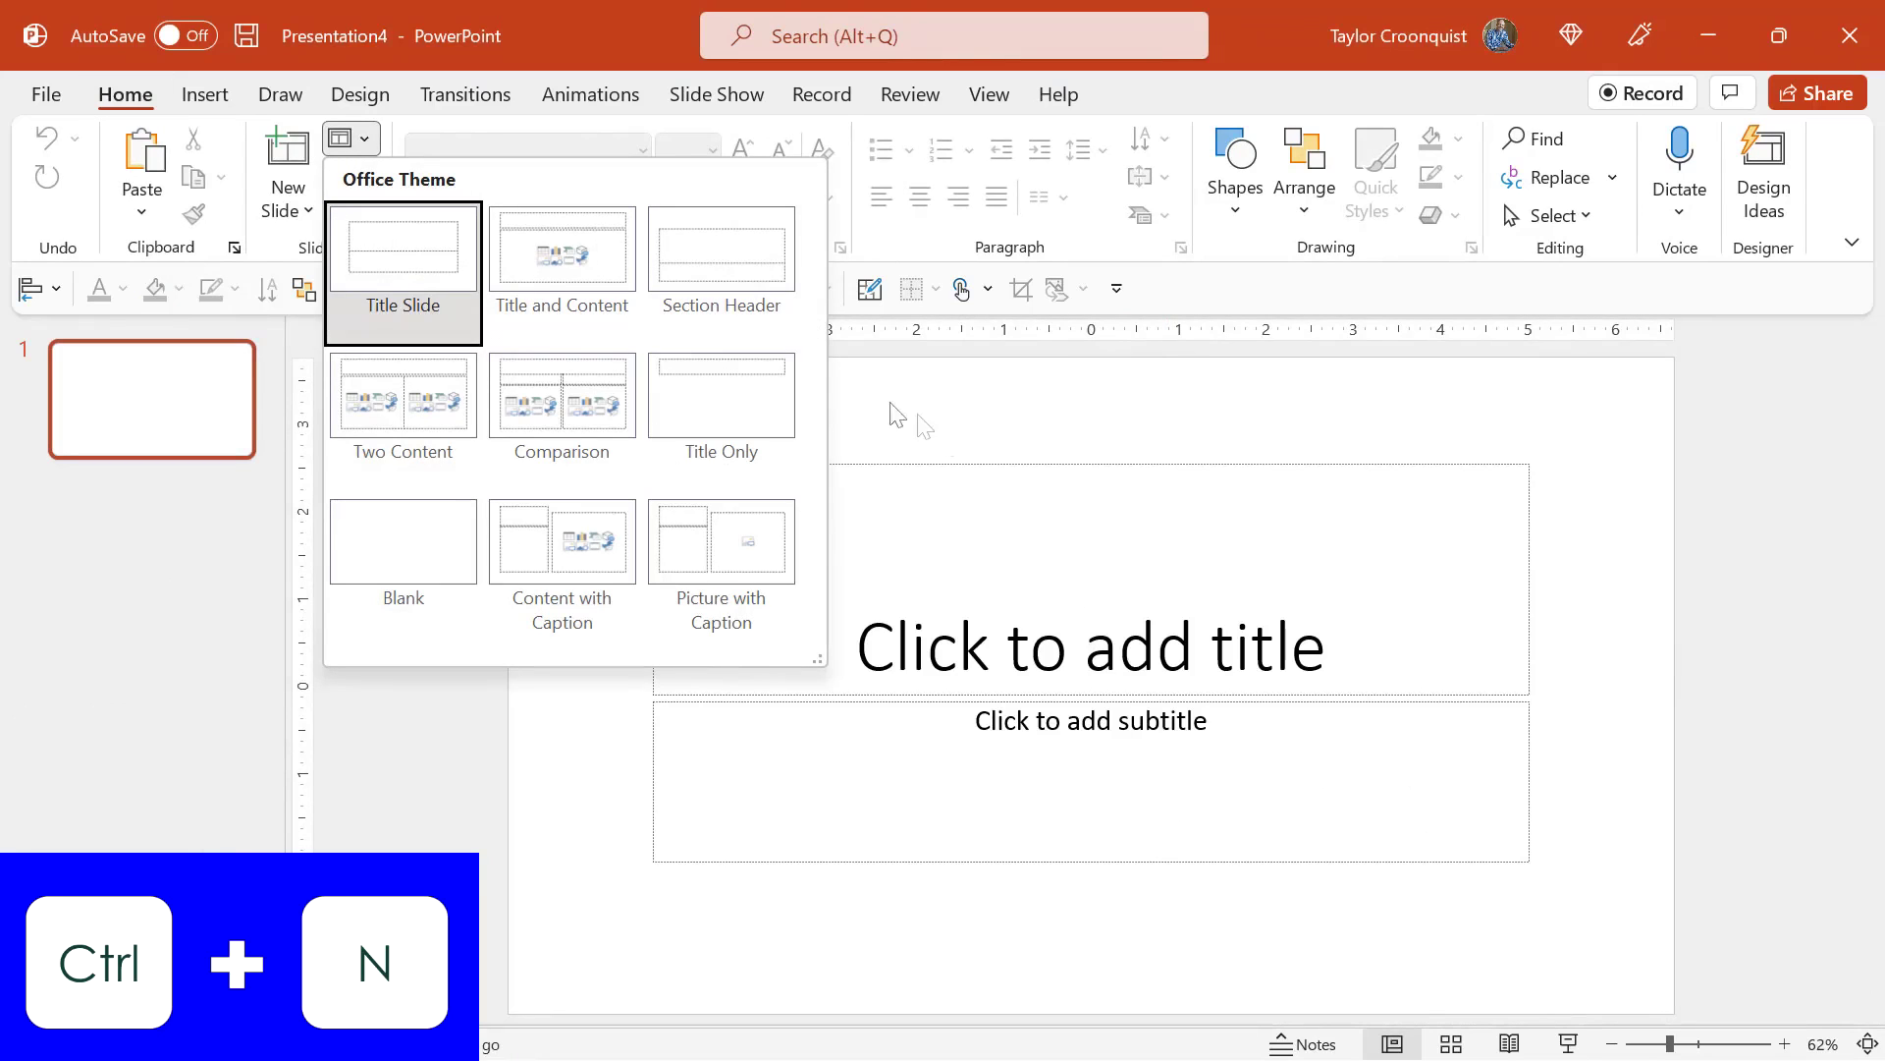
left_click(765, 397)
key("ctrl+v")
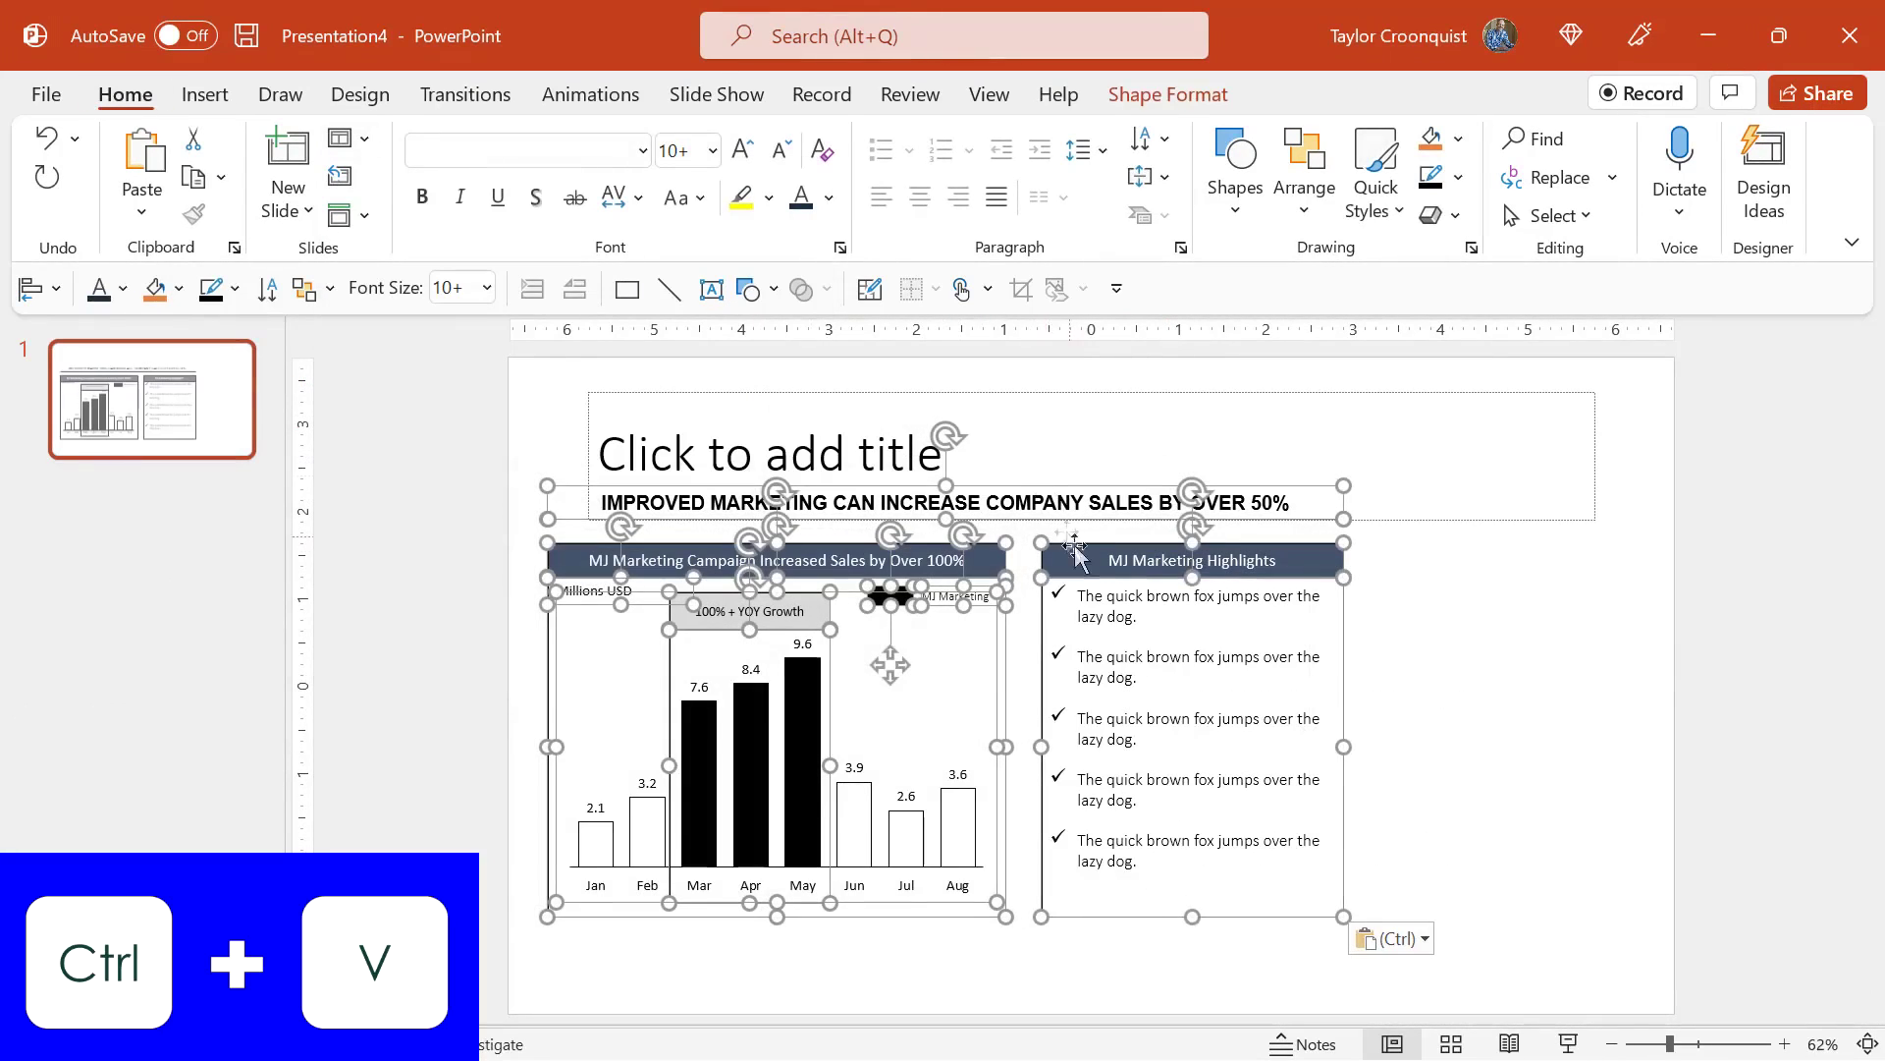
key("ctrl+v")
key("ctrl+v")
key("ctrl+v")
key("ctrl+v")
key("ctrl+v")
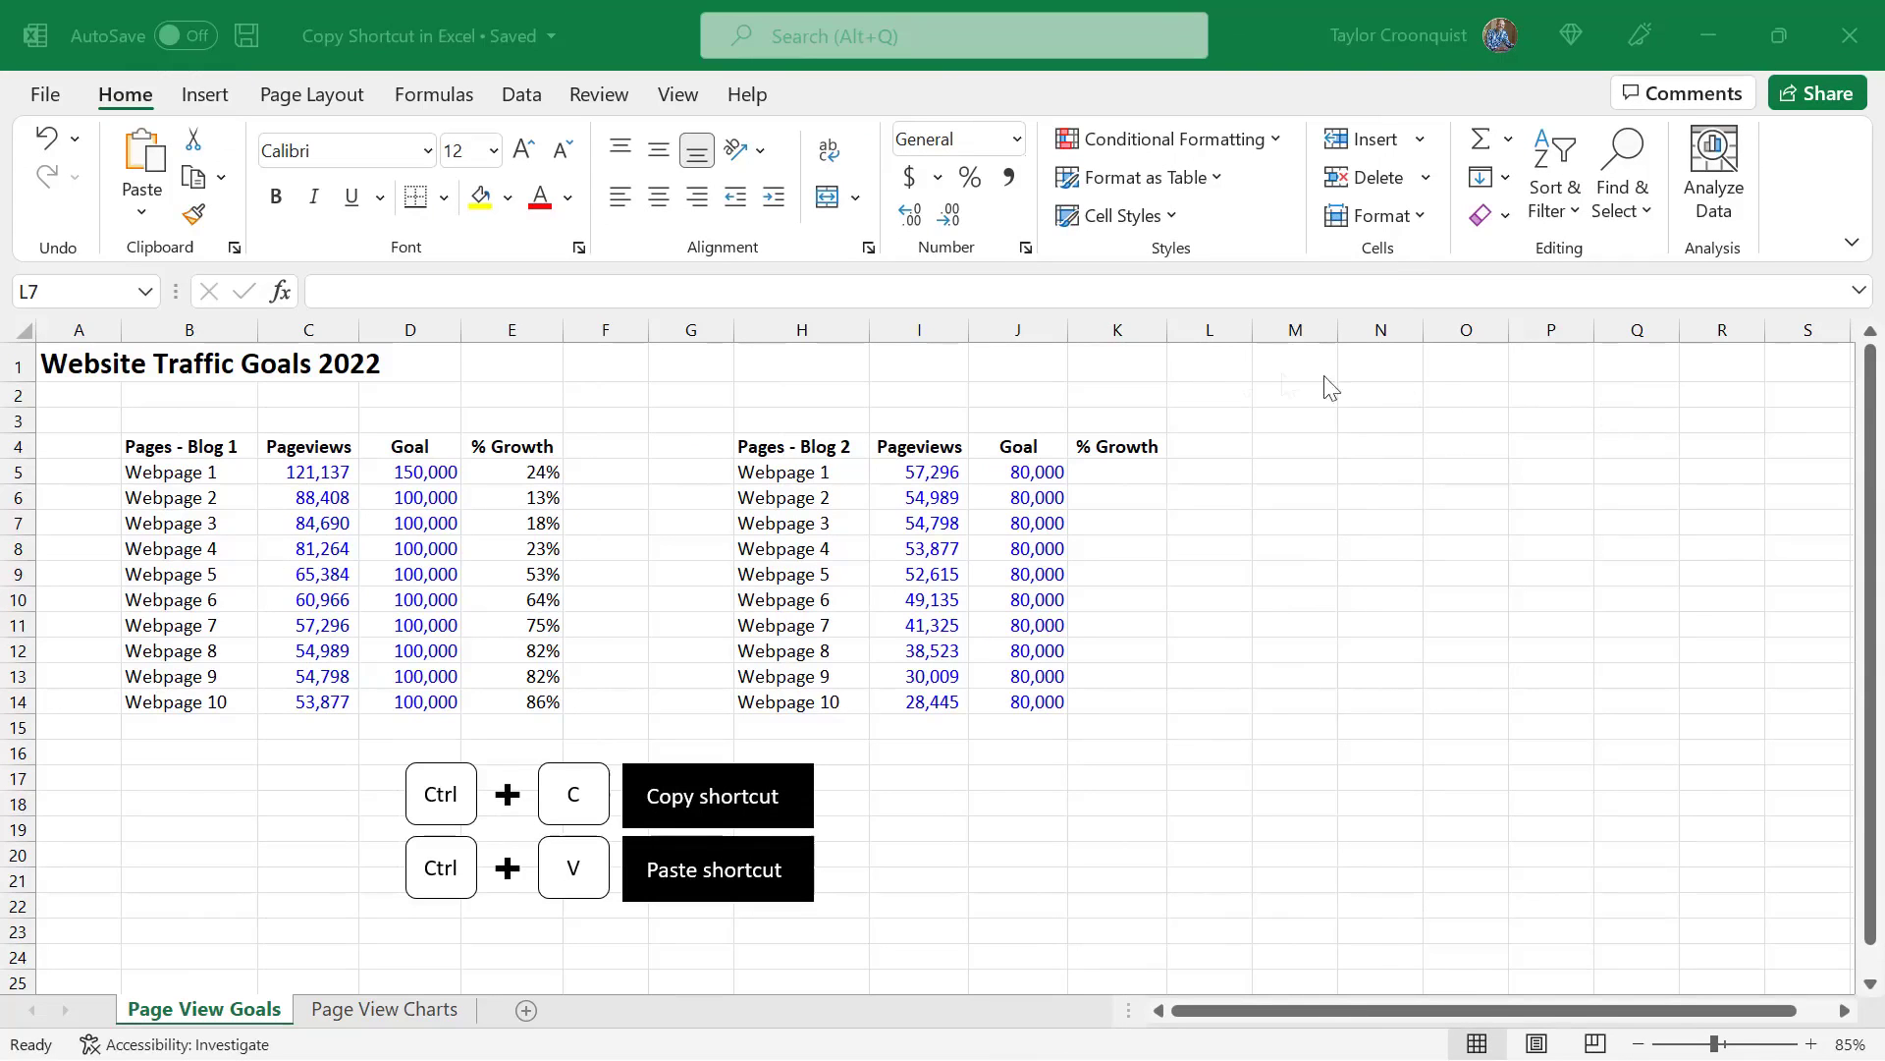
Step: Inspect the Blog 1 Pageviews, Goal and % Growth figures and the E5 formula without changing it
left_click(535, 476)
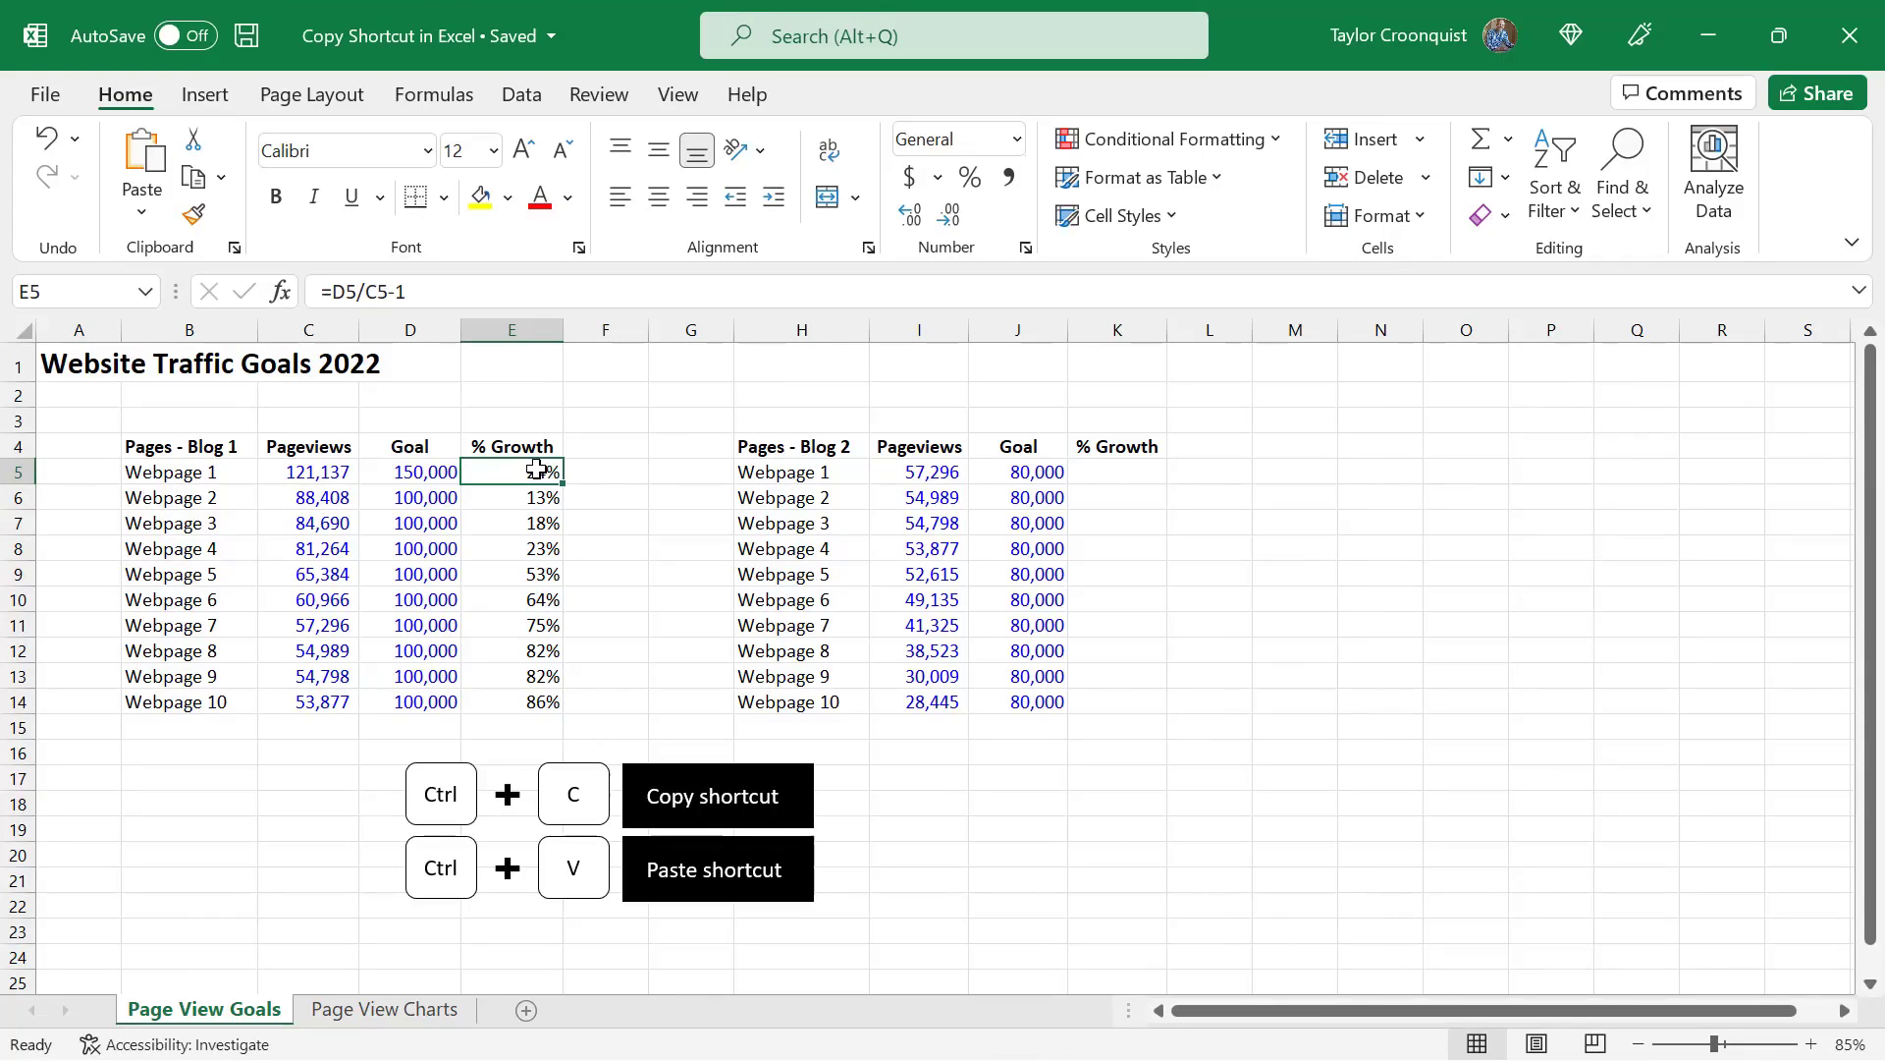
left_click_drag(324, 477, 382, 701)
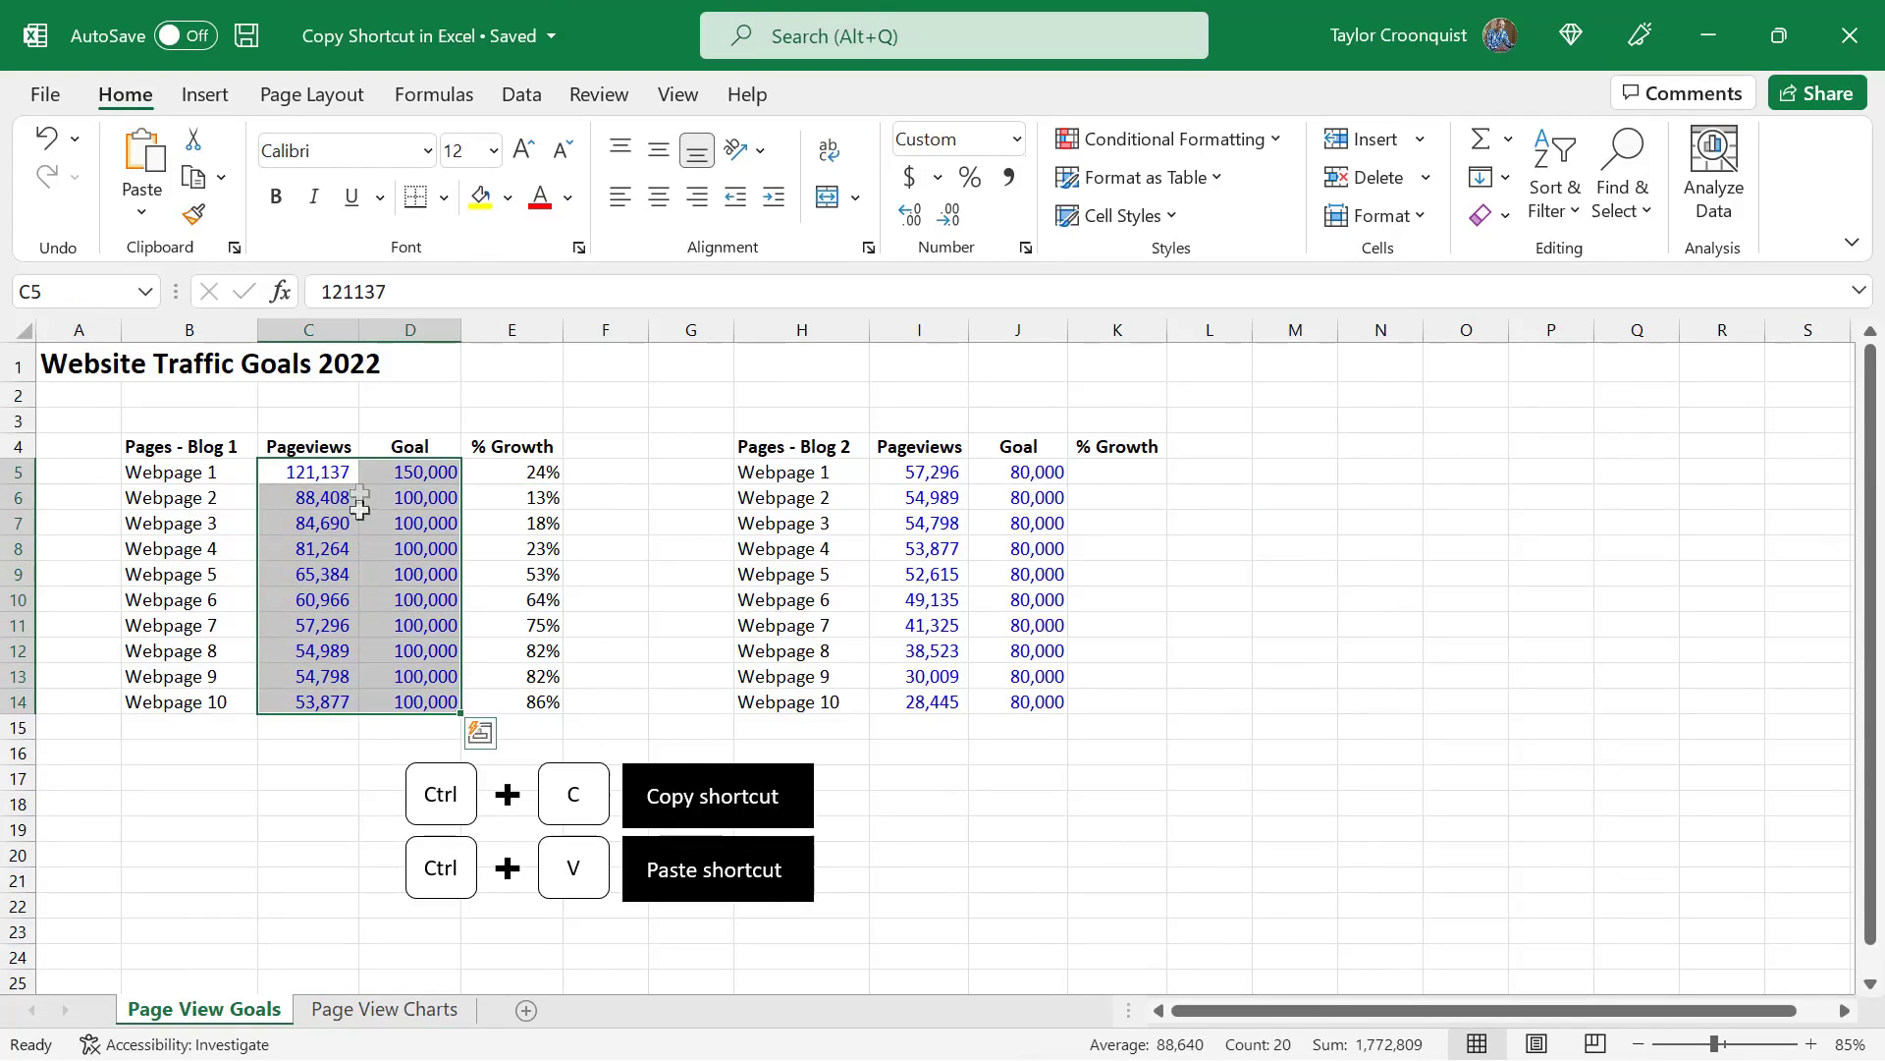
left_click_drag(510, 472, 513, 702)
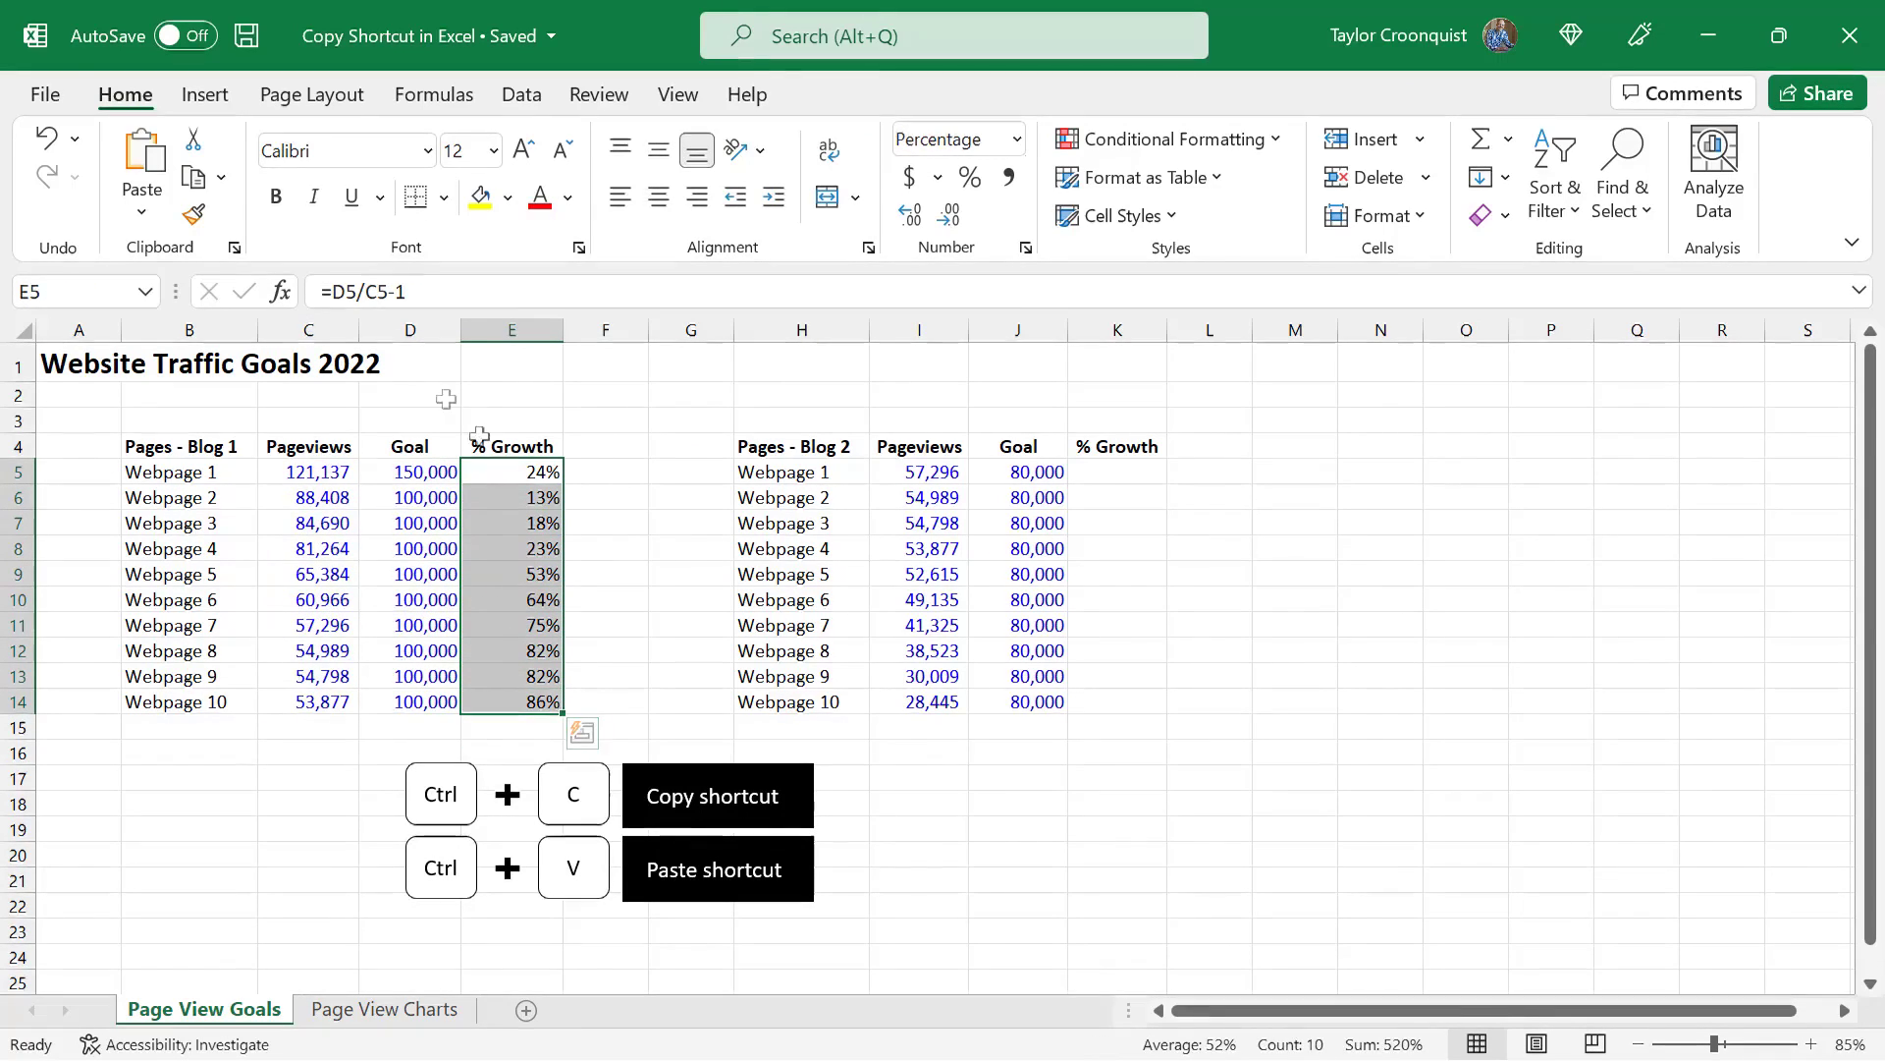
left_click(340, 295)
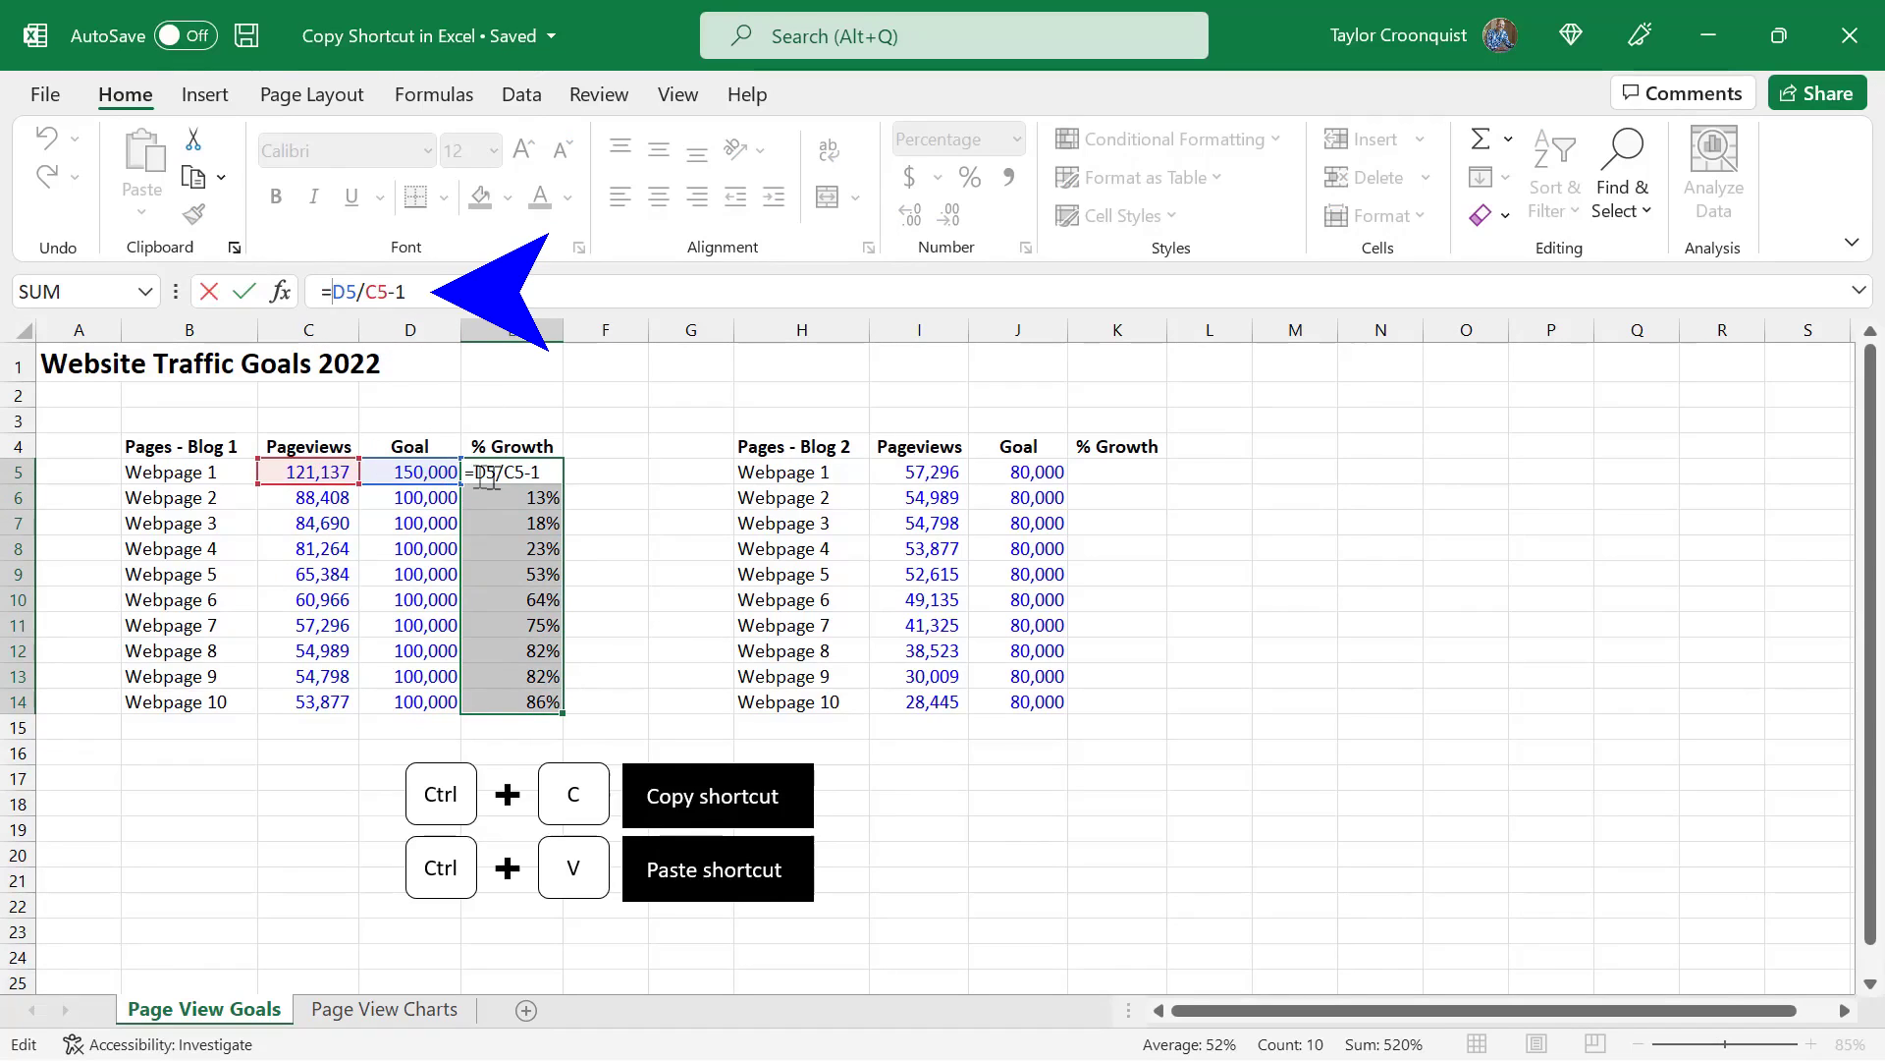
left_click(582, 467)
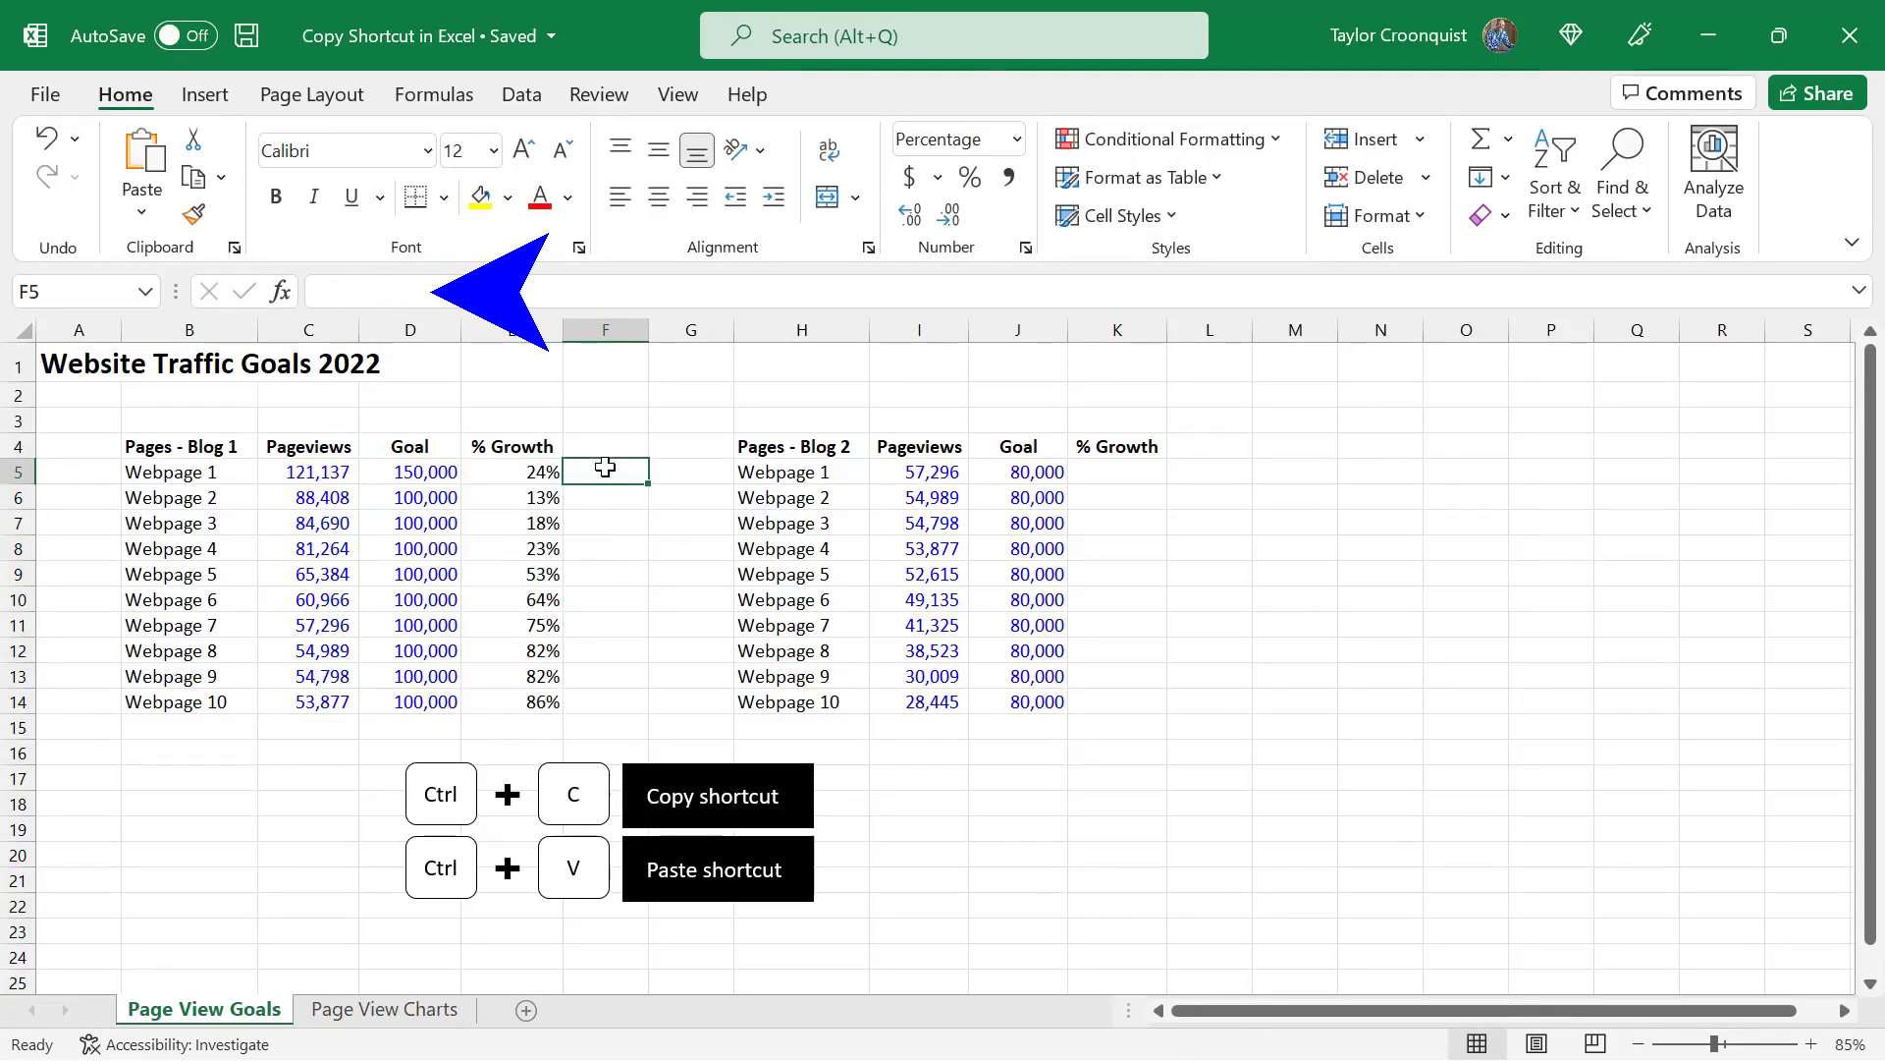
Step: Copy the growth formulas E5:E14 into K5 and confirm K5 reads =J5/I5-1
left_click(520, 443)
left_click_drag(526, 471, 535, 699)
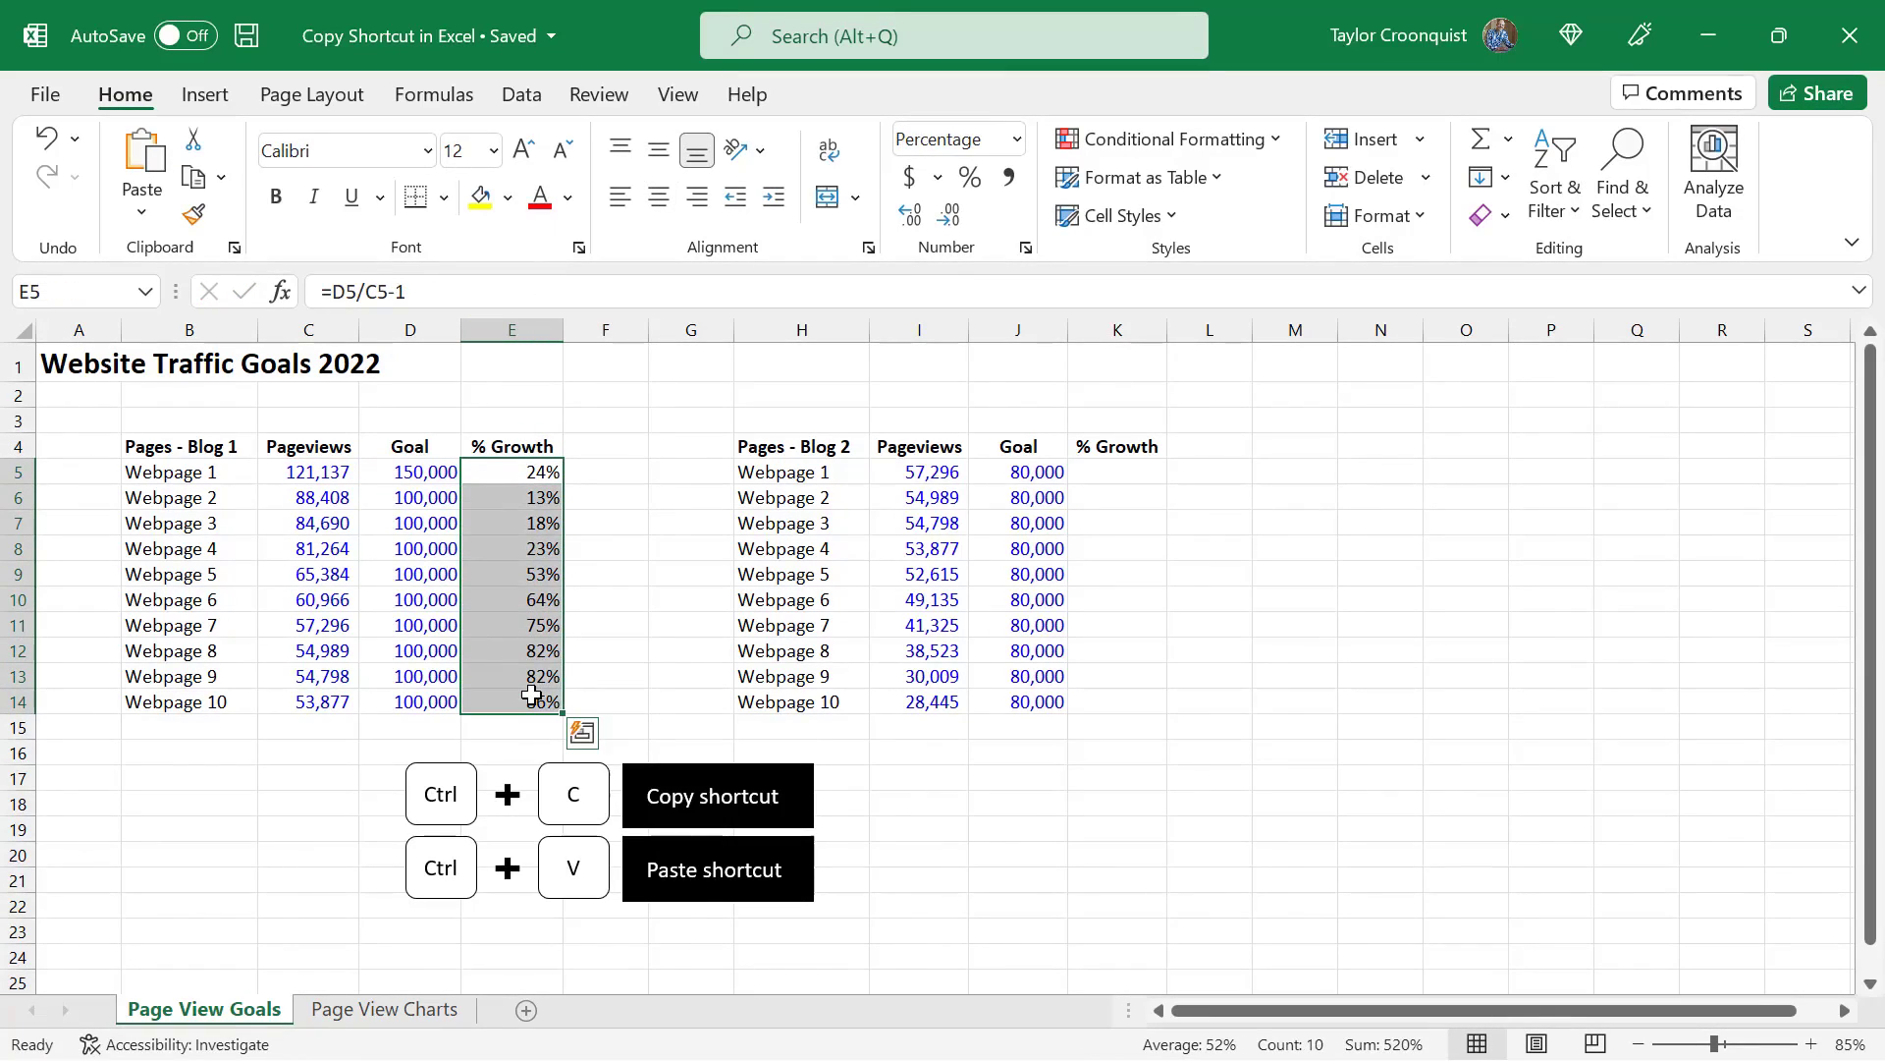
key("ctrl+c")
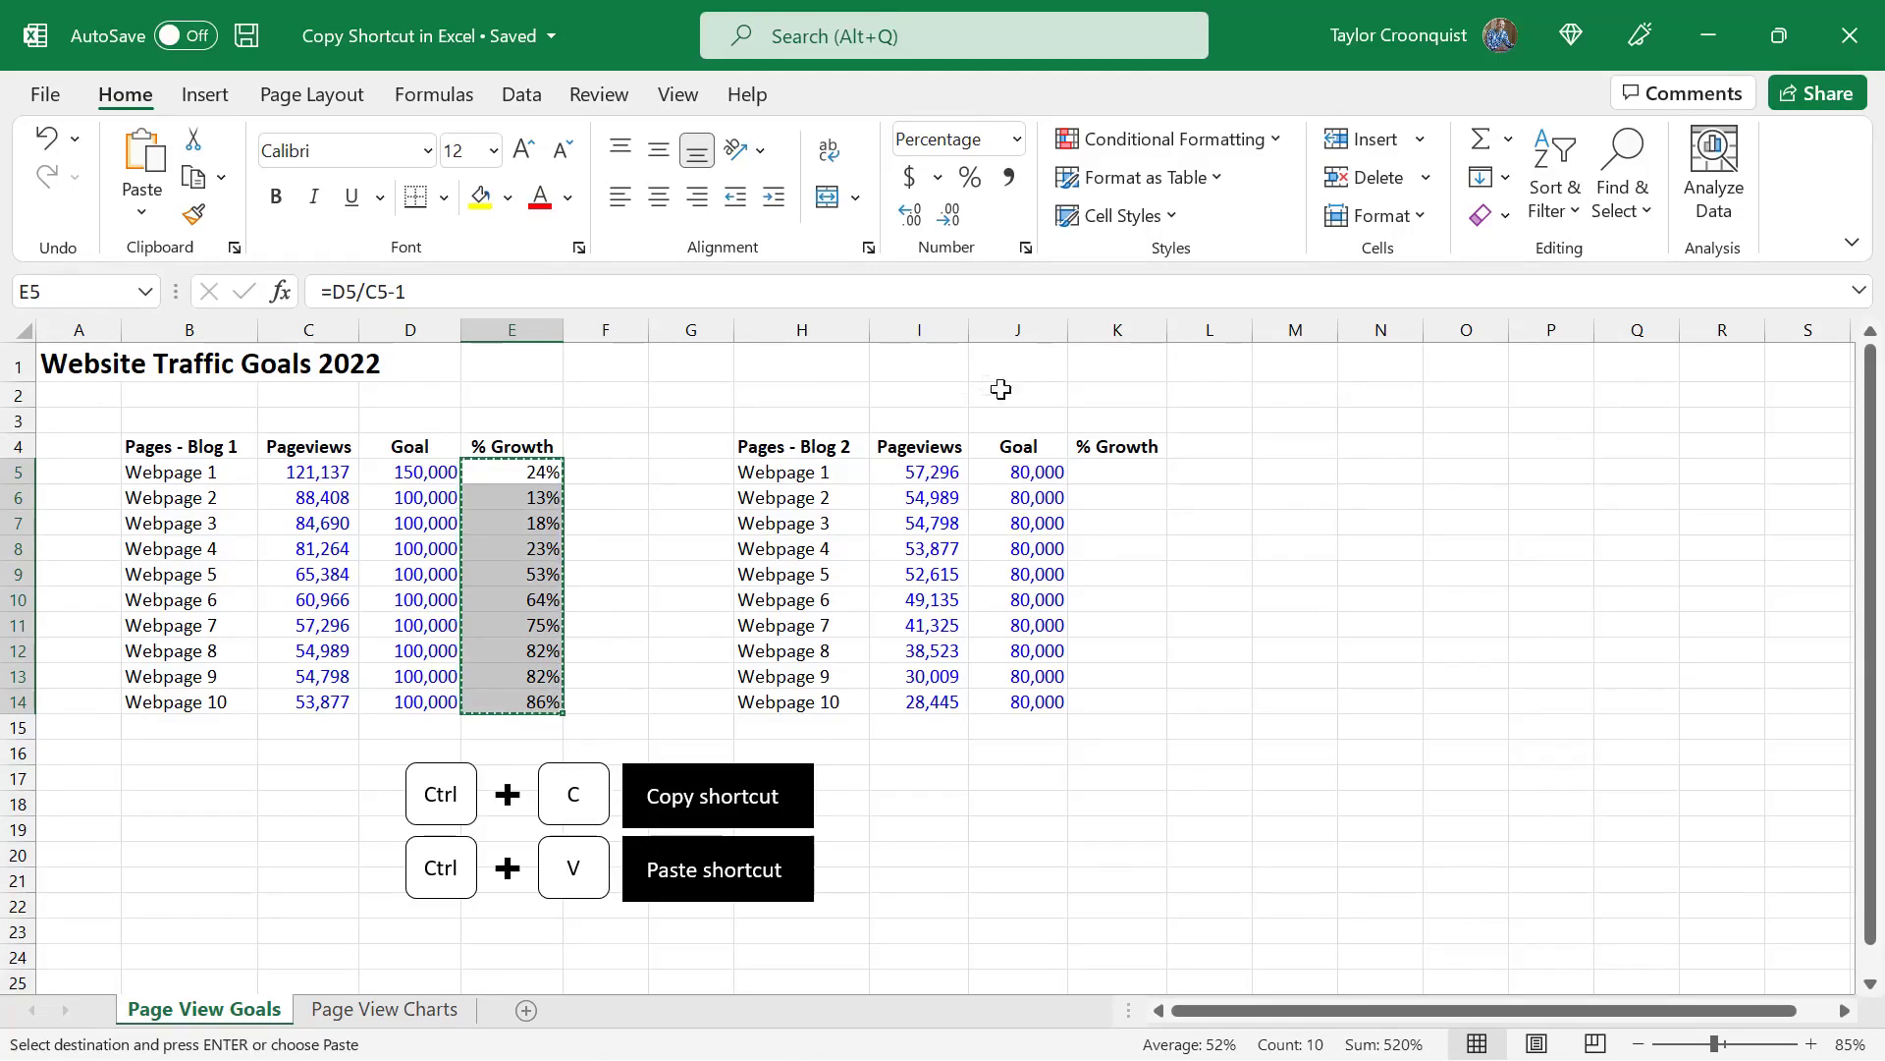
left_click(1107, 473)
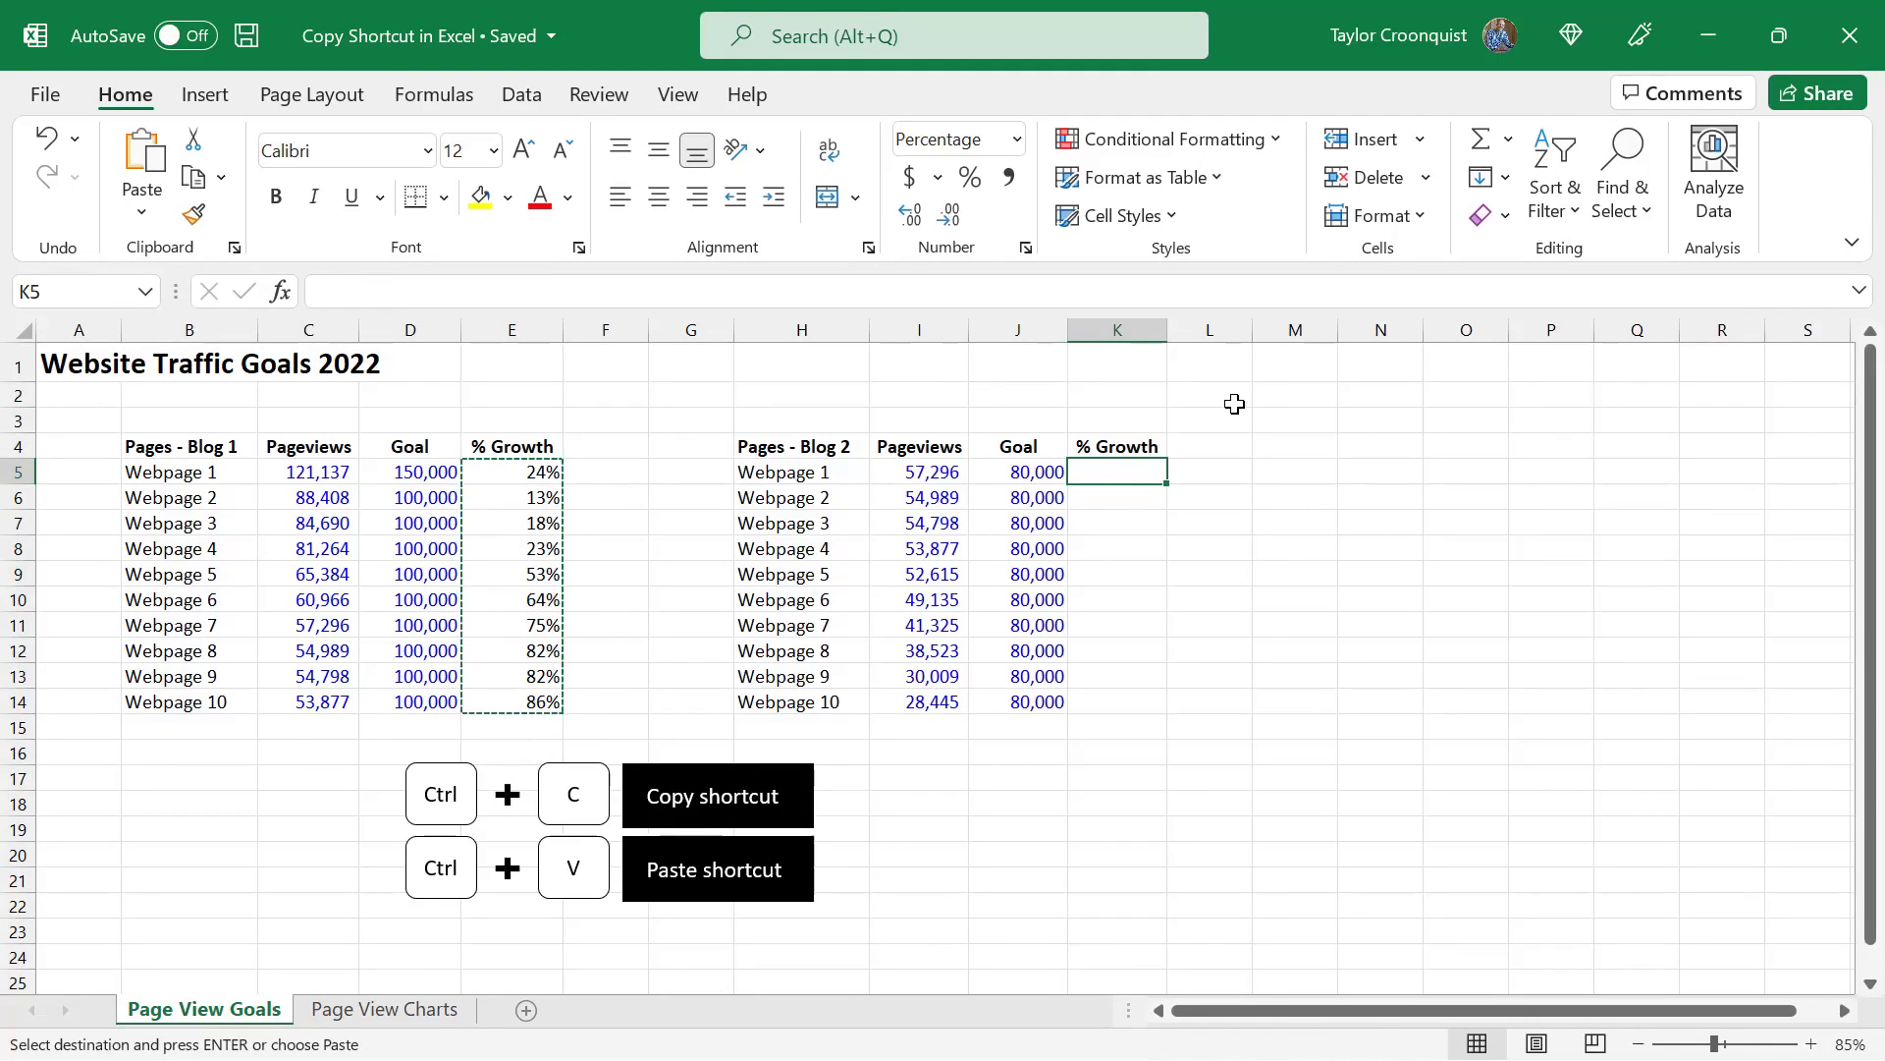
key("ctrl+v")
double_click(1127, 473)
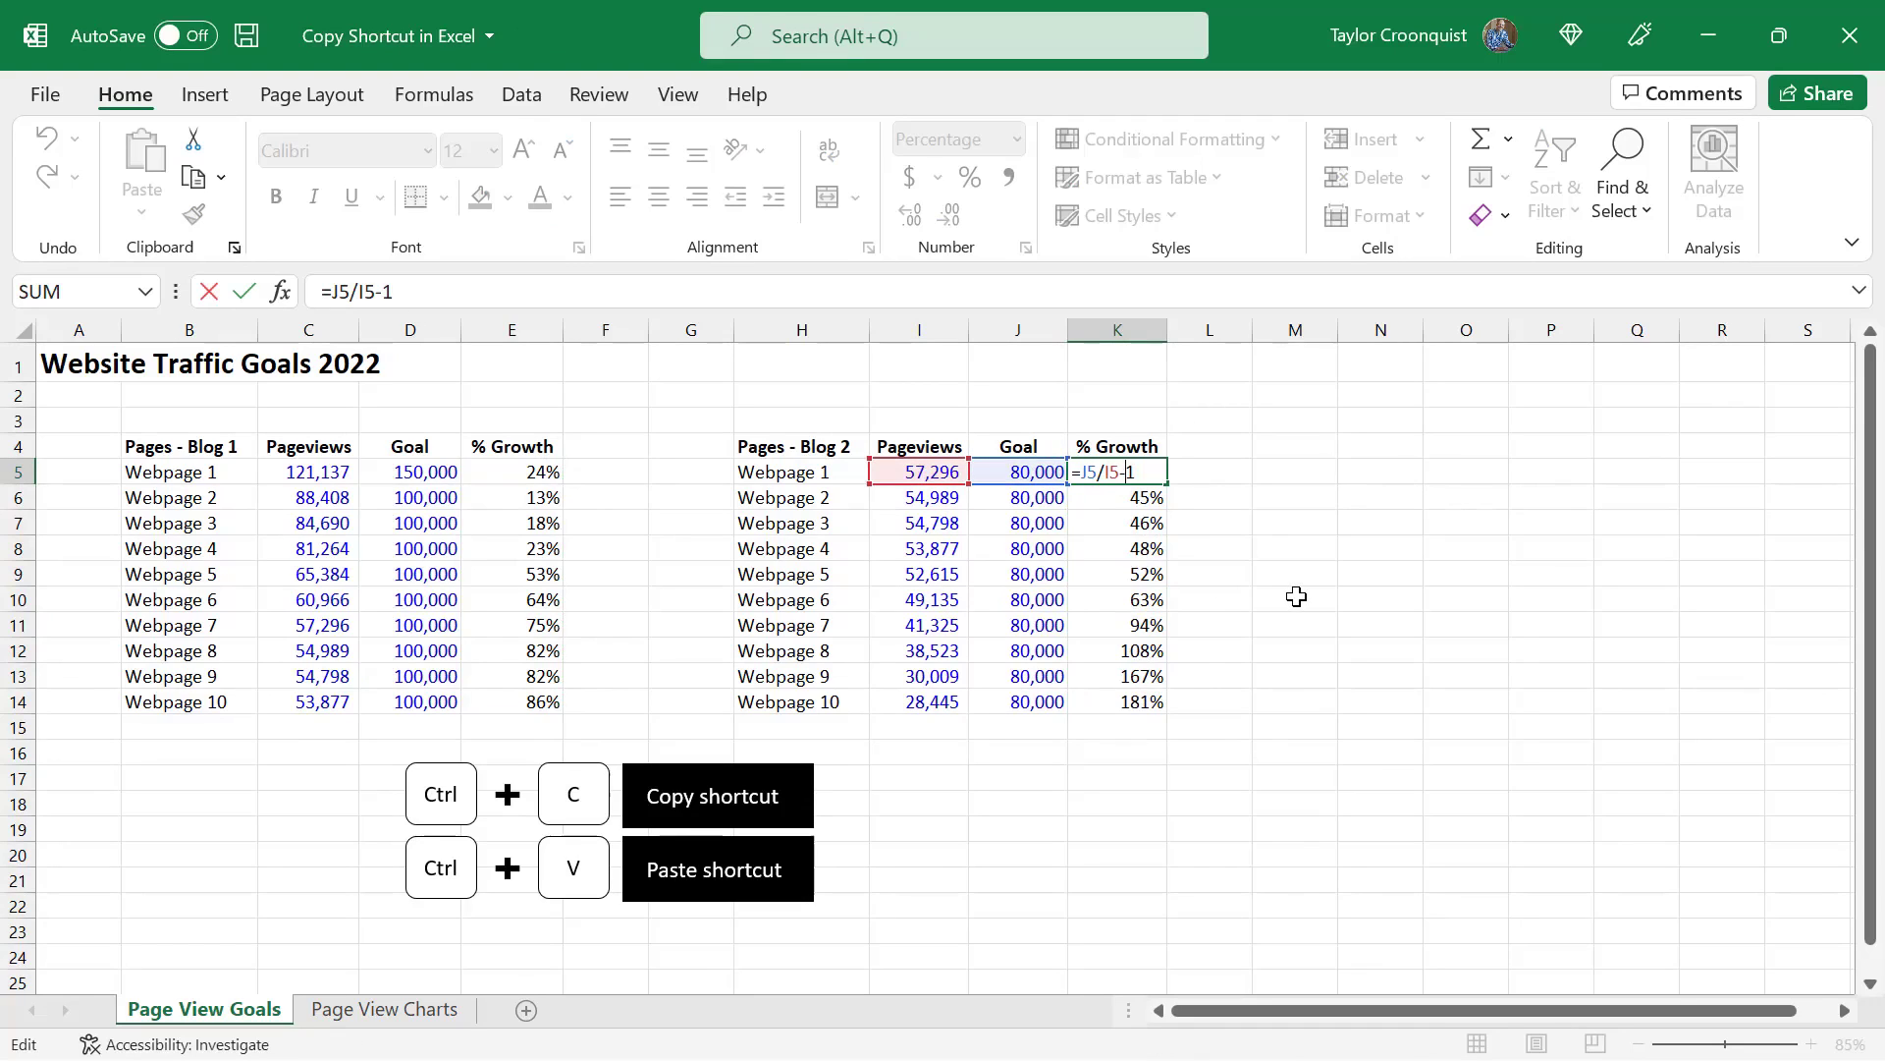
key("Escape")
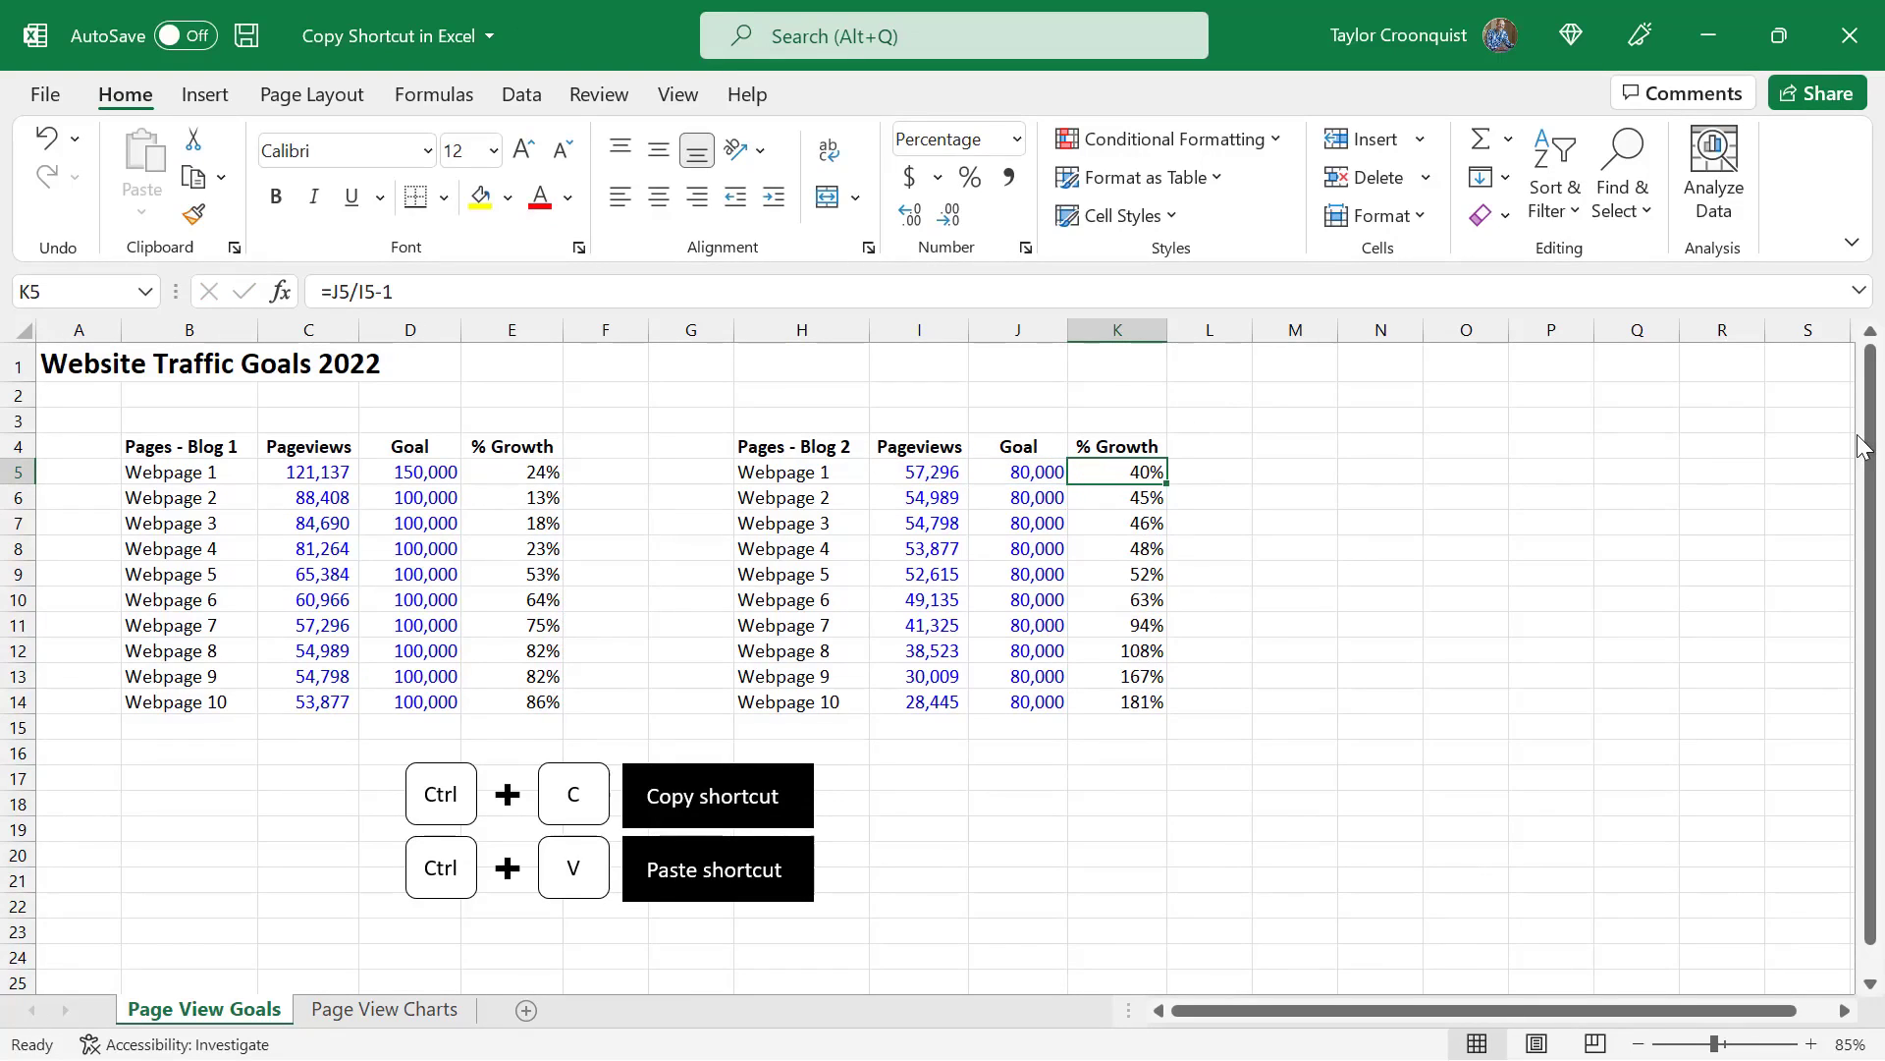
Step: Duplicate the Copy Shortcut in Excel file and rename the copy to Copy Shortcut in Excel - V2
key("alt+Tab")
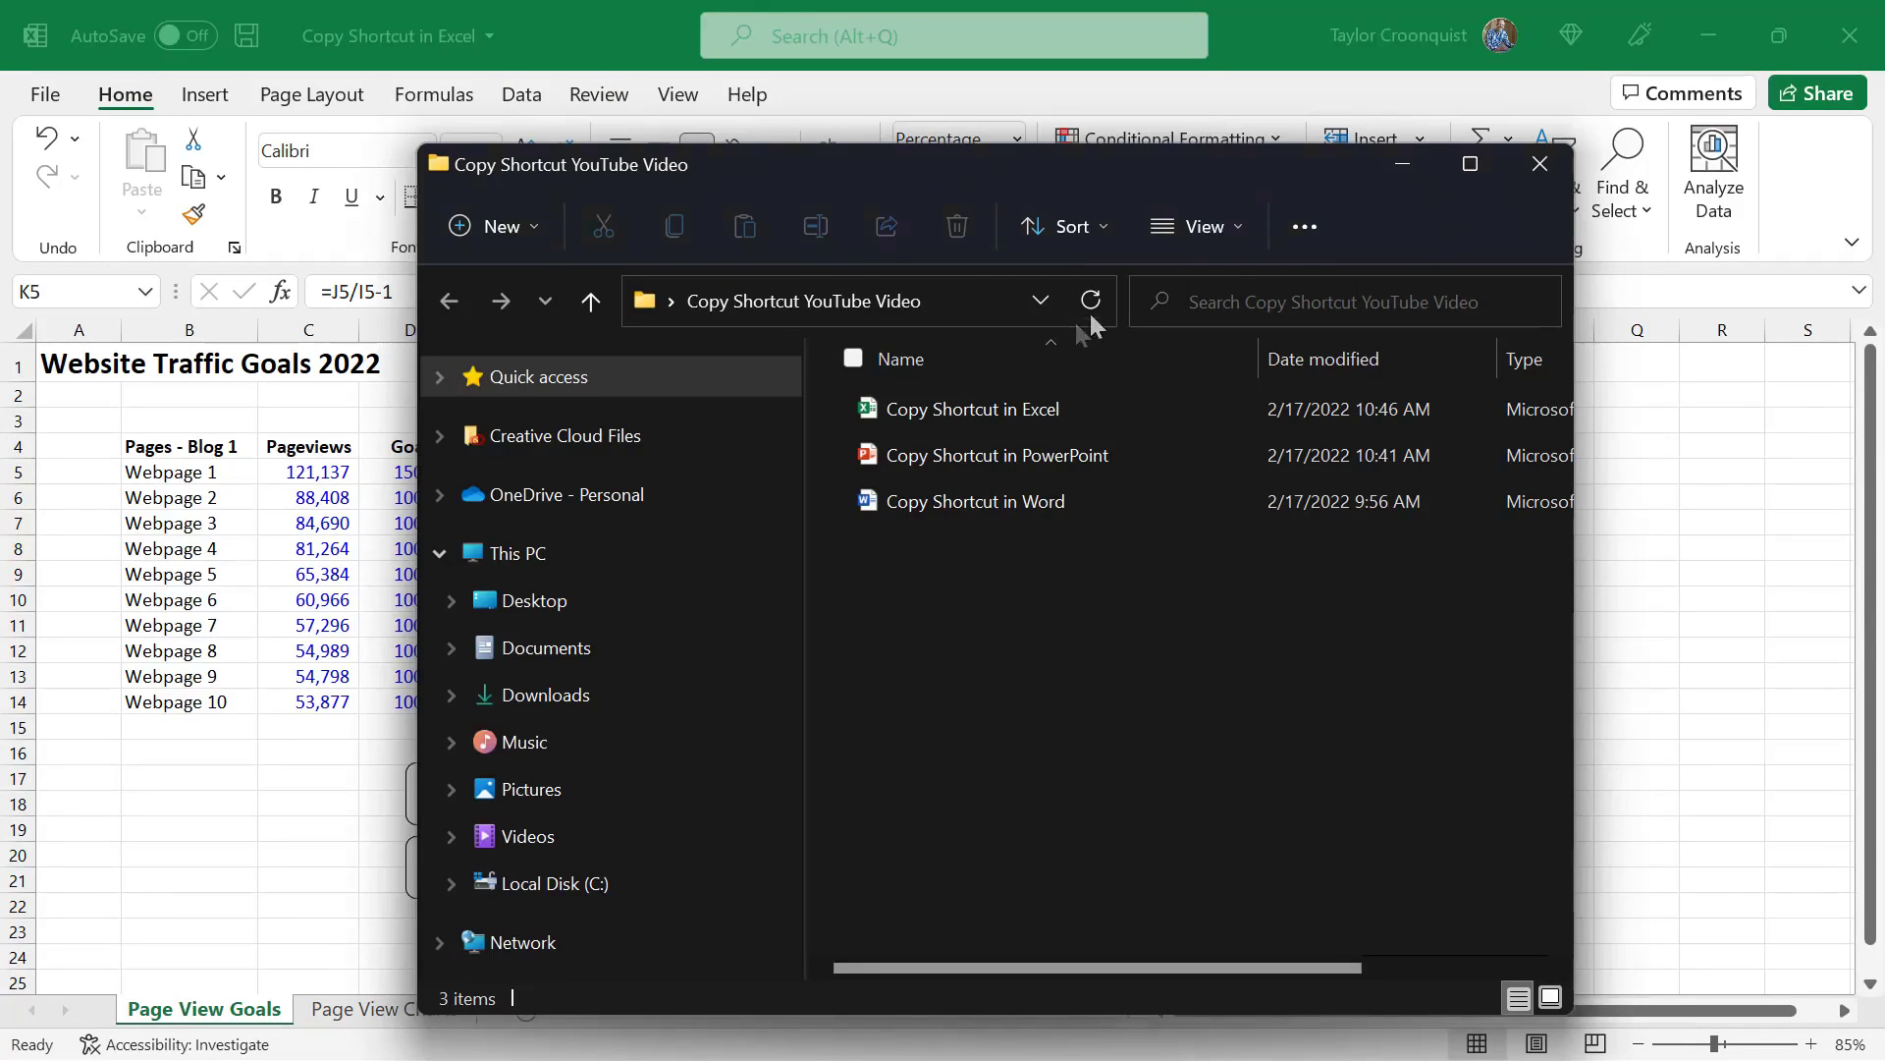
left_click(978, 408)
key("ctrl+c")
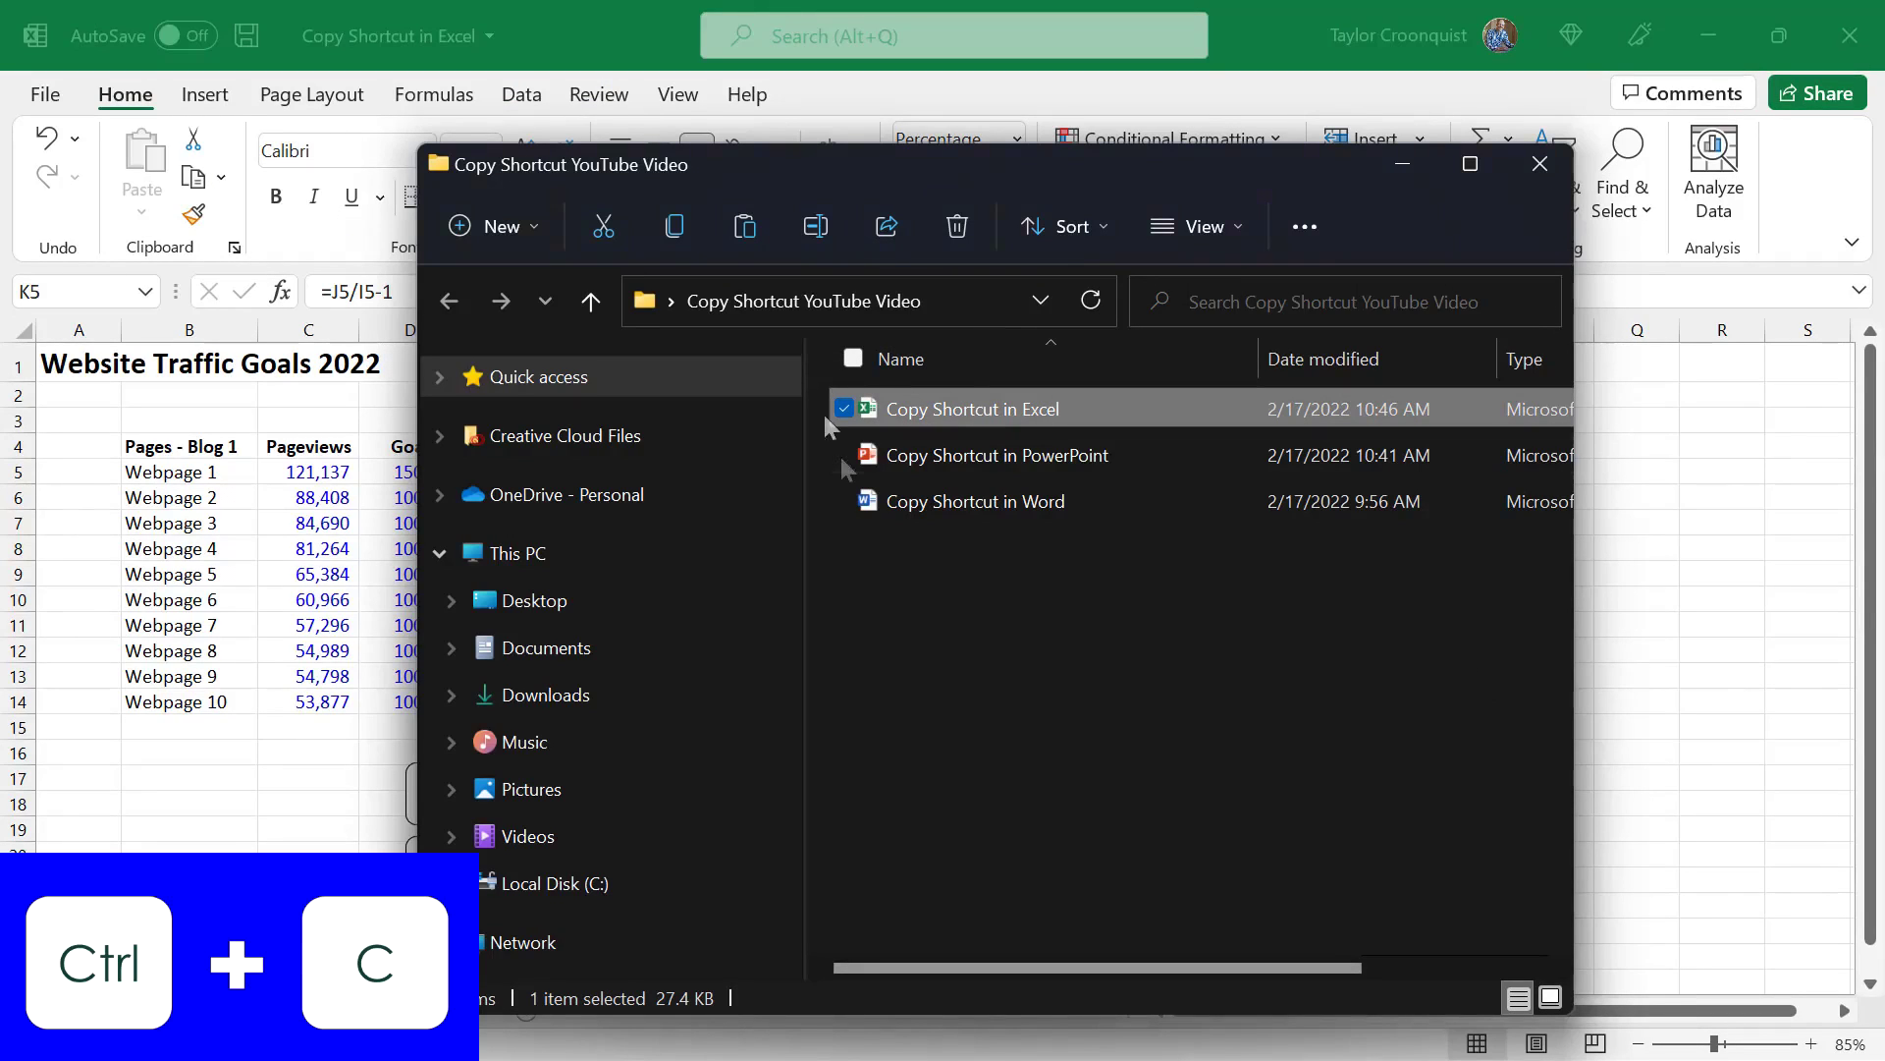
key("ctrl+v")
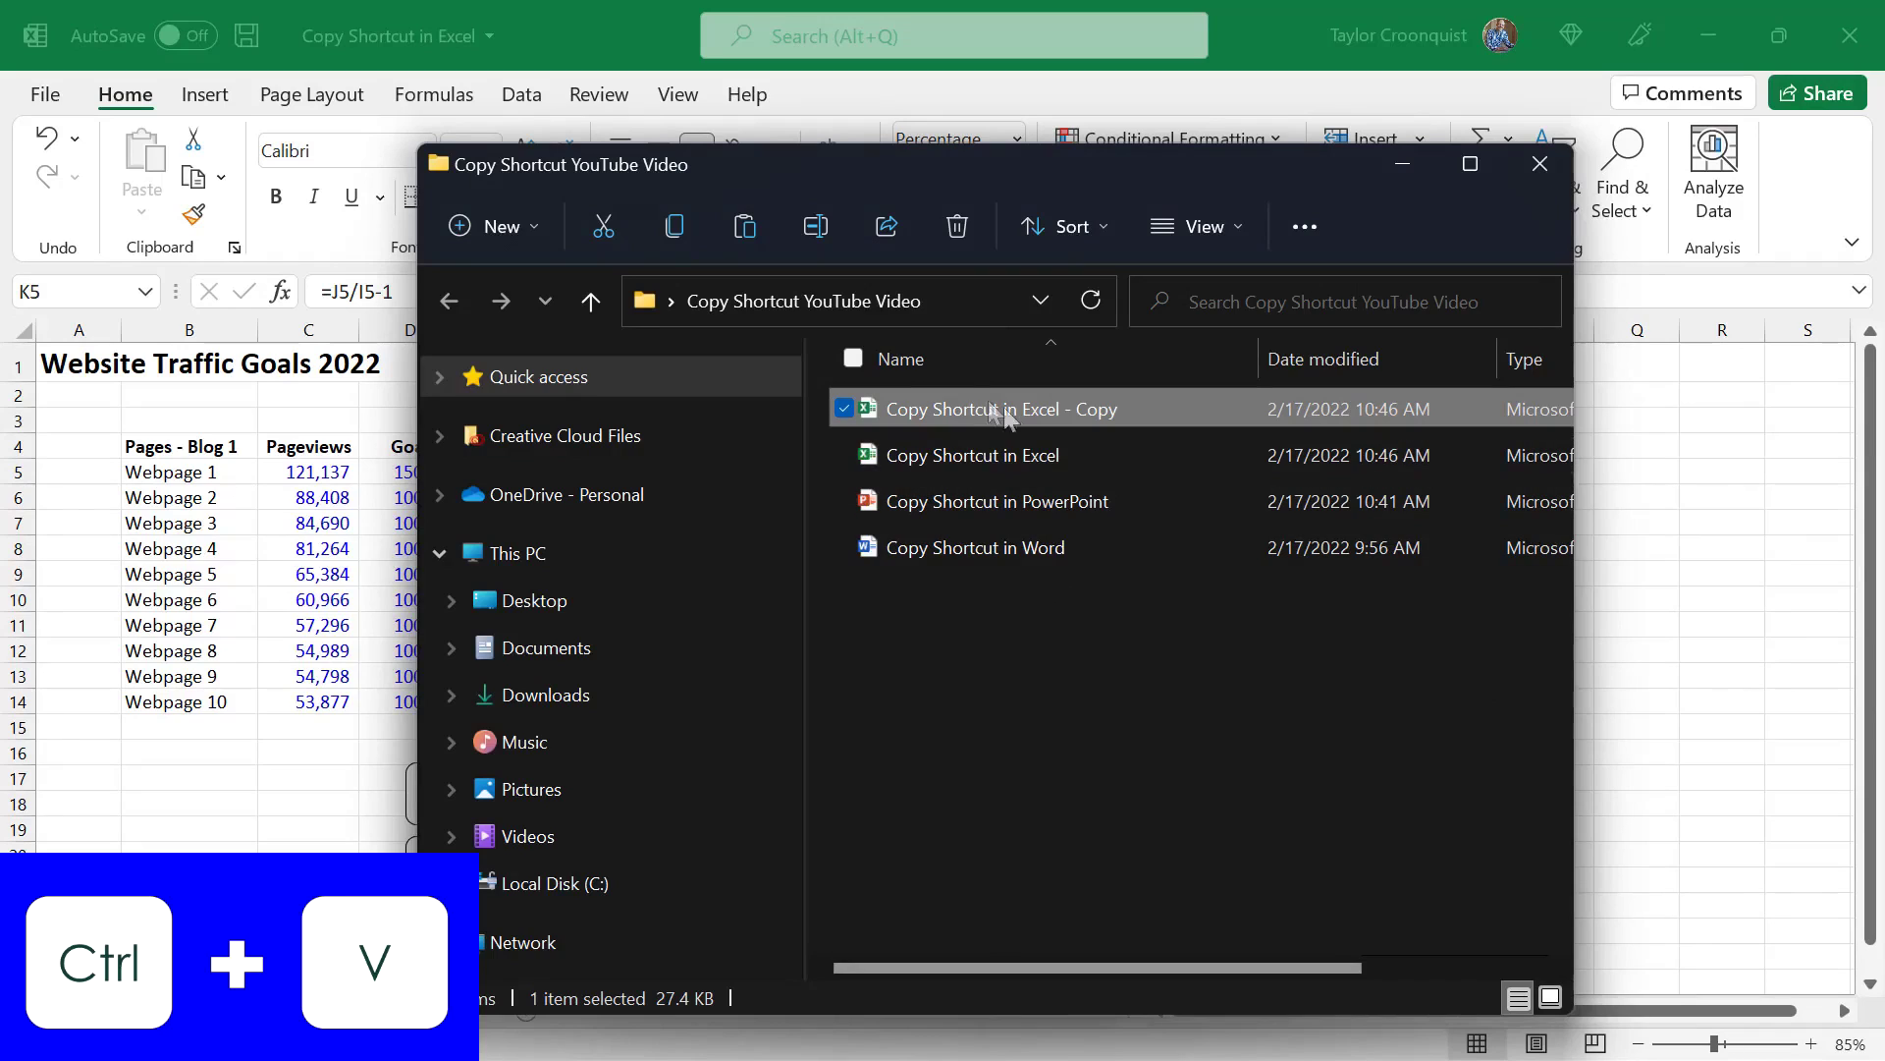
left_click(1081, 408)
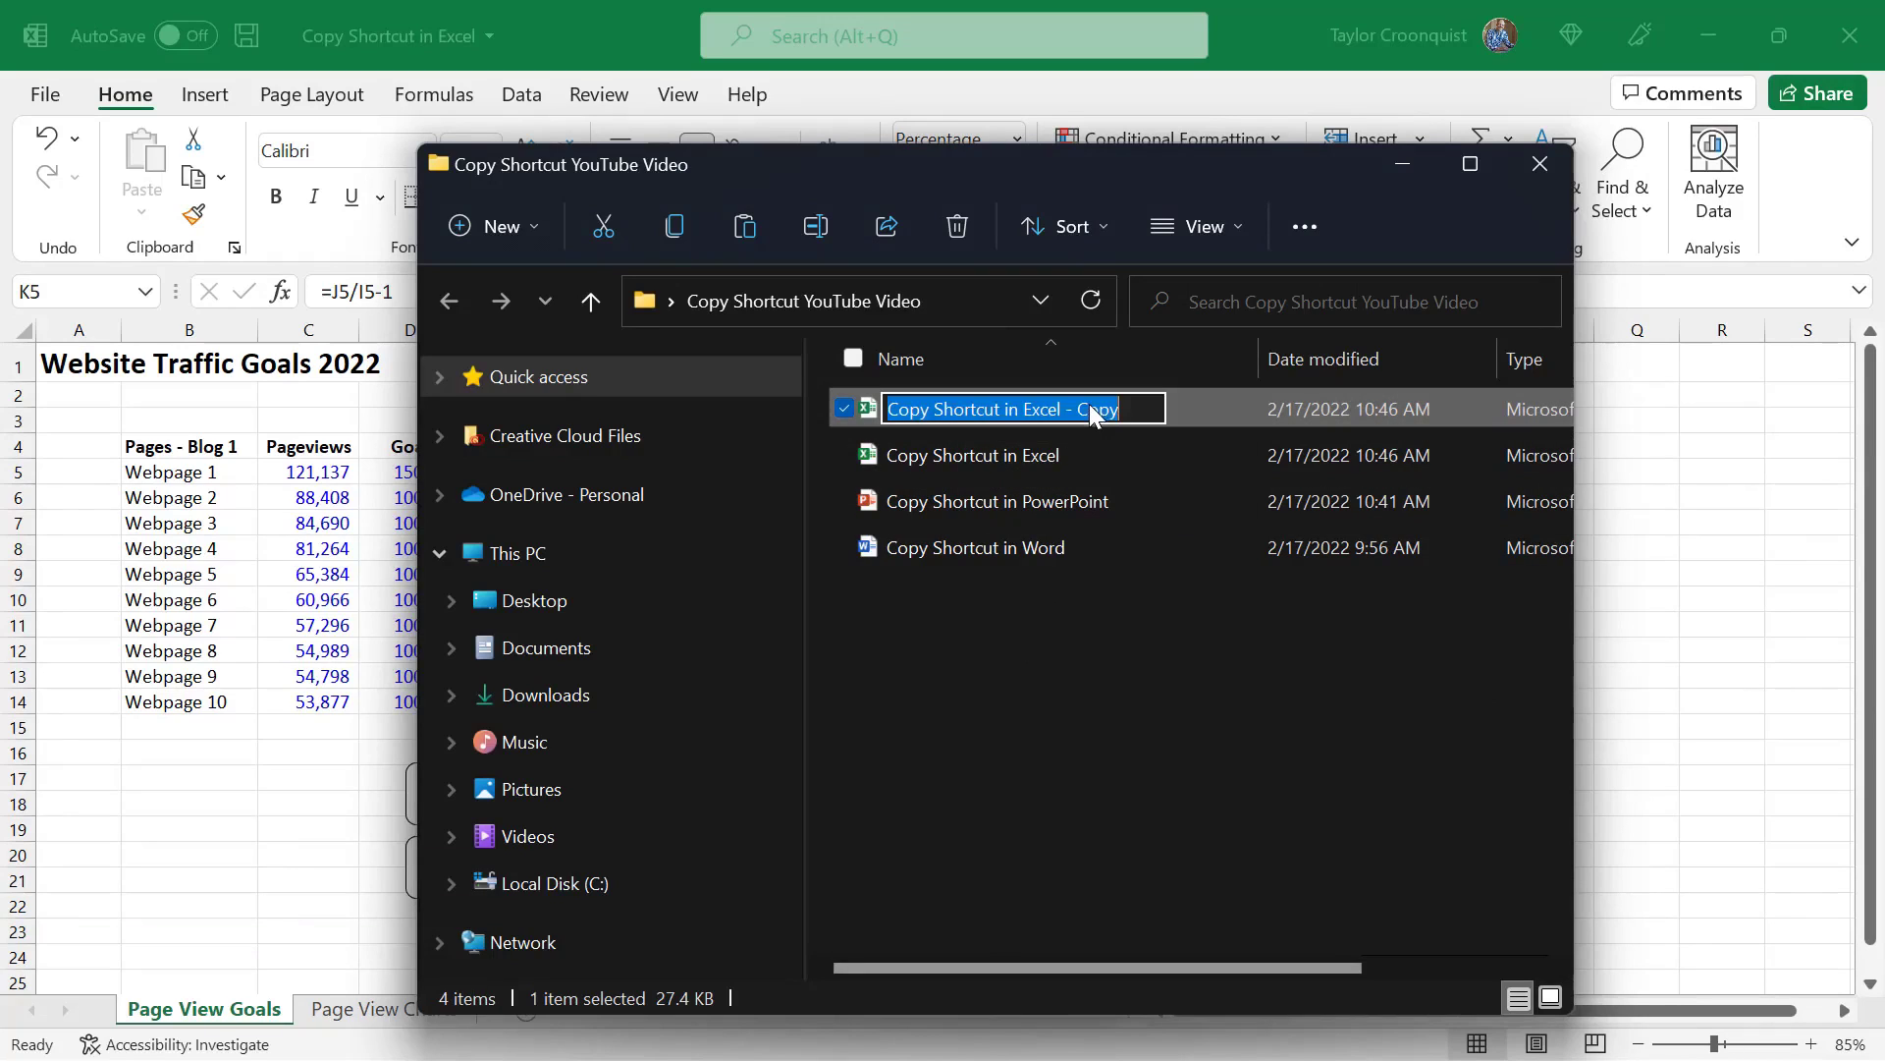
double_click(1098, 408)
key("BackSpace")
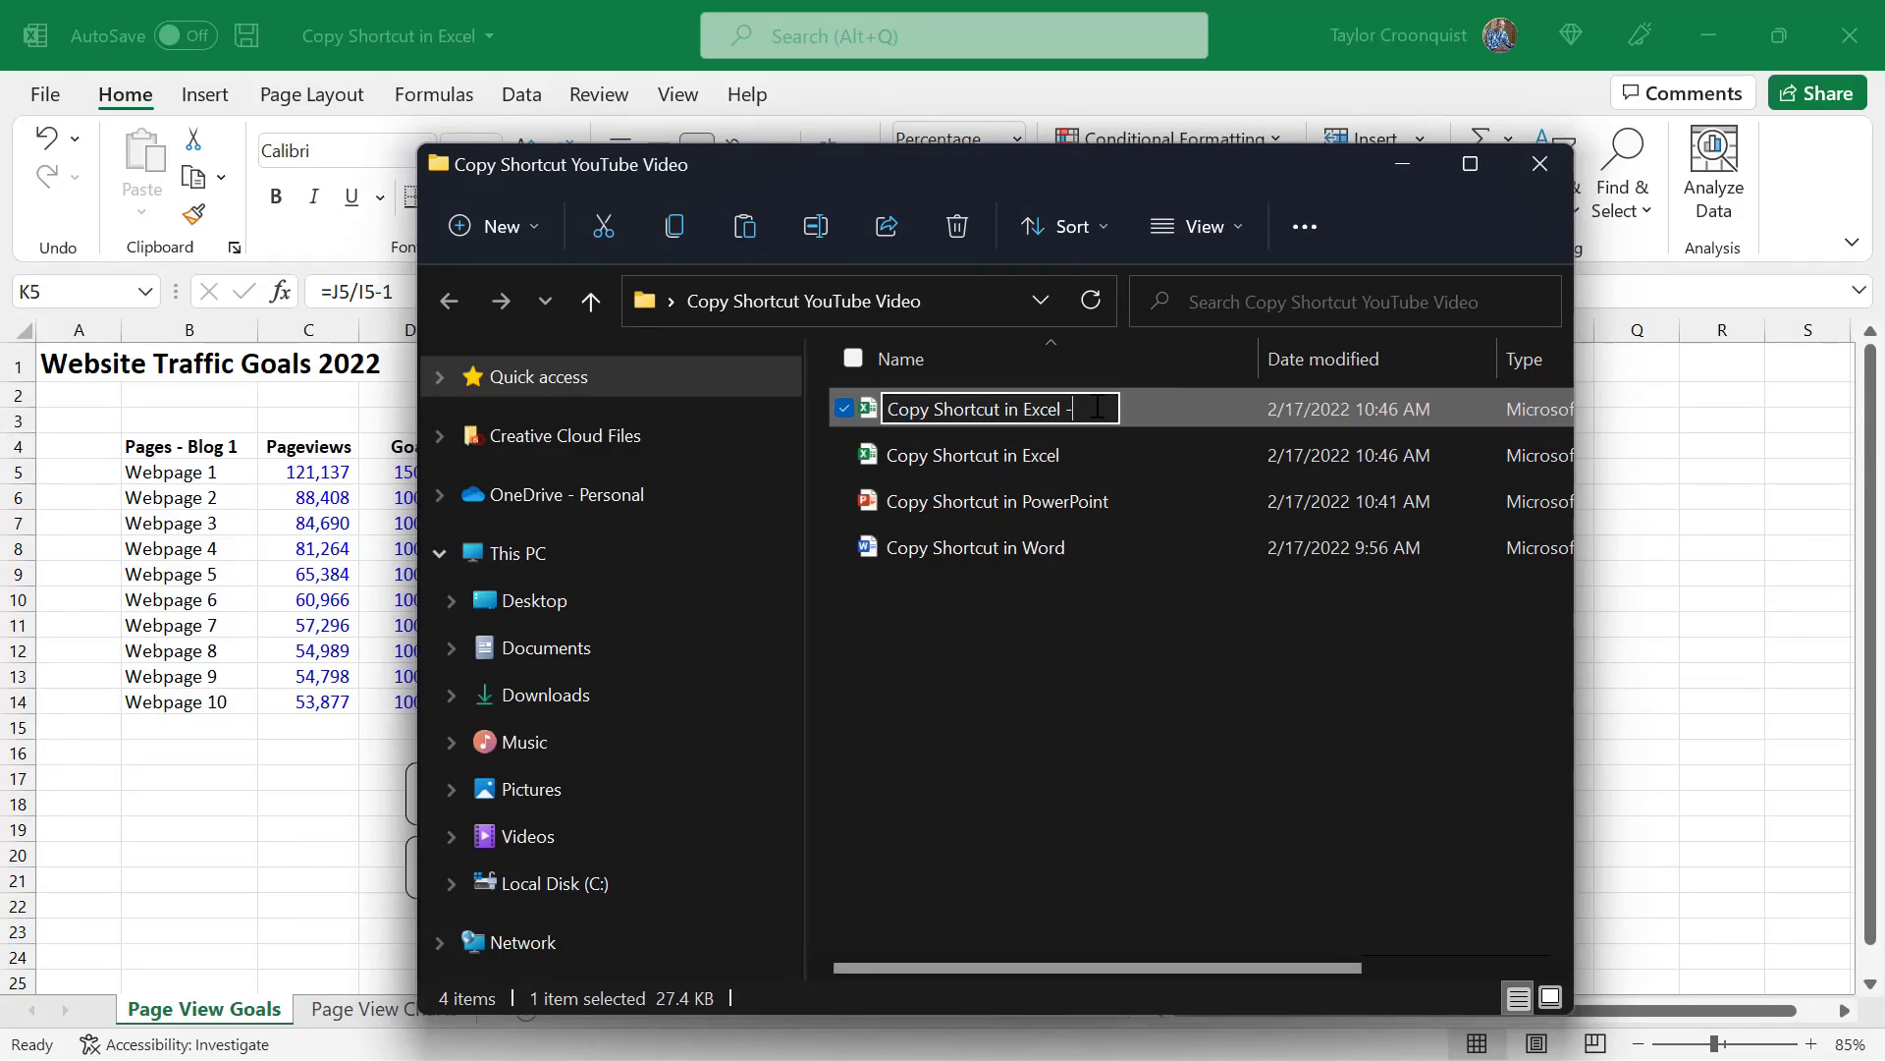
type("V2")
left_click(1074, 670)
Step: Duplicate the Copy Shortcut in PowerPoint and Word files together with Ctrl+C and Ctrl+V
left_click(1015, 518)
left_click(984, 548, "ctrl")
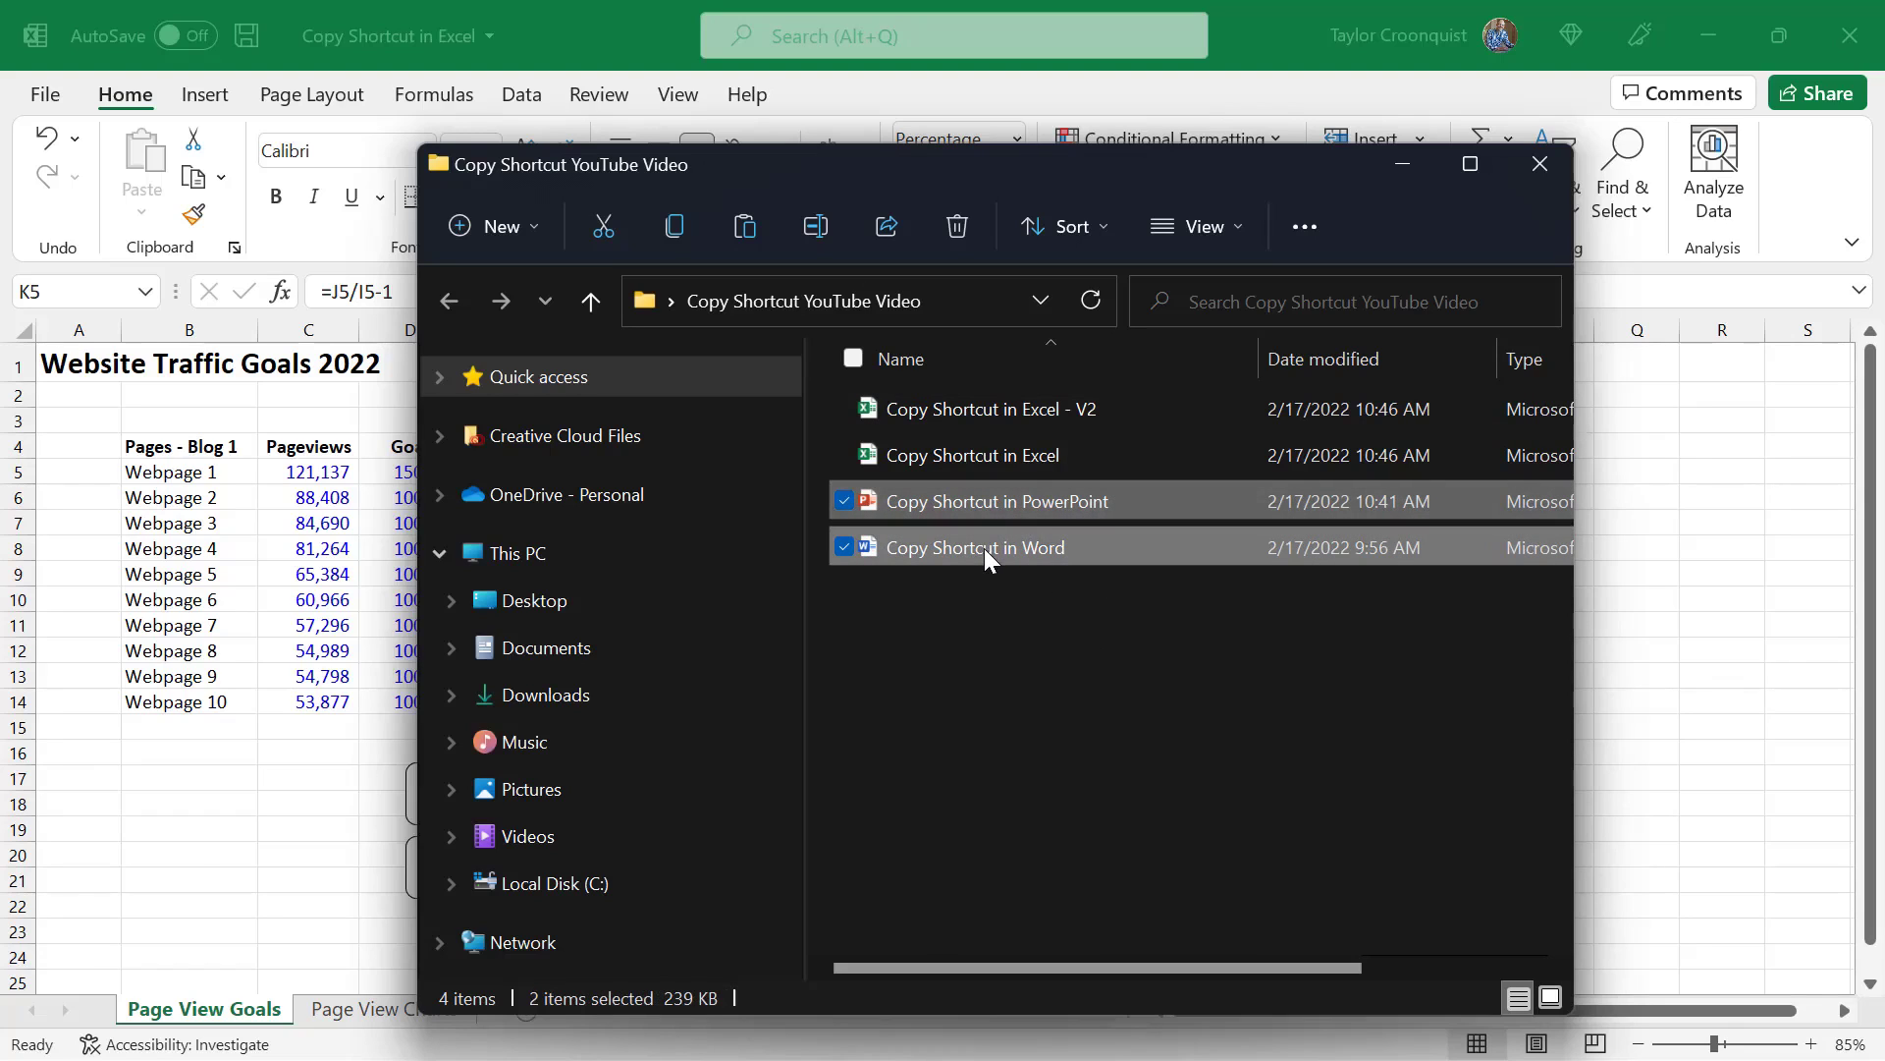
key("ctrl+c")
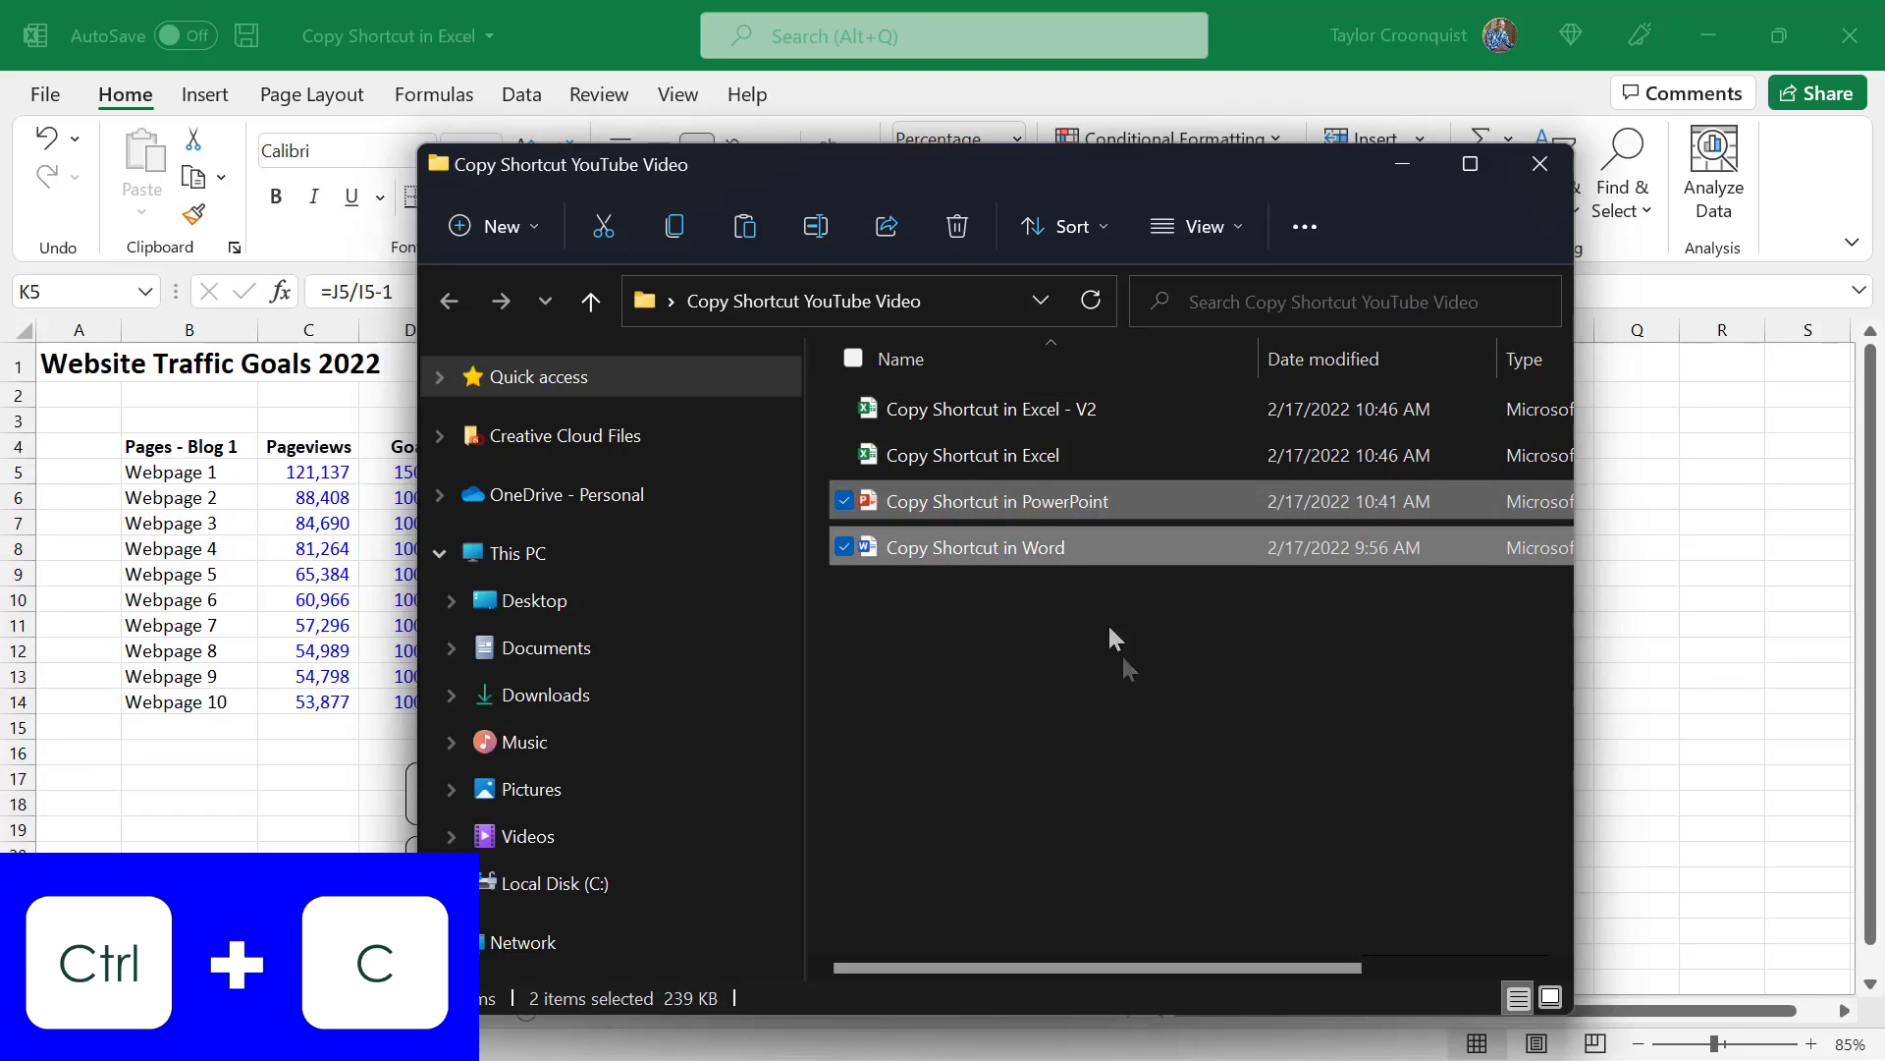
key("ctrl+v")
left_click(1263, 783)
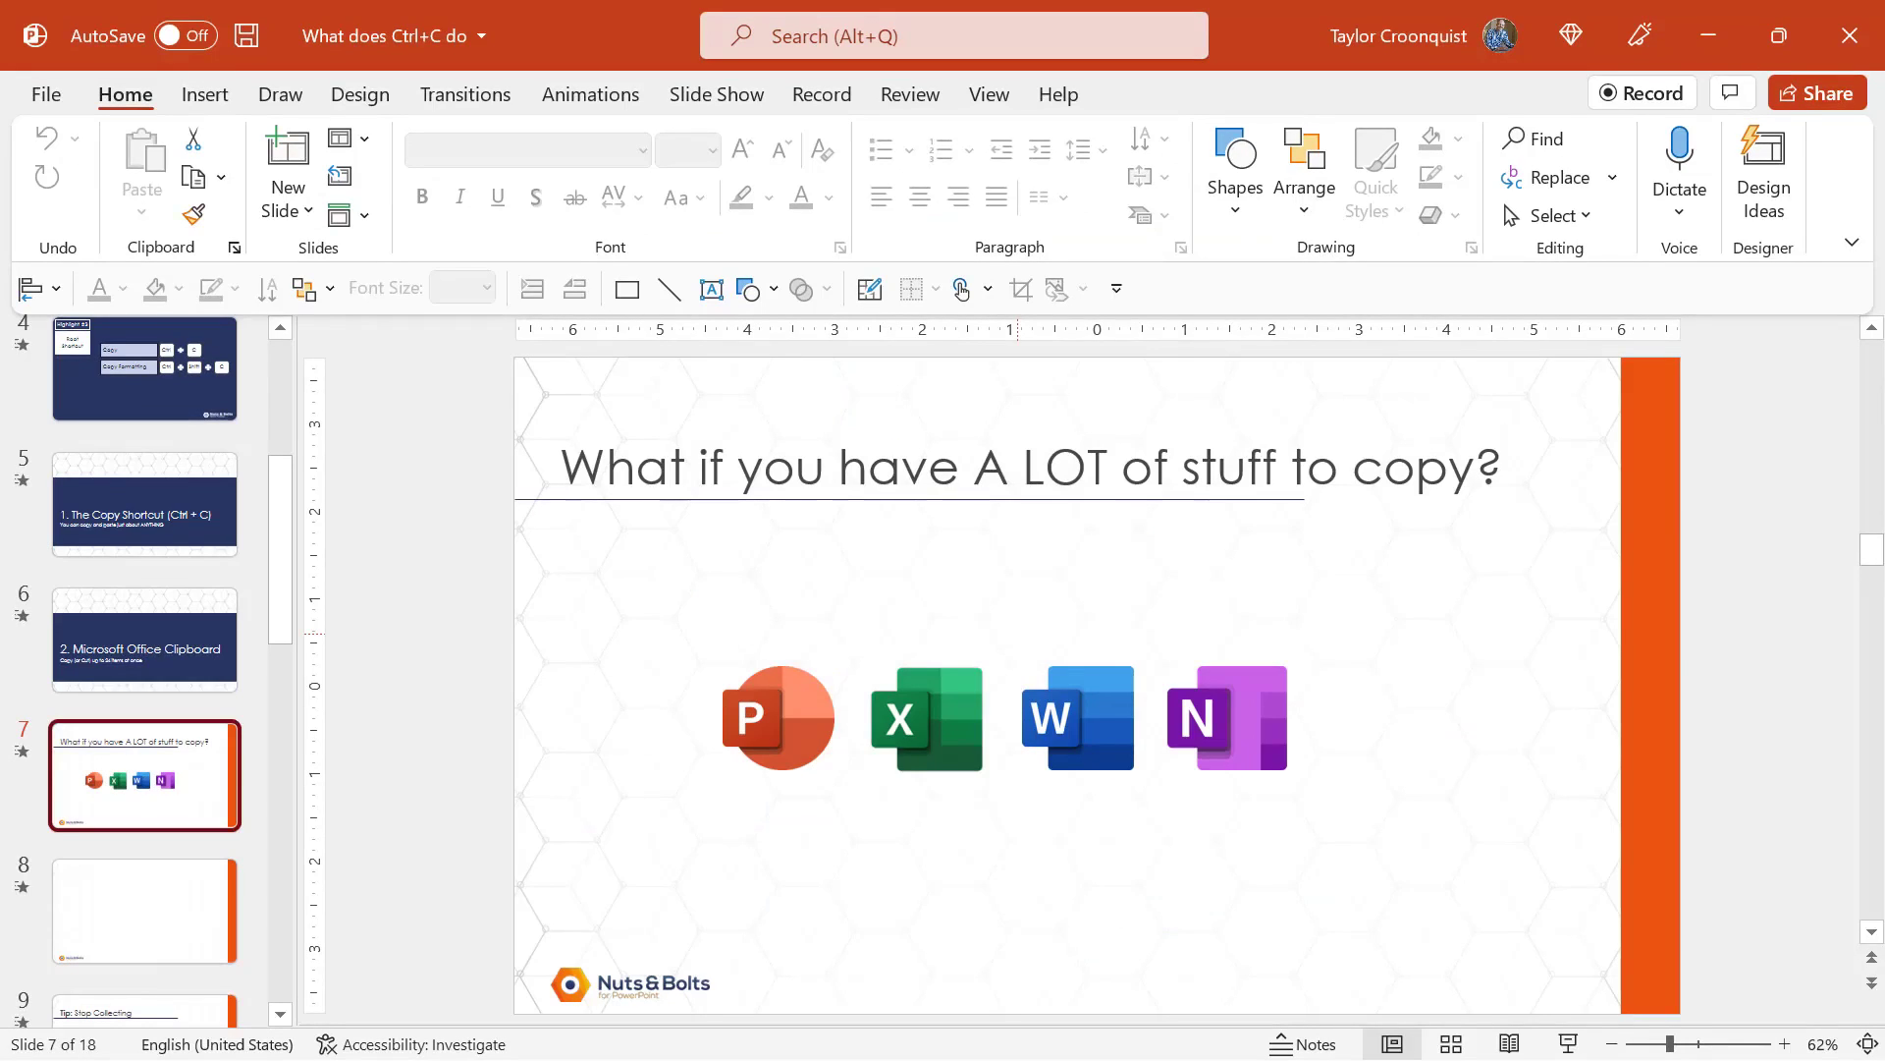
Step: Select the PowerPoint logo on slide 7 of the What does Ctrl+C do deck
left_click(820, 727)
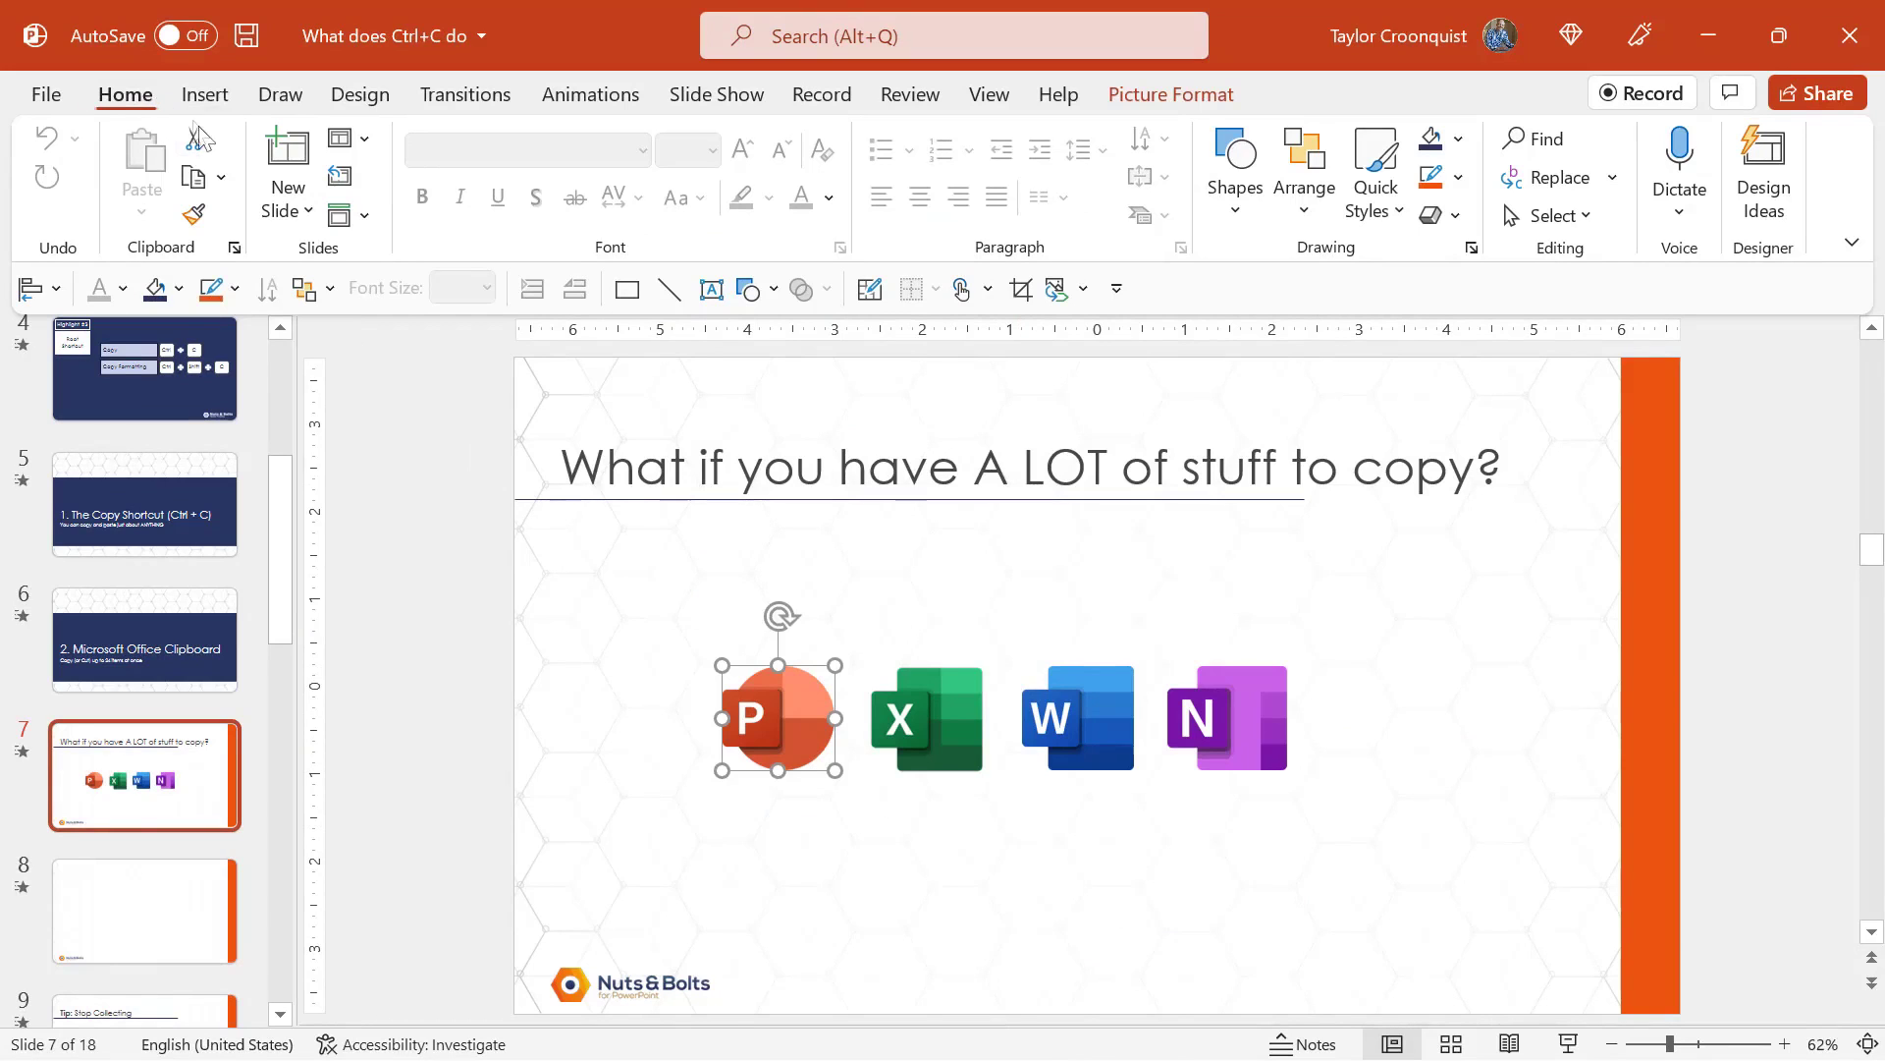
Step: Open the Office Clipboard pane and copy the PowerPoint logo into it
left_click(235, 249)
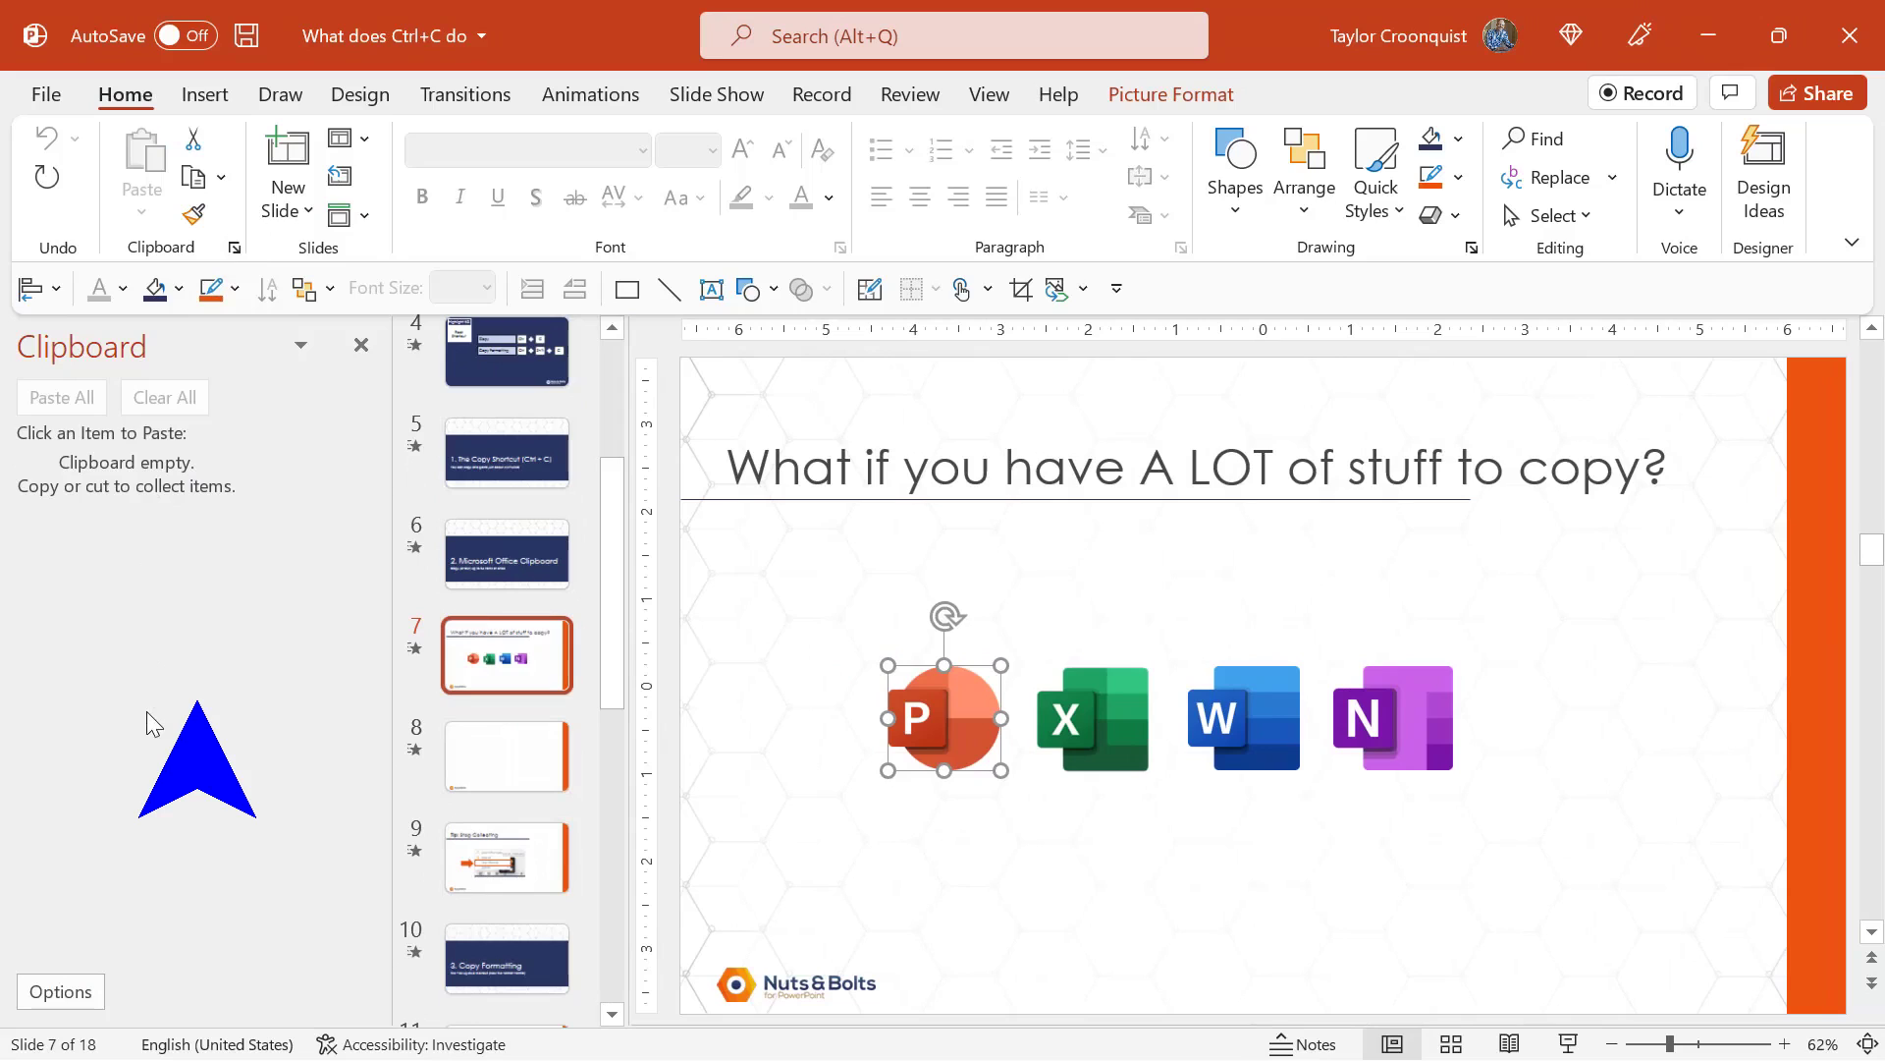
left_click(906, 846)
left_click(933, 692)
key("ctrl+c")
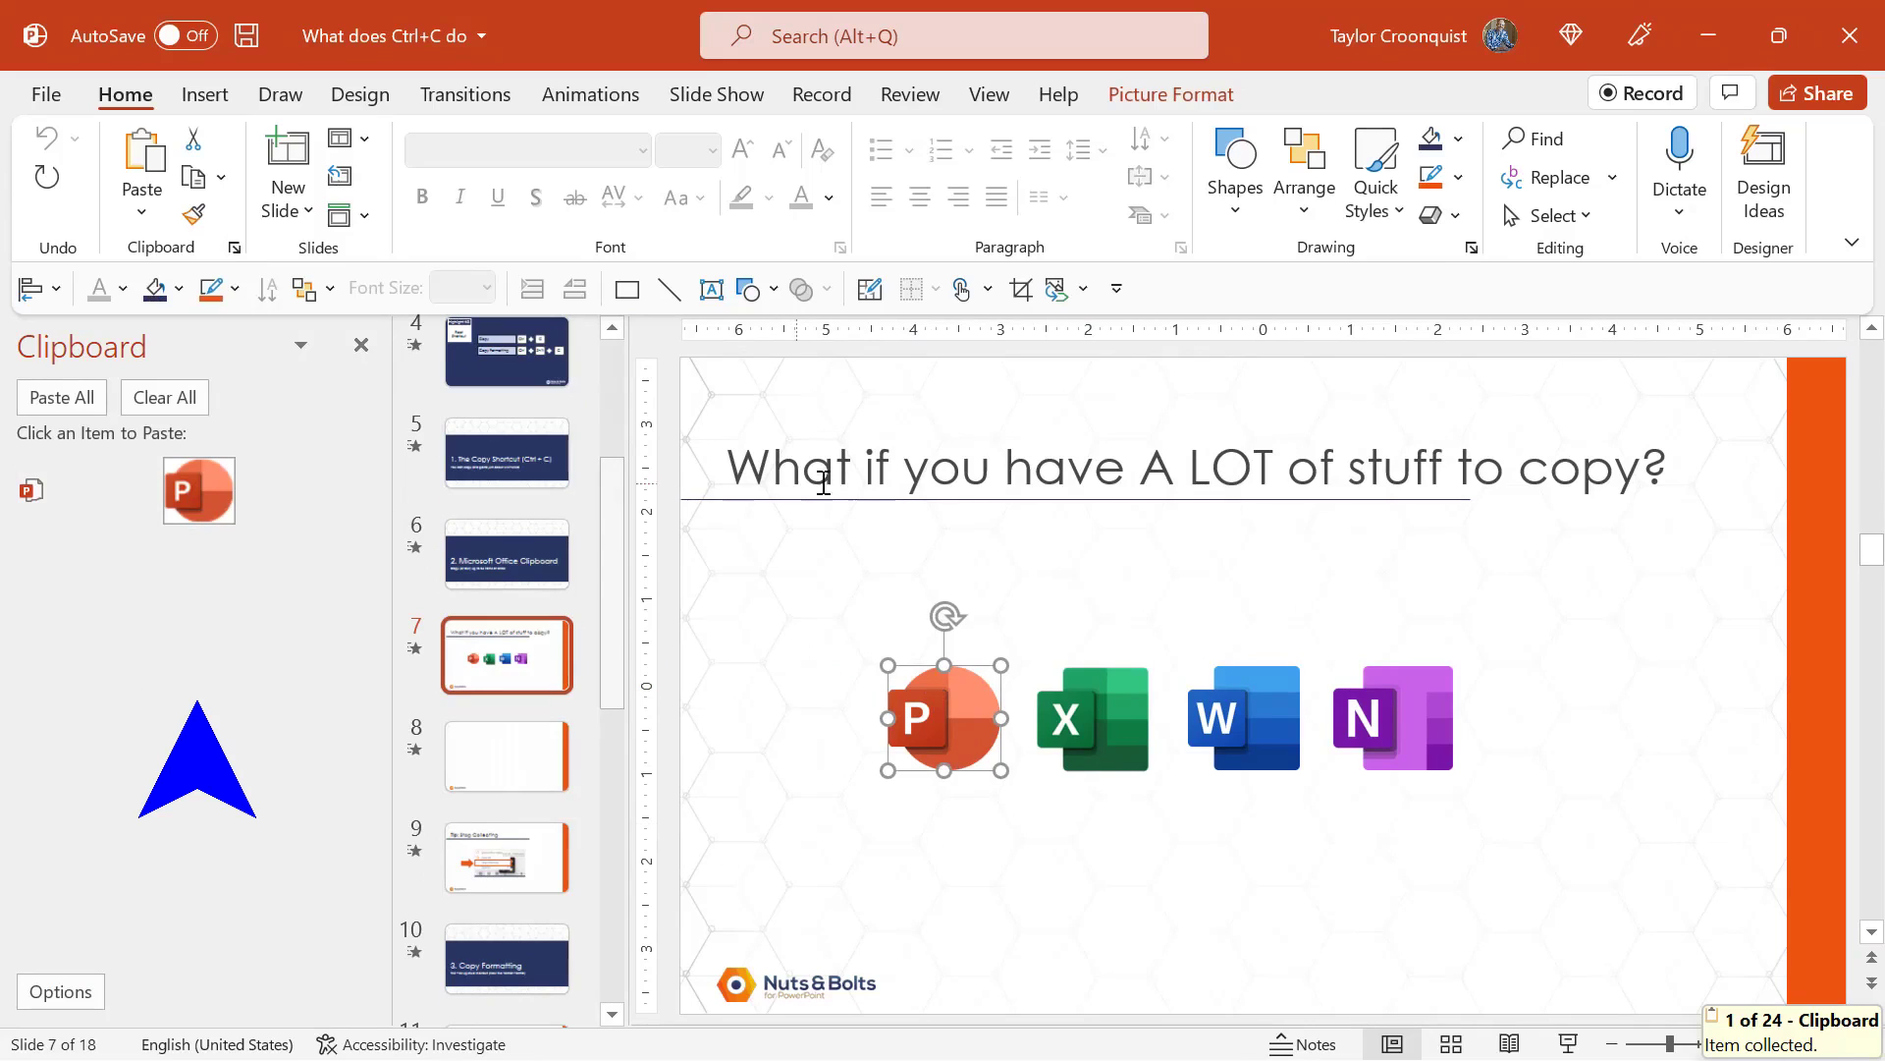
Step: Add the slide title text and the Word and OneNote logos to the Office Clipboard
left_click(861, 444)
left_click(873, 388)
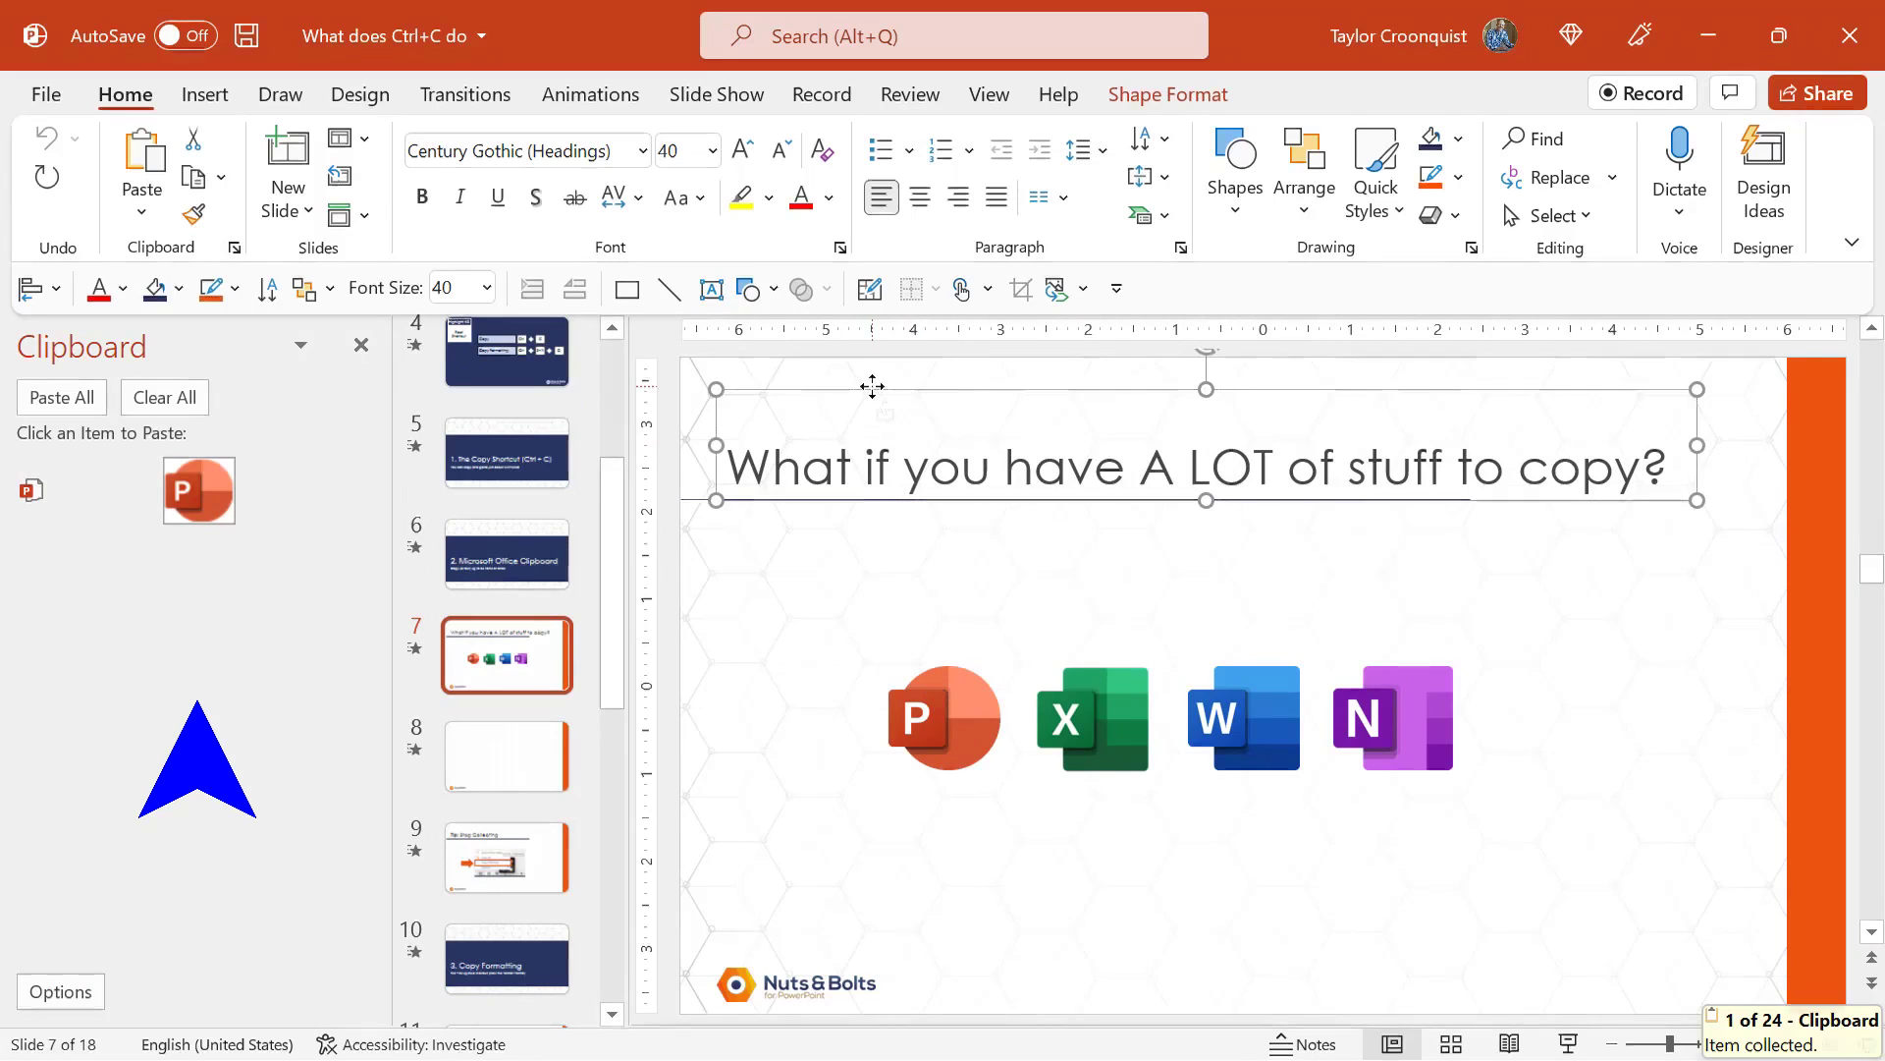
key("ctrl+c")
left_click_drag(1151, 592, 1503, 862)
key("ctrl+c")
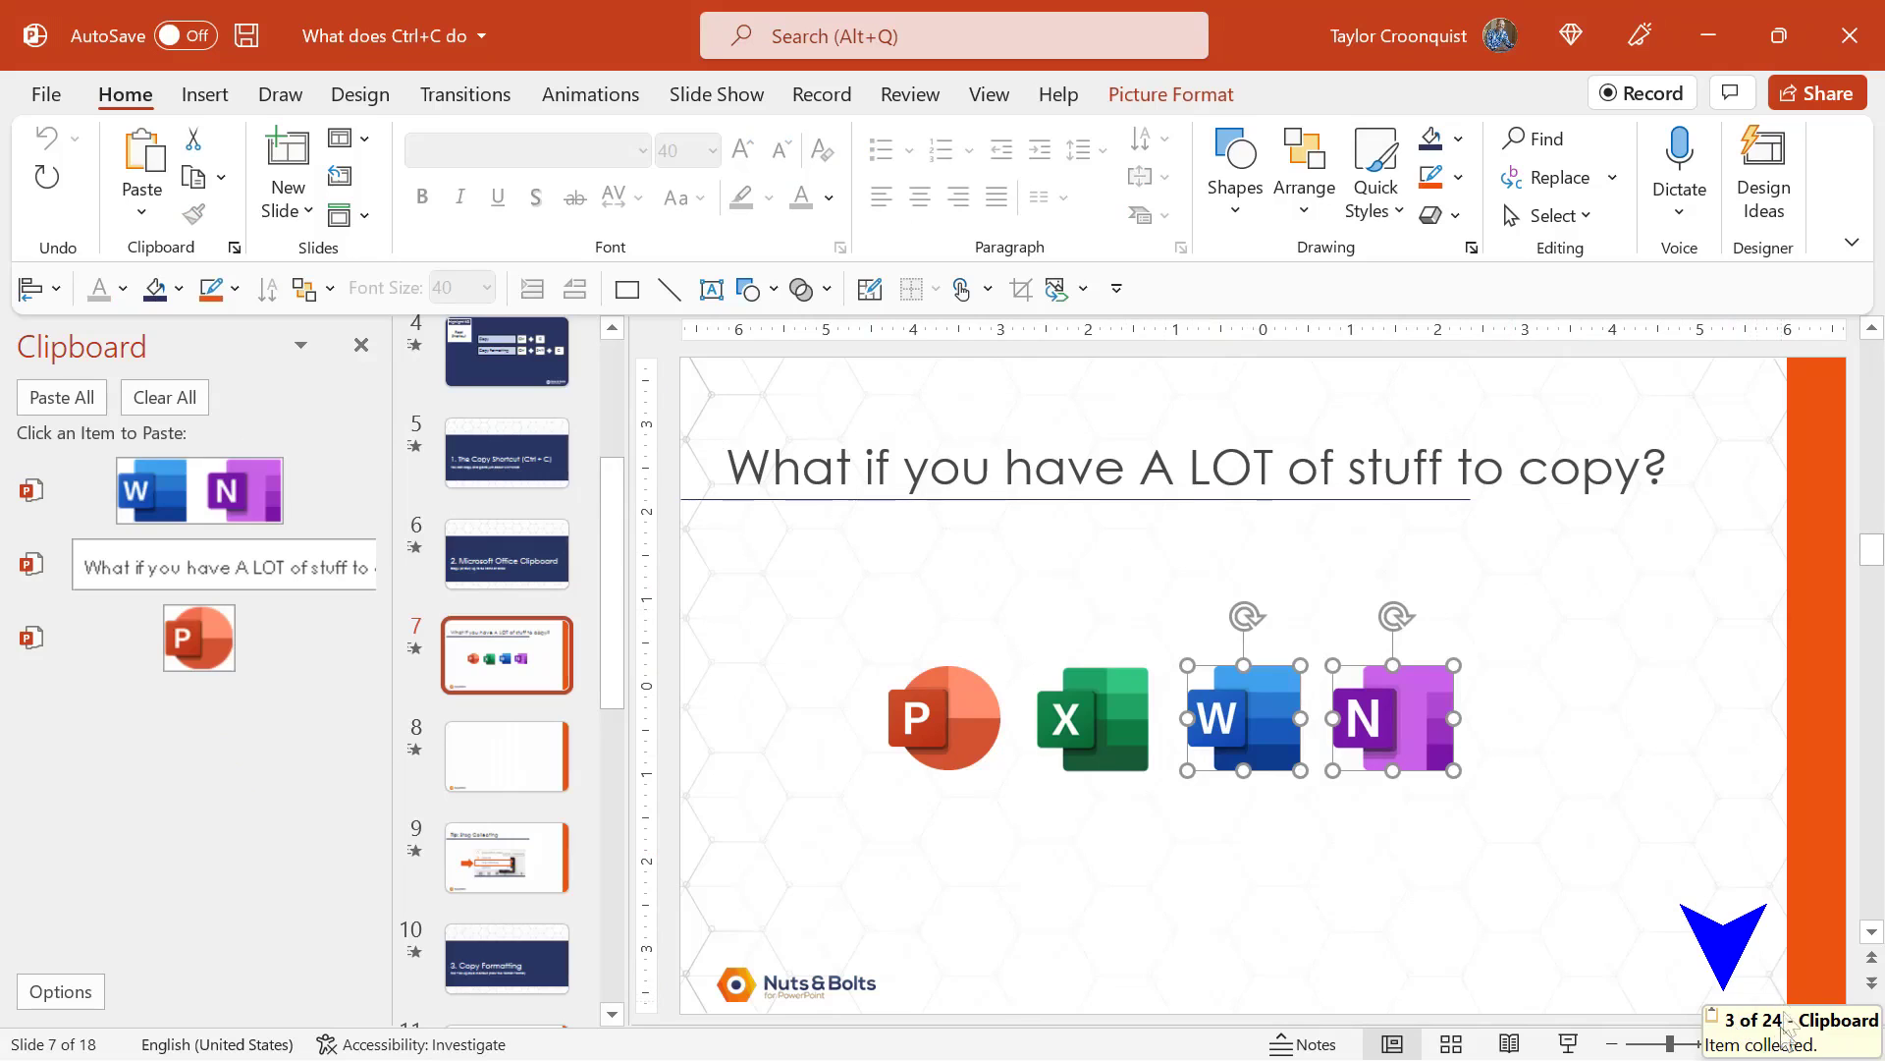
left_click(1022, 933)
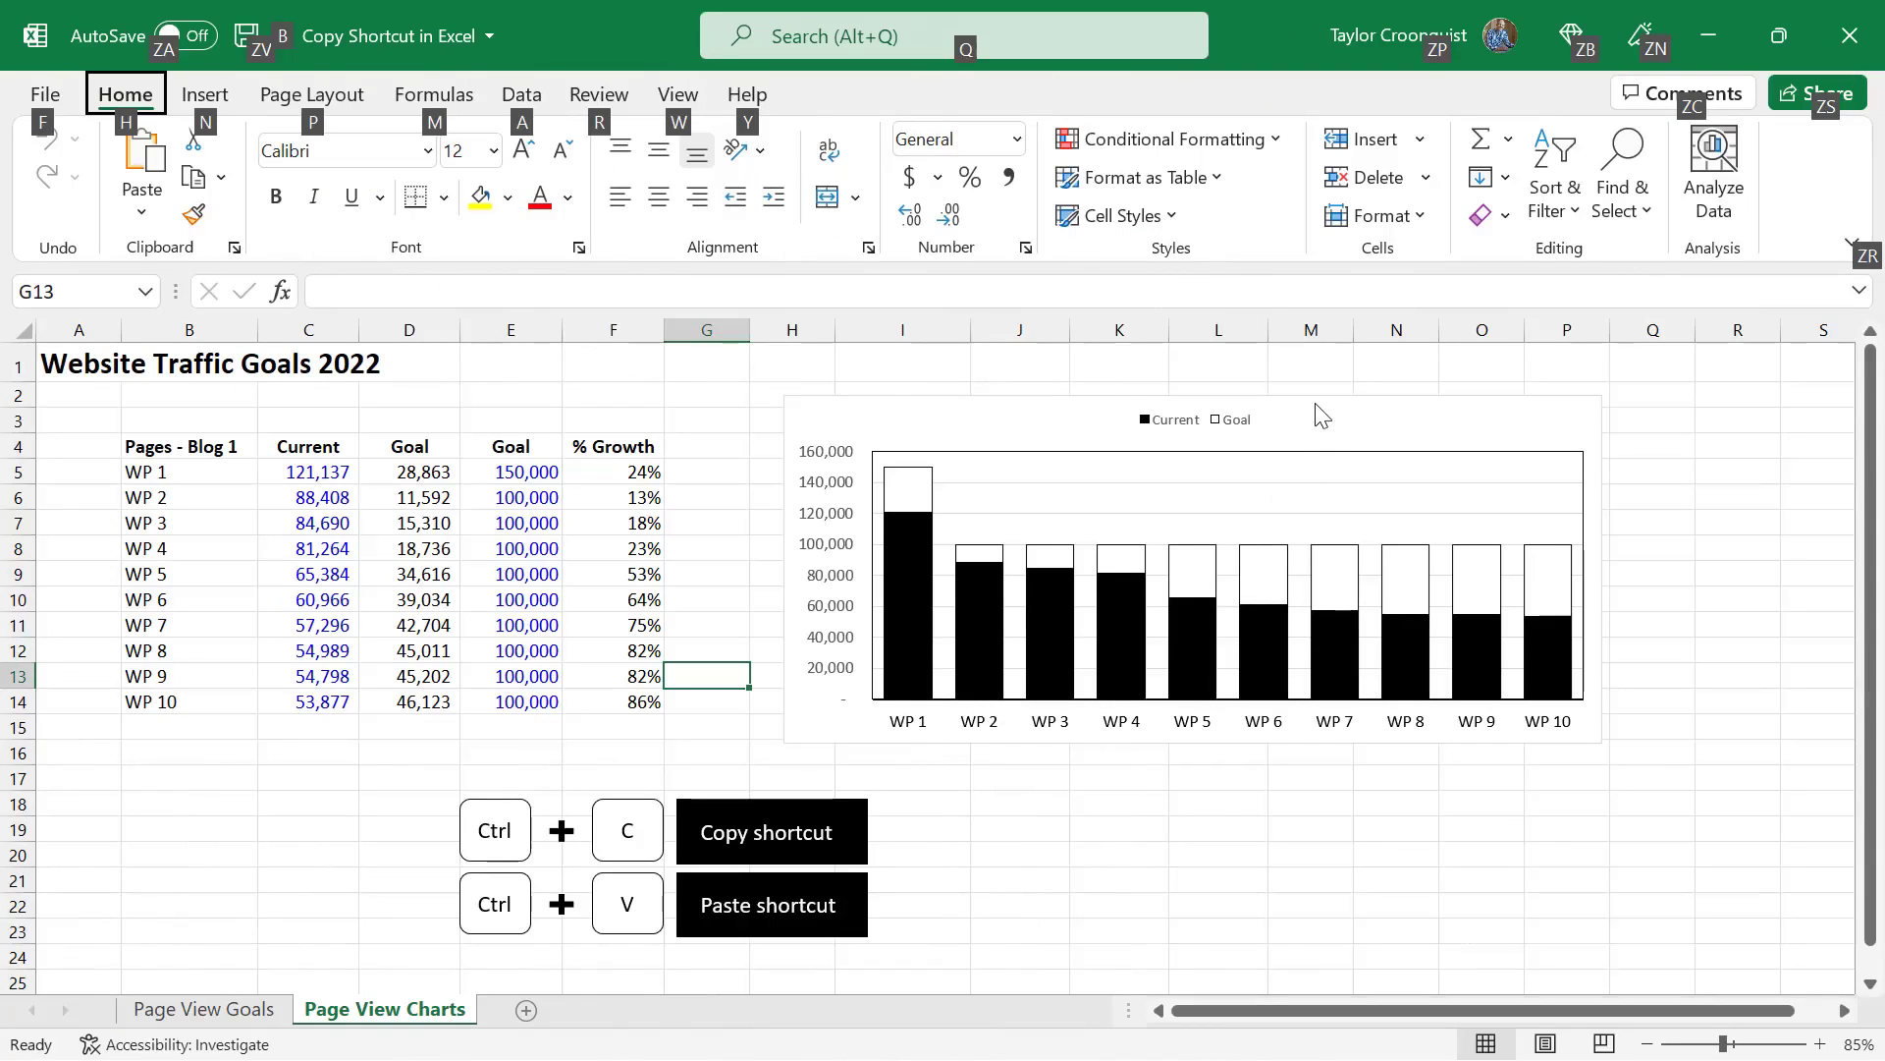
Step: Copy the Website Traffic chart onto the Office Clipboard, with its pane open in Excel
left_click(1090, 397)
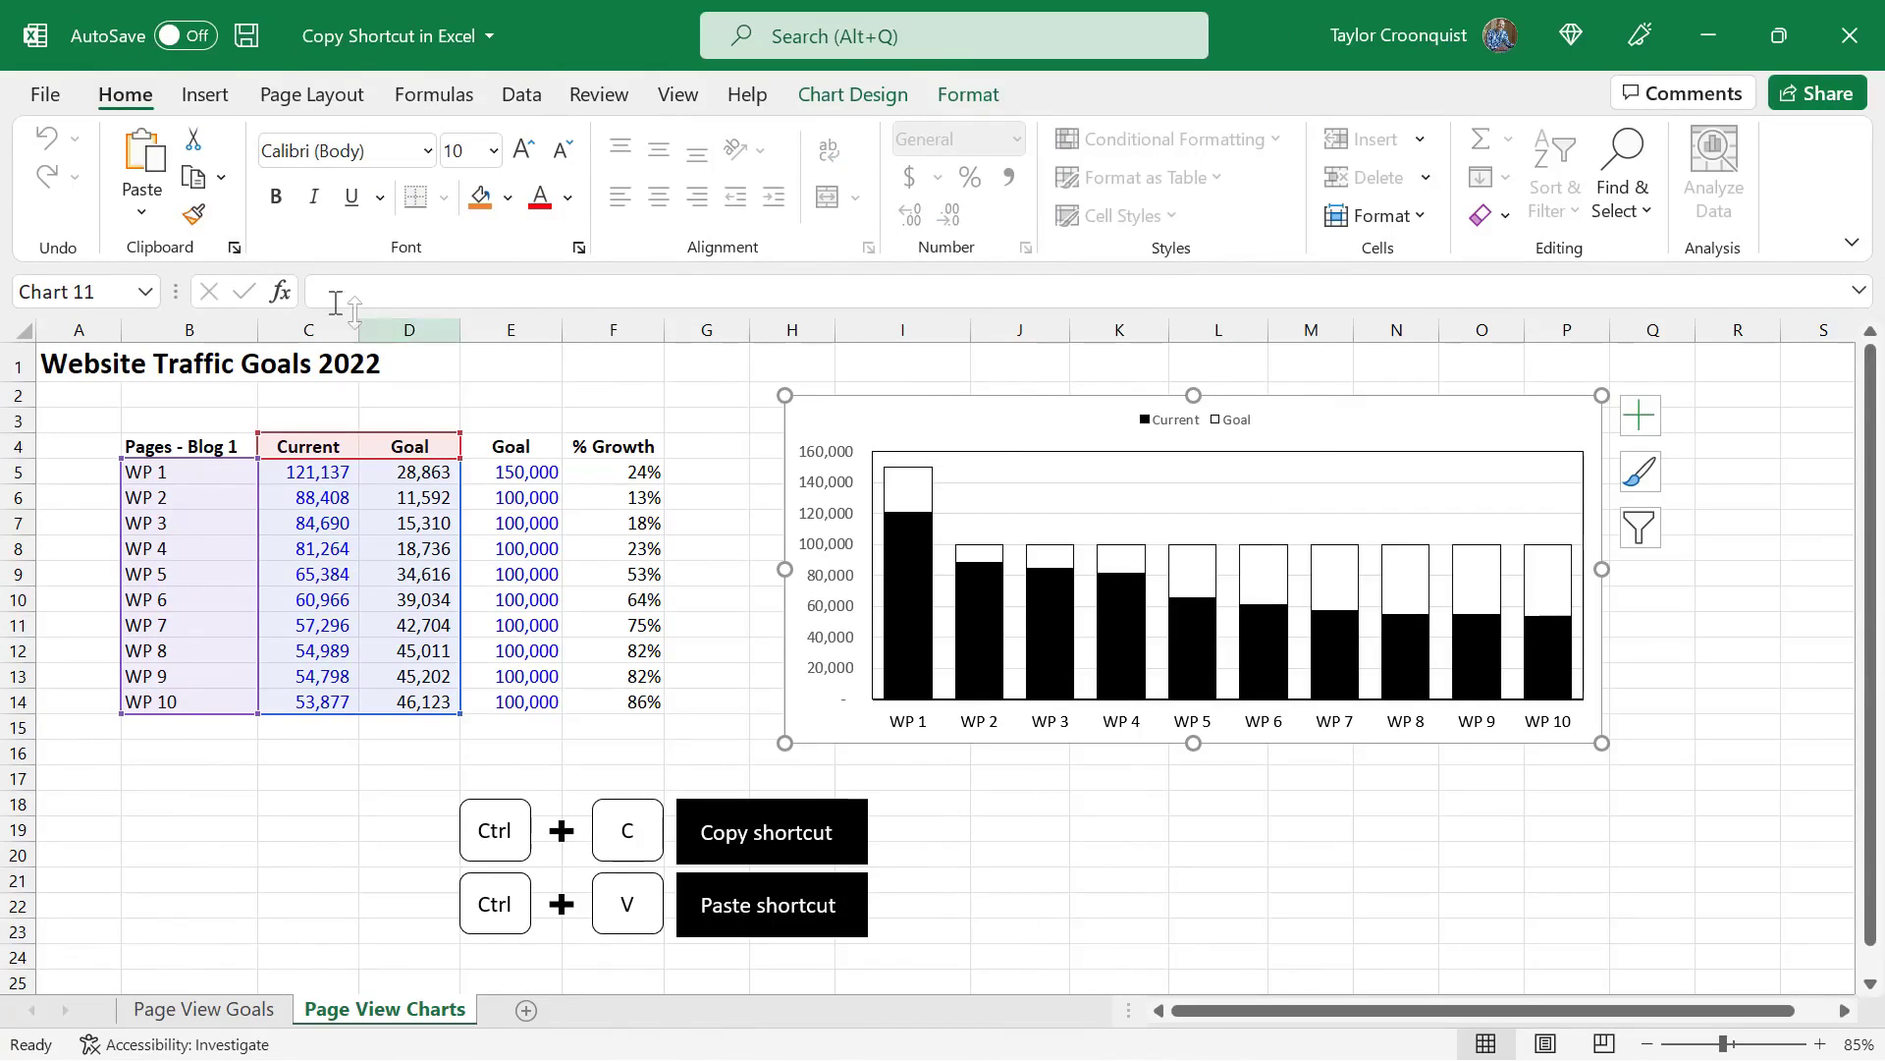
left_click(235, 249)
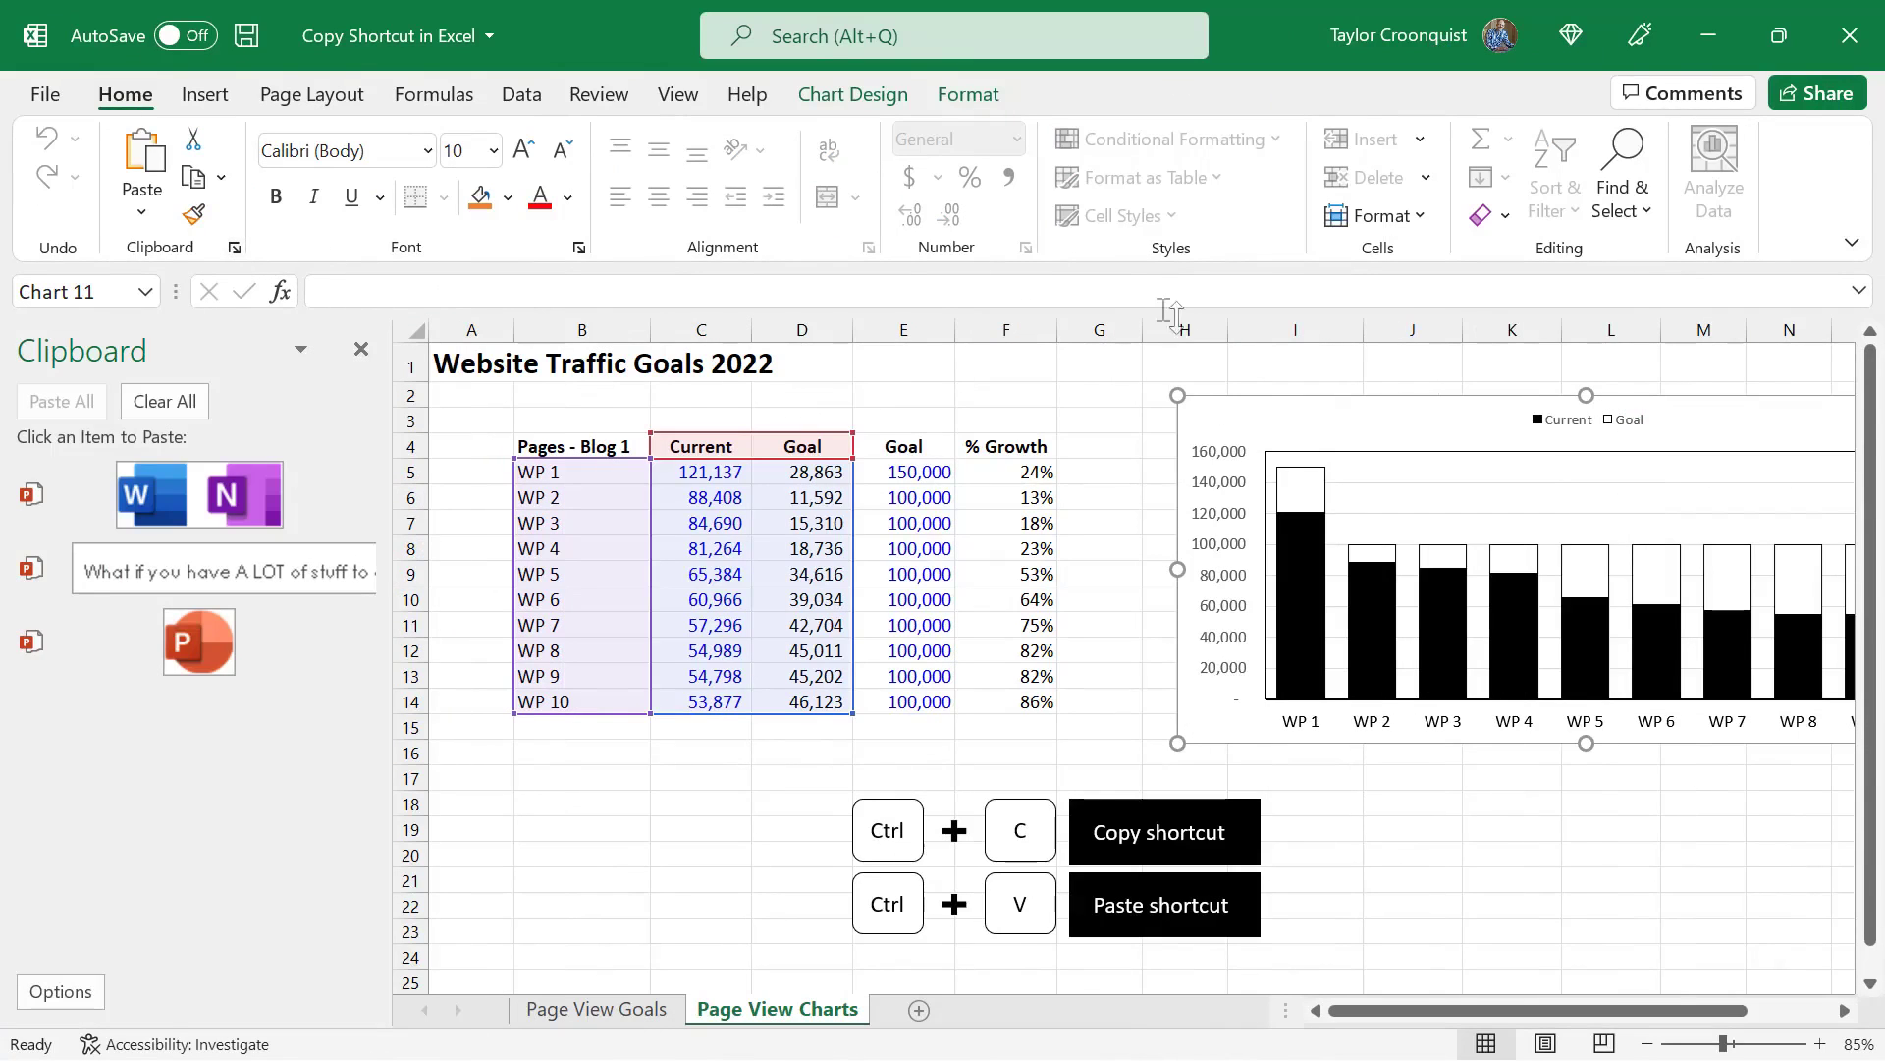
key("ctrl+c")
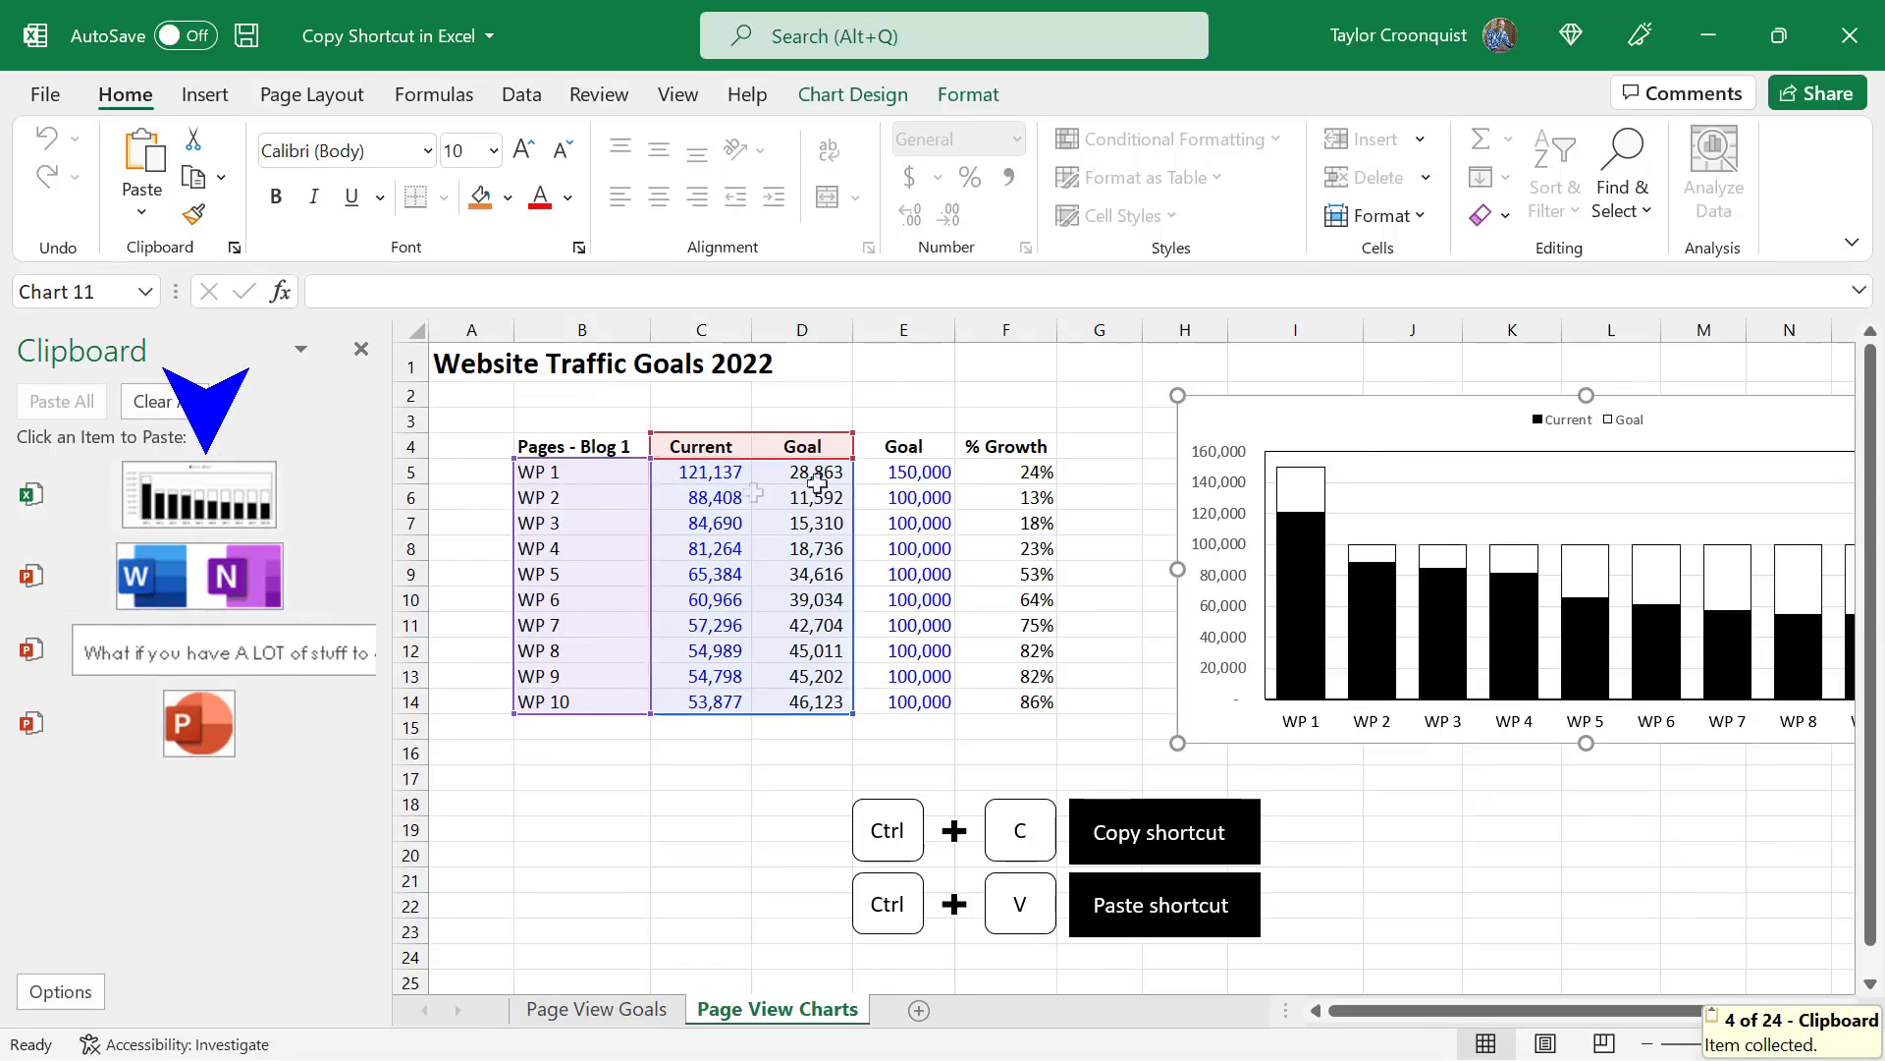
Step: Copy the Goal and % Growth range E4:F14, then return to PowerPoint
left_click(903, 471)
left_click_drag(903, 446, 1021, 707)
key("ctrl+c")
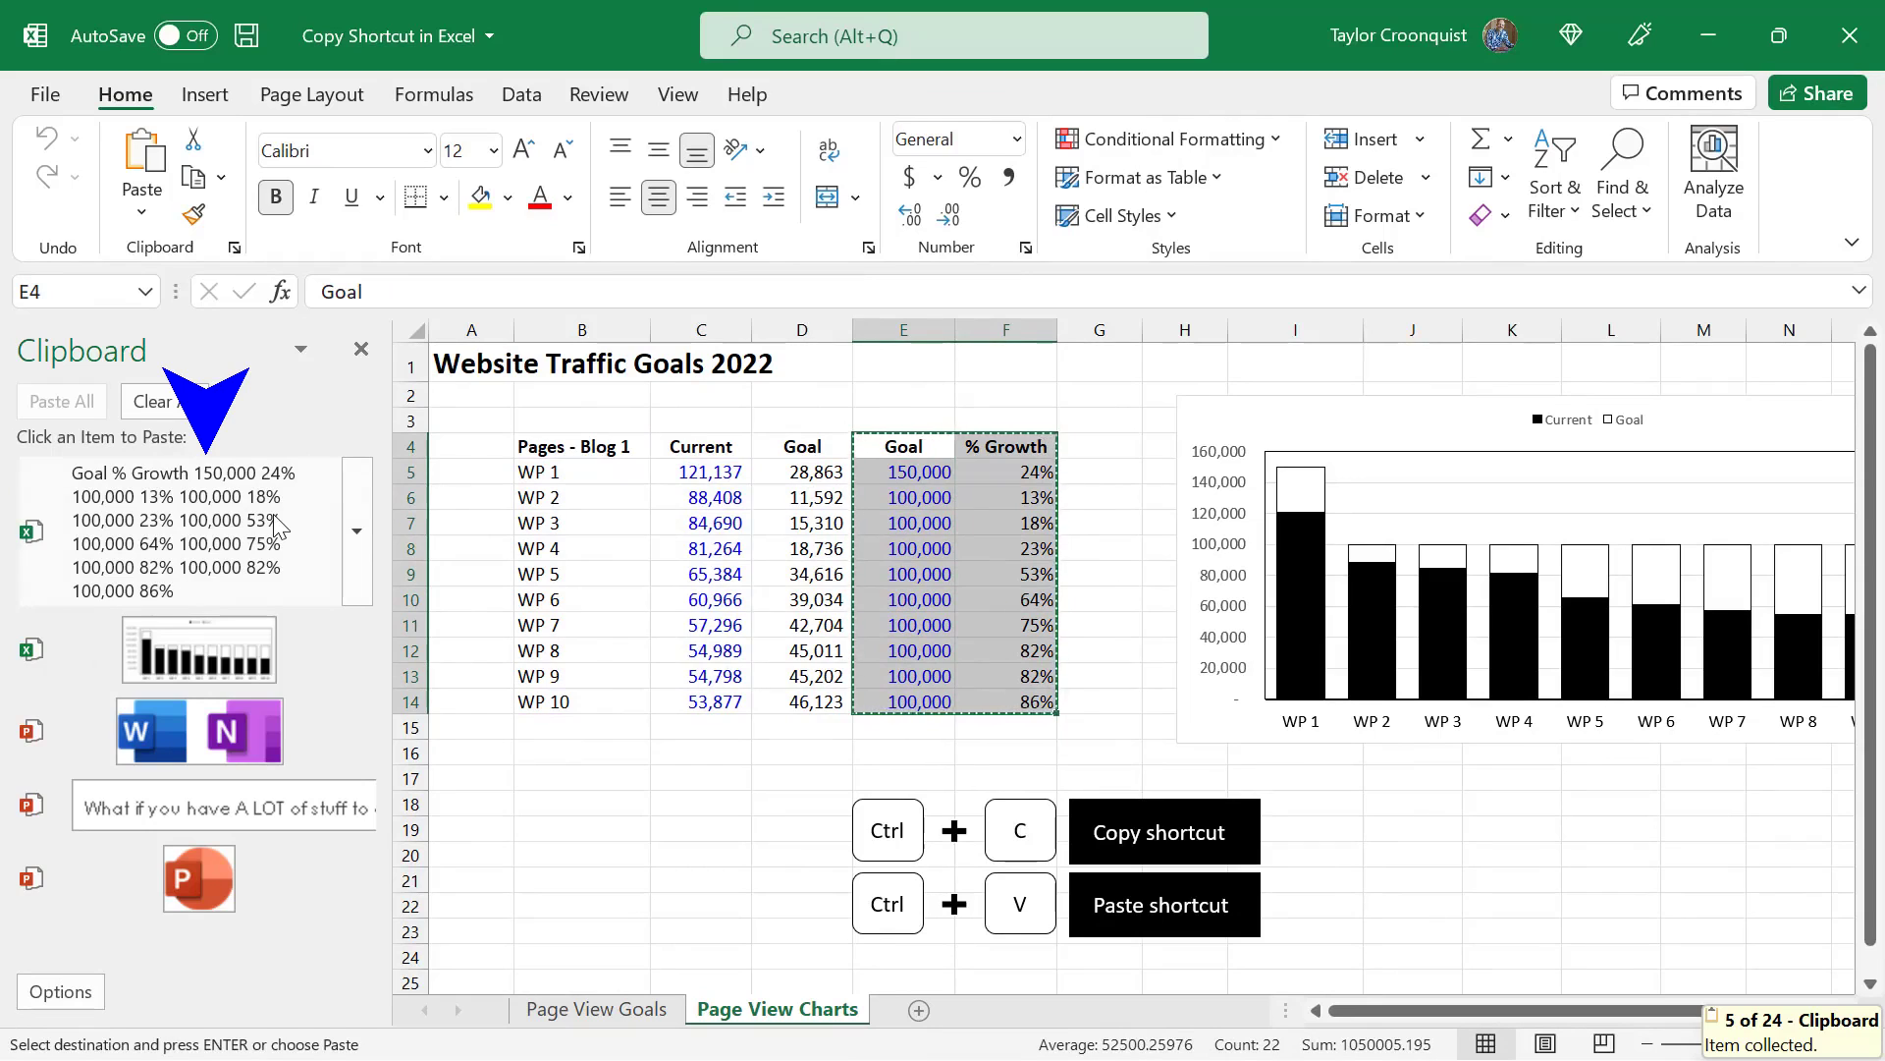
key("alt+Tab")
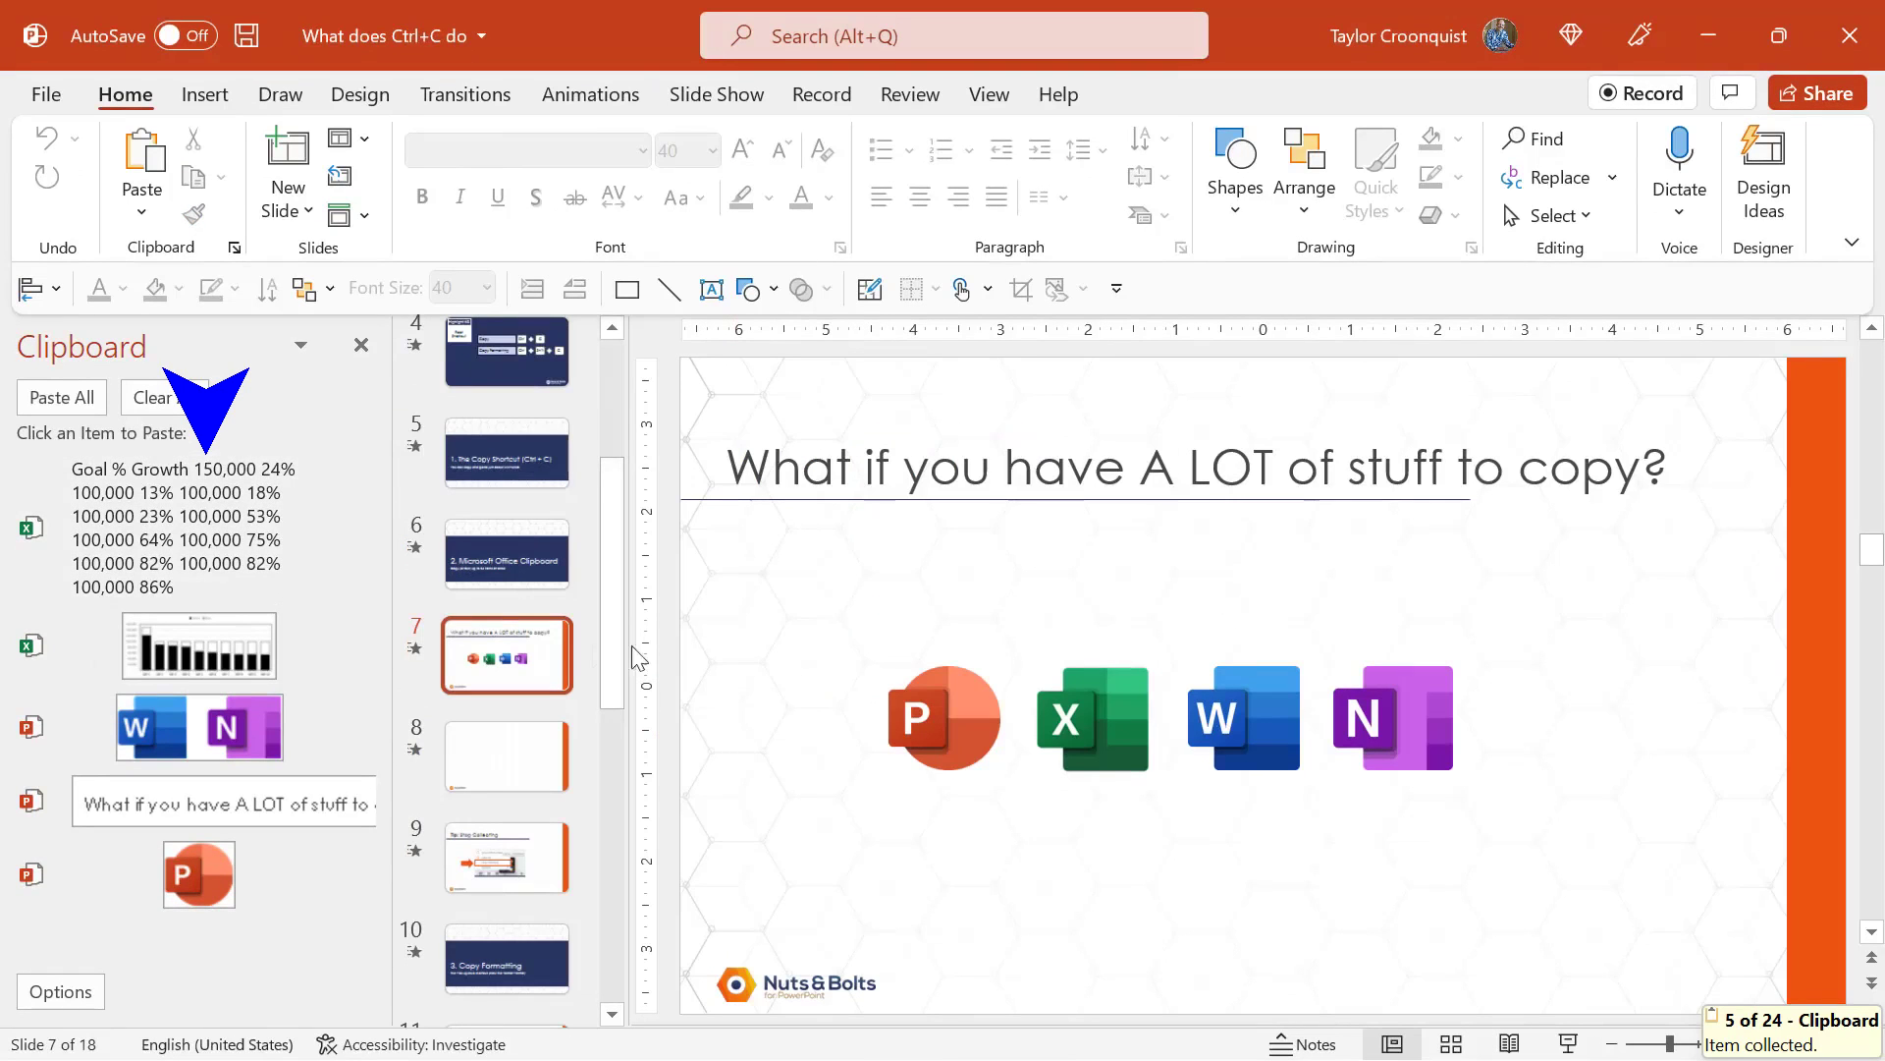
Step: From the Clipboard pane, paste the Goal/% Growth table, bar chart, Word/OneNote icons and title text onto slide 8
left_click(529, 764)
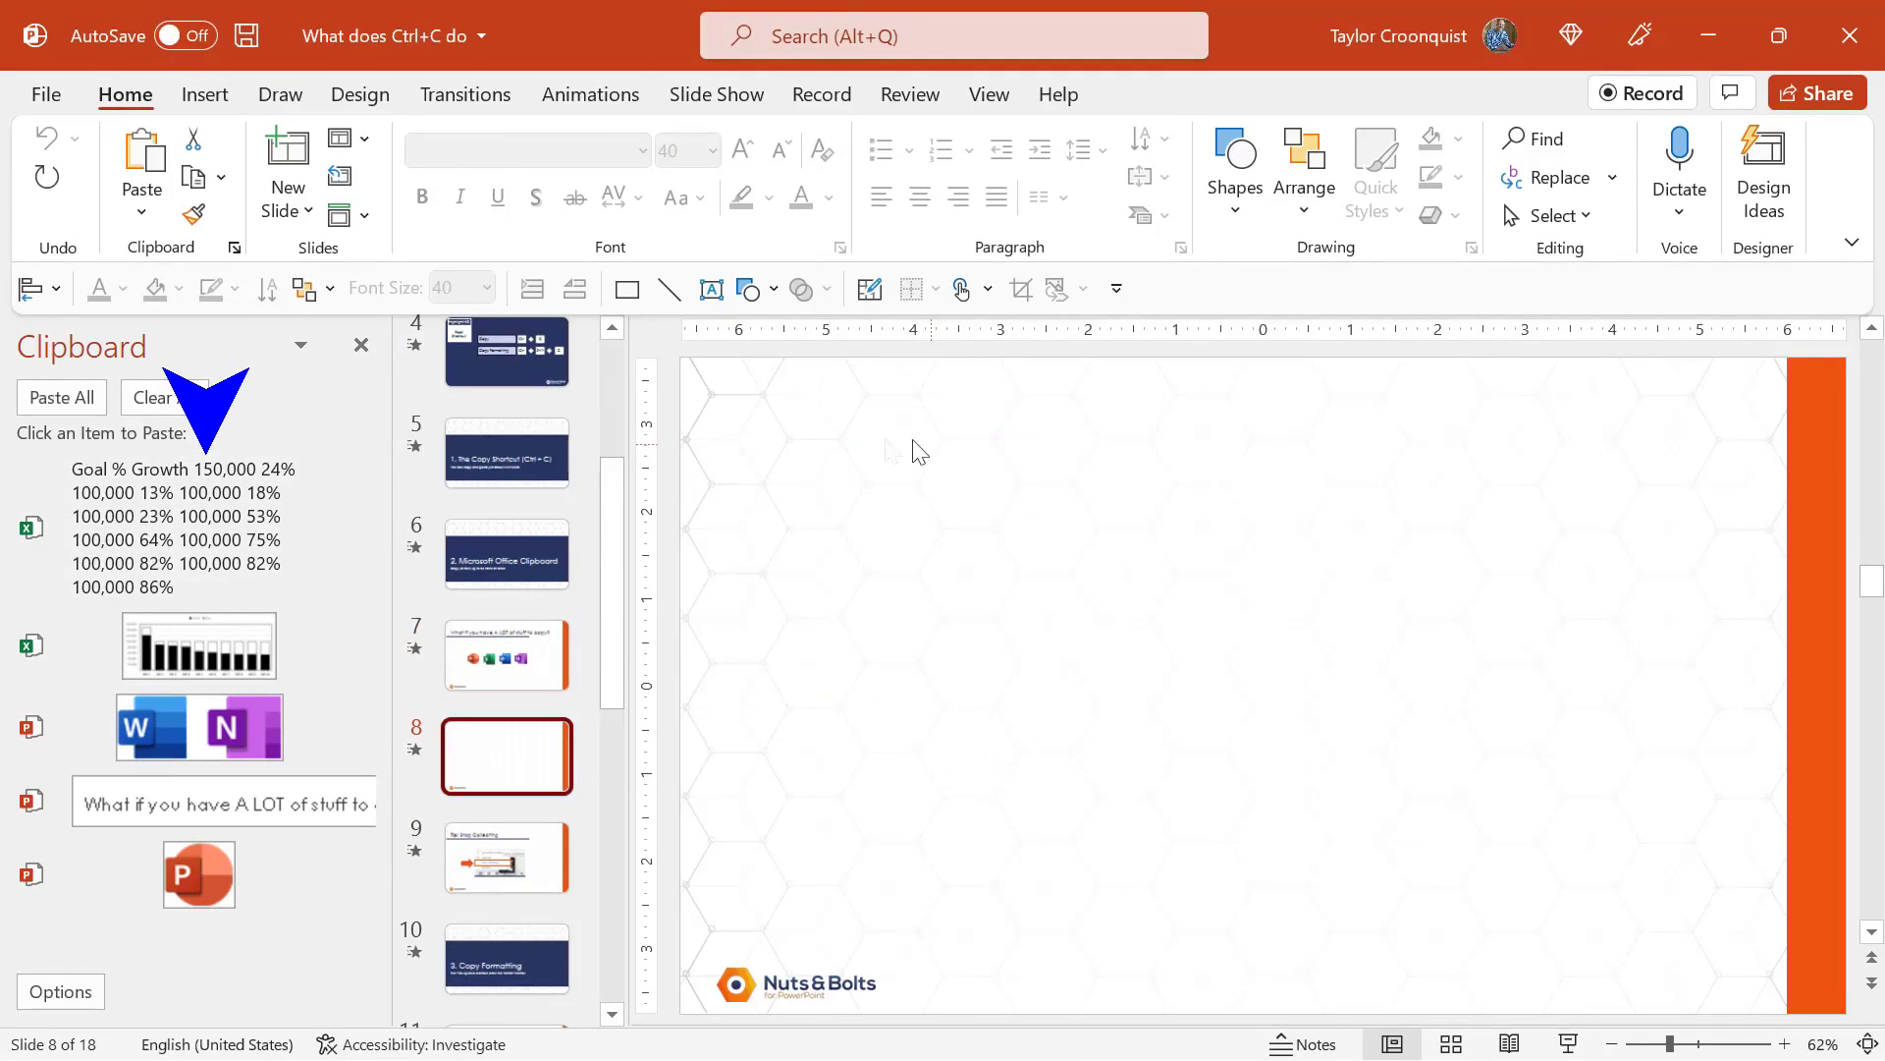
left_click_drag(851, 434, 1689, 947)
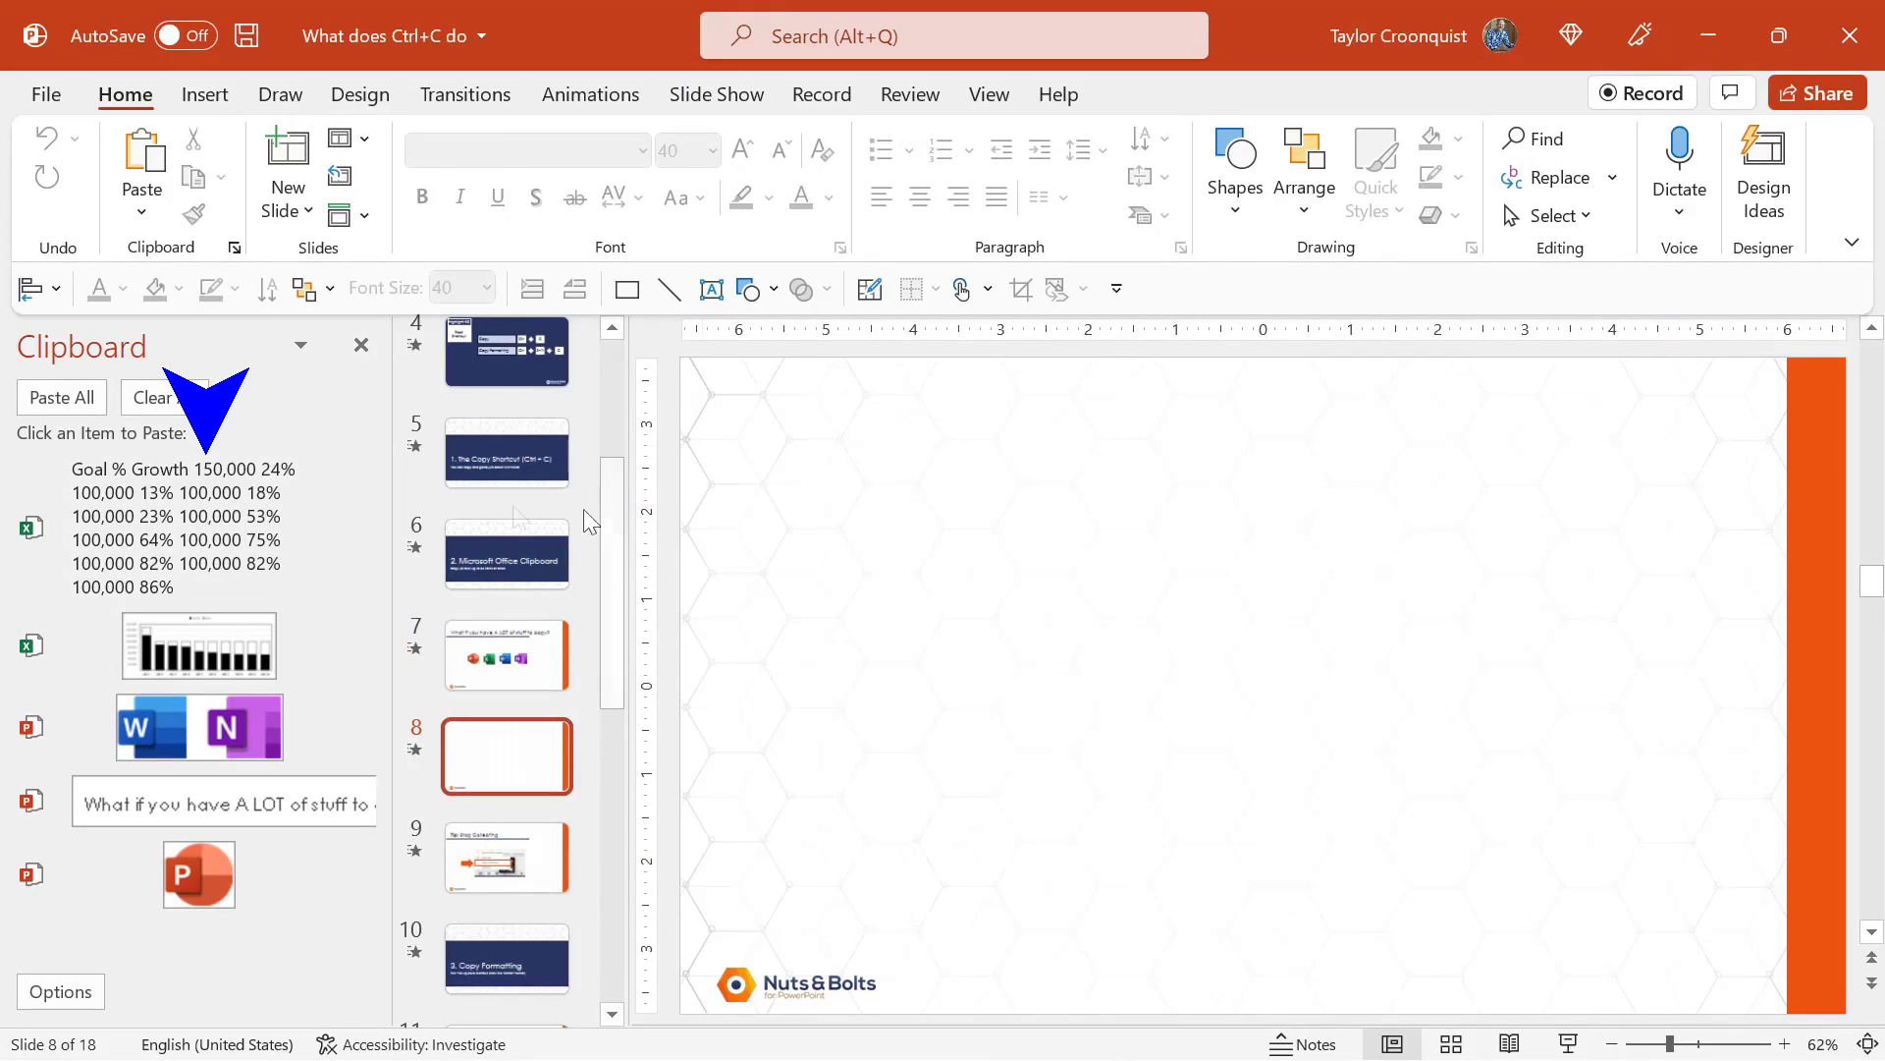
left_click(218, 515)
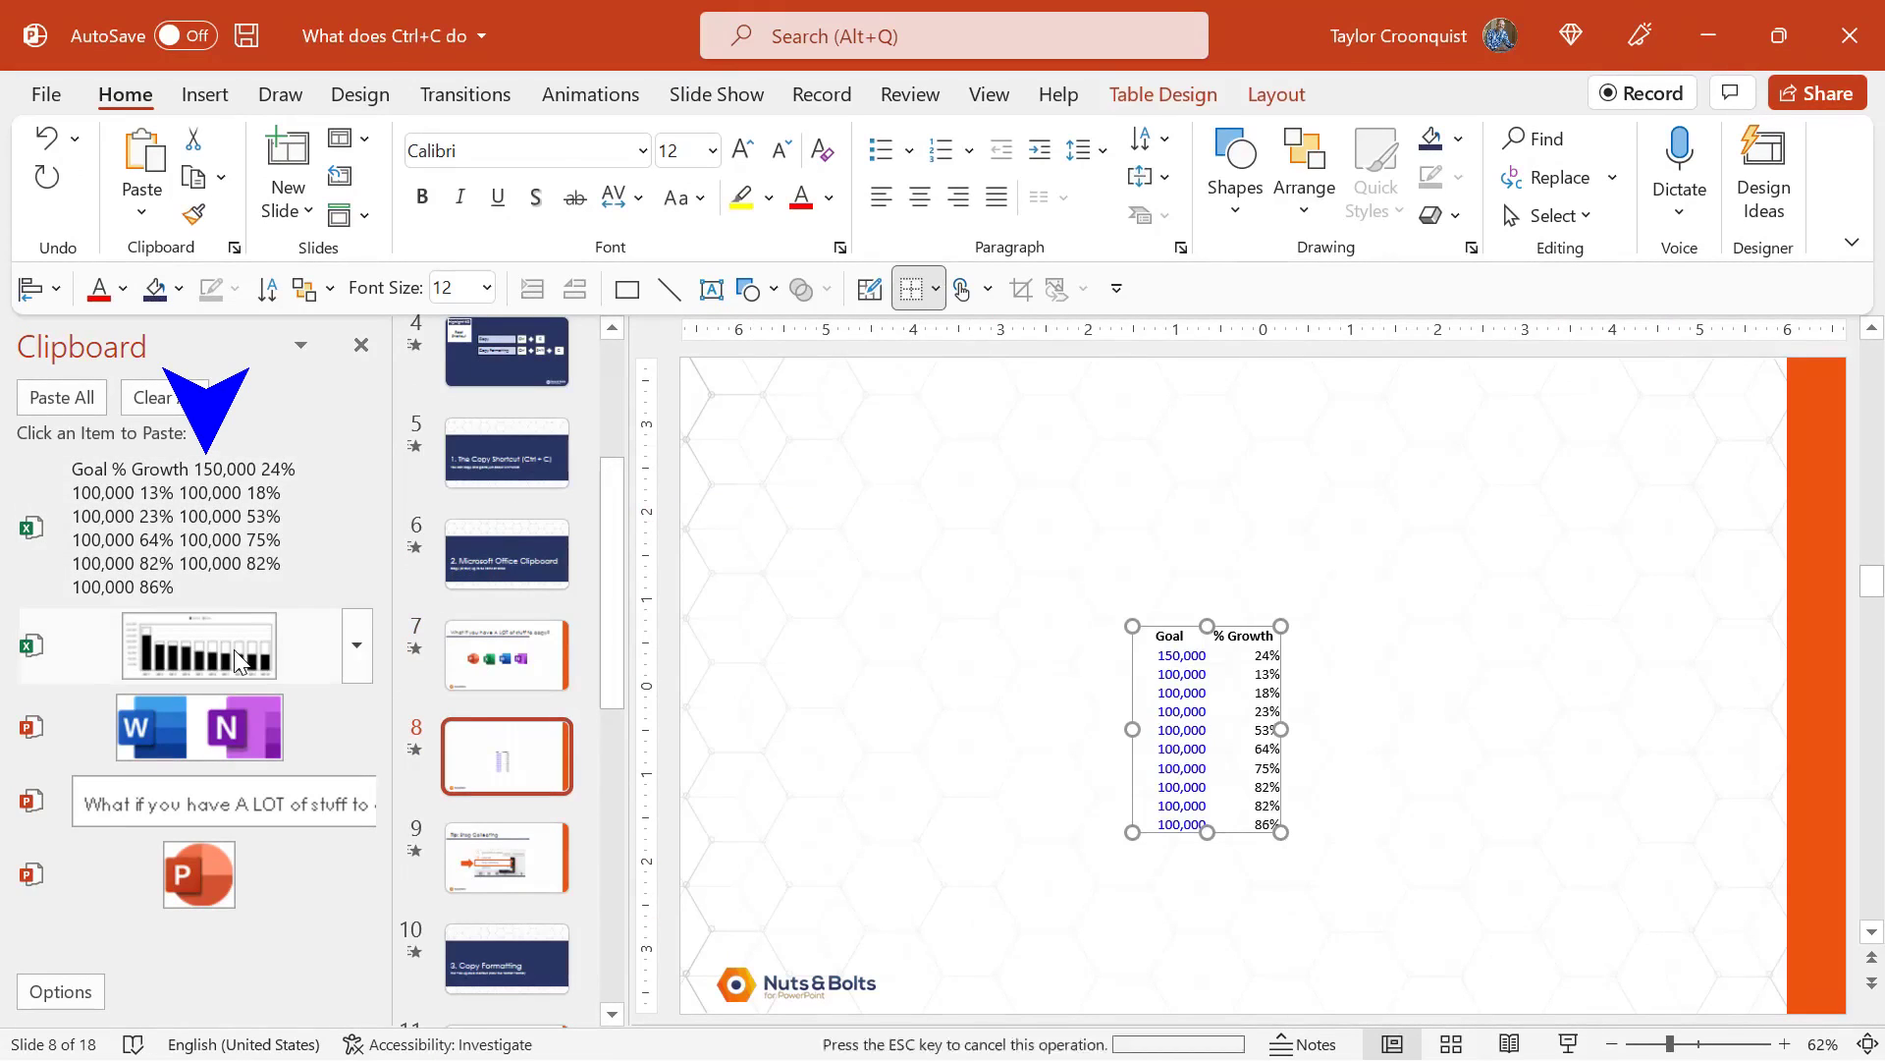
left_click(238, 660)
left_click(199, 727)
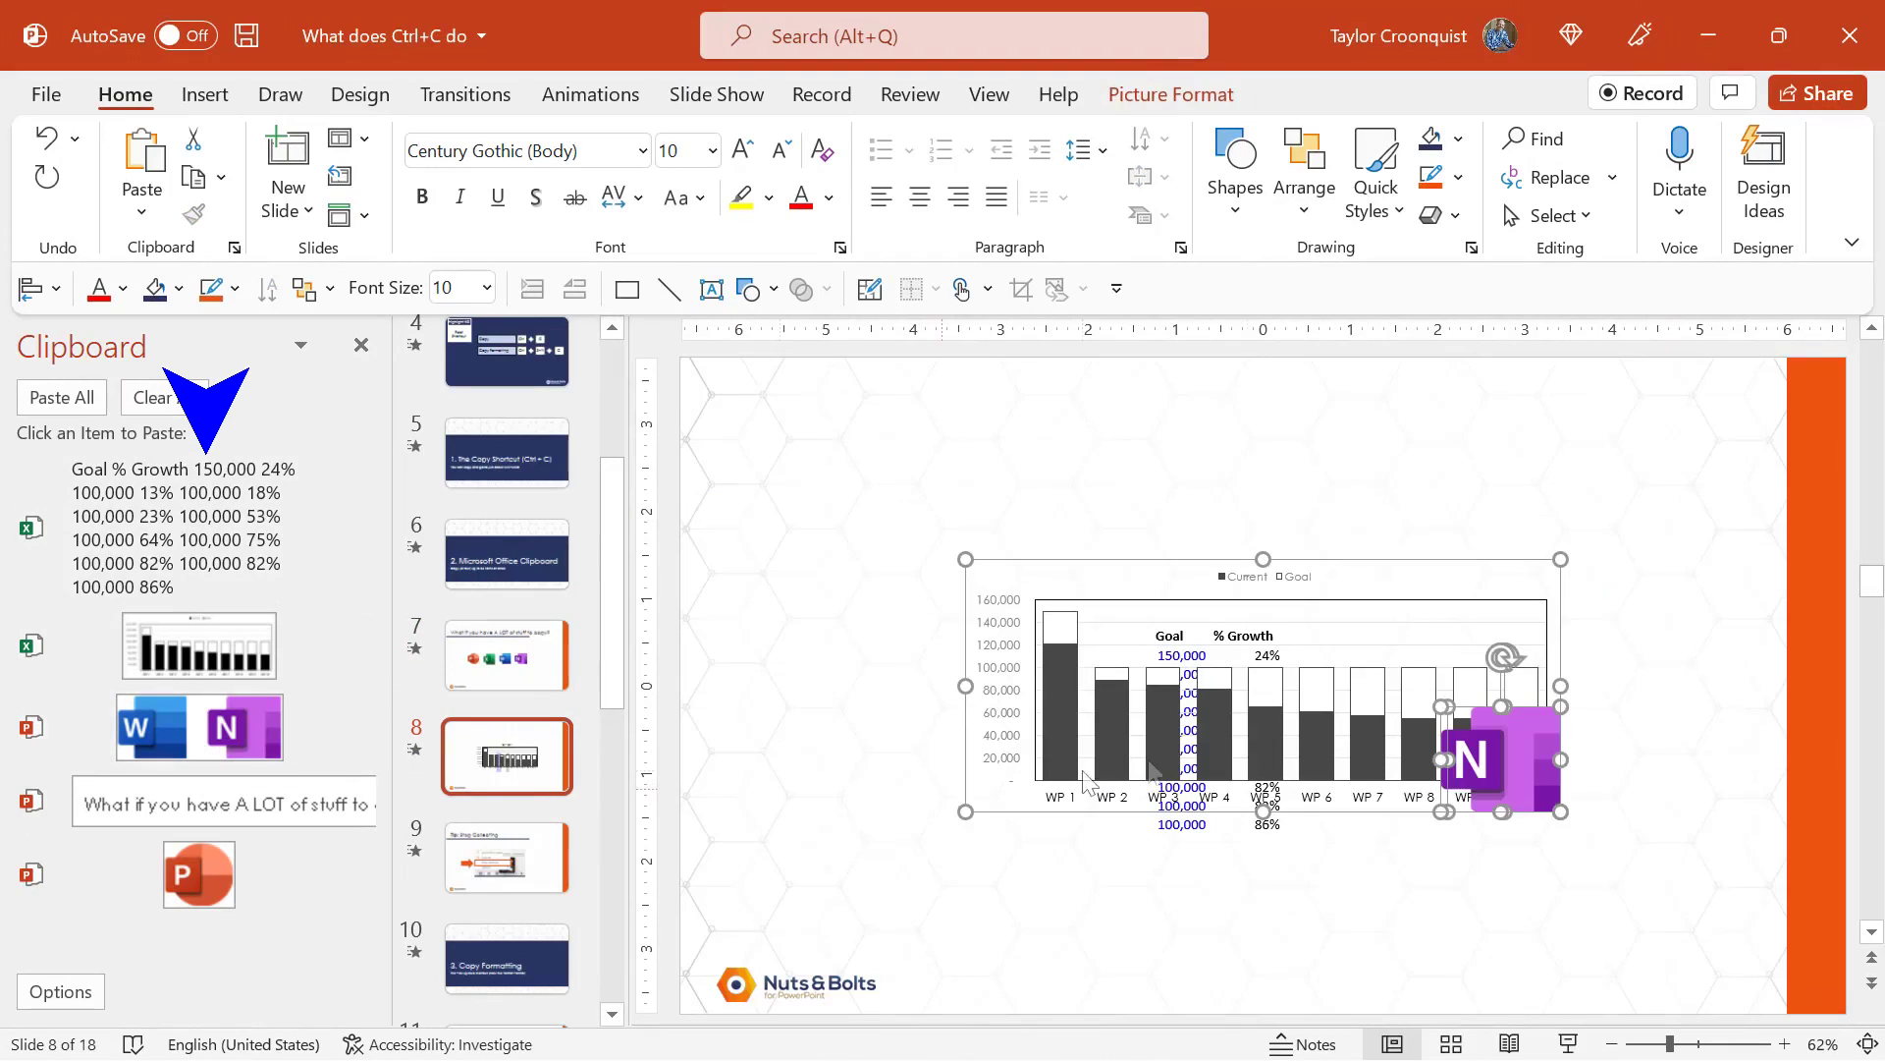
left_click(278, 815)
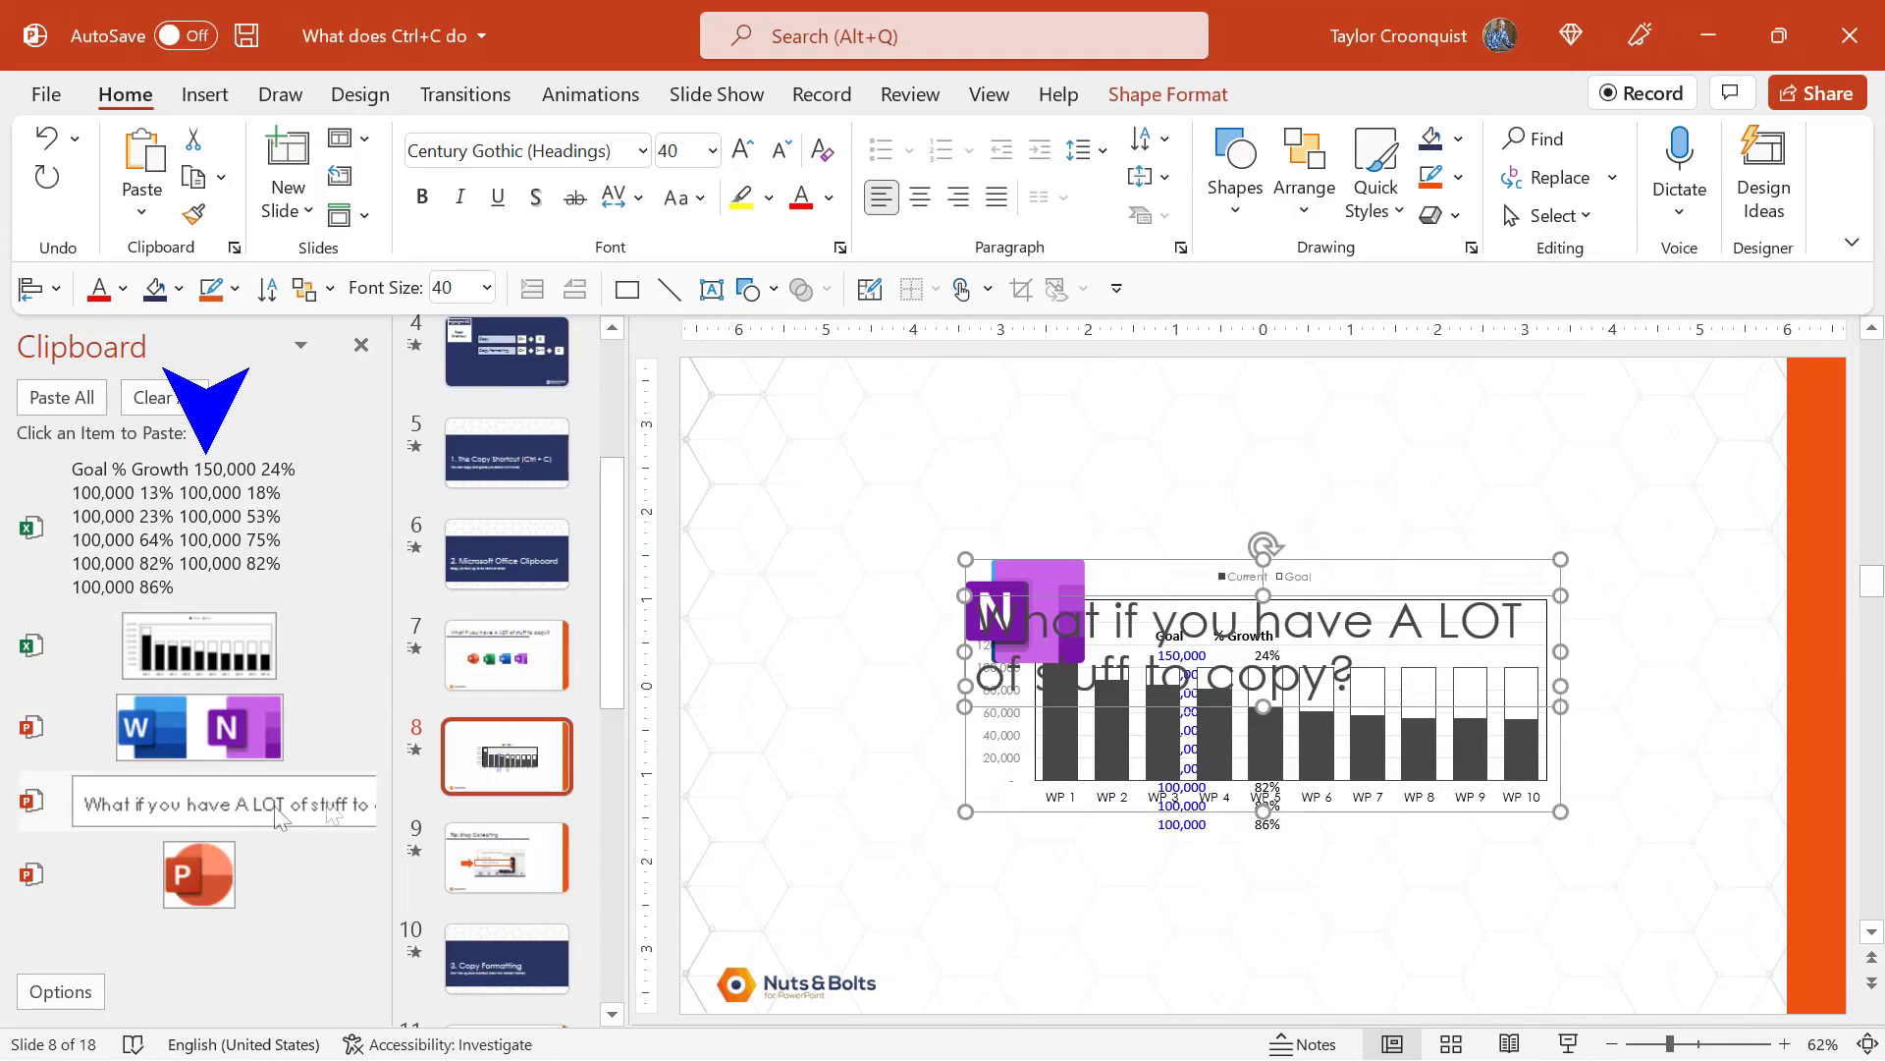
Step: Try moving the title text off the chart, cancel, then select and deselect the pasted objects
left_click_drag(1014, 696, 1309, 515)
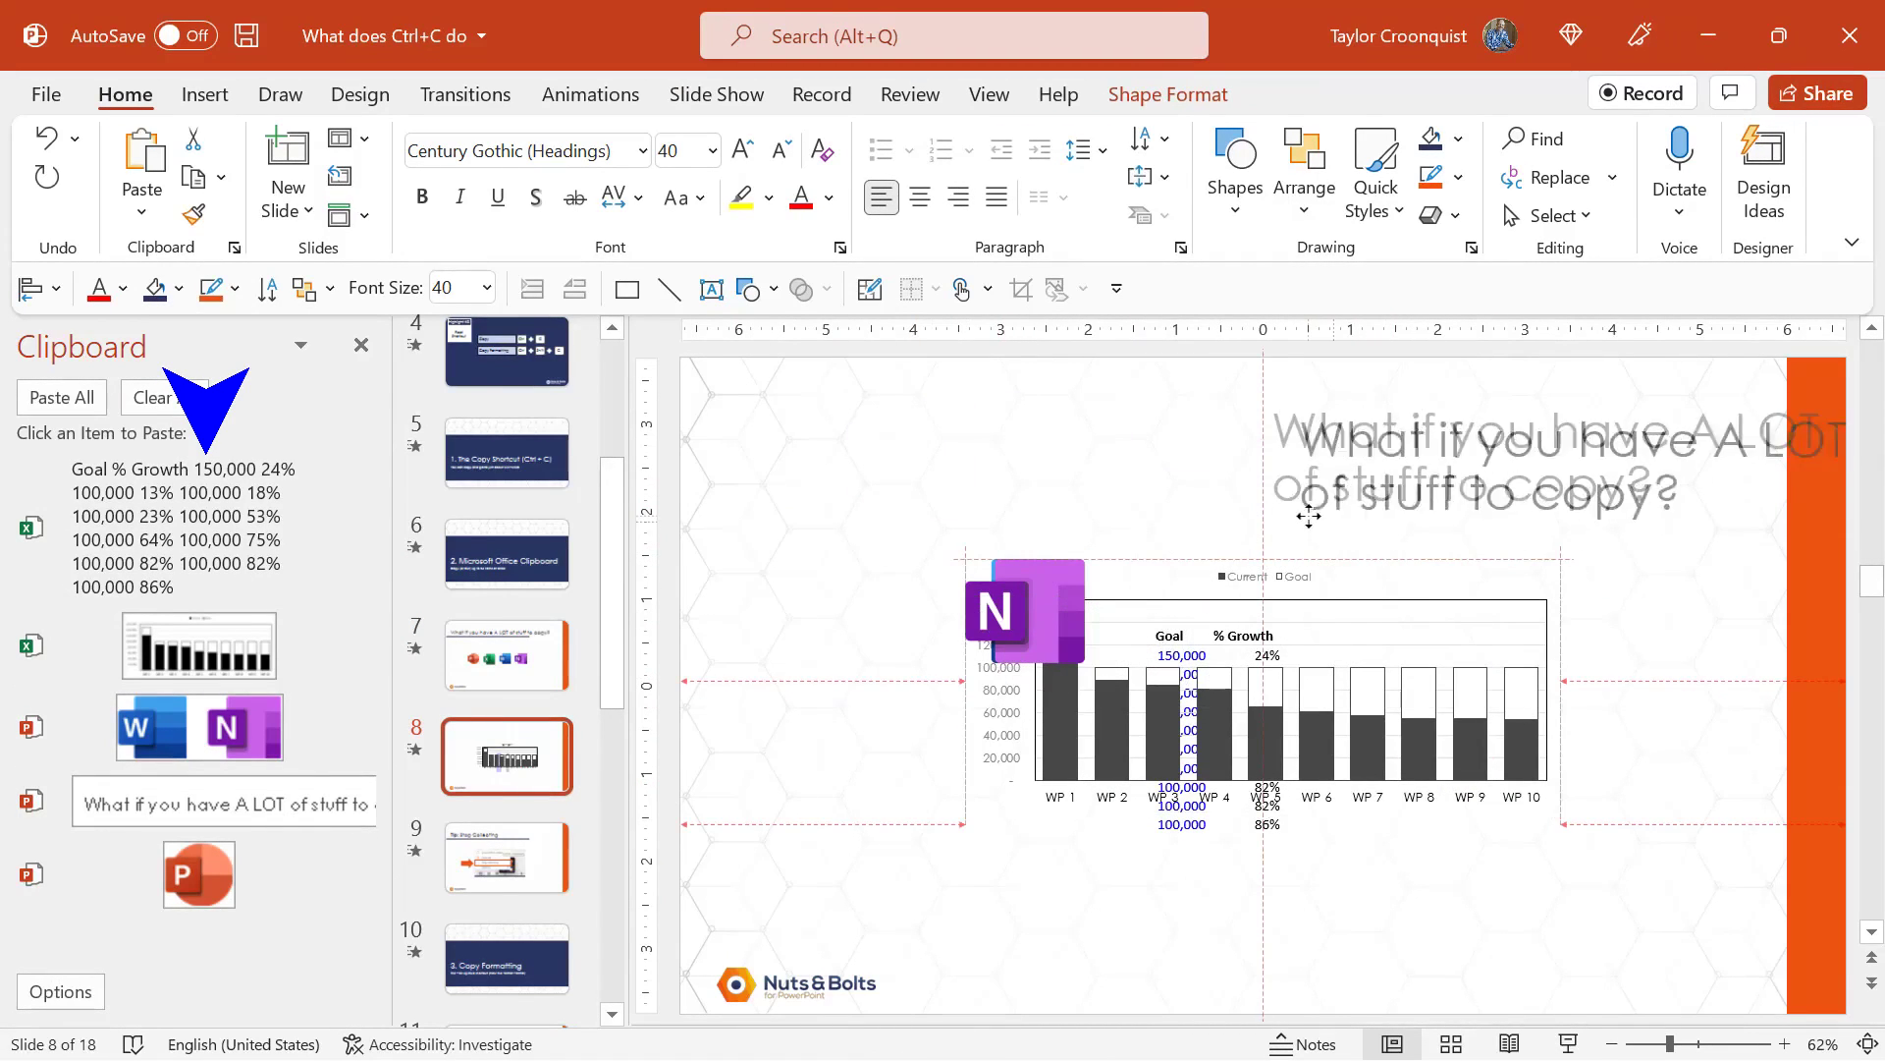
key("Escape")
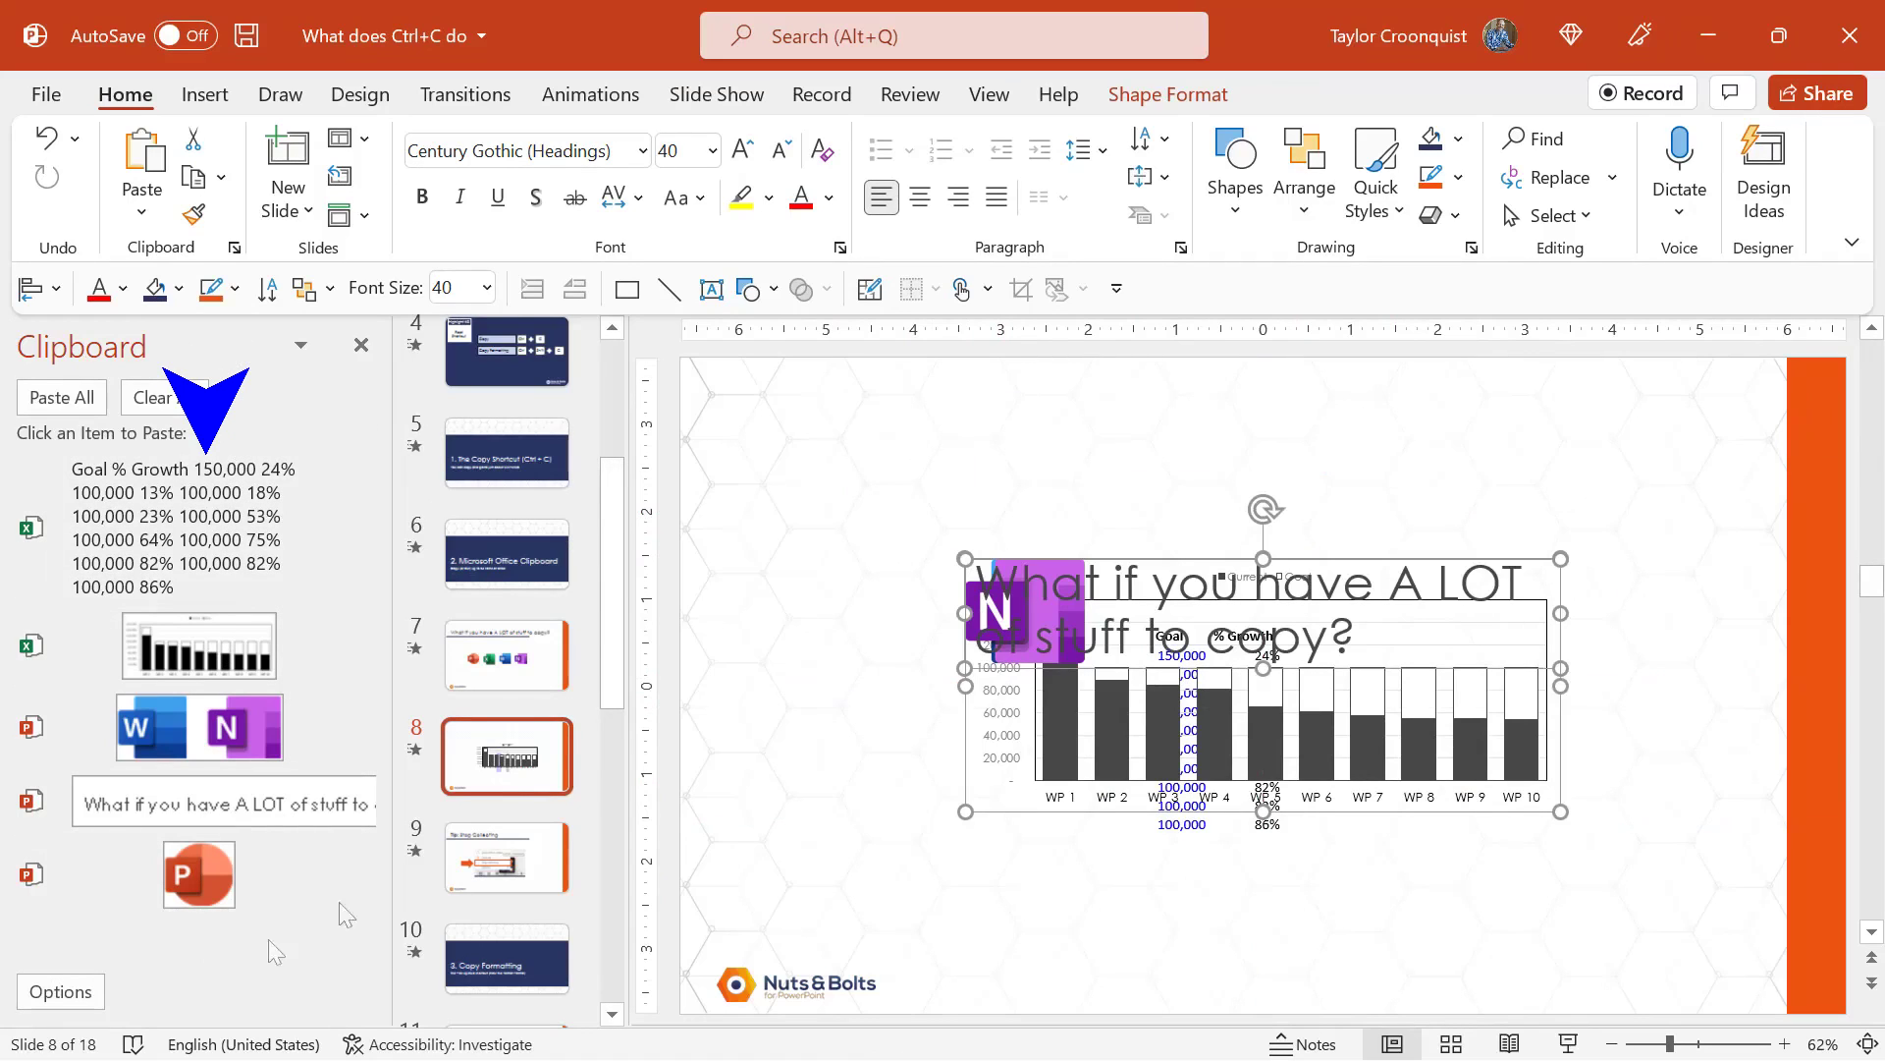
left_click(783, 510)
left_click_drag(764, 409, 1650, 911)
left_click(1649, 911)
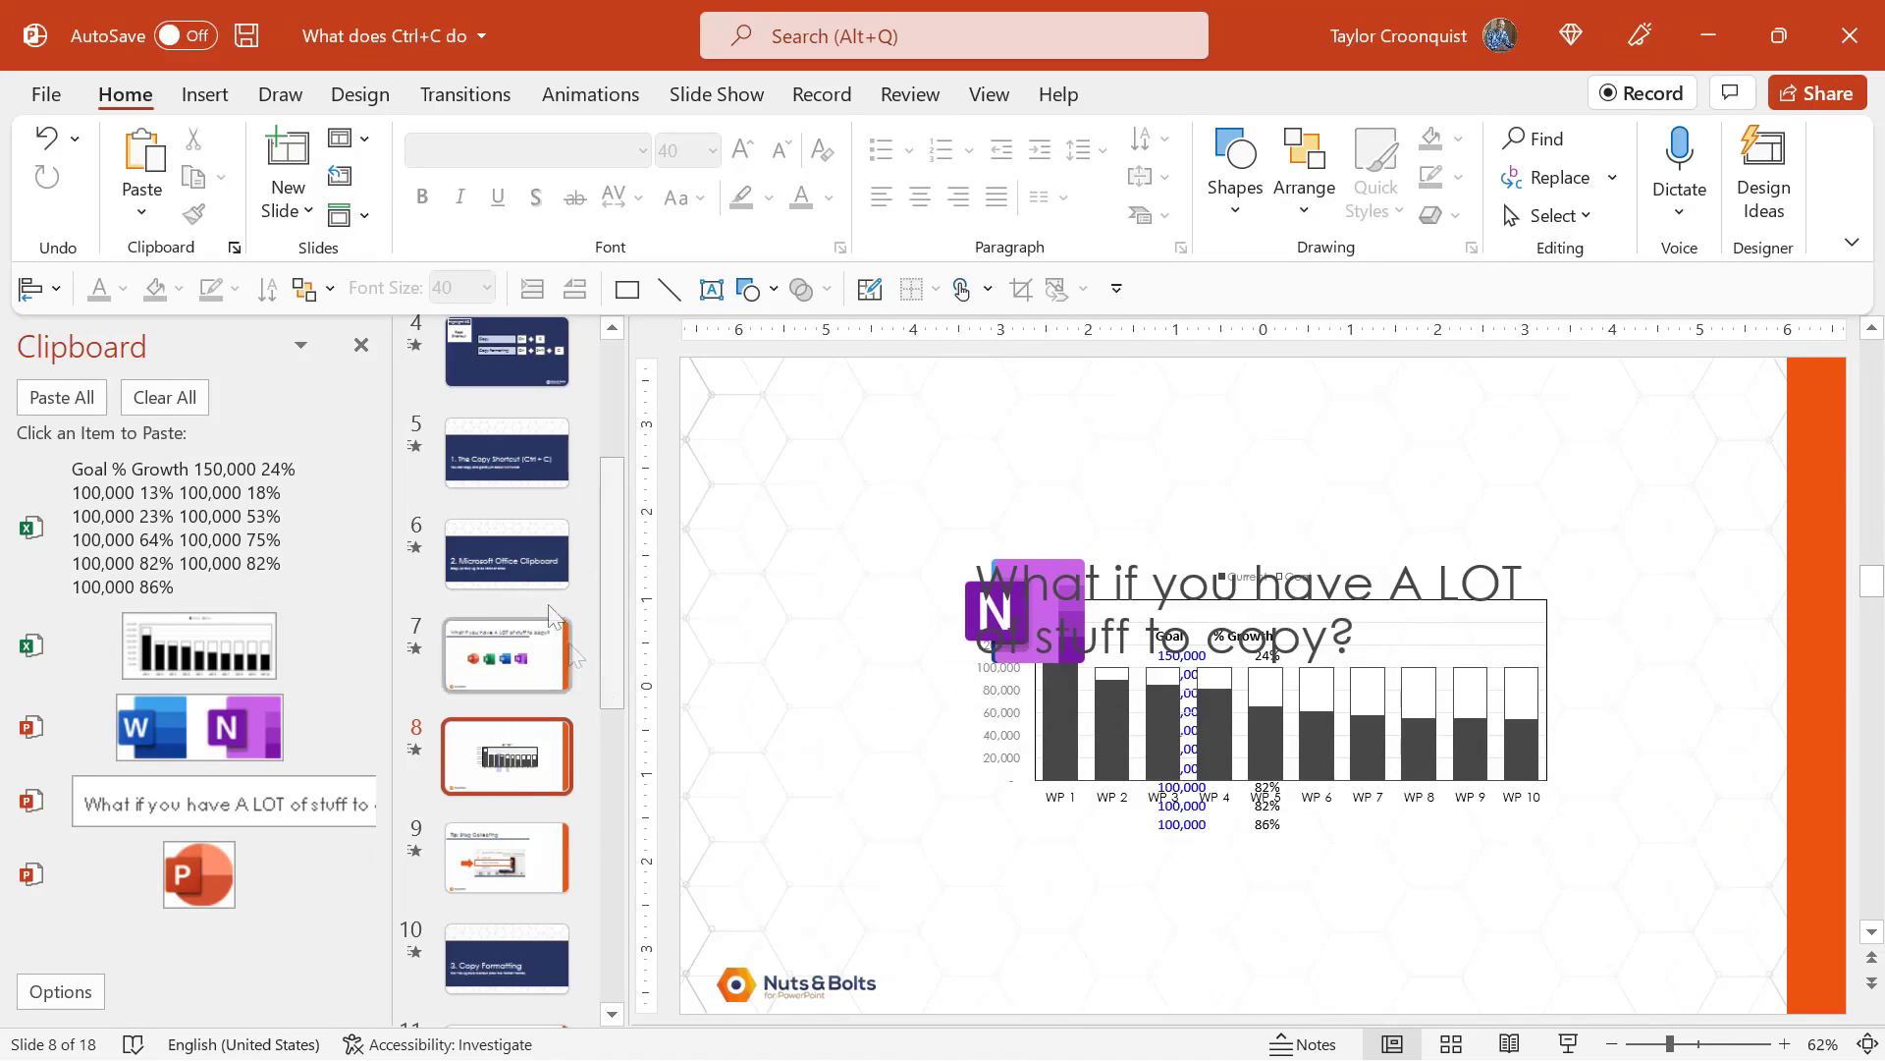
Step: Close the Clipboard pane and copy all four app icons on slide 7 with Ctrl+C
left_click(361, 345)
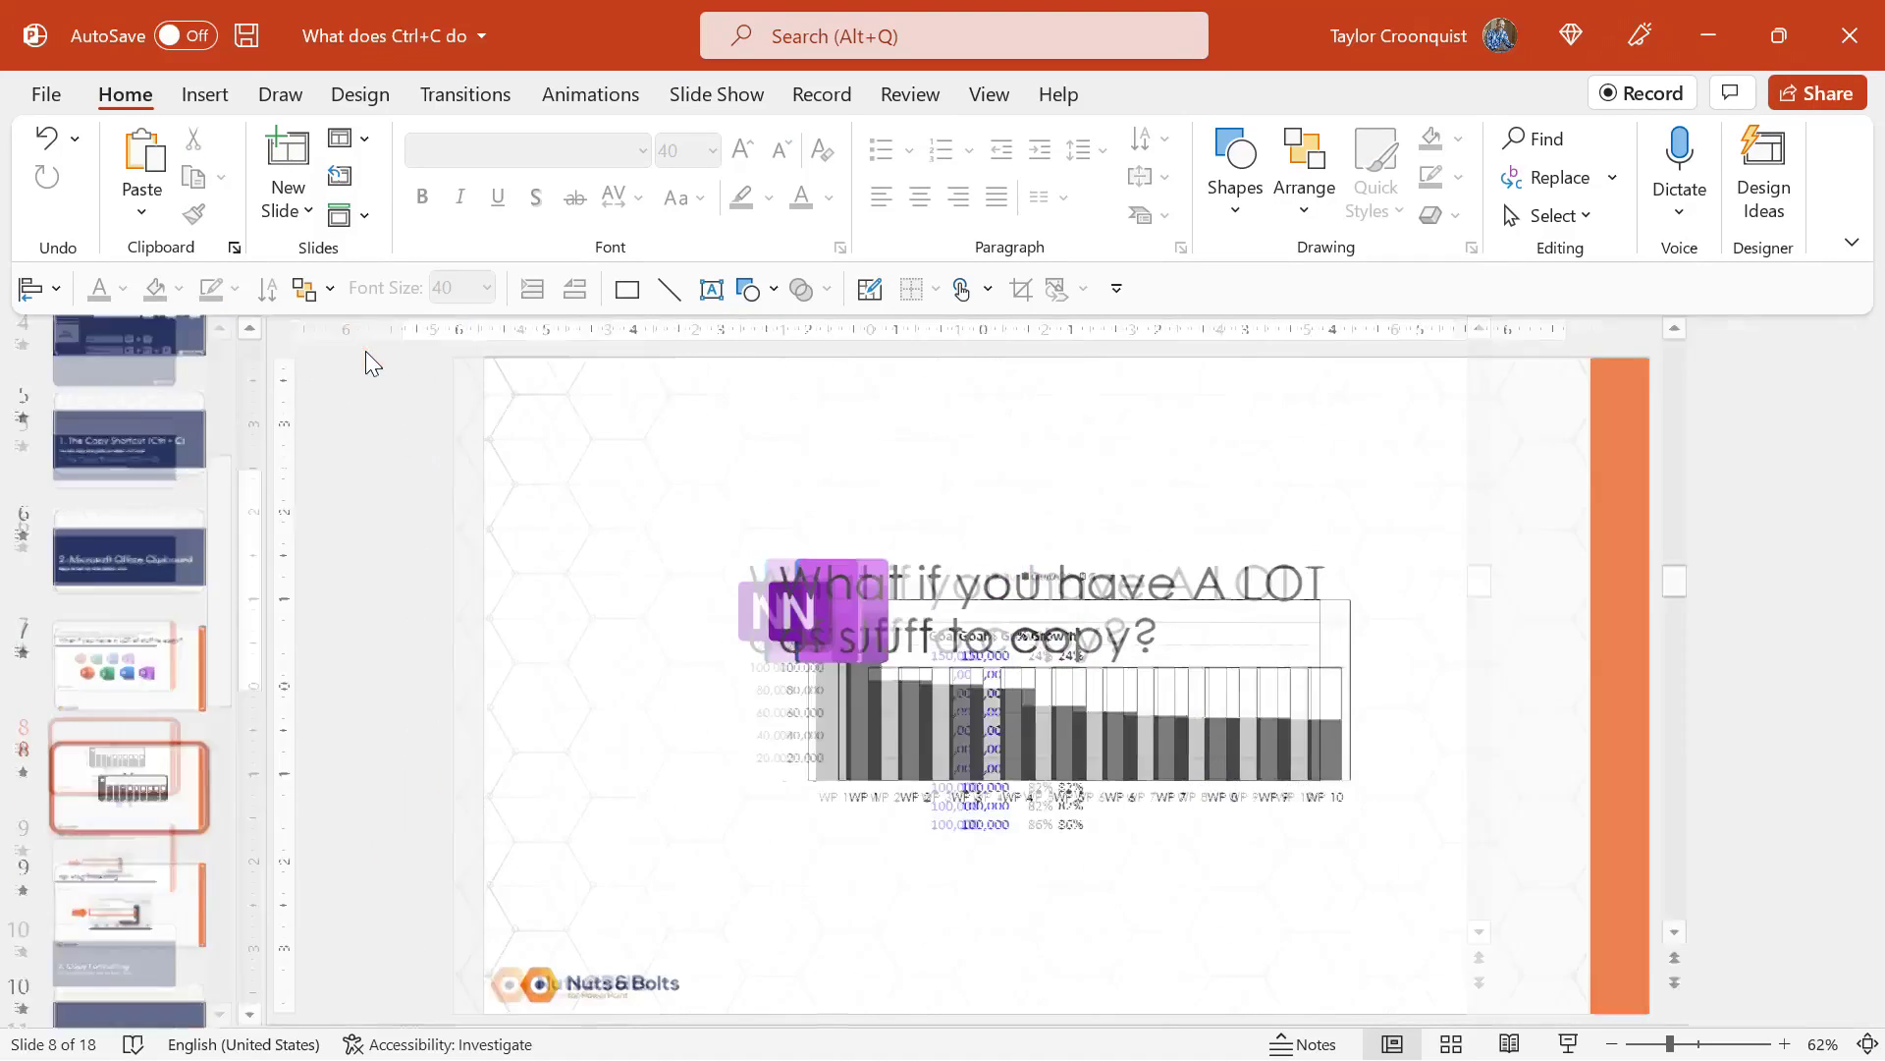
key("Up")
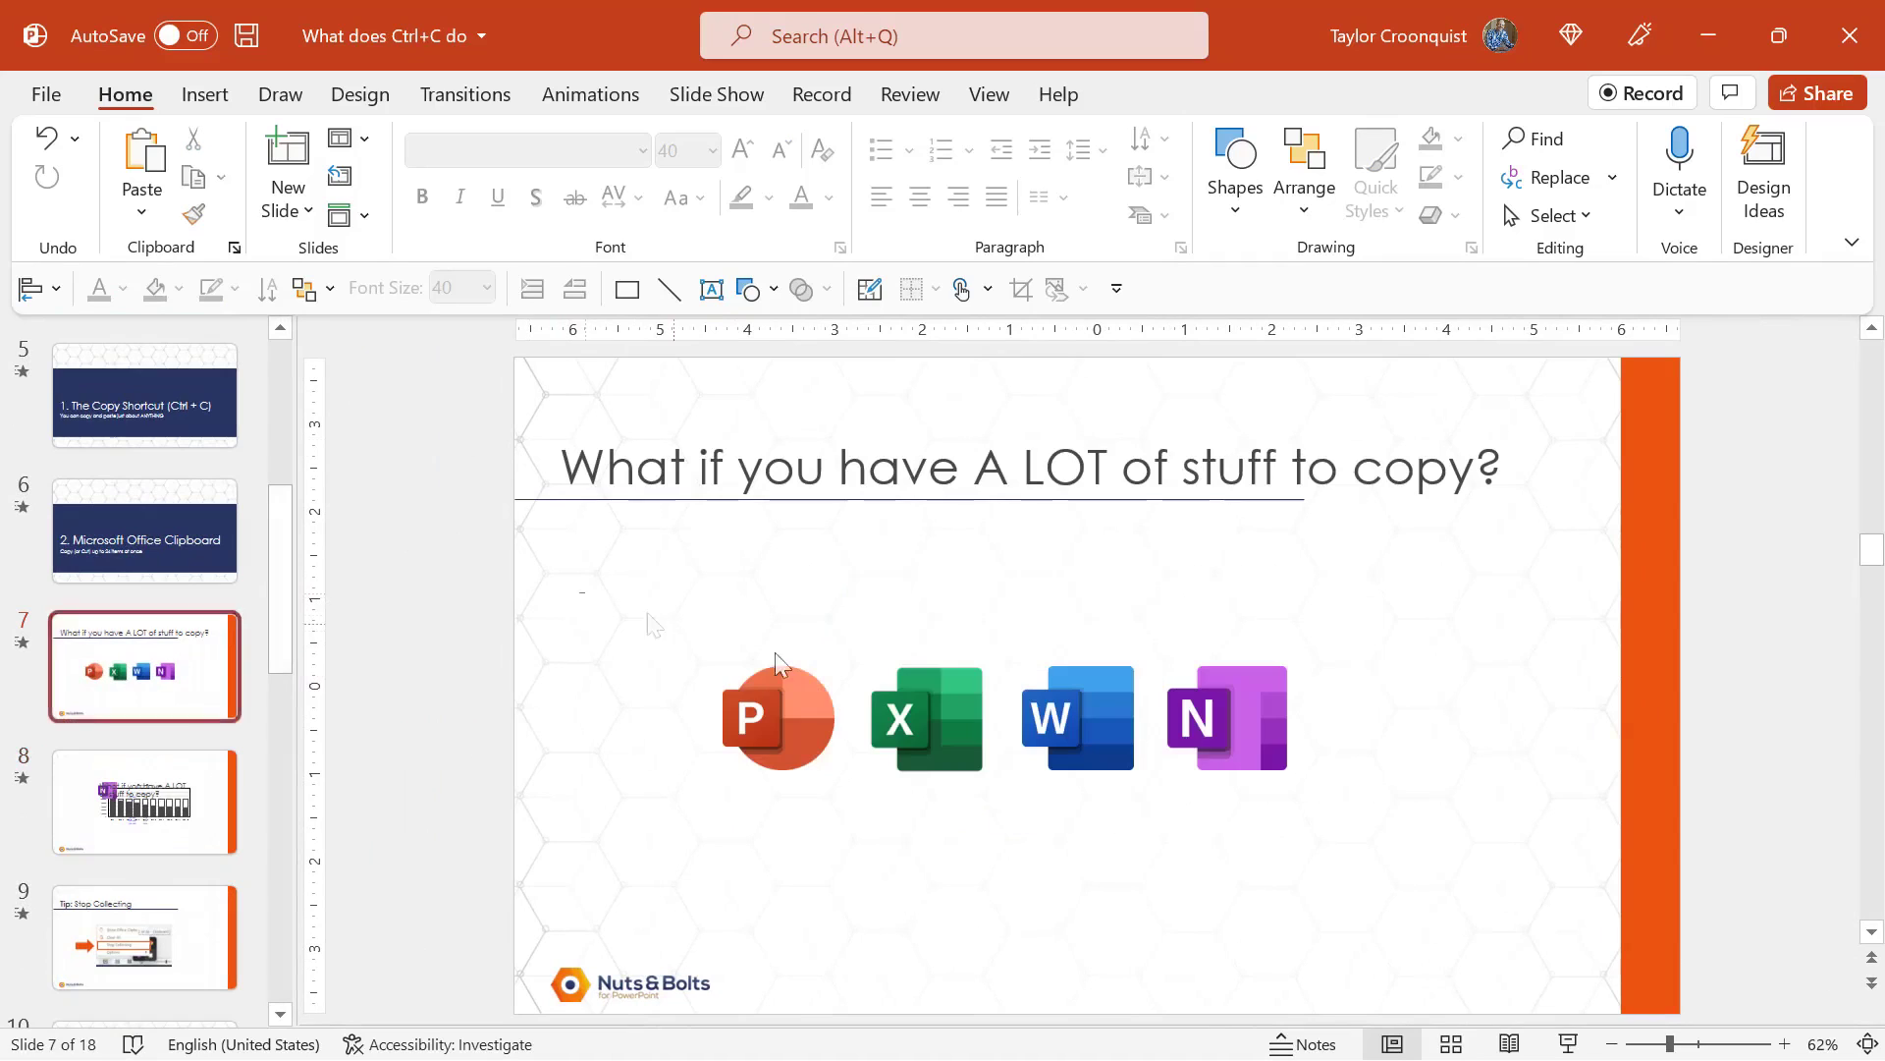
left_click_drag(577, 589, 1493, 869)
key("ctrl+c")
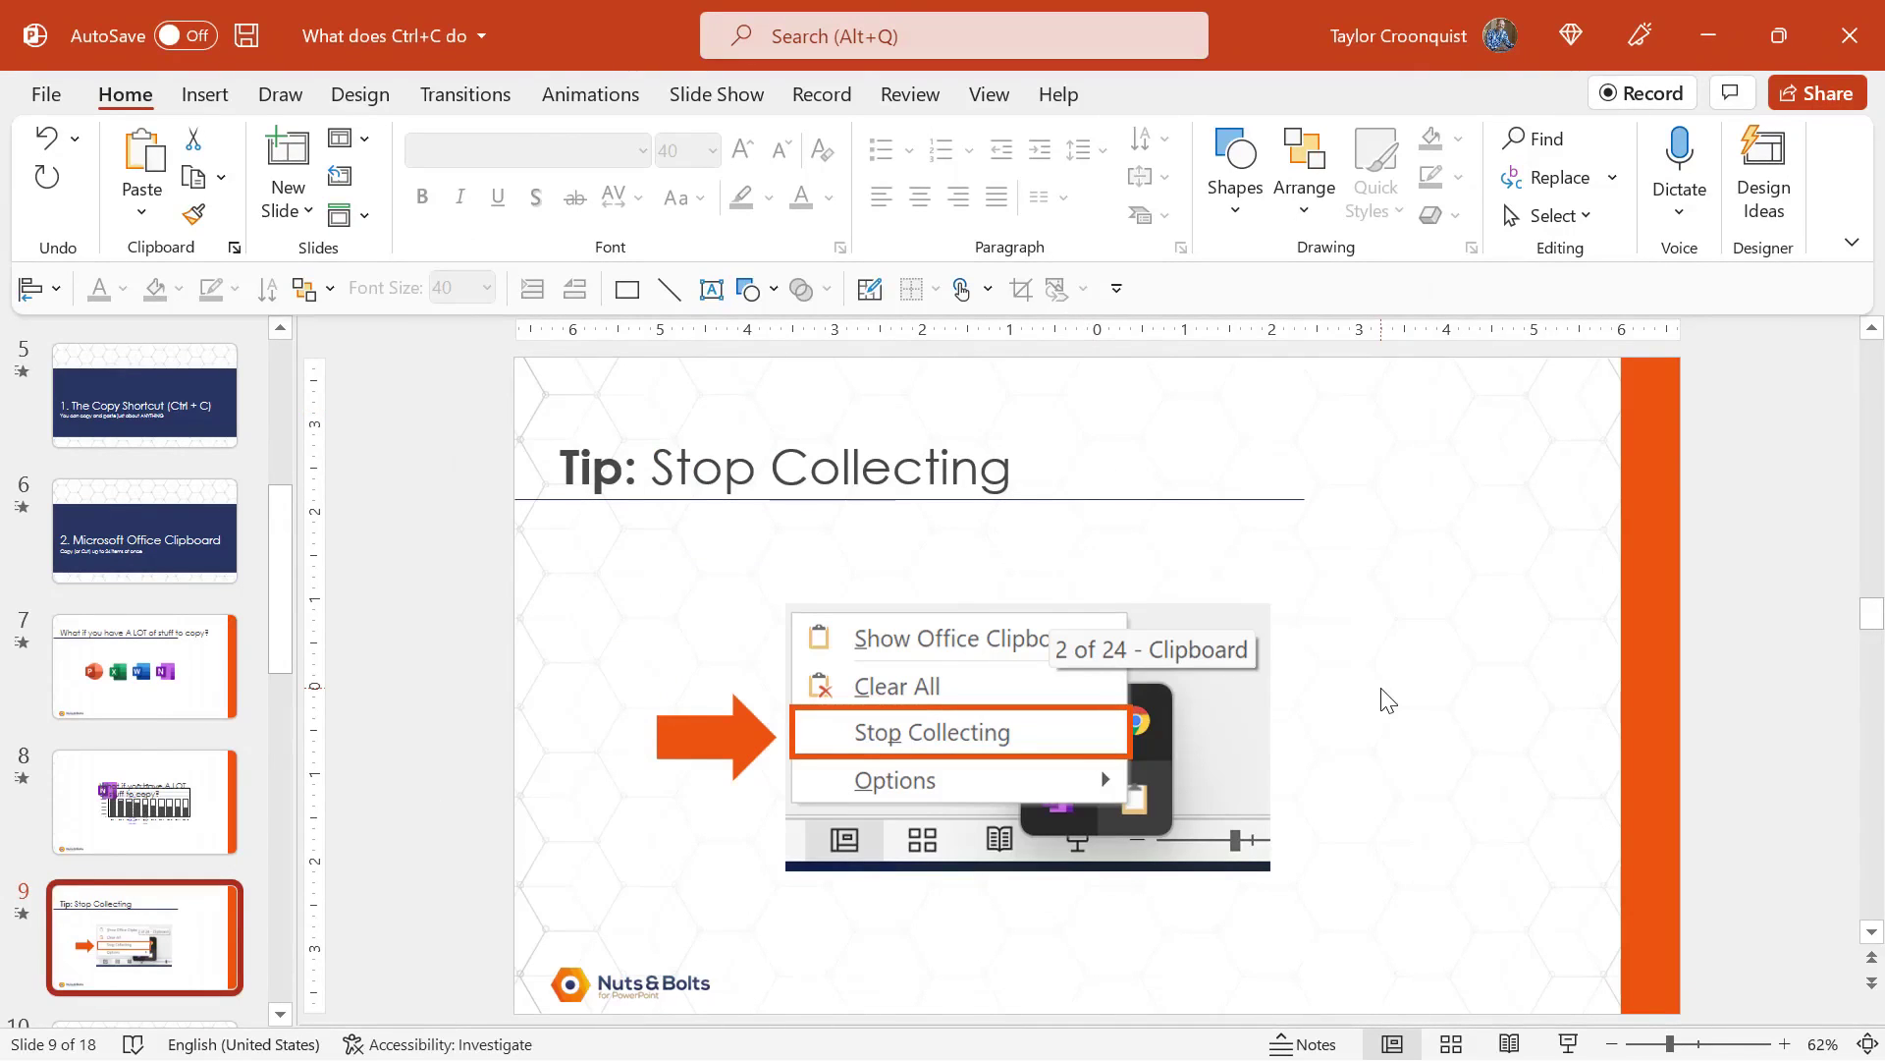
Step: Choose Stop Collecting from the Office Clipboard's tray icon menu
key("super")
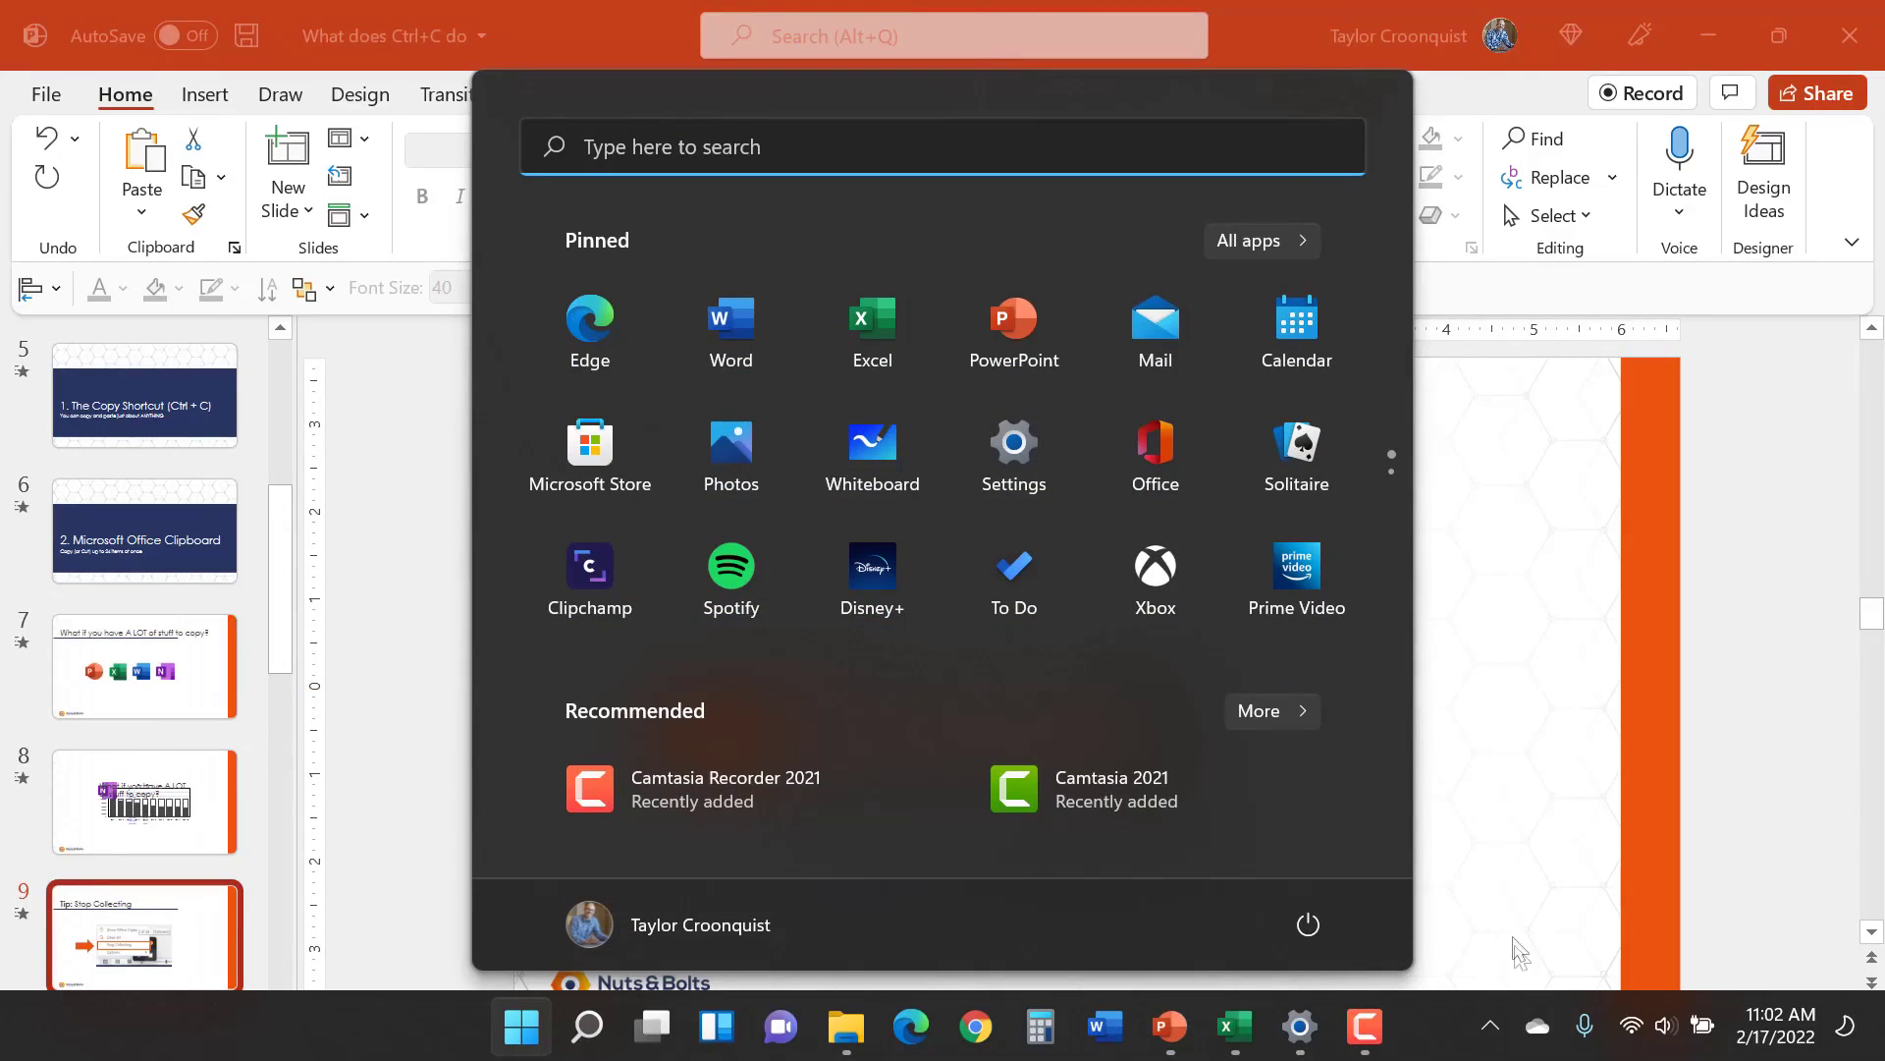
left_click(1489, 1026)
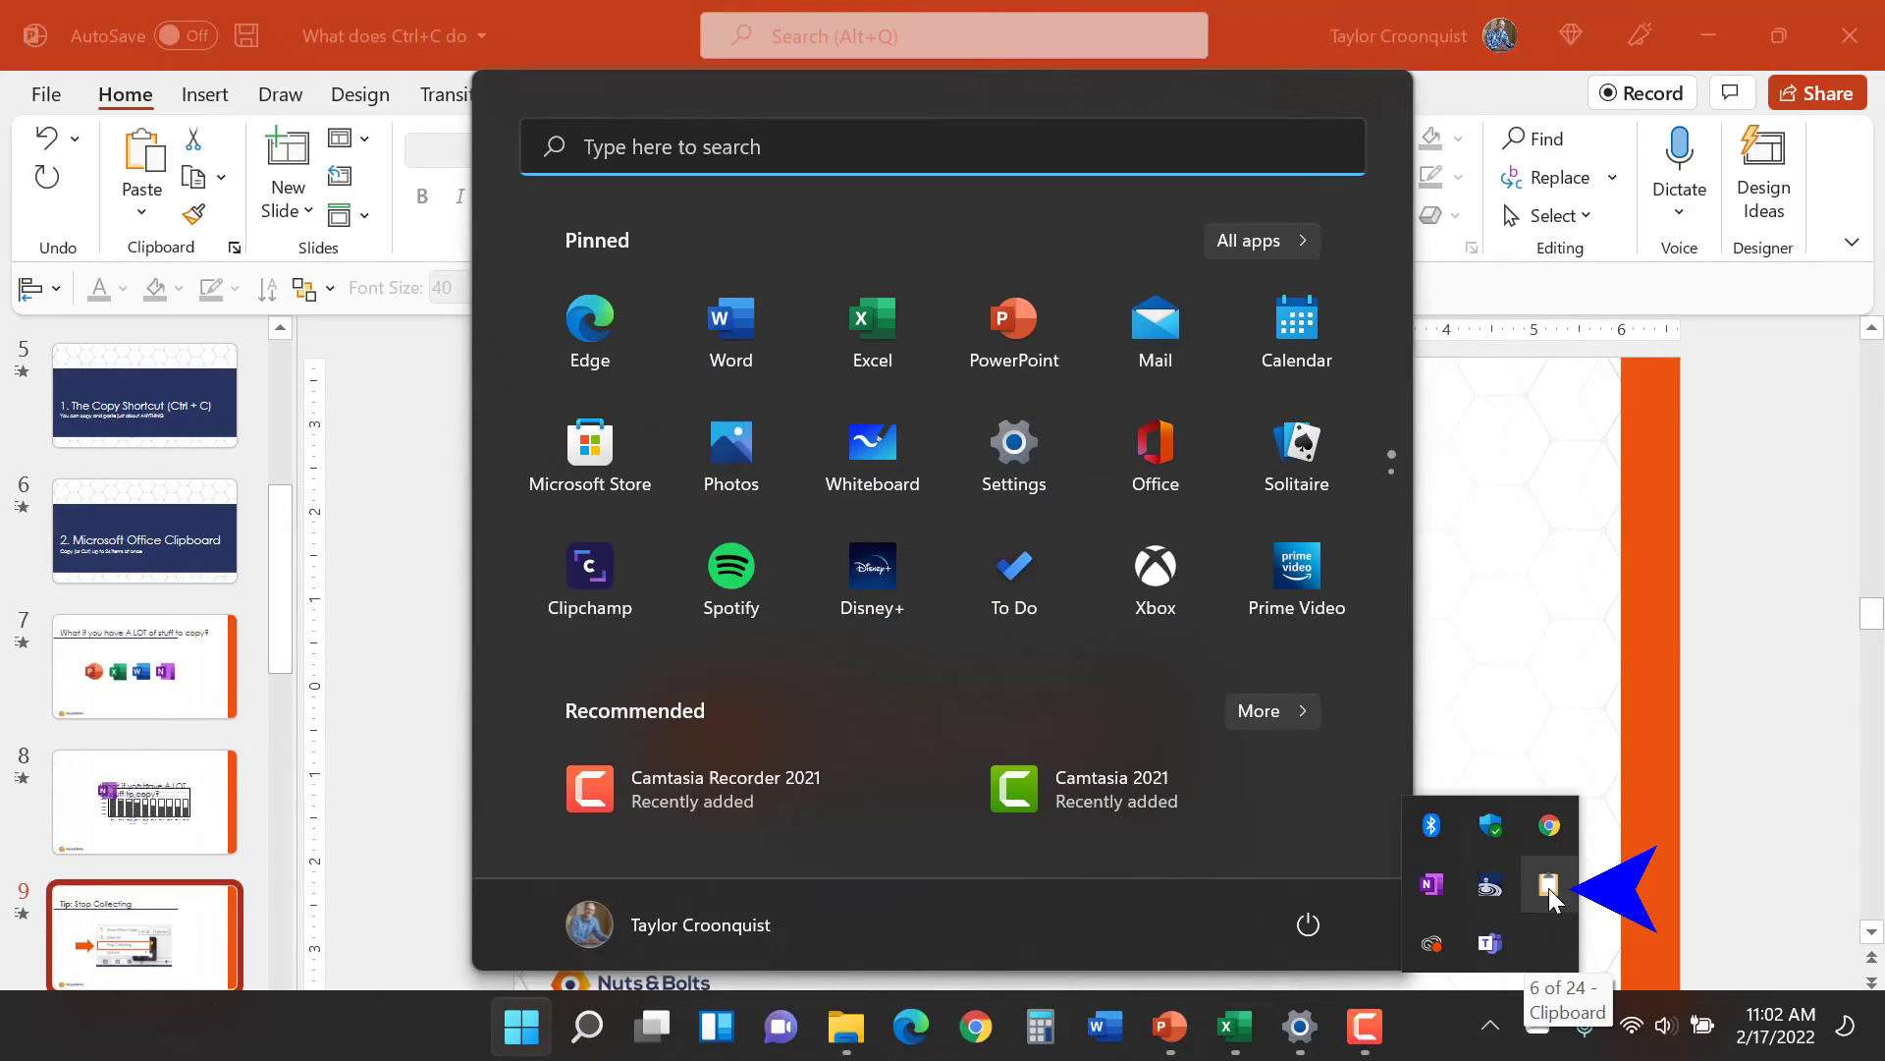
key("Escape")
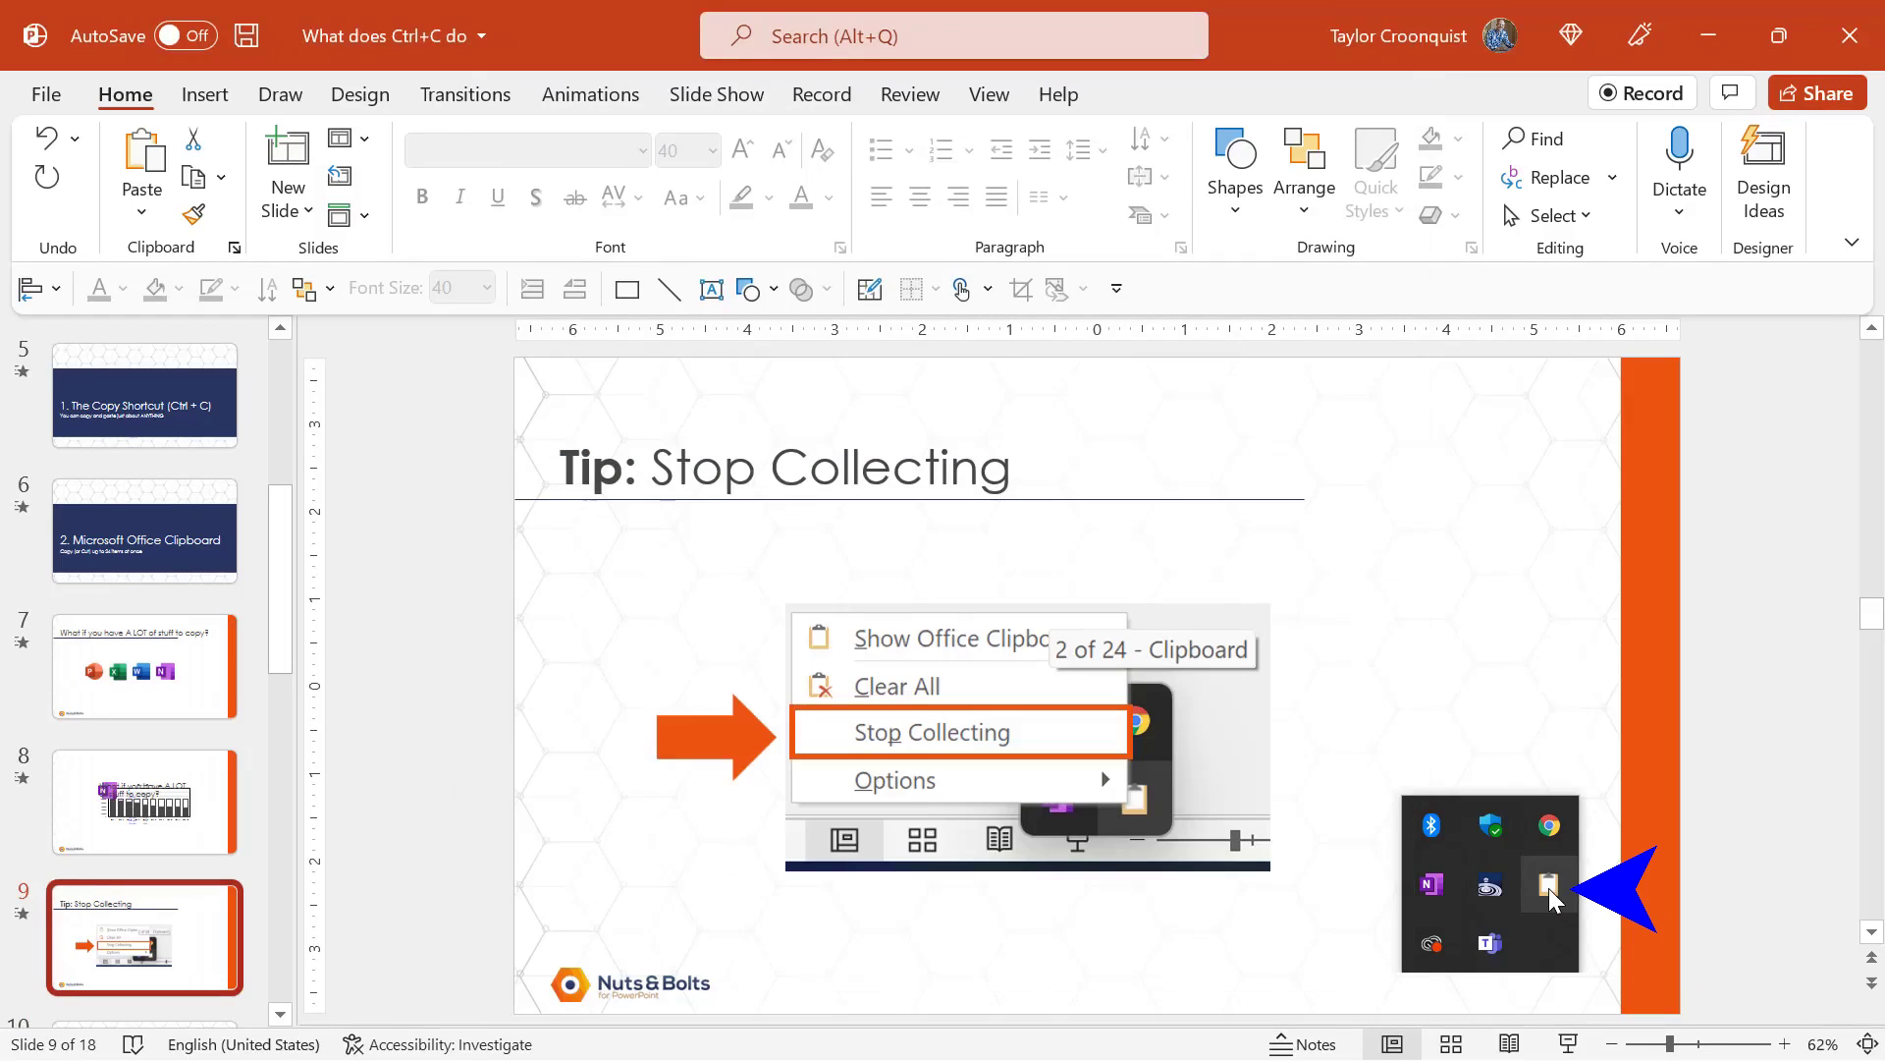
right_click(1549, 889)
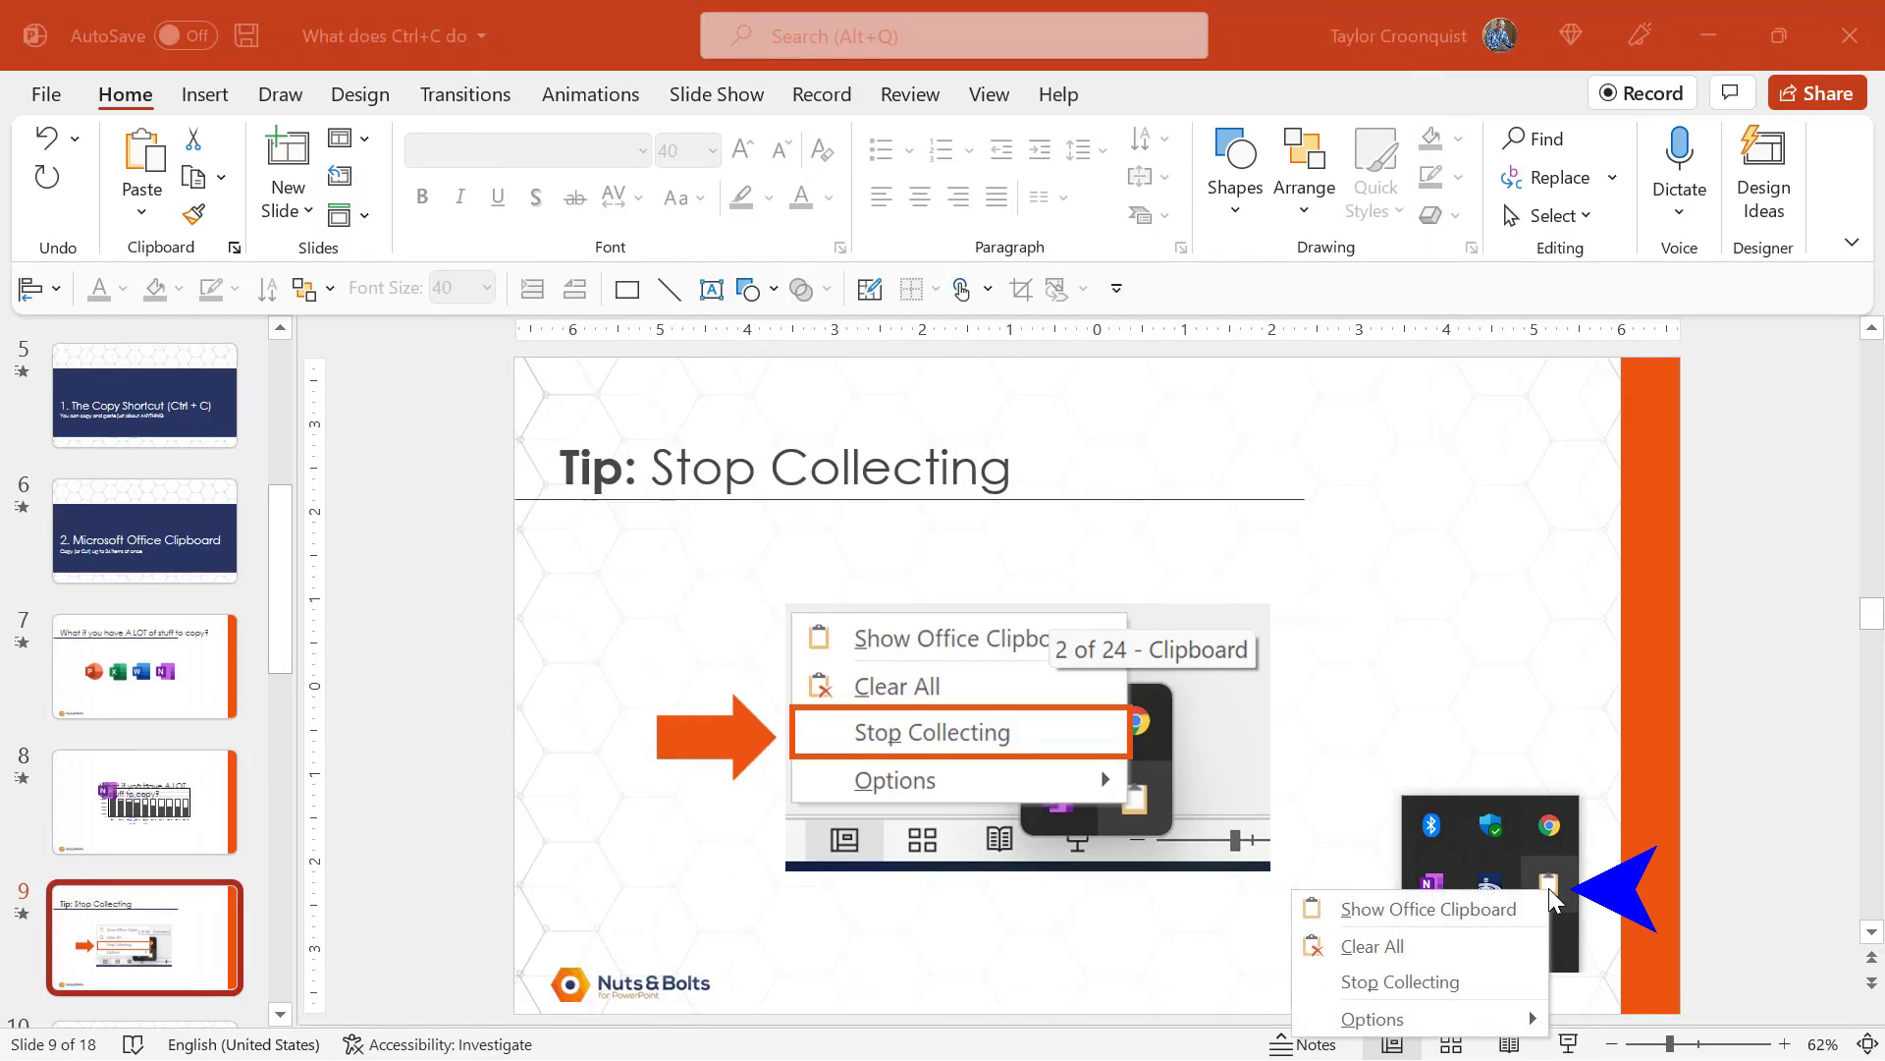
left_click(1499, 978)
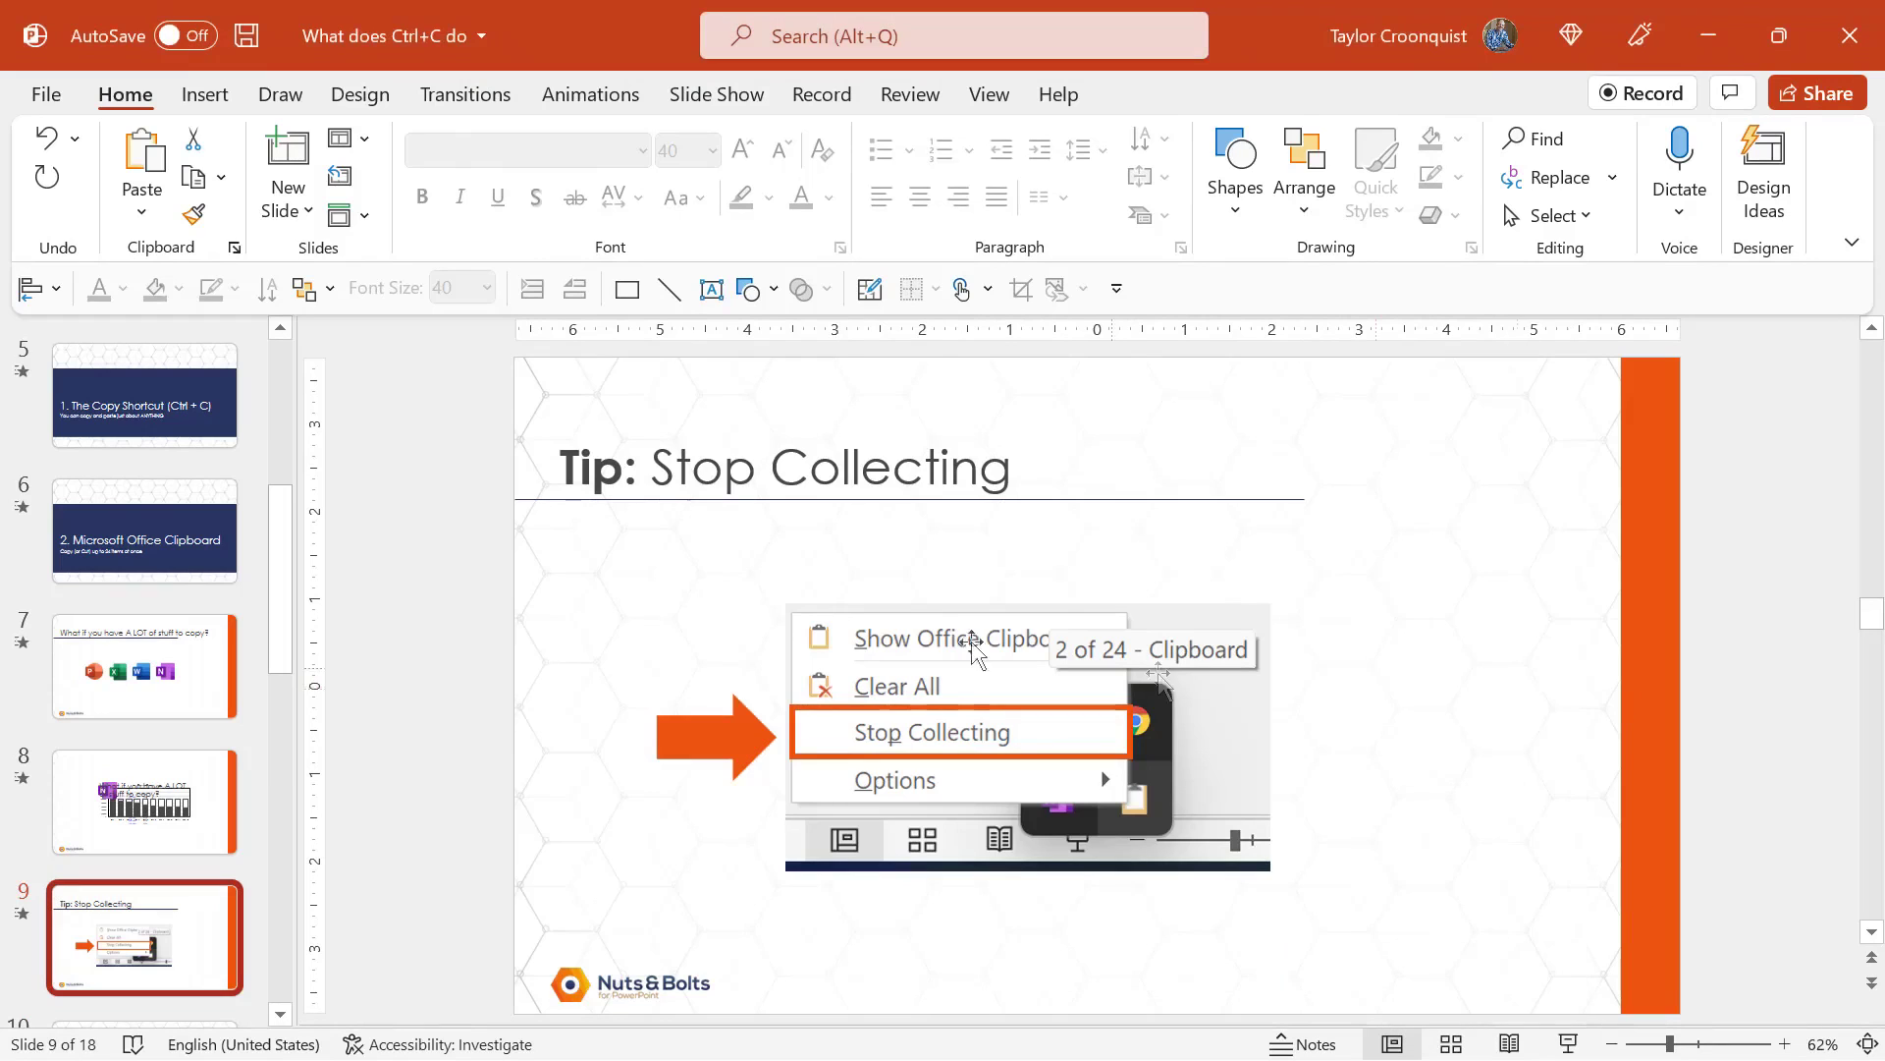
Step: Test by copying, pasting and moving the arrow and screenshot group, then undo it
left_click_drag(513, 557, 1421, 945)
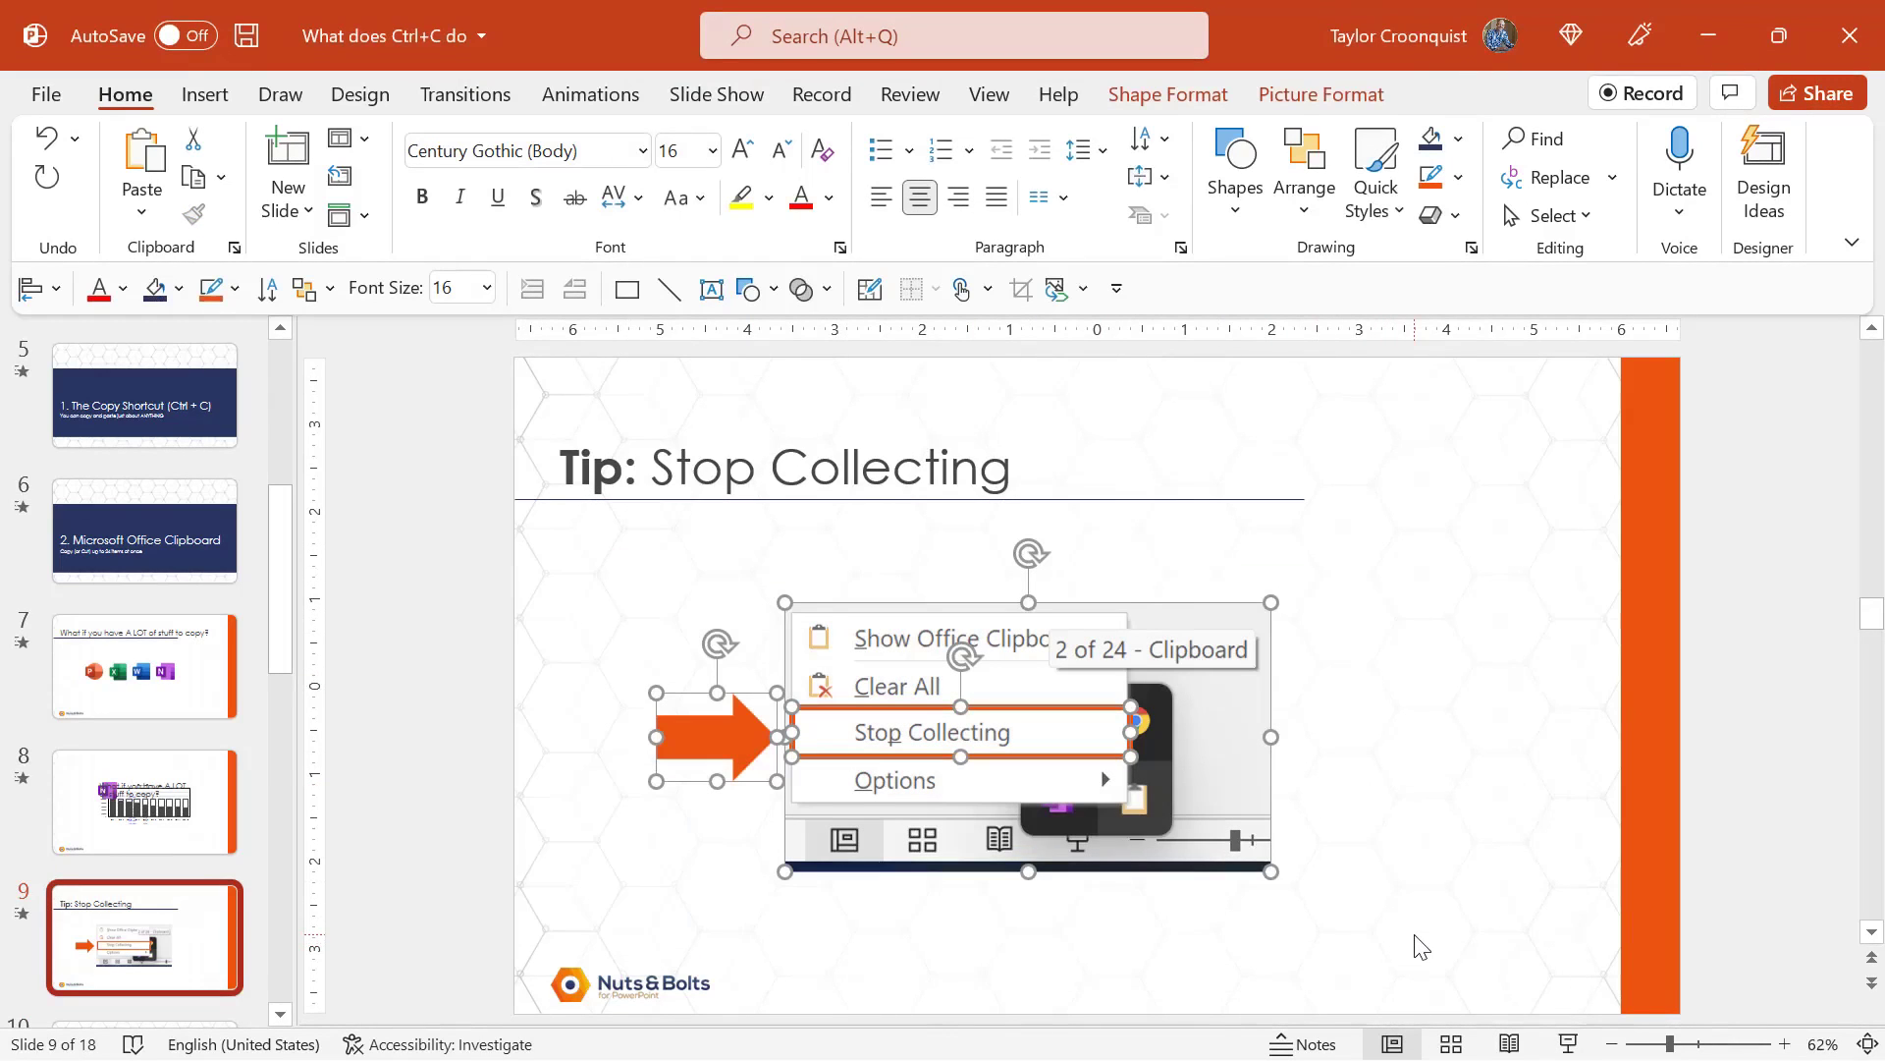
key("ctrl+c")
key("ctrl+v")
left_click_drag(1300, 724, 1695, 569)
key("ctrl+z")
key("ctrl+z")
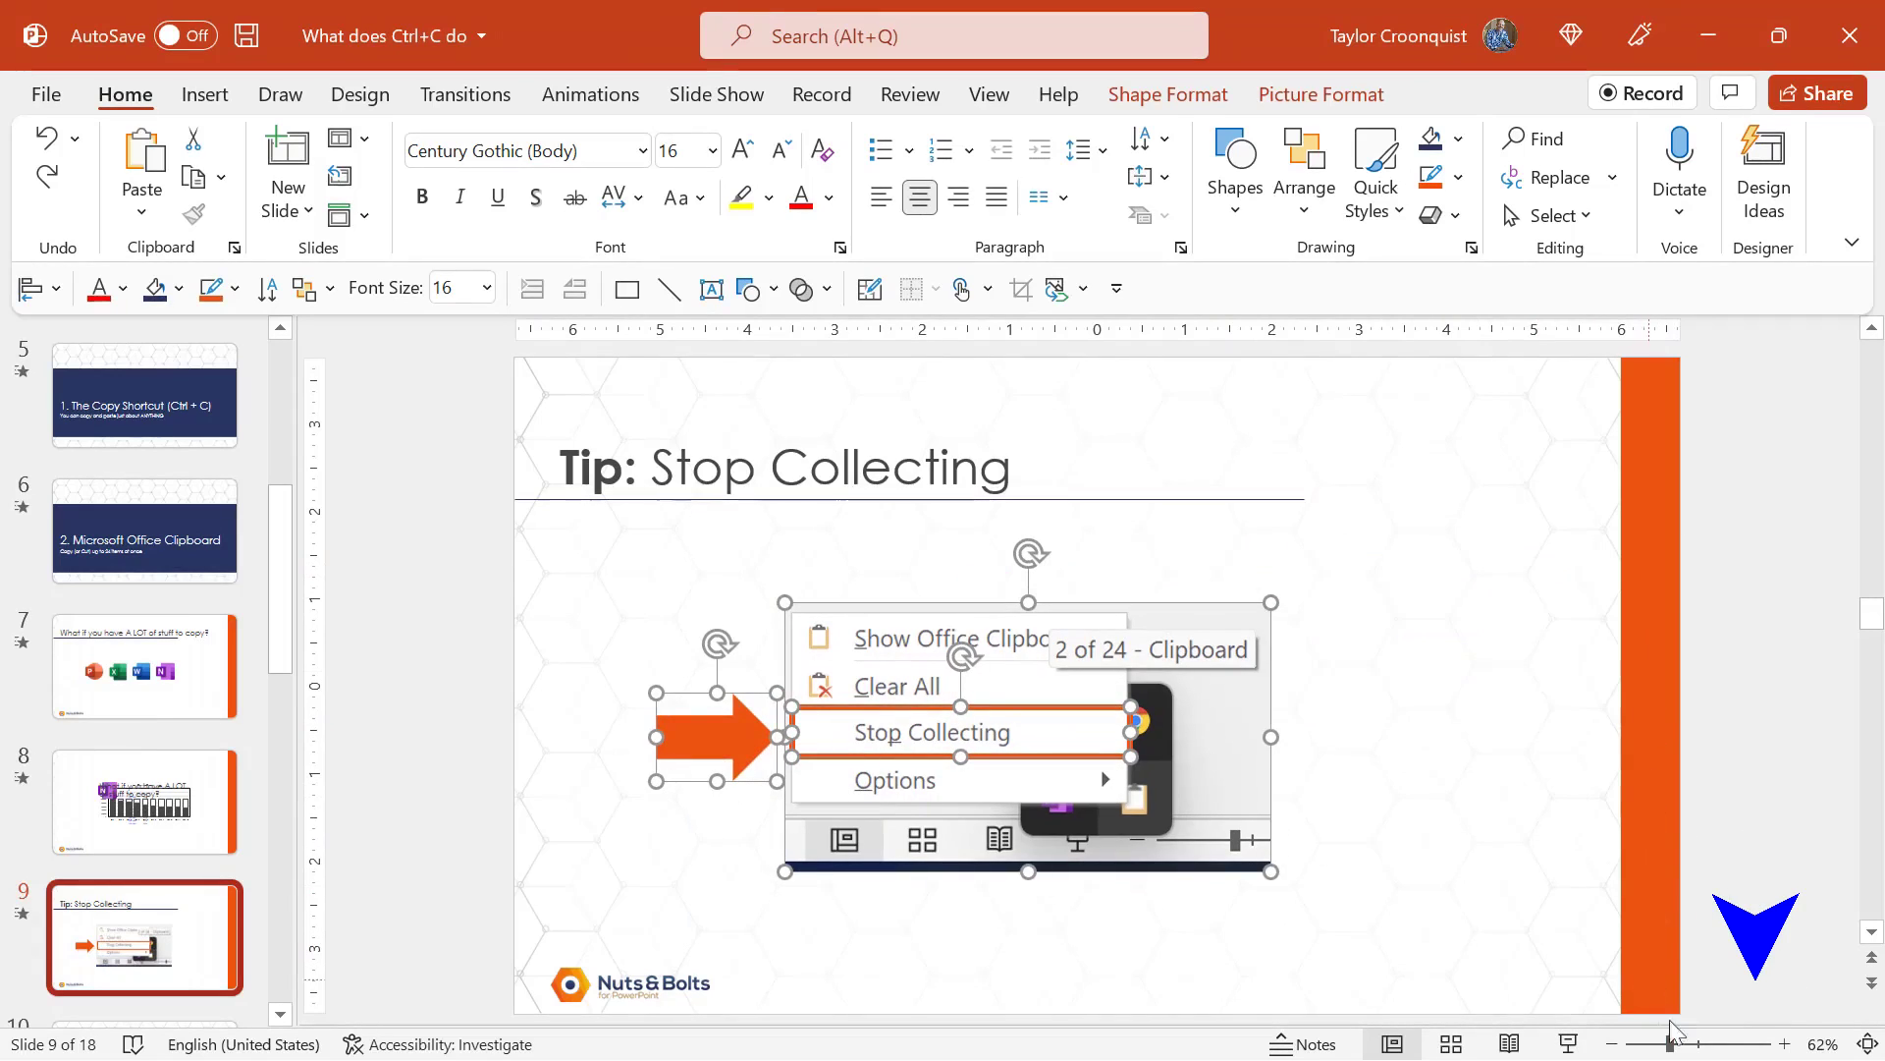
left_click(1744, 889)
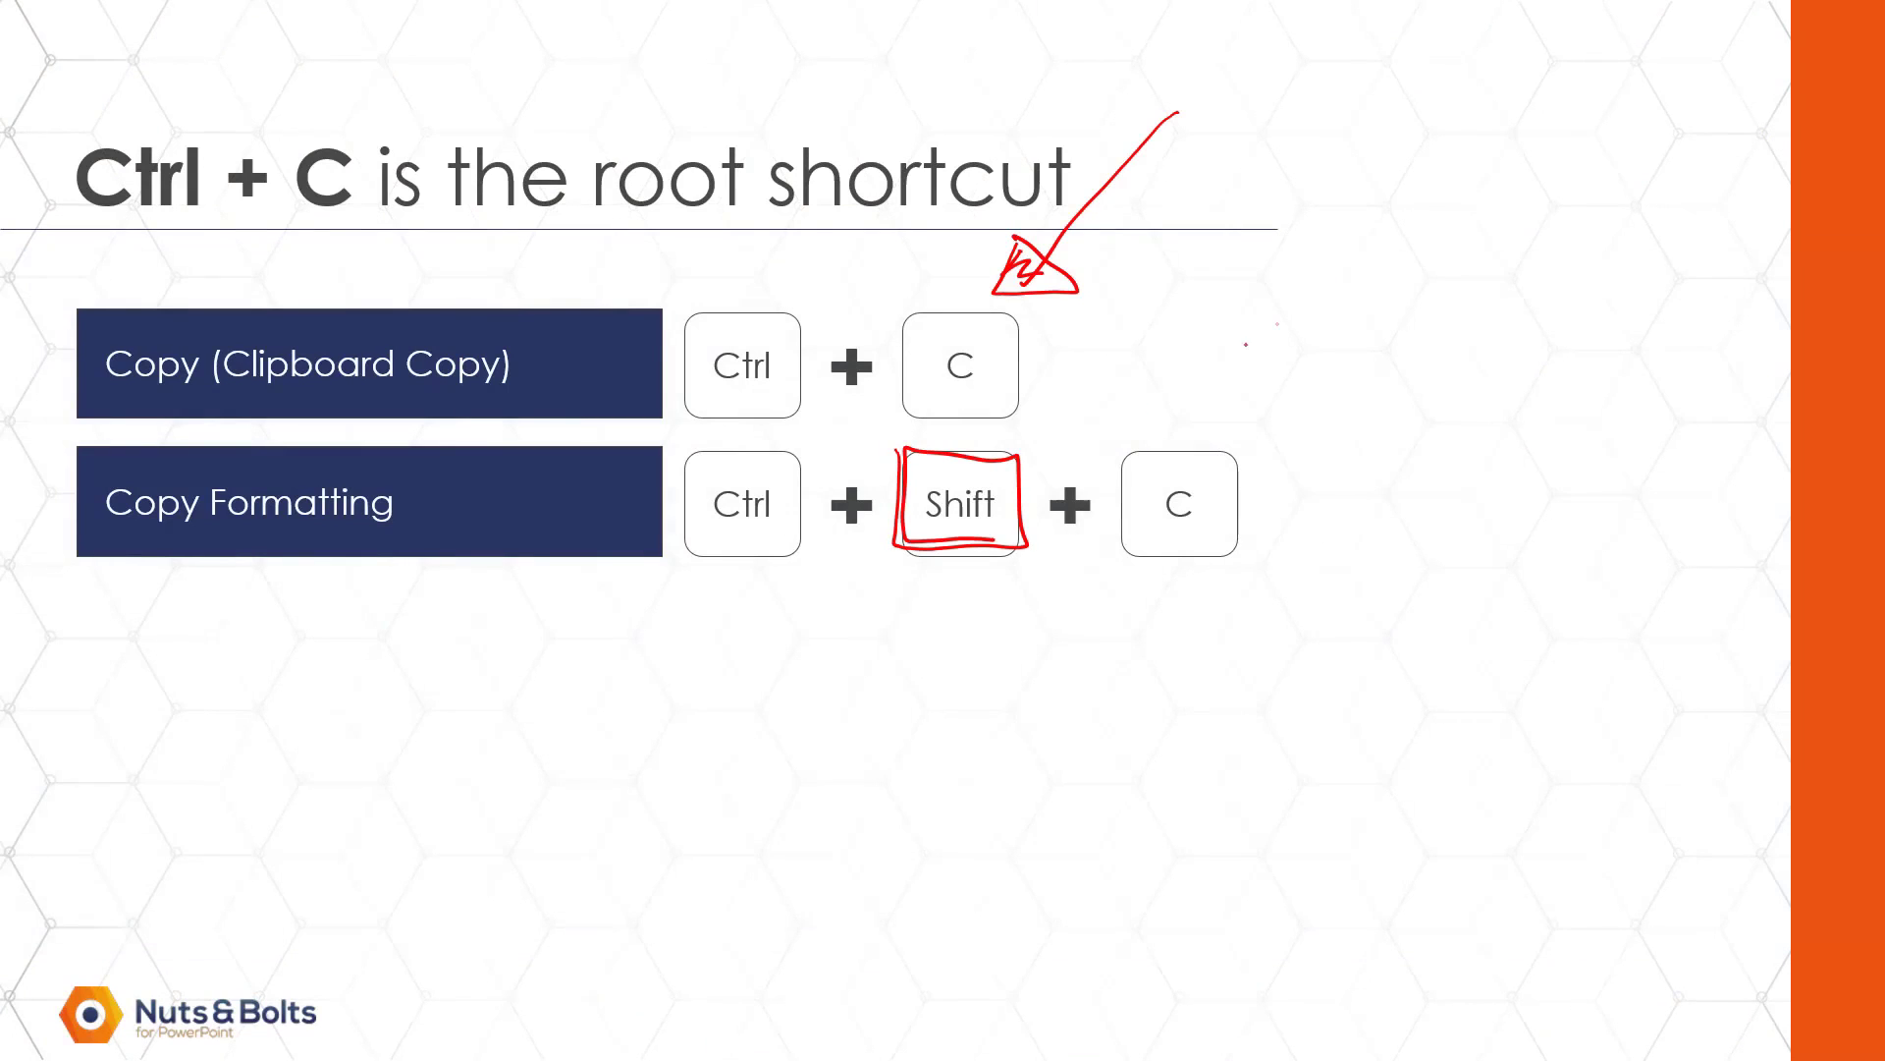
Step: Ink red marks on Shift and C, reveal the paste rows, and link Ctrl+C to Ctrl+V
left_click_drag(1359, 220, 1227, 398)
mouse_move(1218, 368)
left_mouse_down()
mouse_move(1206, 420)
mouse_move(1245, 421)
left_mouse_up()
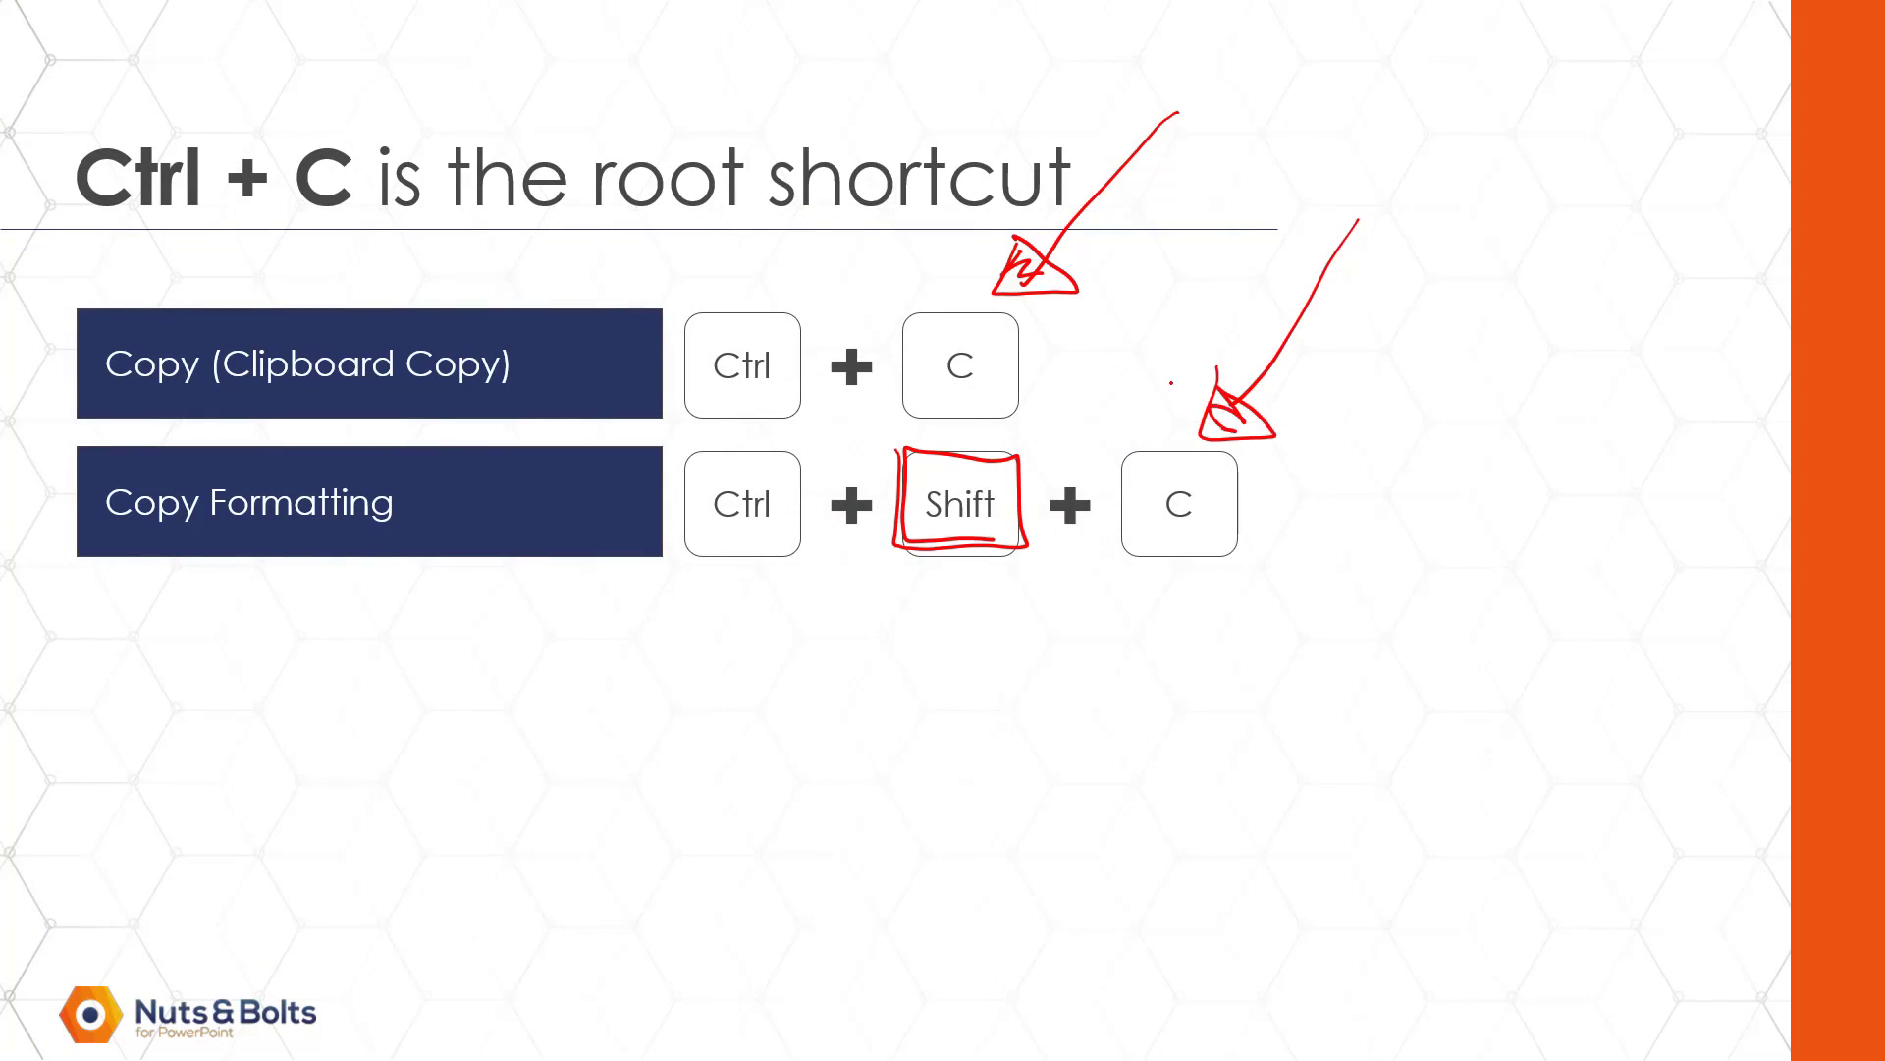
key("Right")
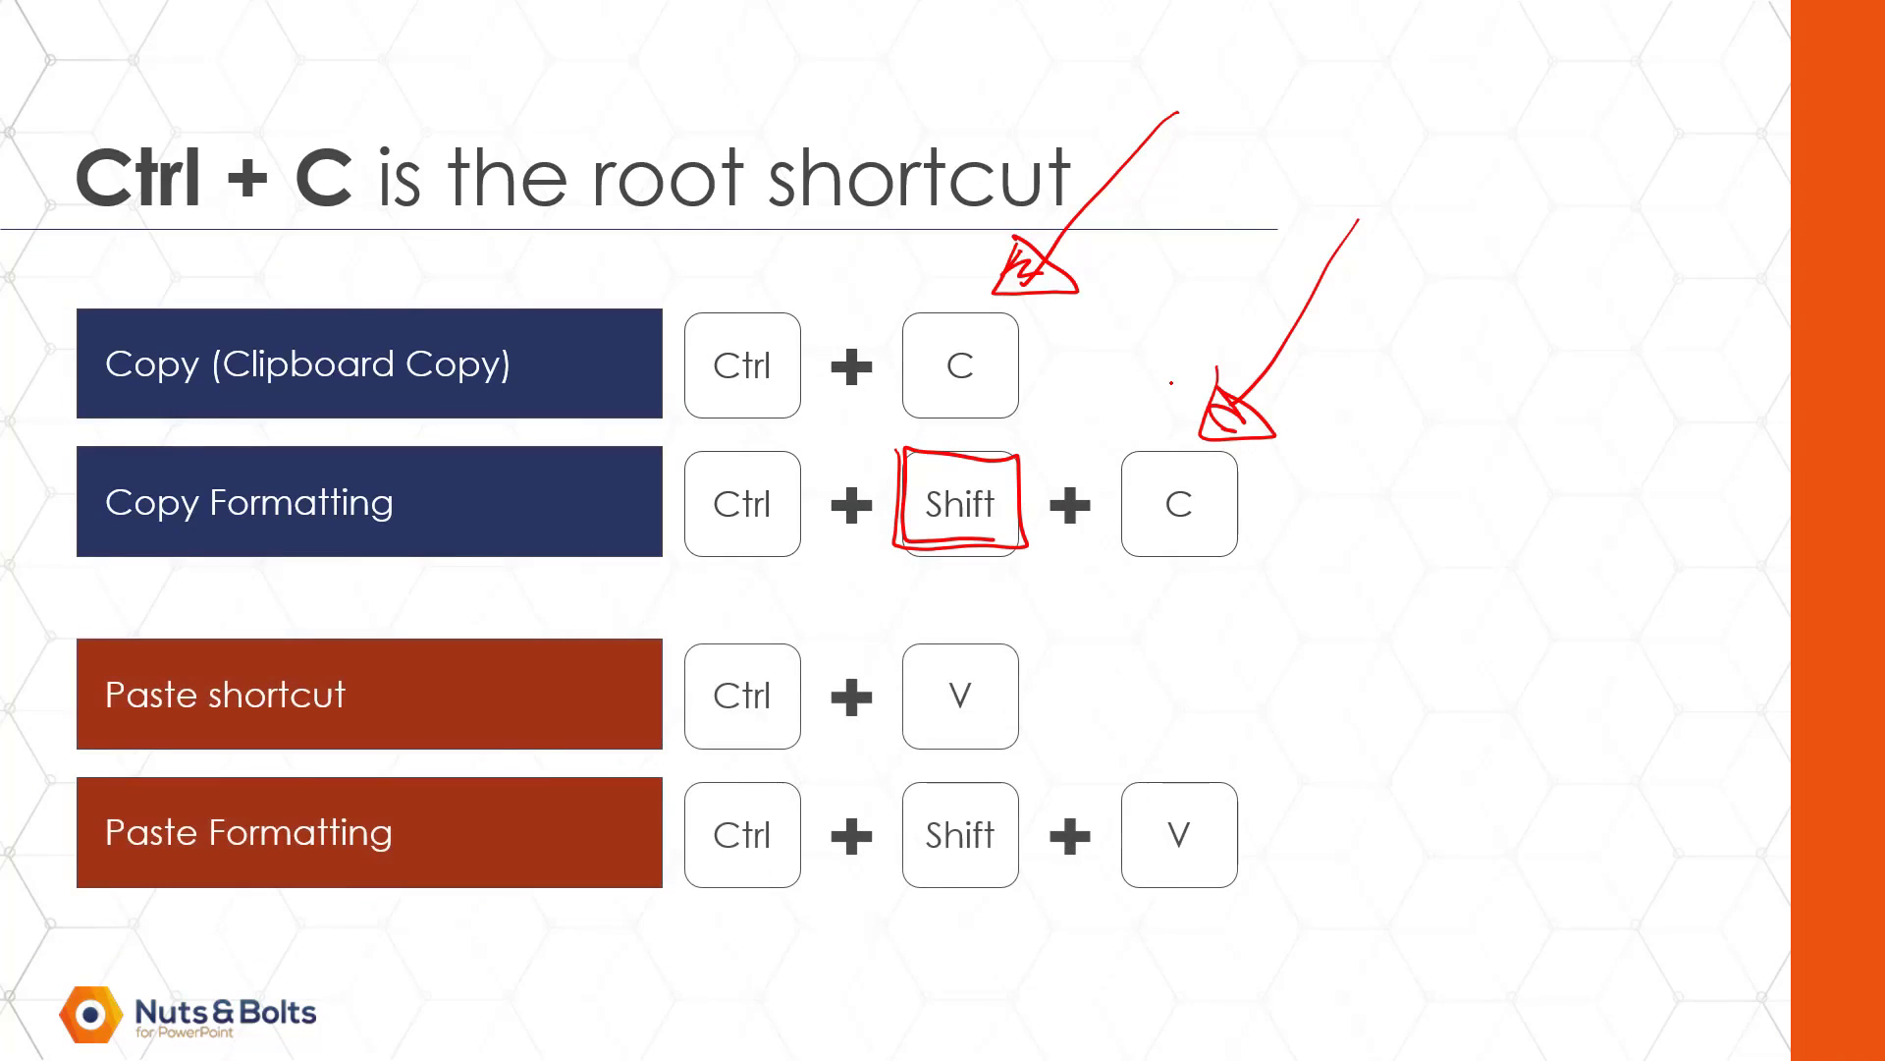
mouse_move(1094, 528)
left_mouse_down()
mouse_move(1023, 634)
mouse_move(1063, 648)
left_mouse_up()
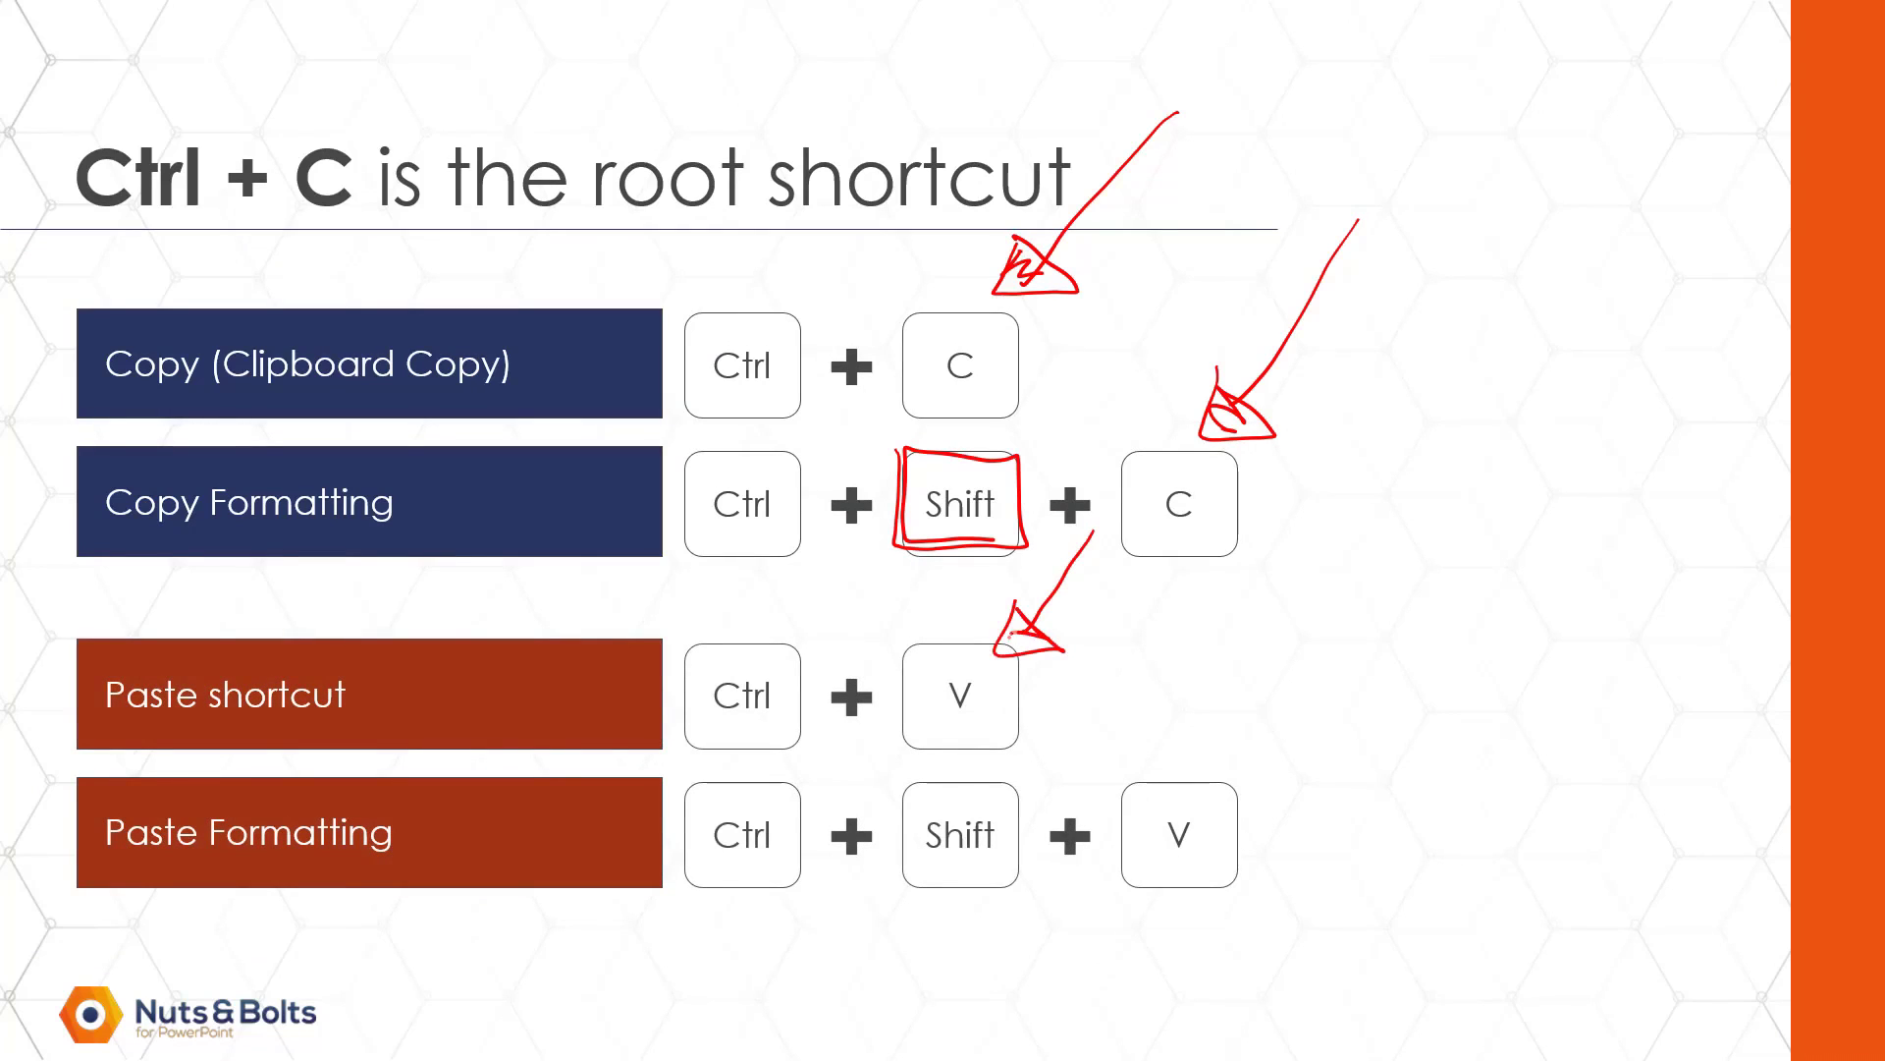
mouse_move(879, 362)
left_mouse_down()
mouse_move(791, 628)
mouse_move(887, 700)
left_mouse_up()
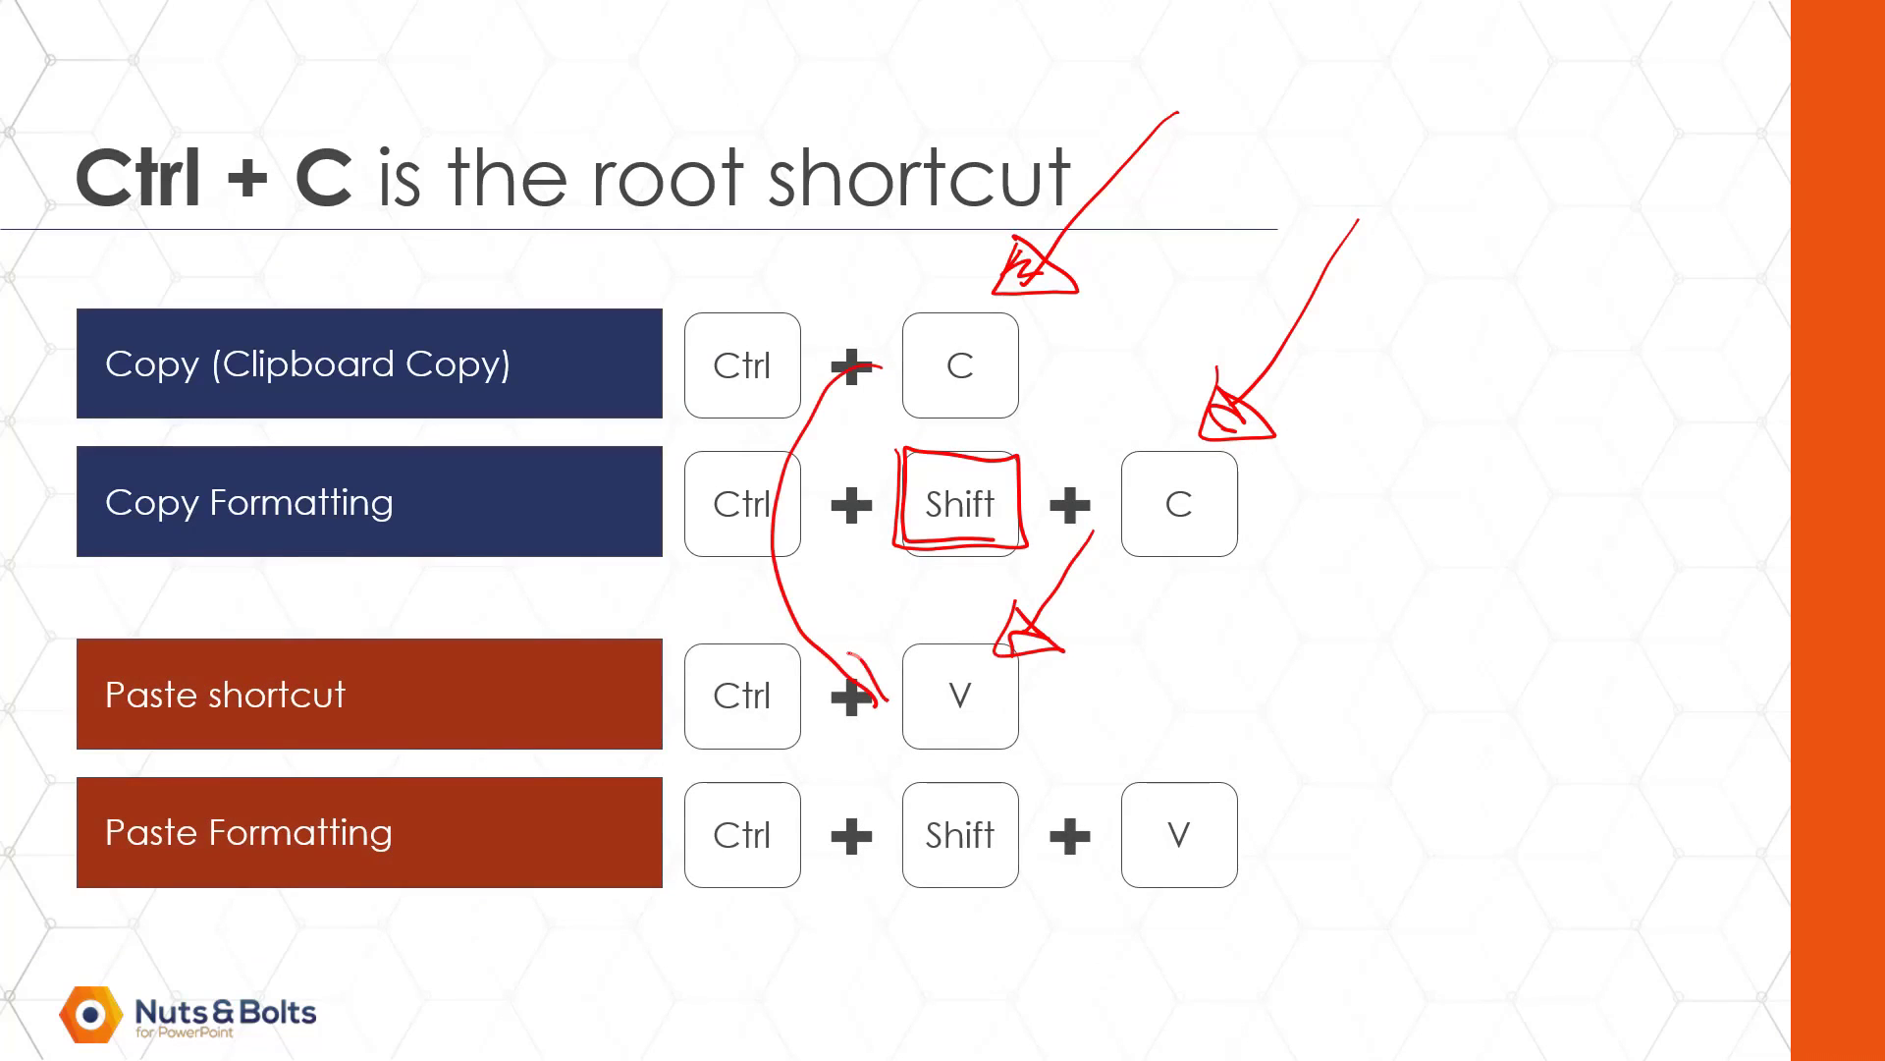
mouse_move(921, 788)
left_mouse_down()
mouse_move(902, 888)
mouse_move(918, 795)
left_mouse_up()
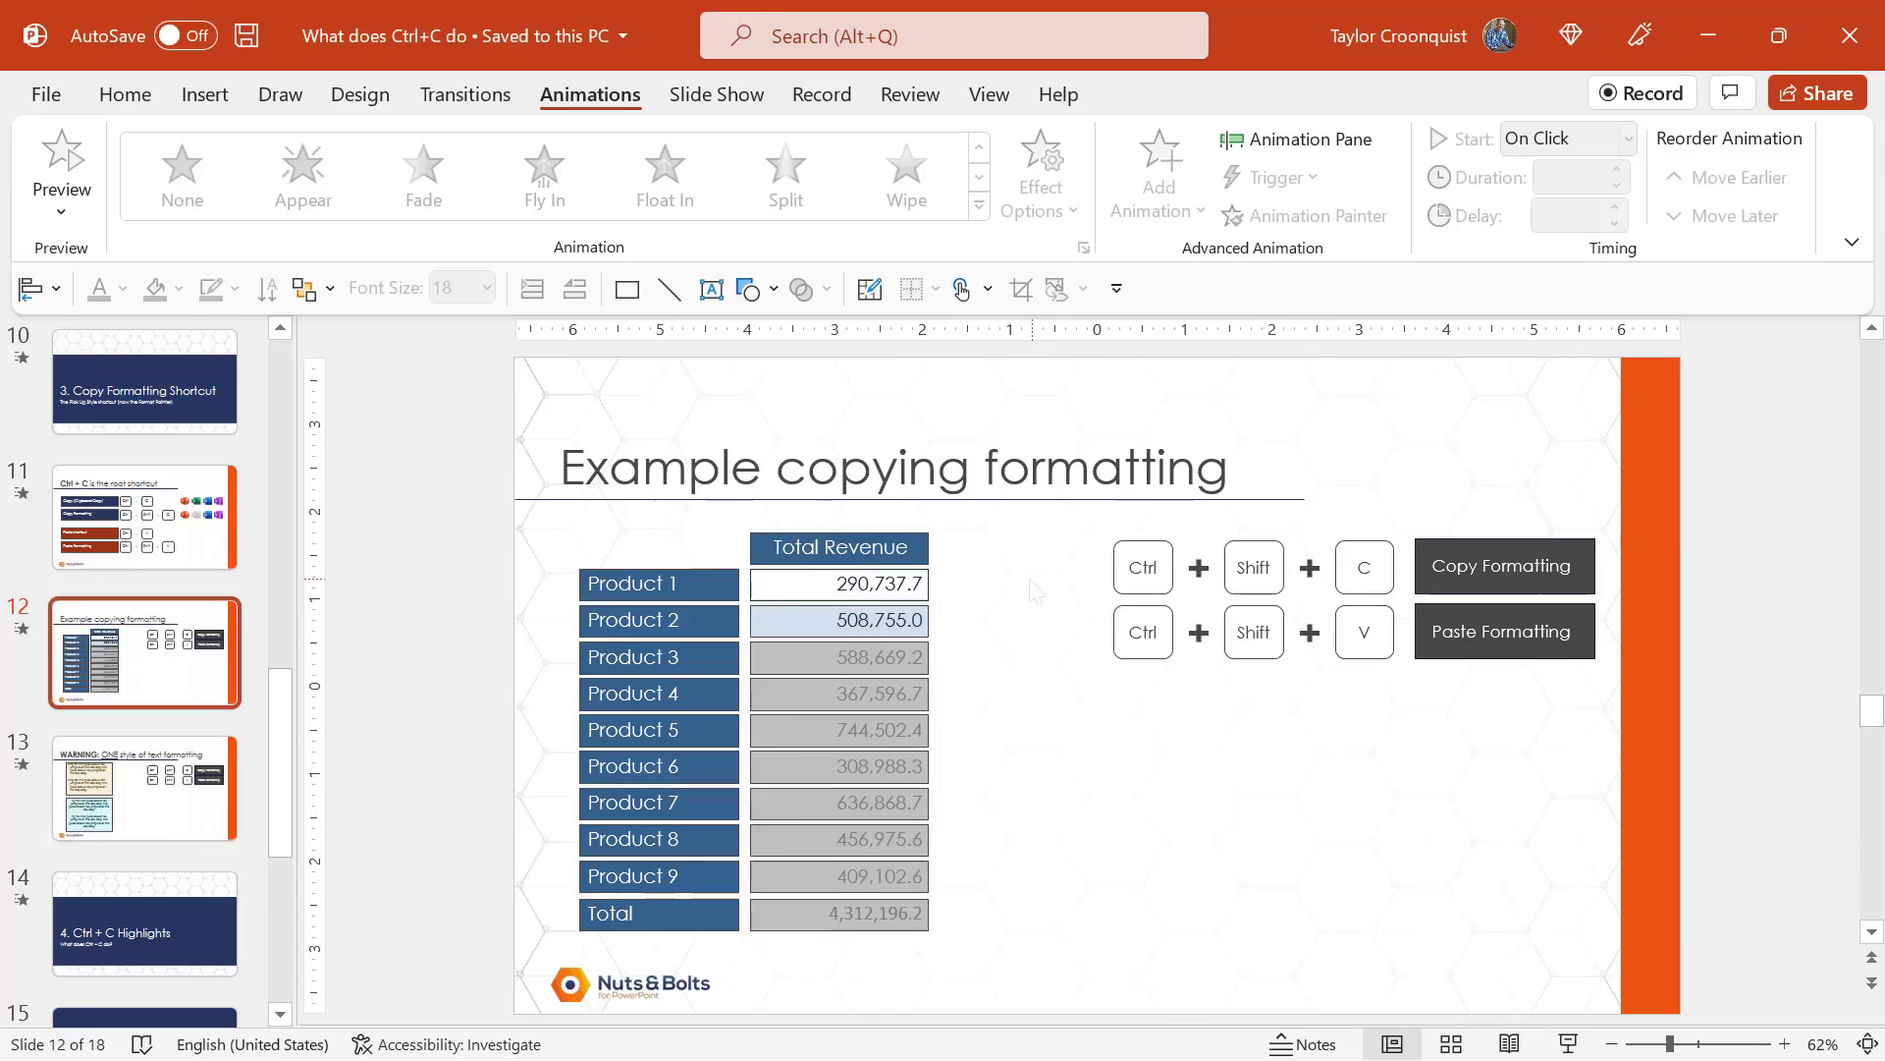
Step: Multi-select the Product 2 through 7 revenue cells in the table, then clear the selection
left_click_drag(445, 497, 1016, 951)
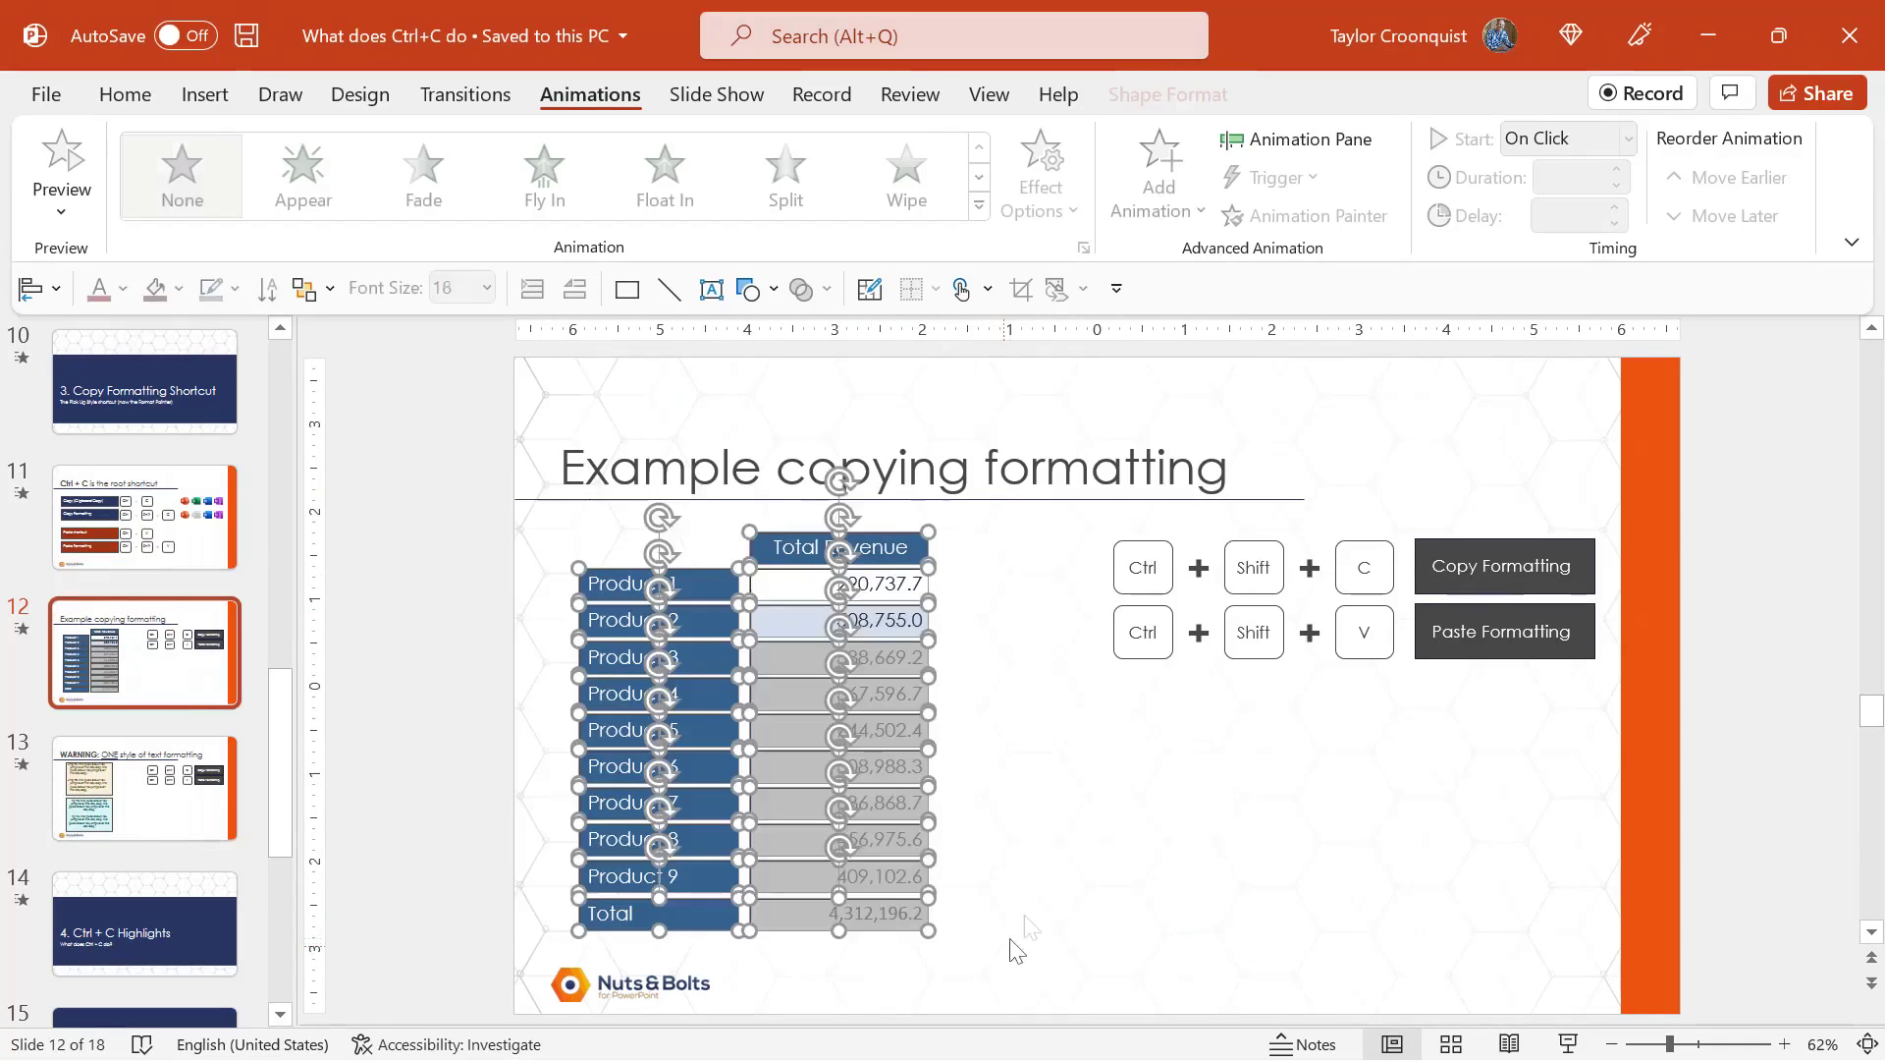
left_click(1016, 951)
left_click(928, 582)
left_click(915, 623, "shift")
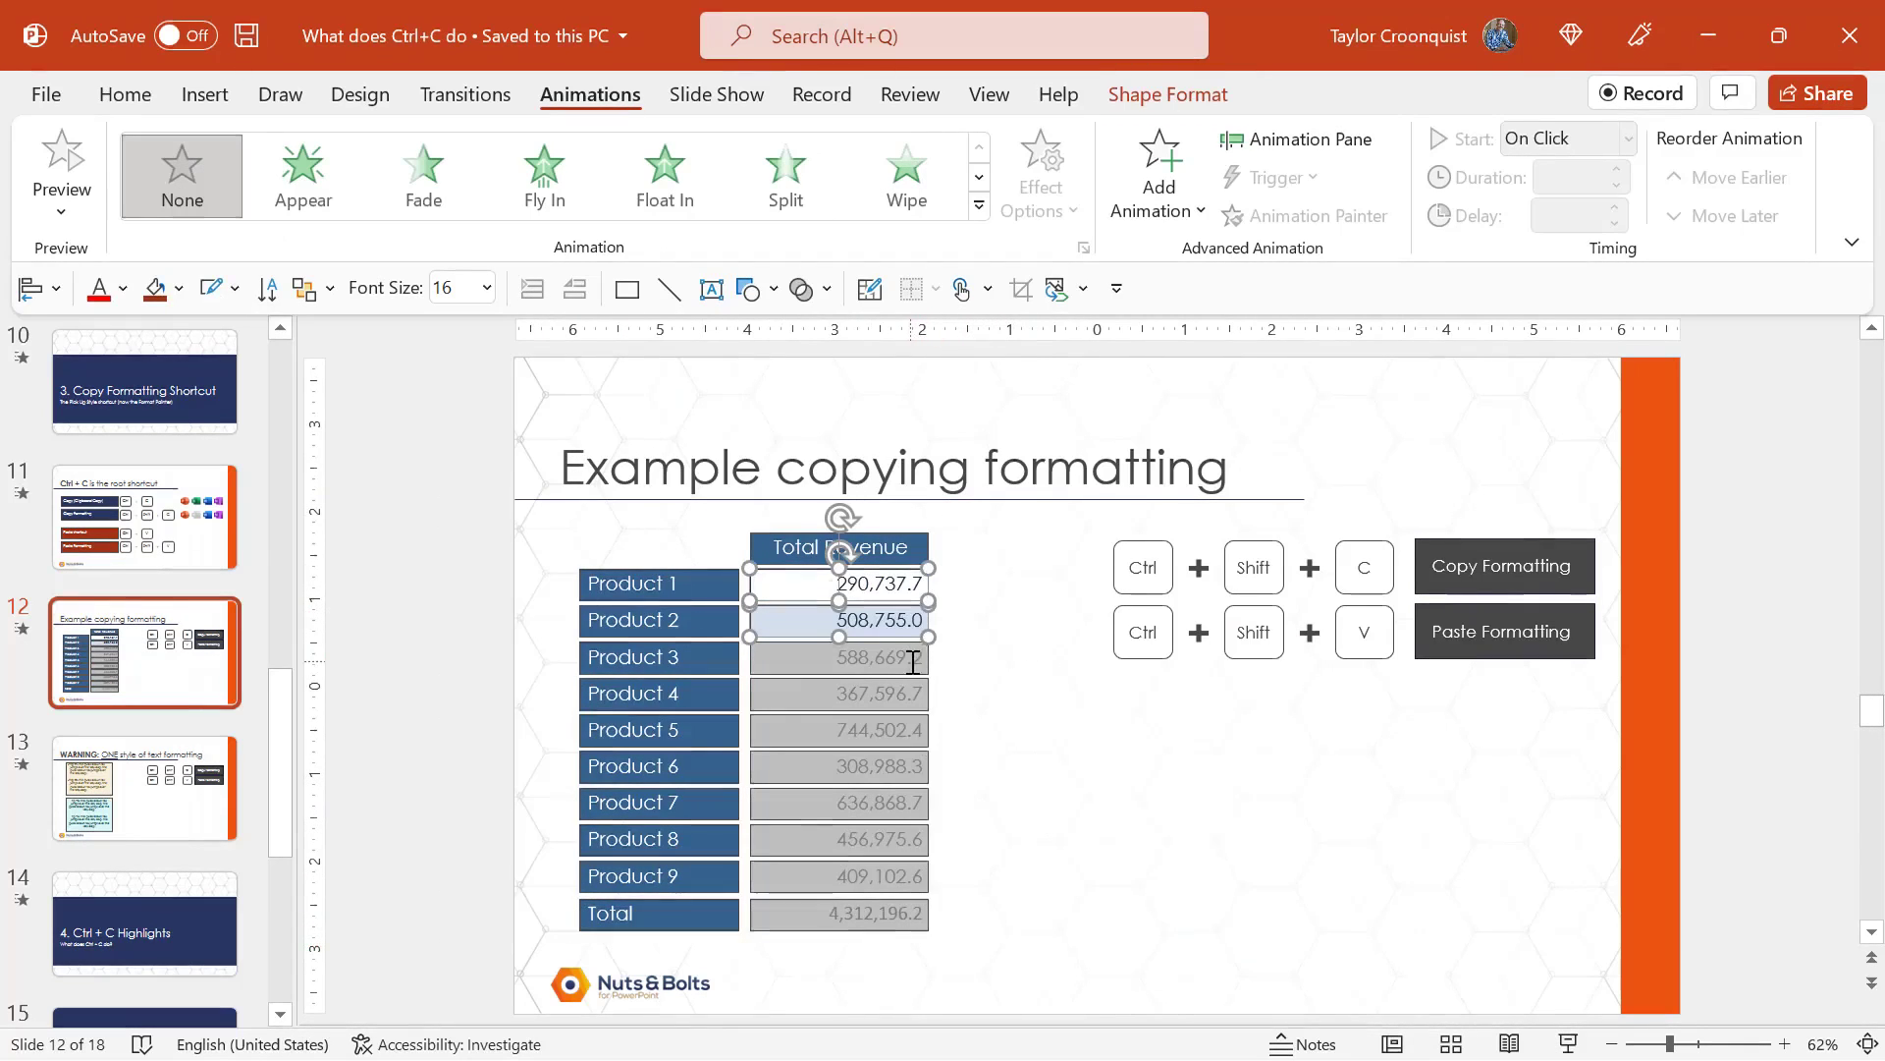
left_click(913, 660, "shift")
left_click(899, 695, "shift")
left_click(893, 732, "shift")
left_click(889, 768, "shift")
left_click(887, 806, "shift")
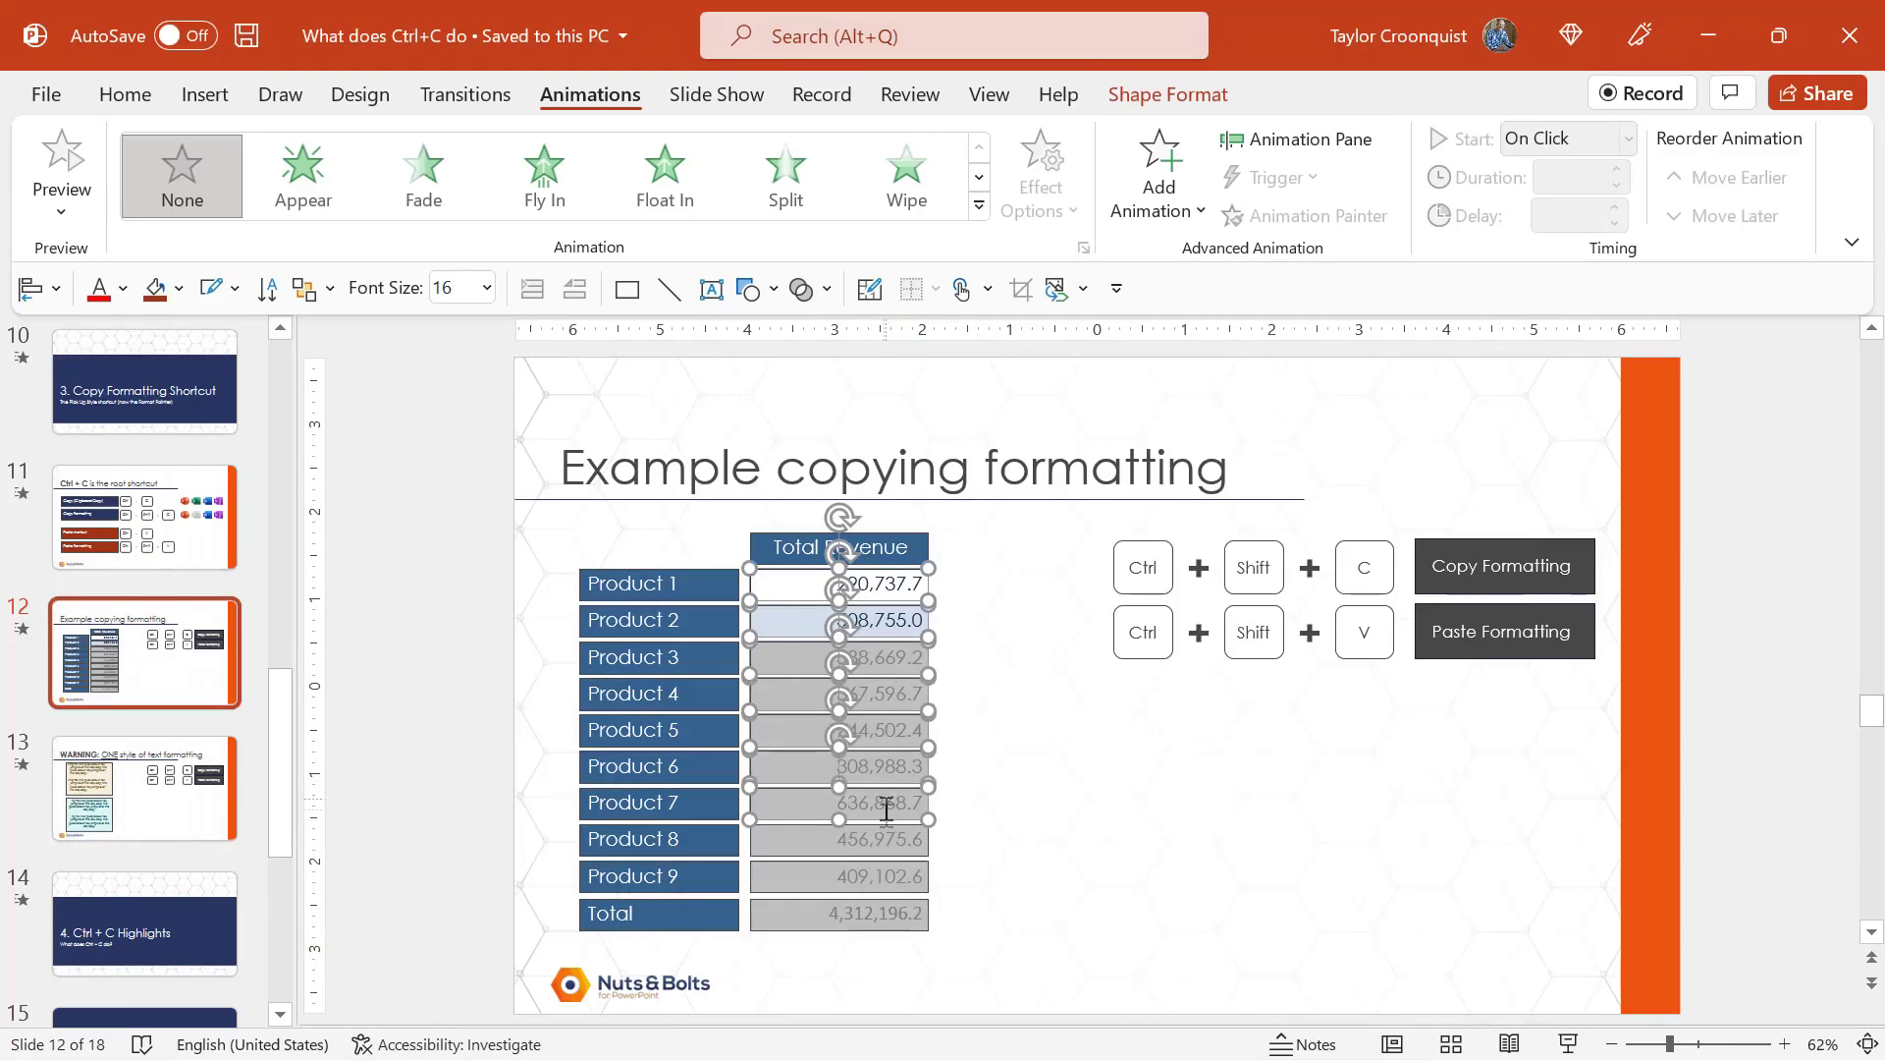
left_click(1085, 833)
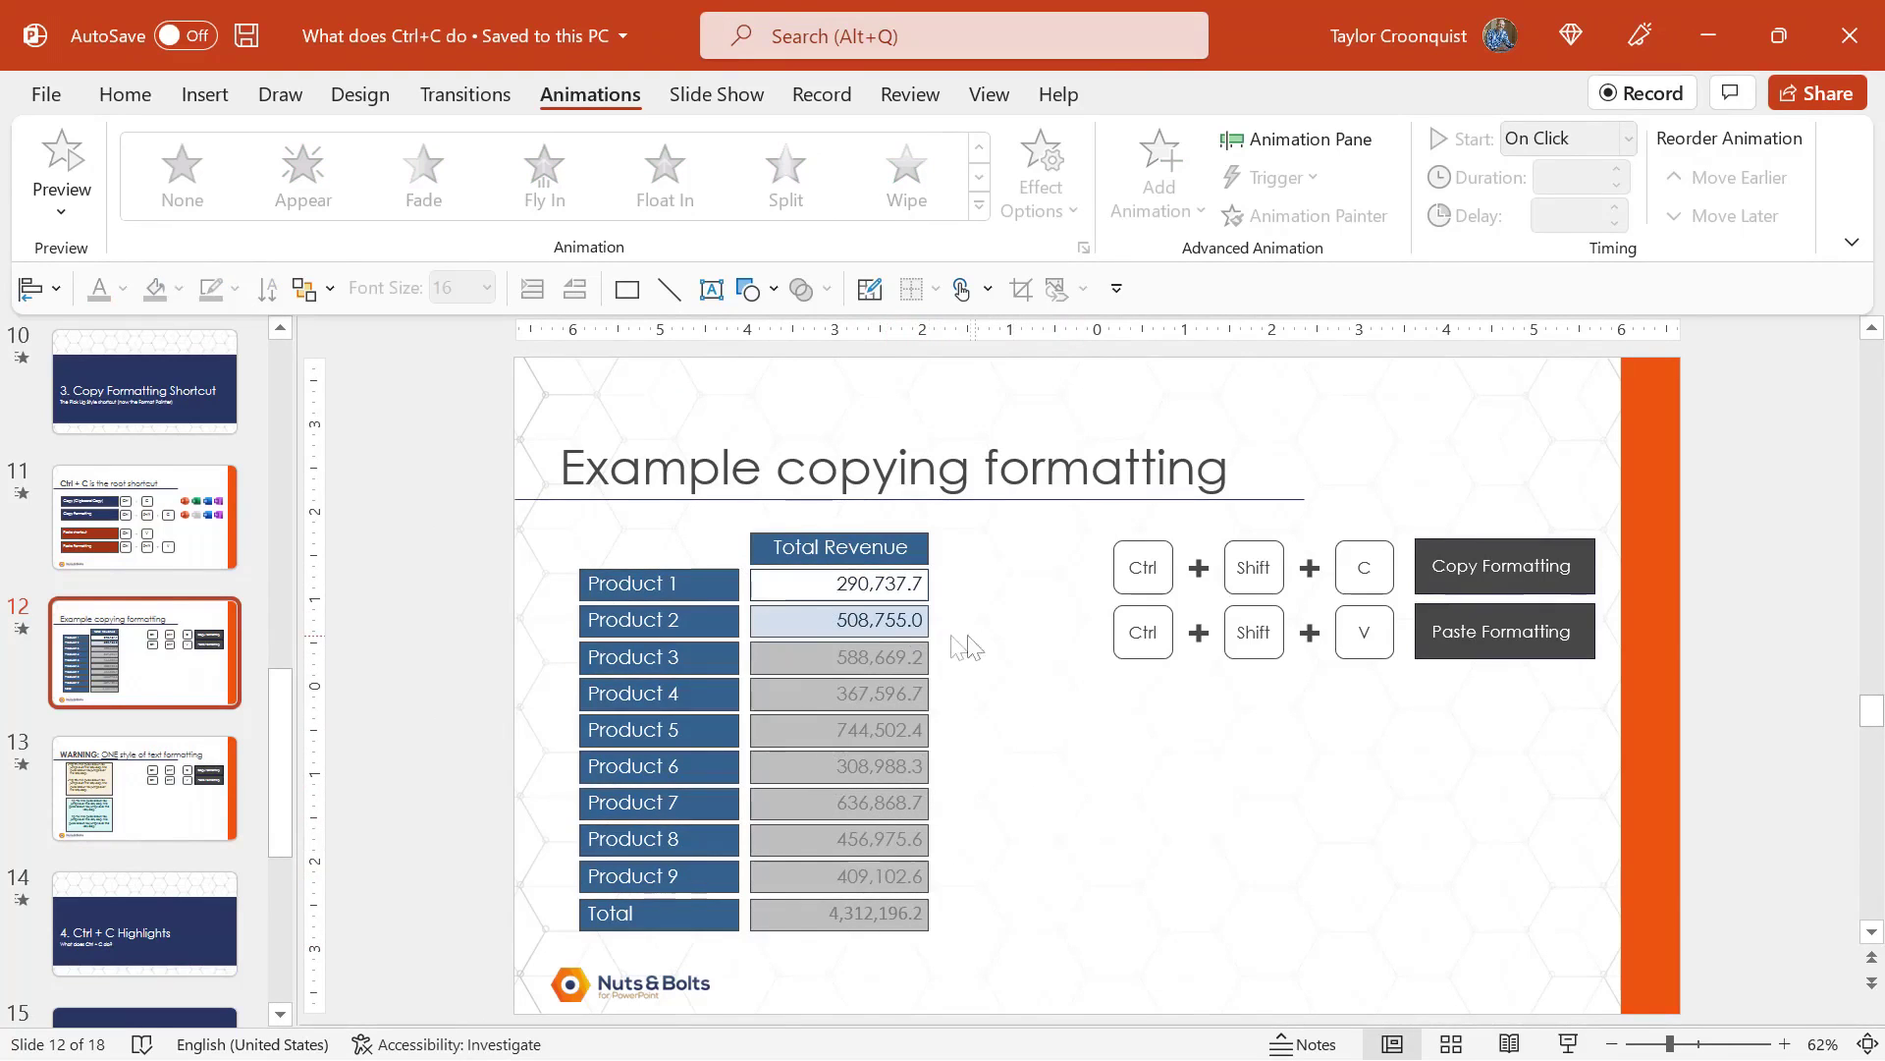
Step: Select the Product 2 and Product 1 revenue cells, then the shortcut keys group
left_click(901, 636)
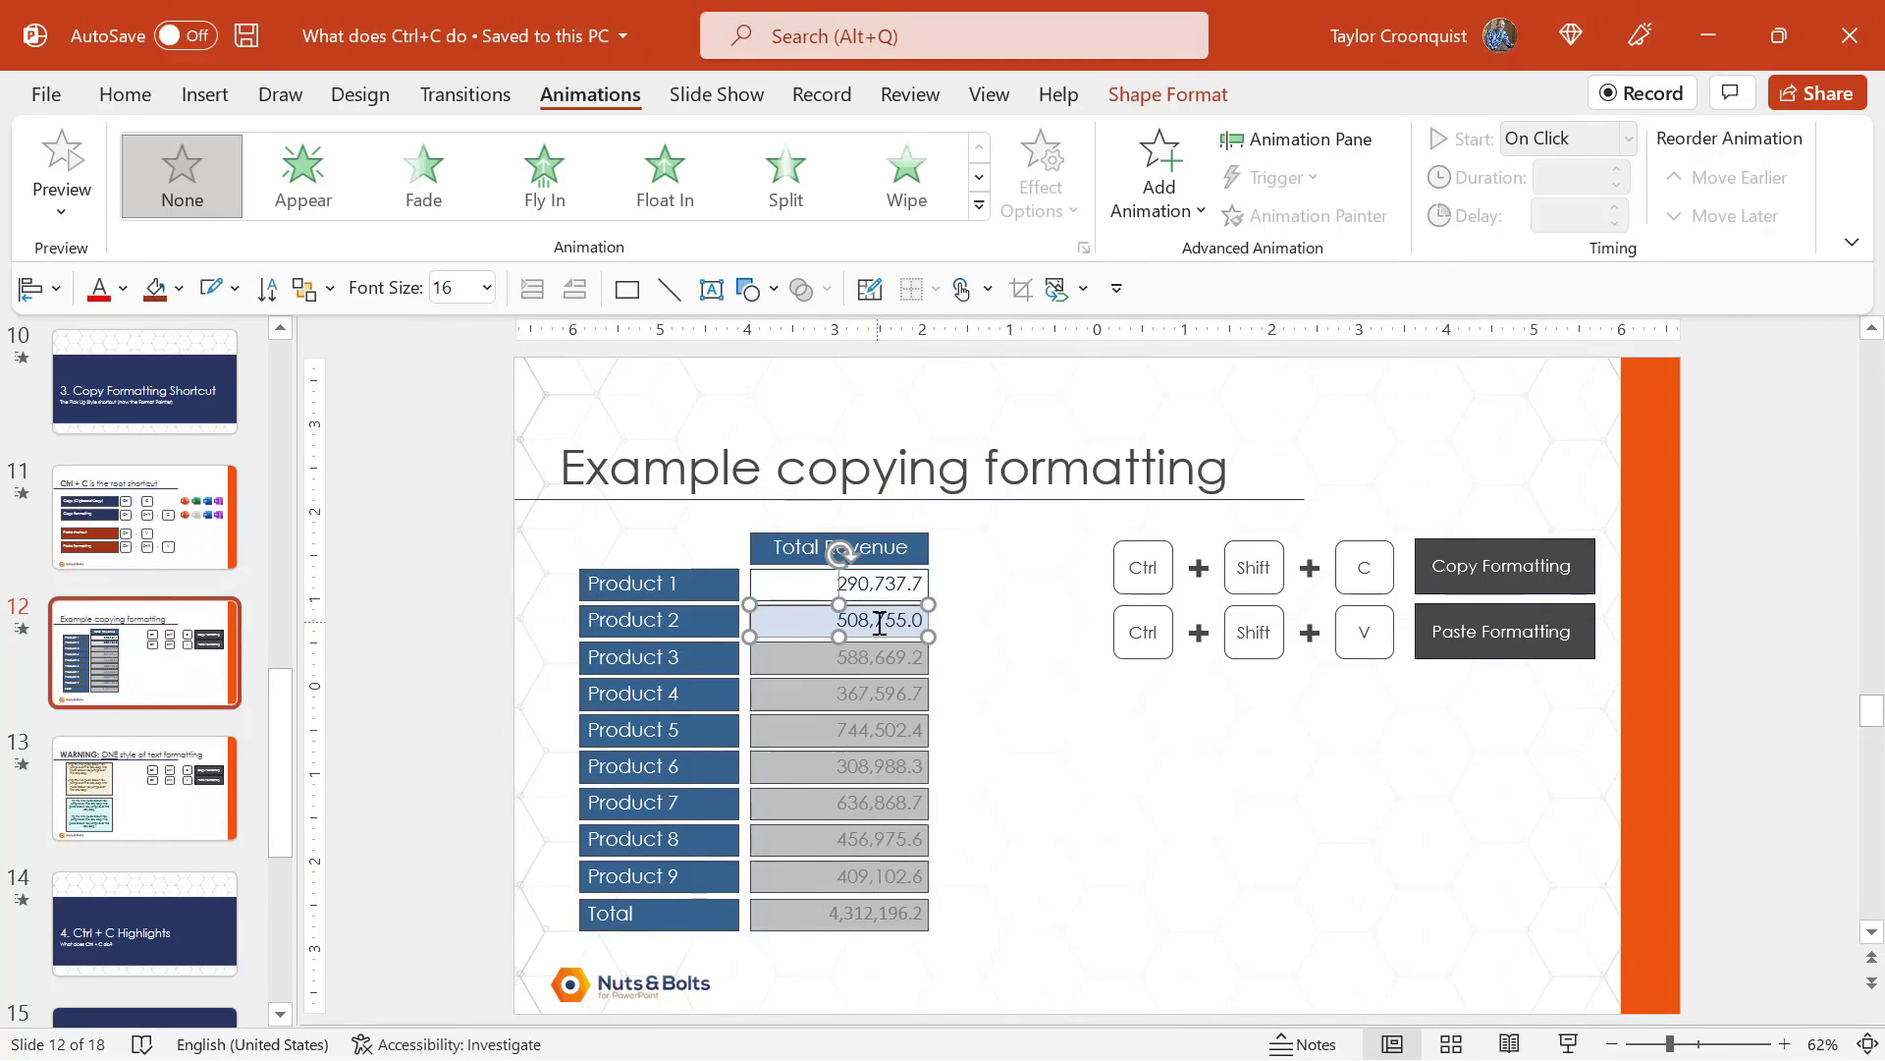
left_click(862, 583)
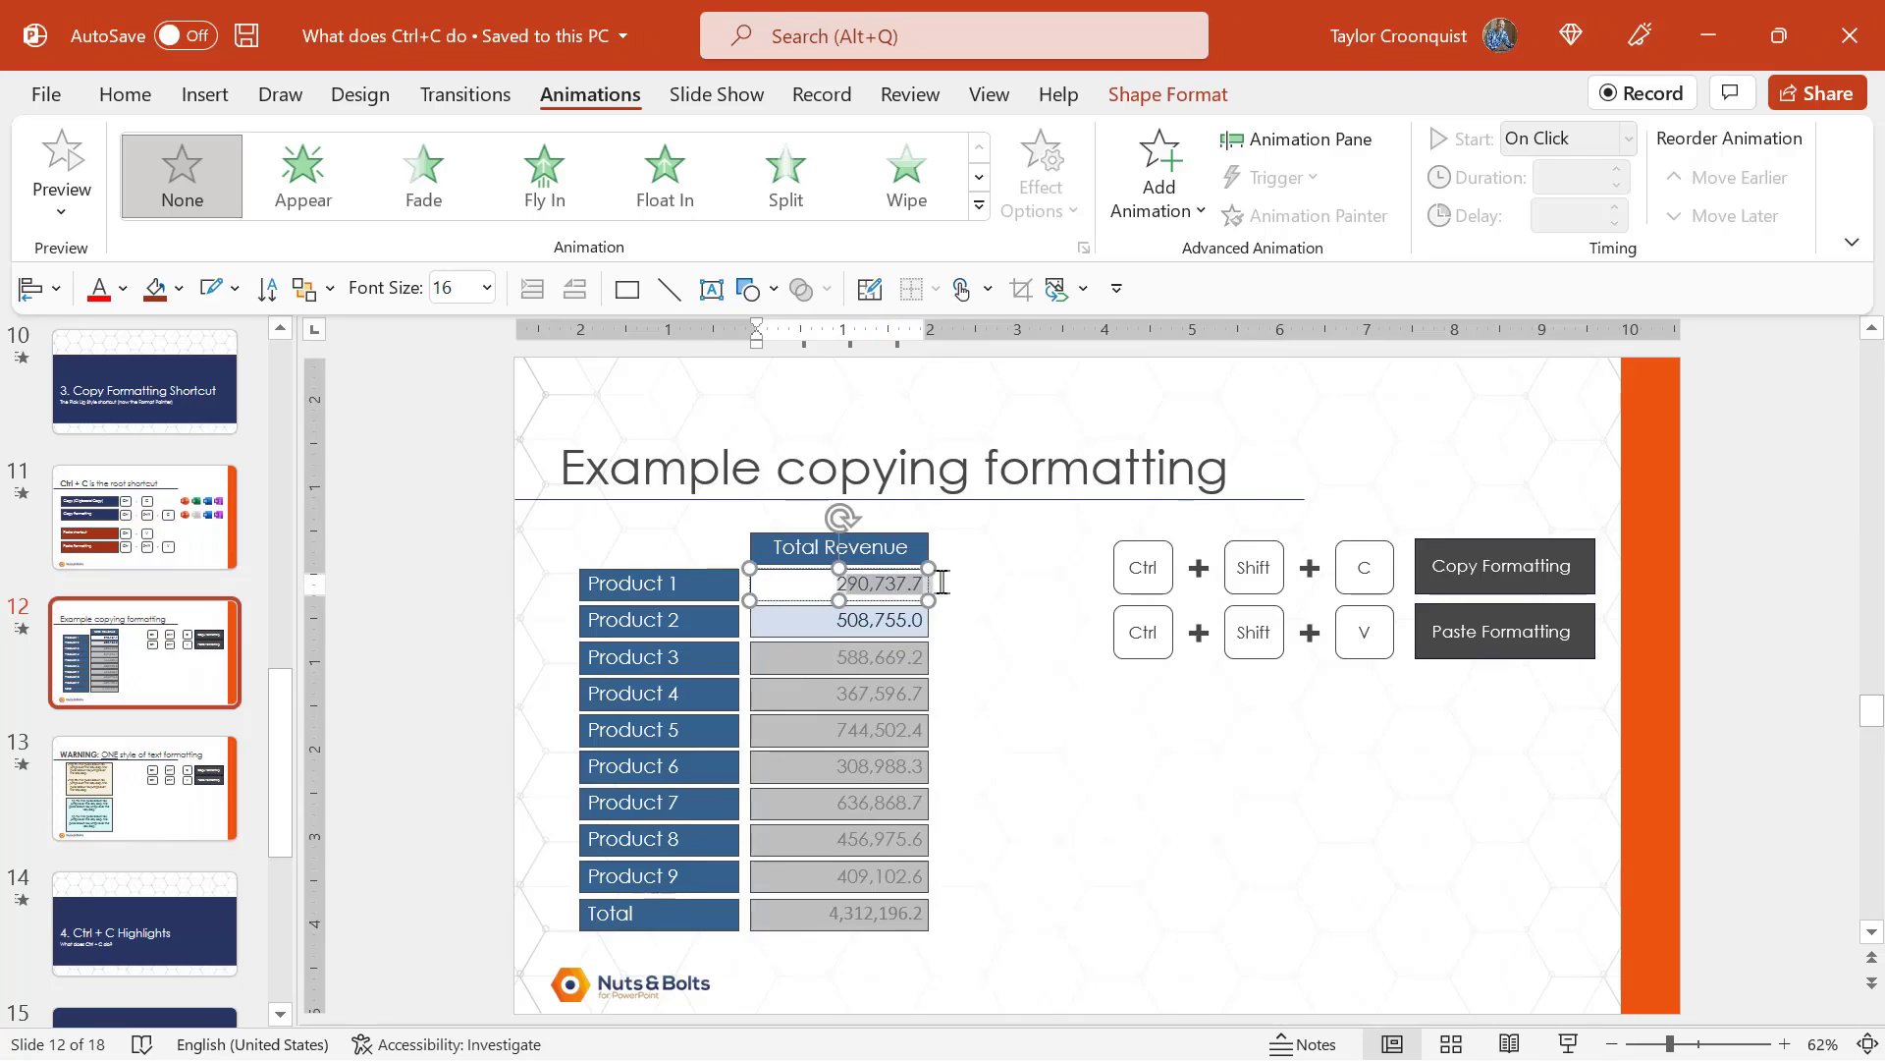
left_click(1041, 699)
left_click(1129, 656)
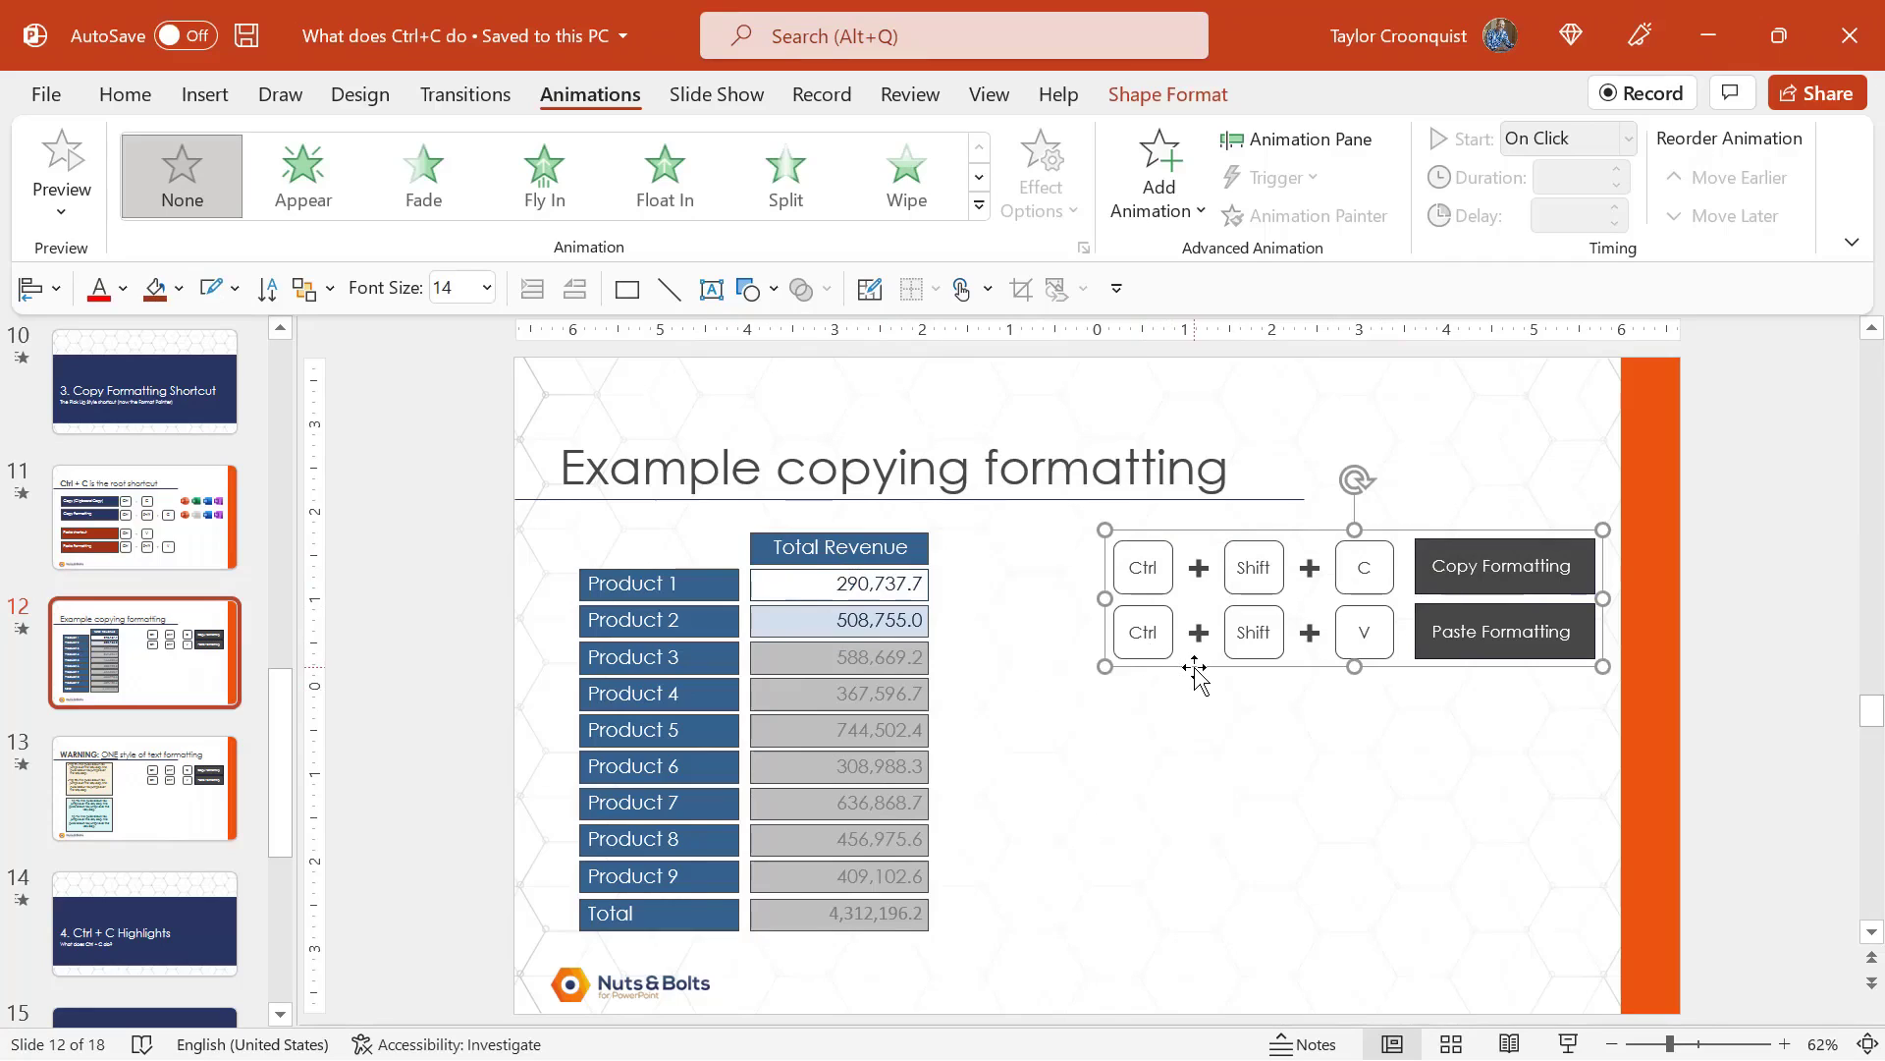
Step: Paste Product 1's white formatting onto the Product 3, 5, 7 and 9 revenue cells
left_click(932, 585)
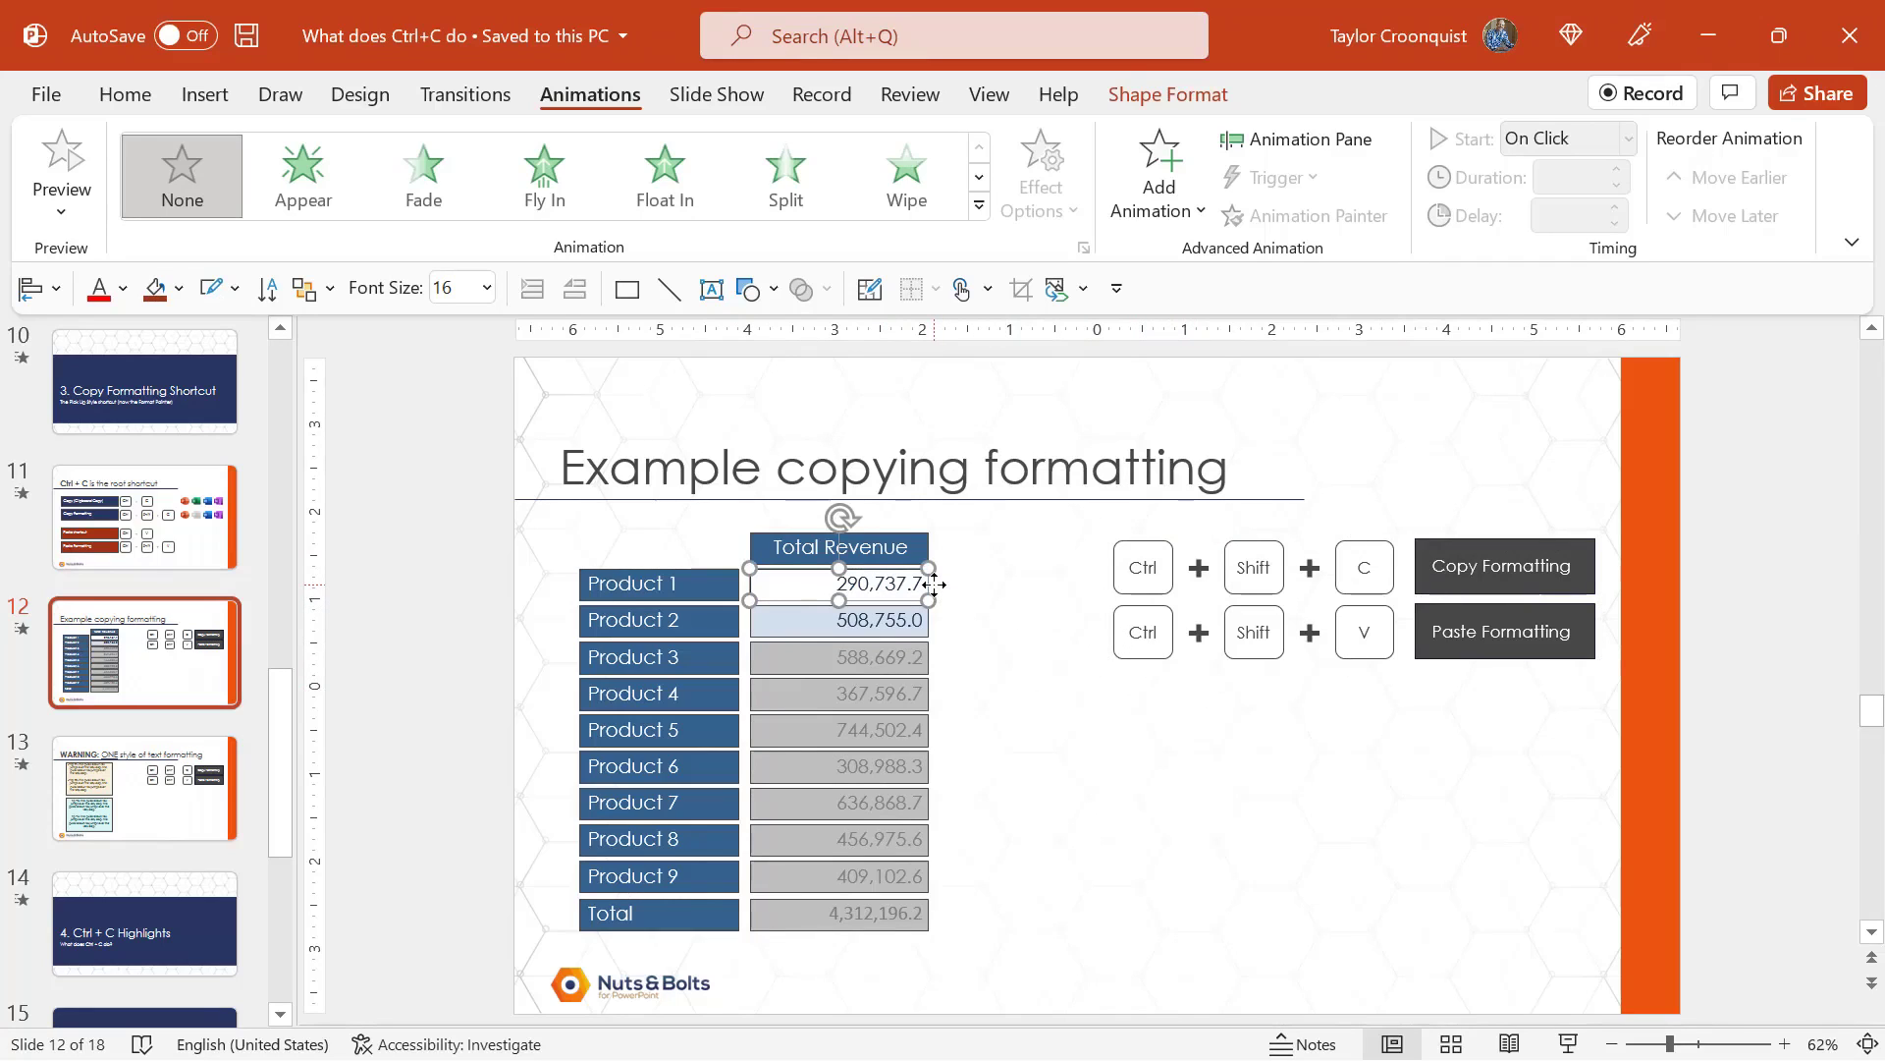
left_click(925, 657)
key("ctrl+shift+v")
left_click(928, 729)
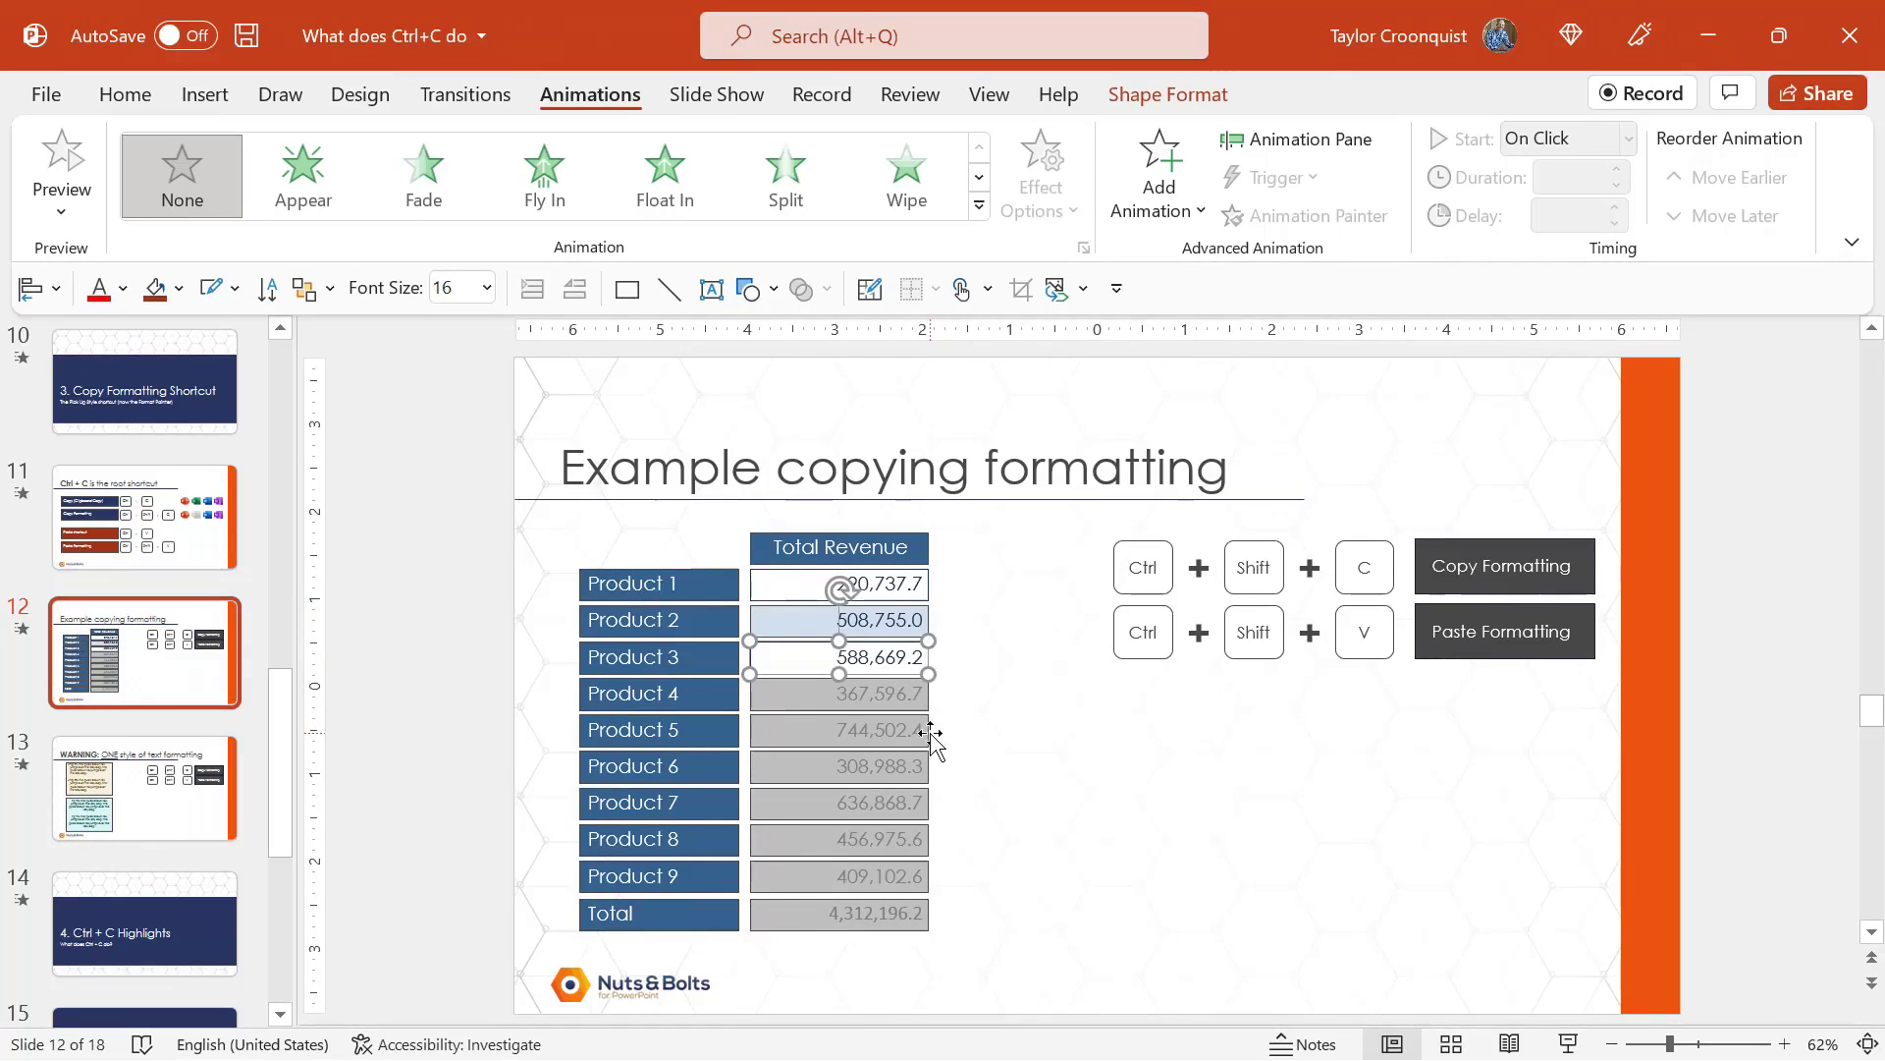
key("ctrl+shift+v")
left_click(929, 802)
key("ctrl+shift+v")
left_click(929, 876)
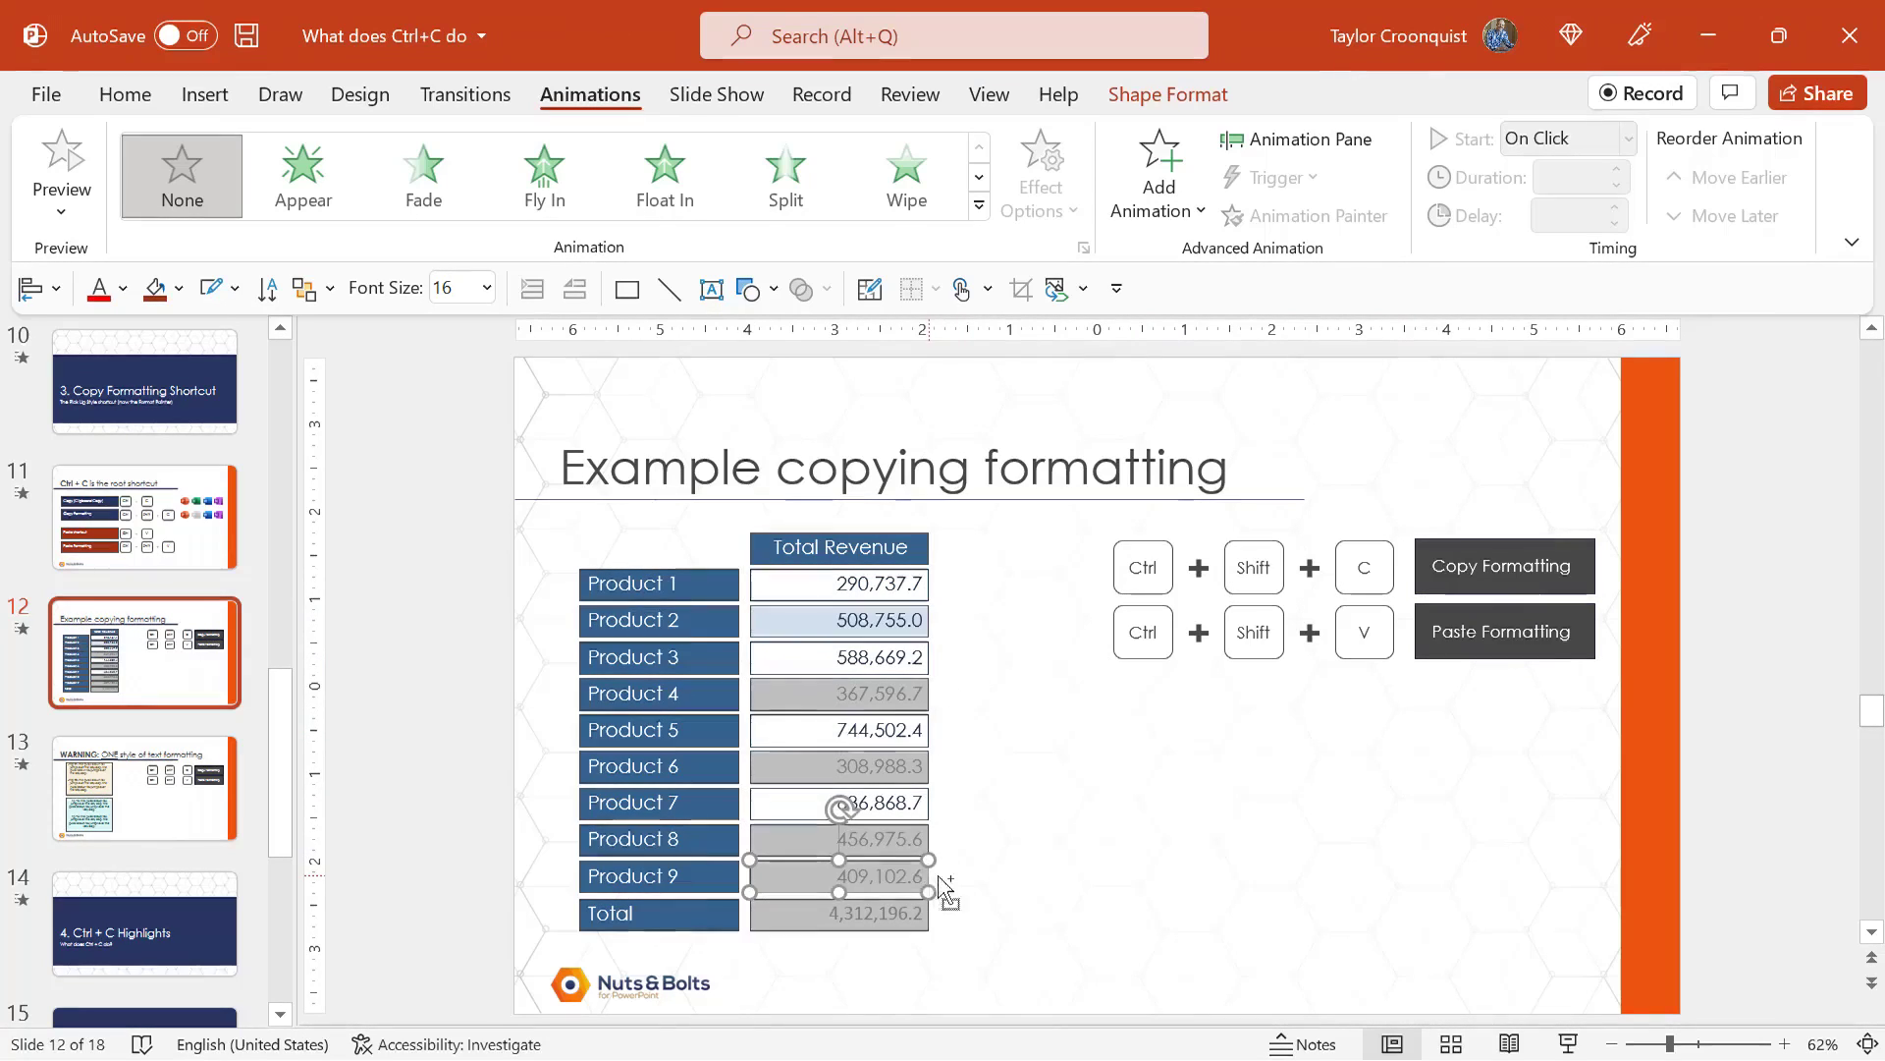
key("ctrl+shift+v")
left_click(1029, 707)
Step: Apply Product 2's light-blue formatting to the Product 4, 6, 8 and Total cells
left_click(925, 621)
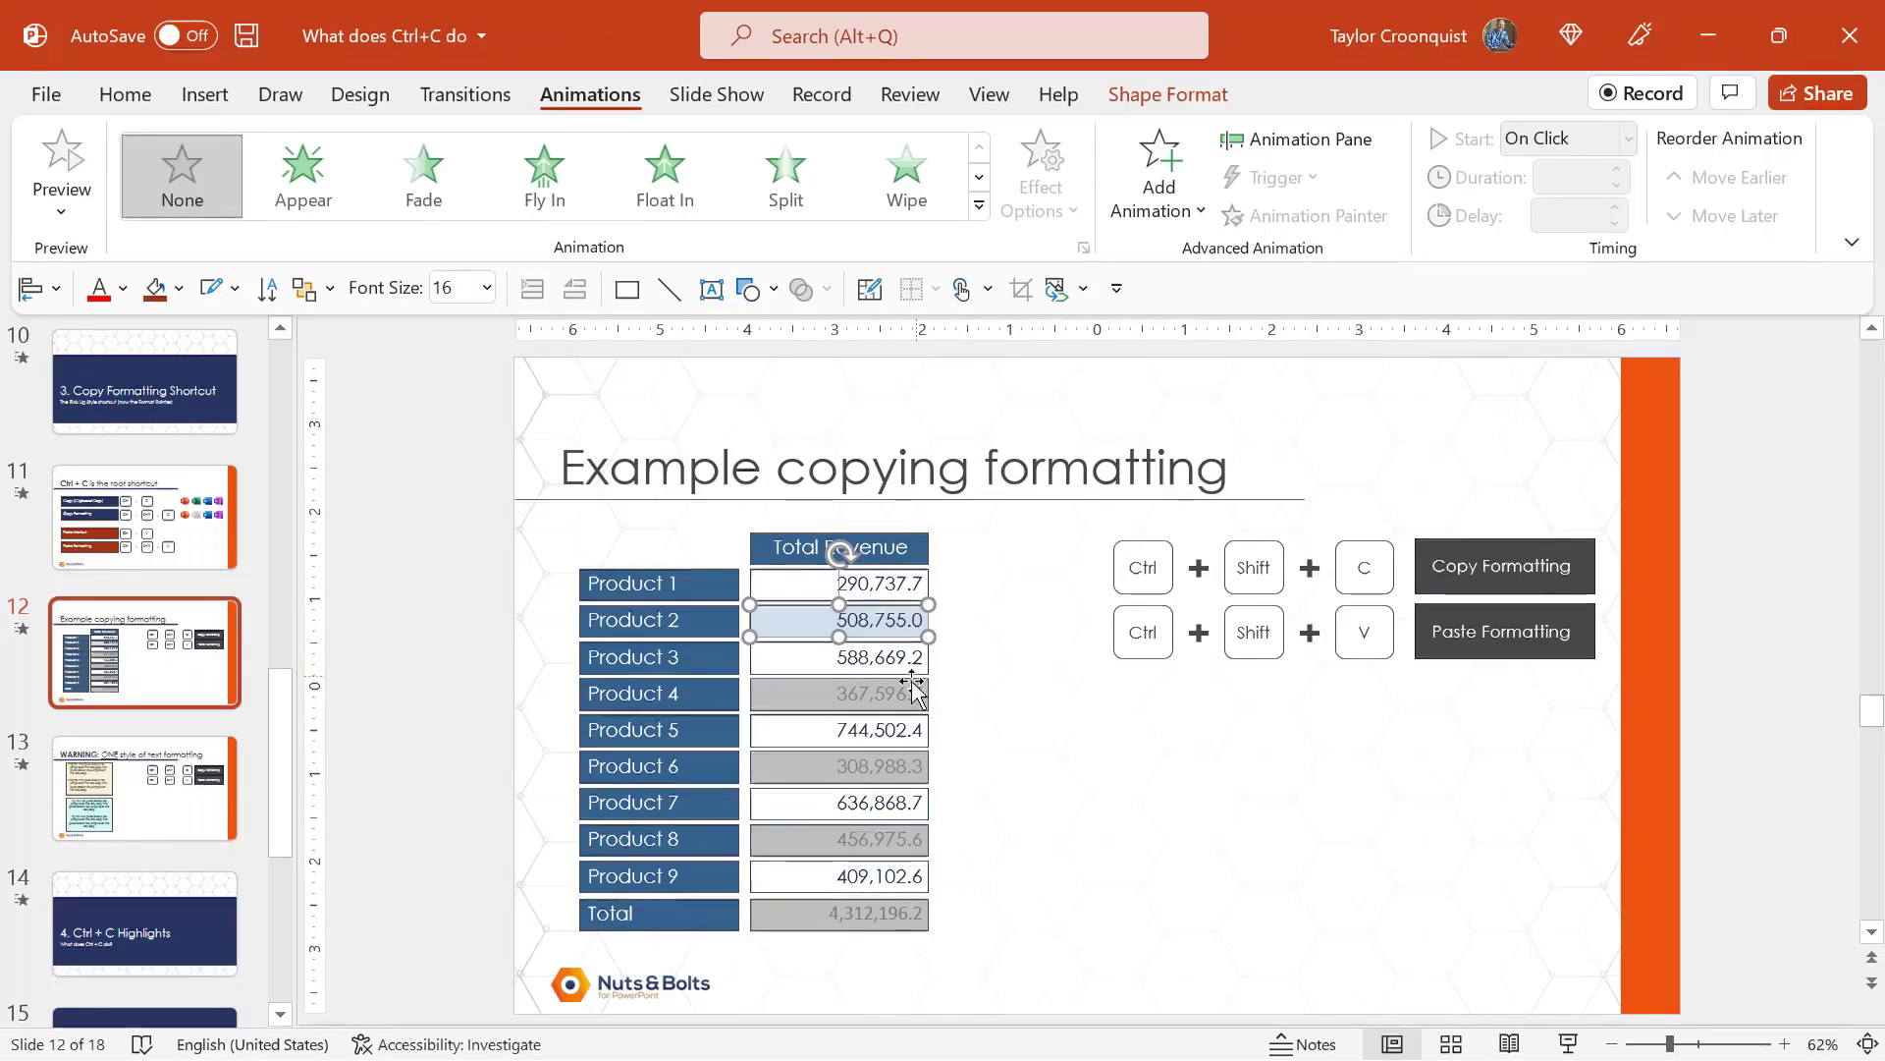
left_click(882, 692)
left_click(868, 767, "shift")
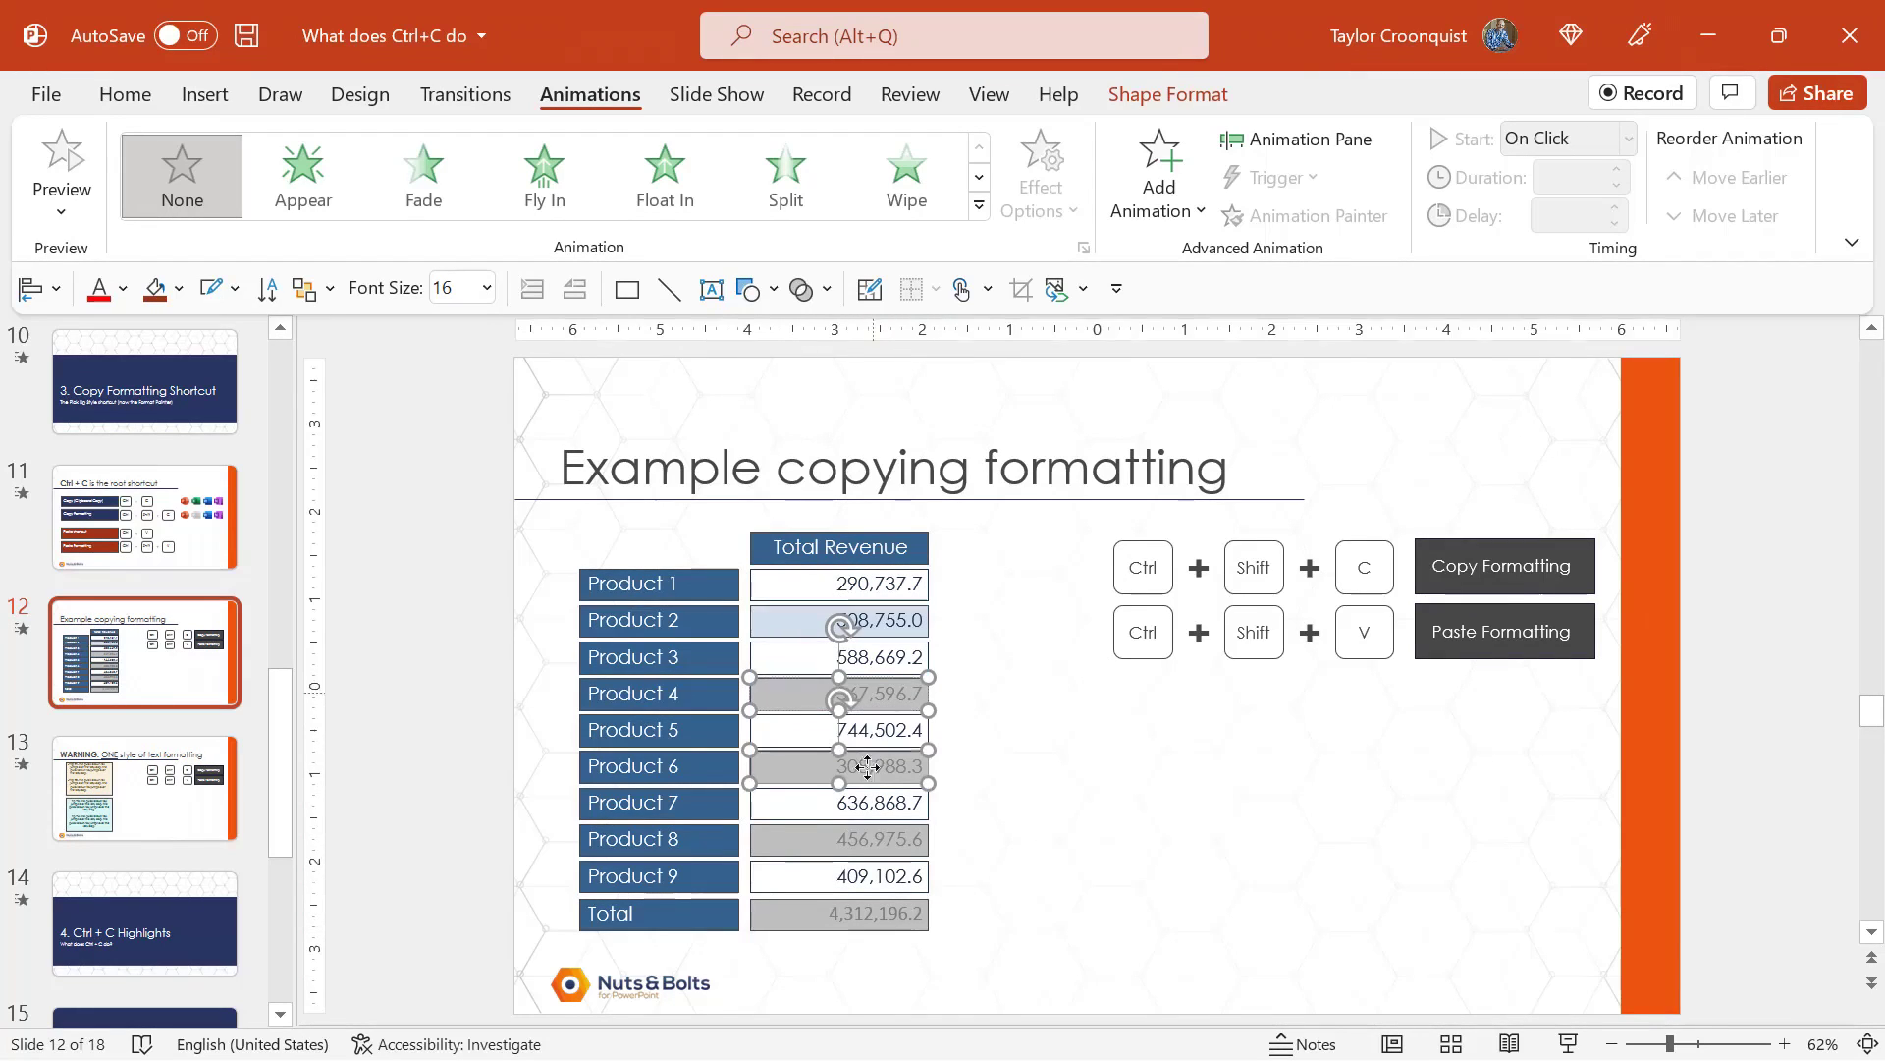
left_click(869, 840, "shift")
left_click(860, 914, "shift")
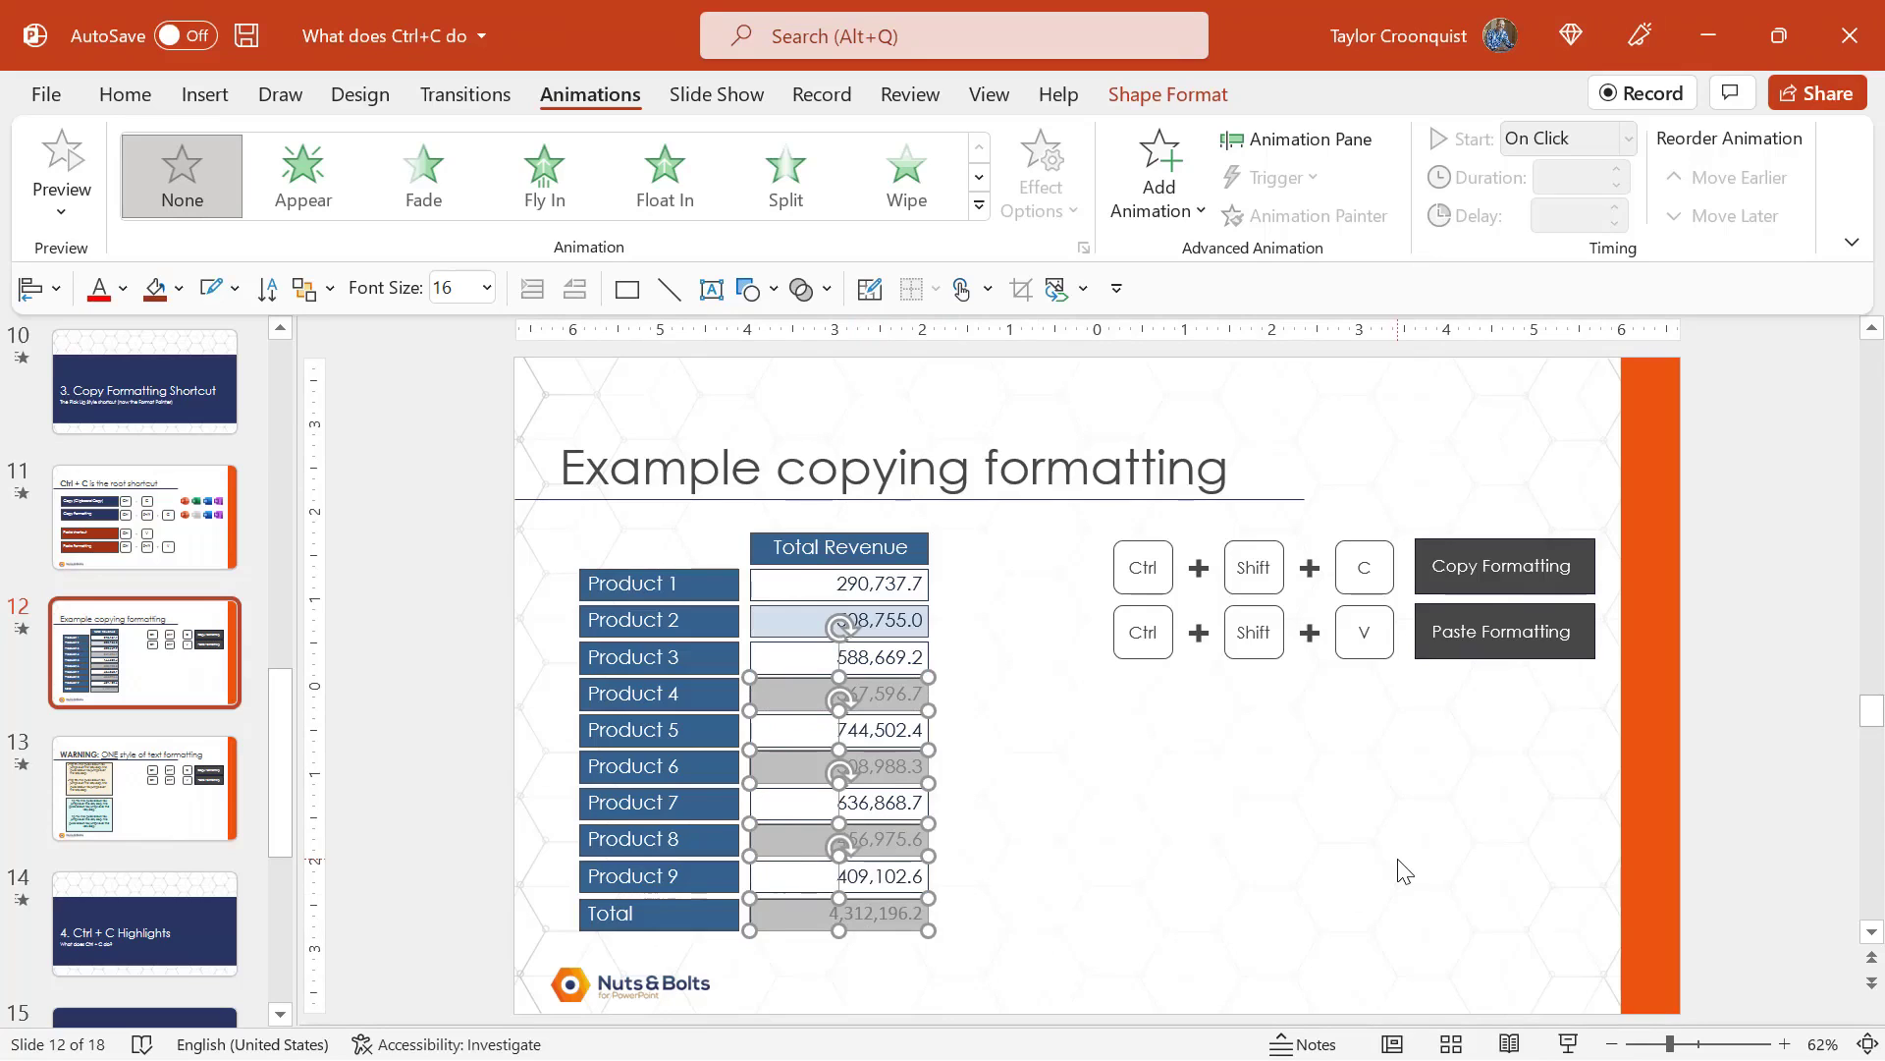
key("ctrl+shift+v")
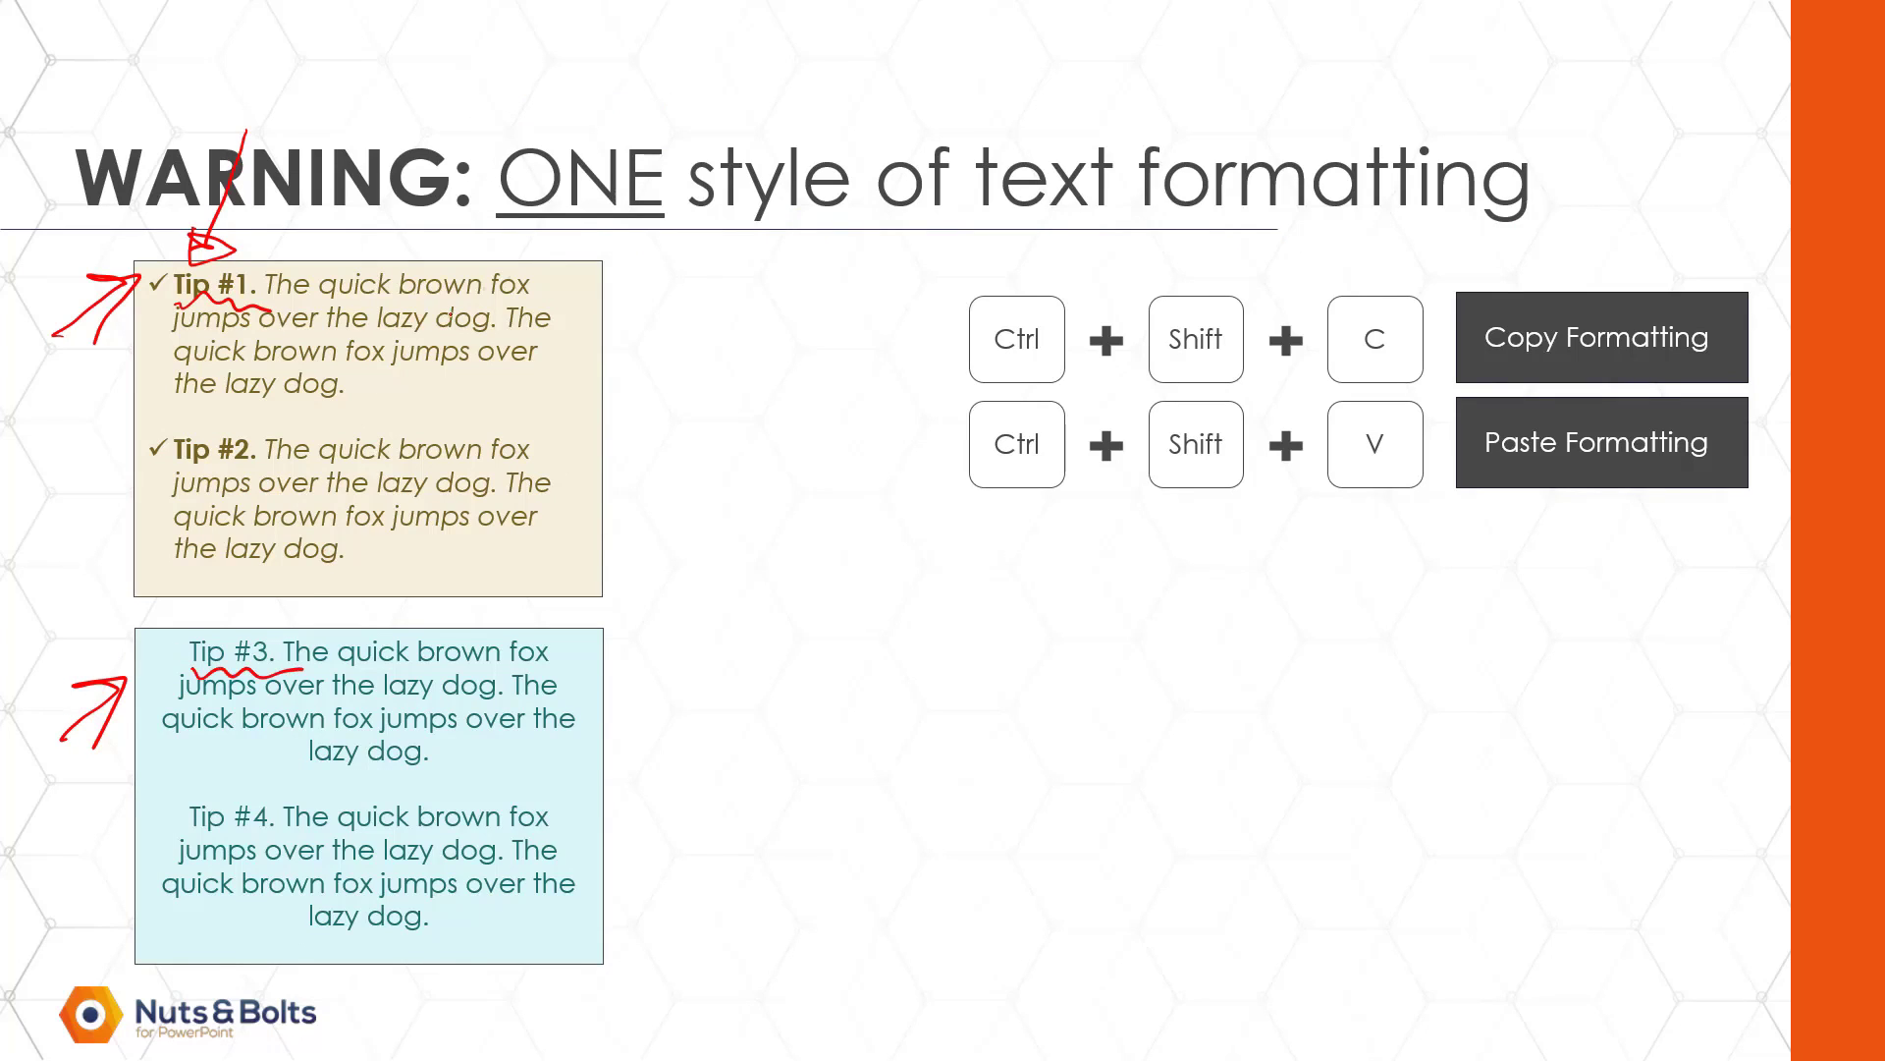
Step: Draw a red ink arrow pointing at the Tip #1 text on the warning slide
mouse_move(571, 156)
left_mouse_down()
mouse_move(460, 293)
mouse_move(486, 280)
left_mouse_up()
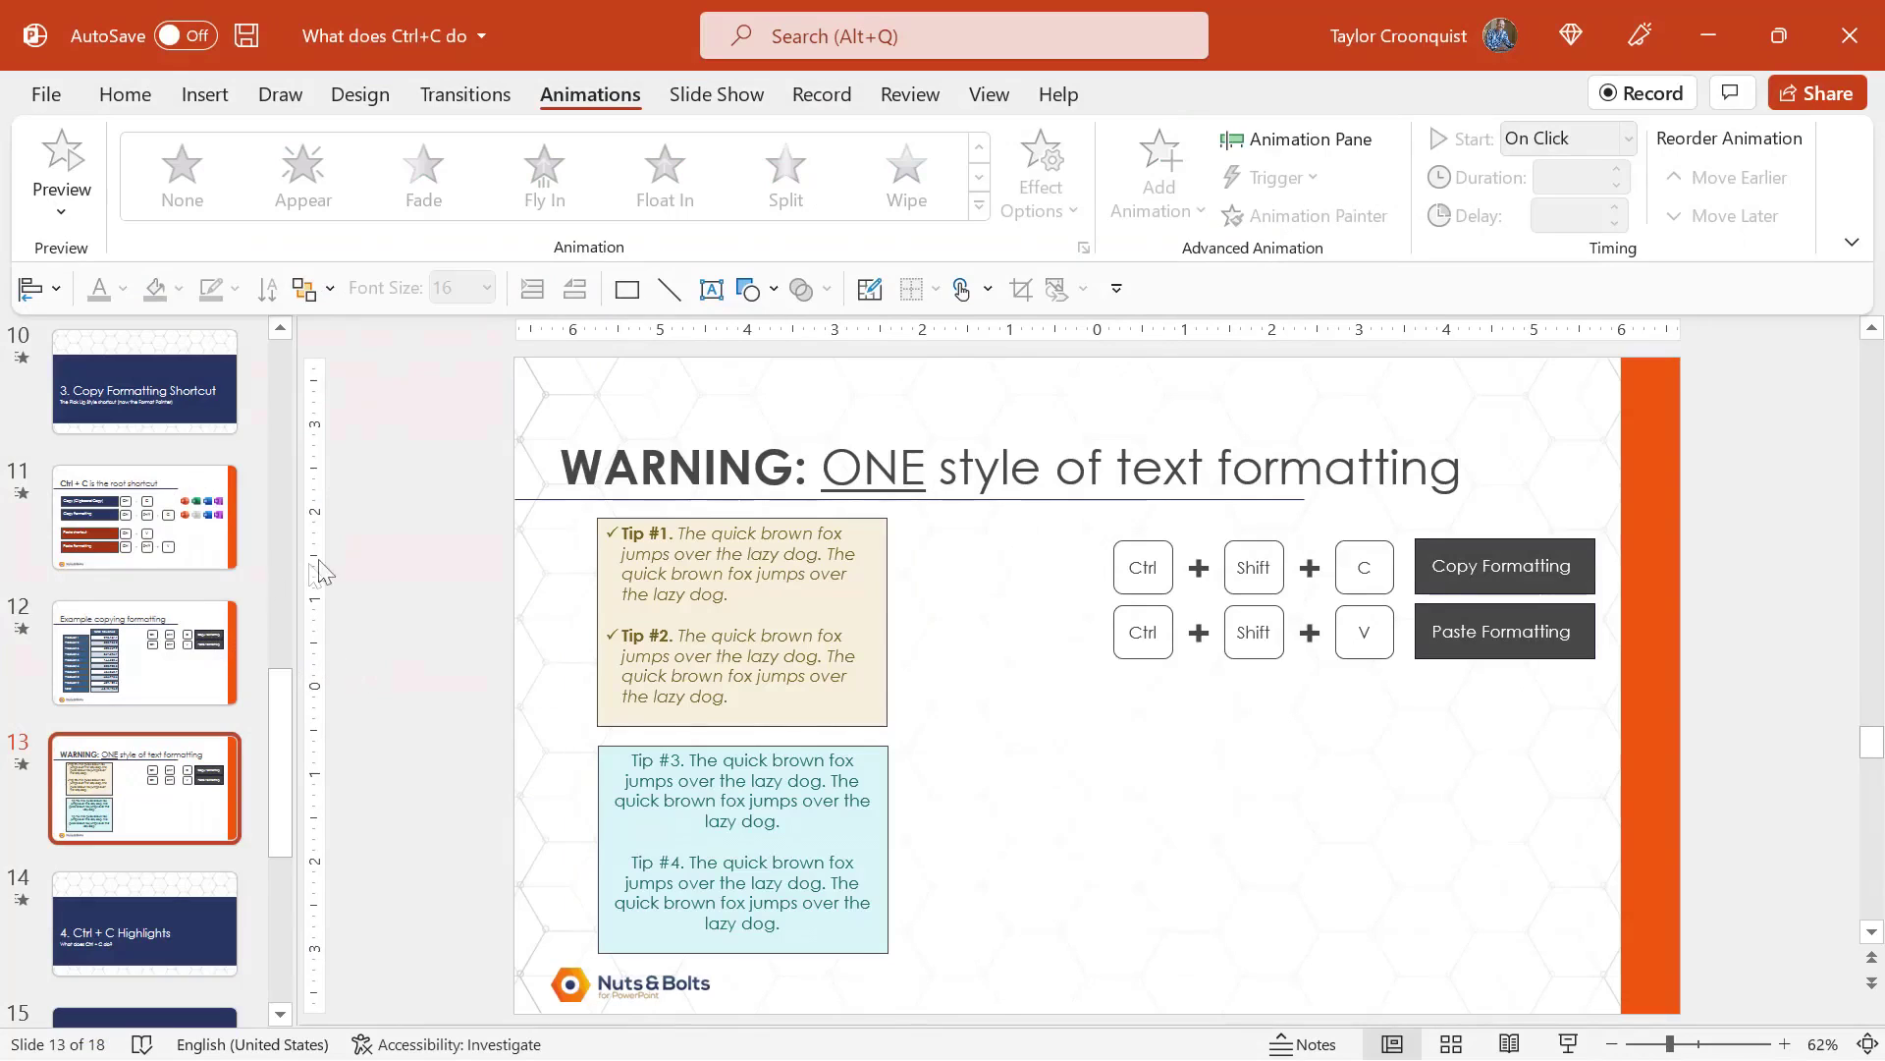
Step: Copy Tip #1's formatting onto the Tip #3/#4 box, then circle 'Tip' in red ink
left_click(590, 557)
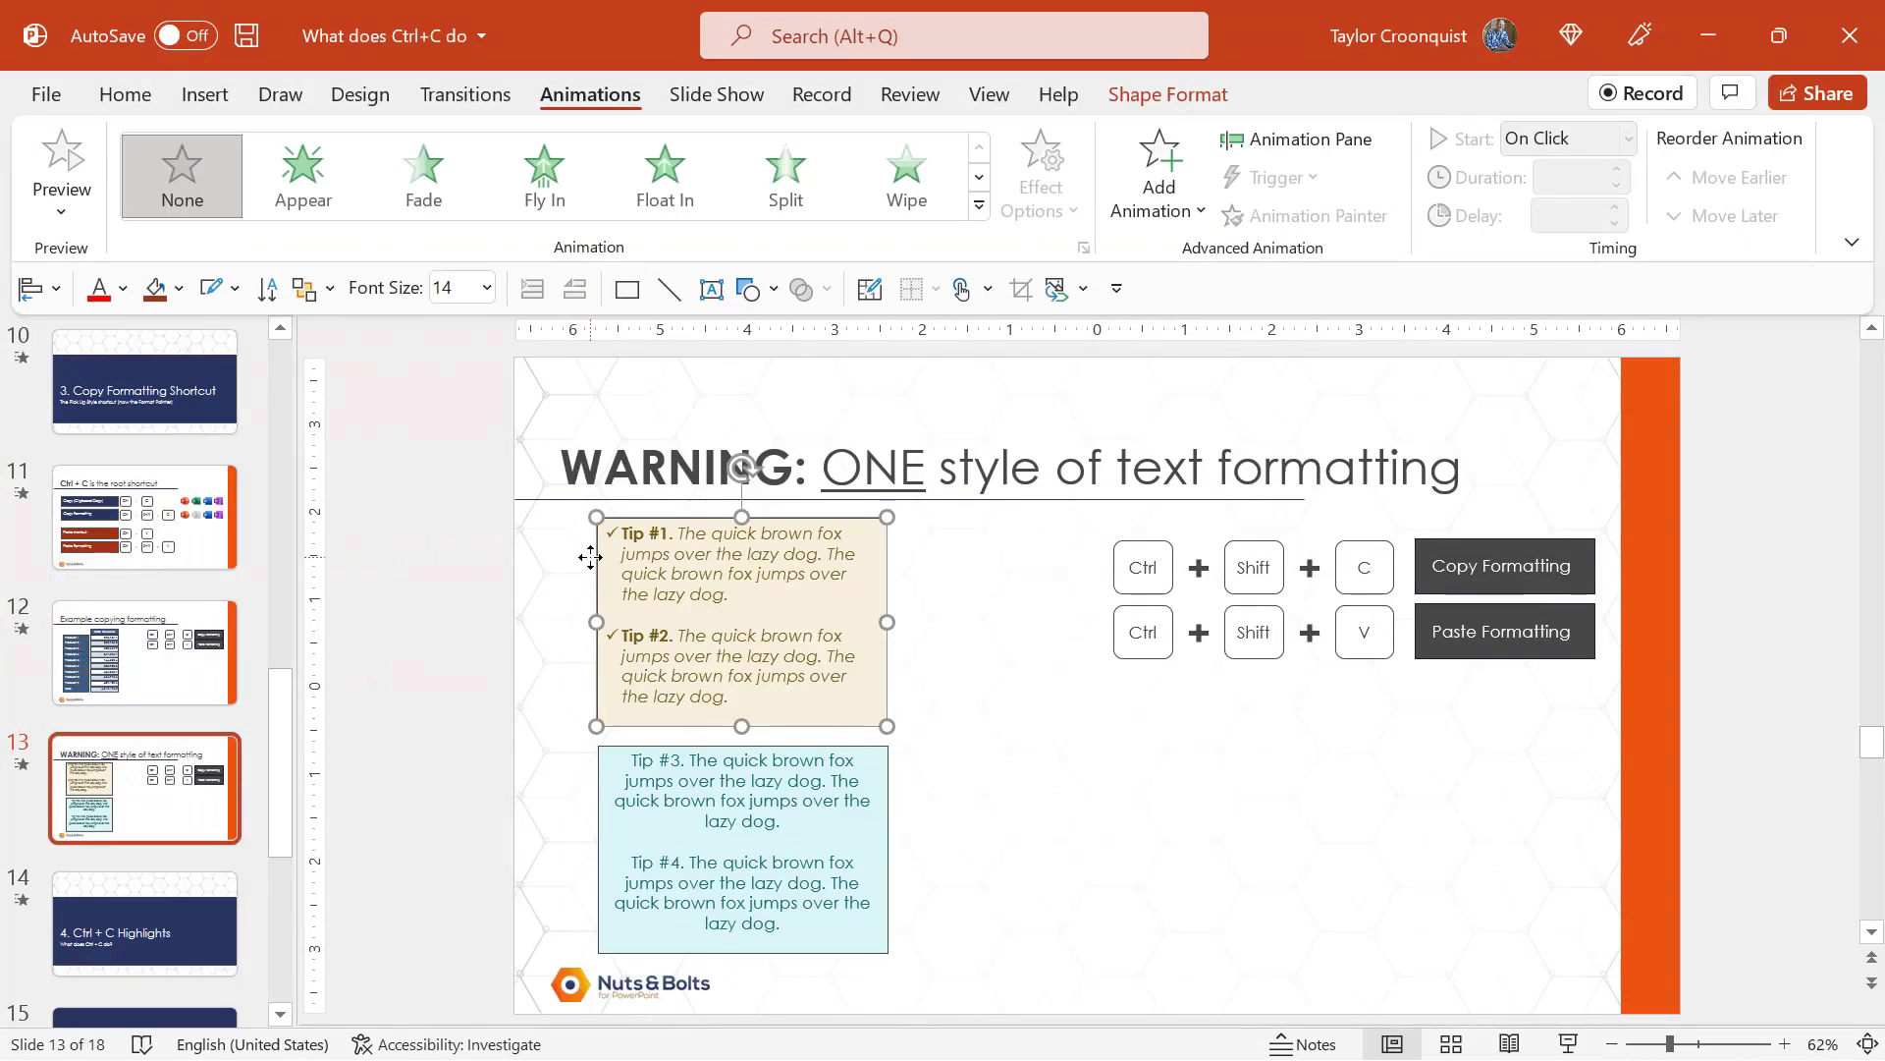
left_click(889, 774)
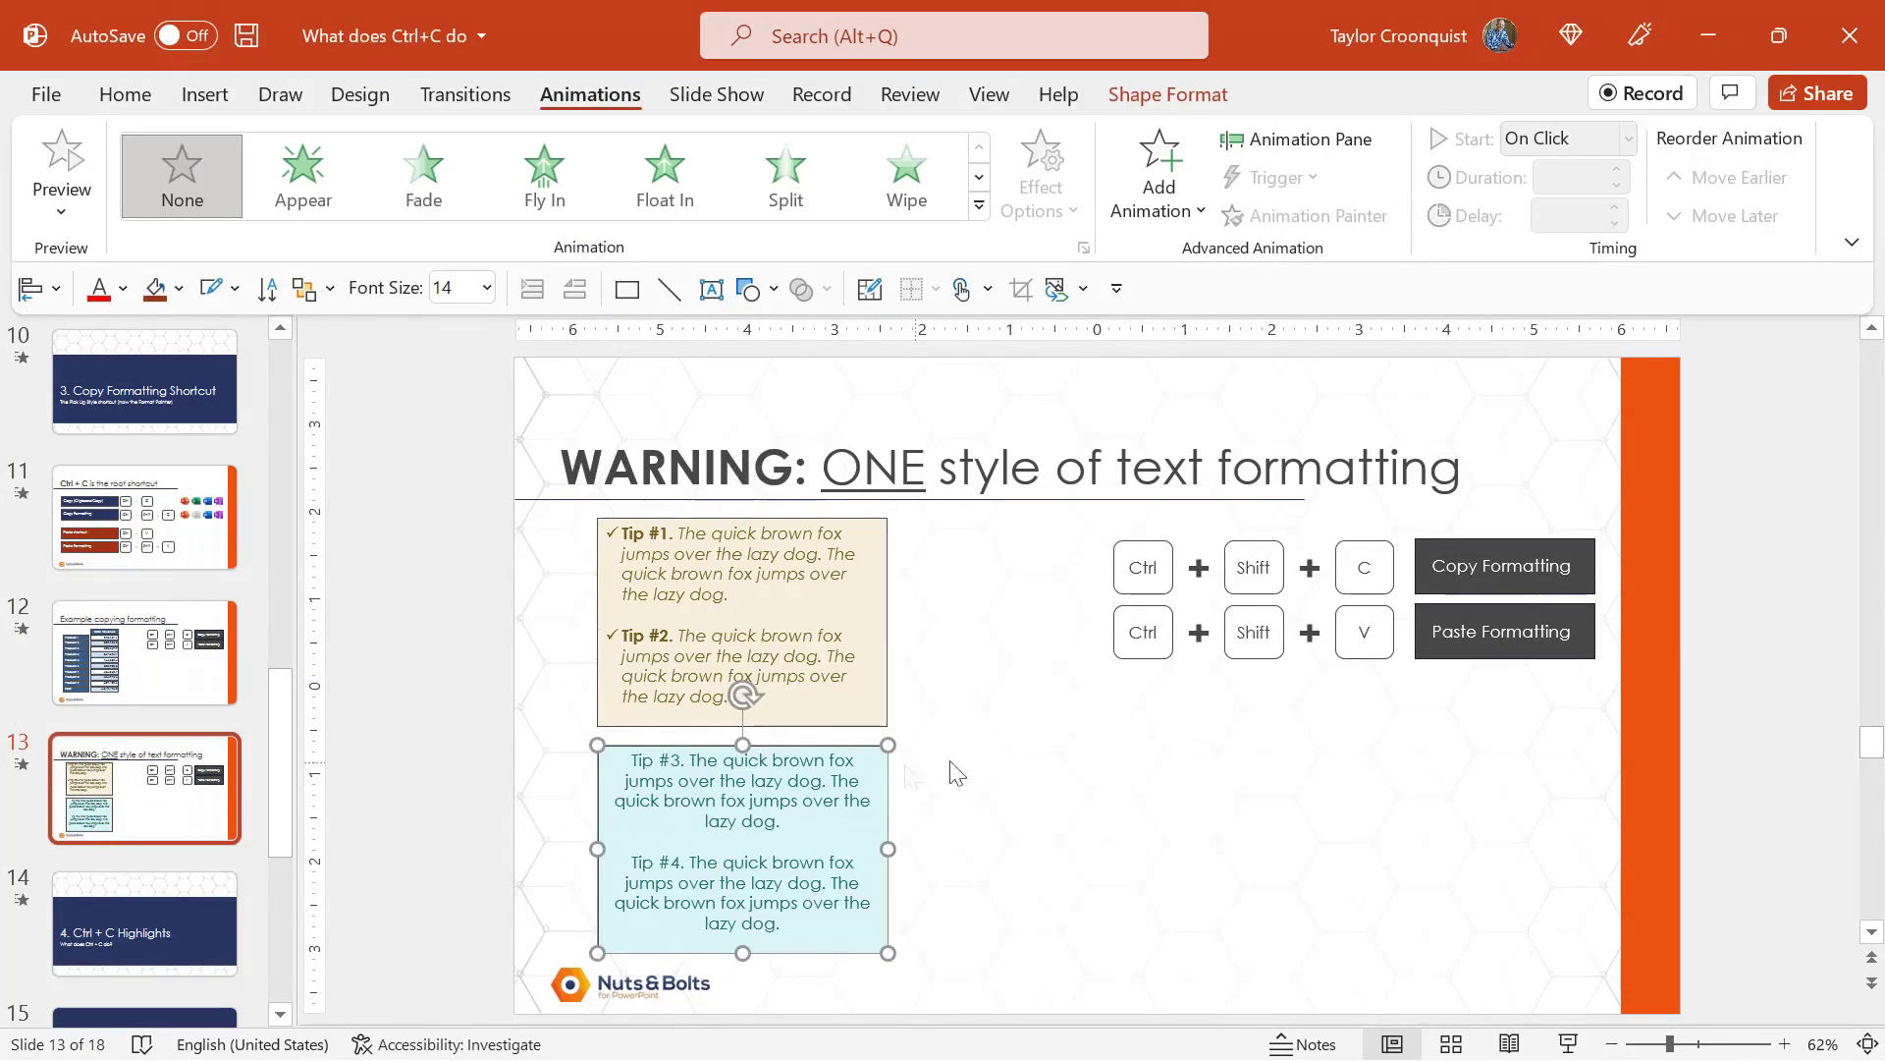
key("ctrl+shift+v")
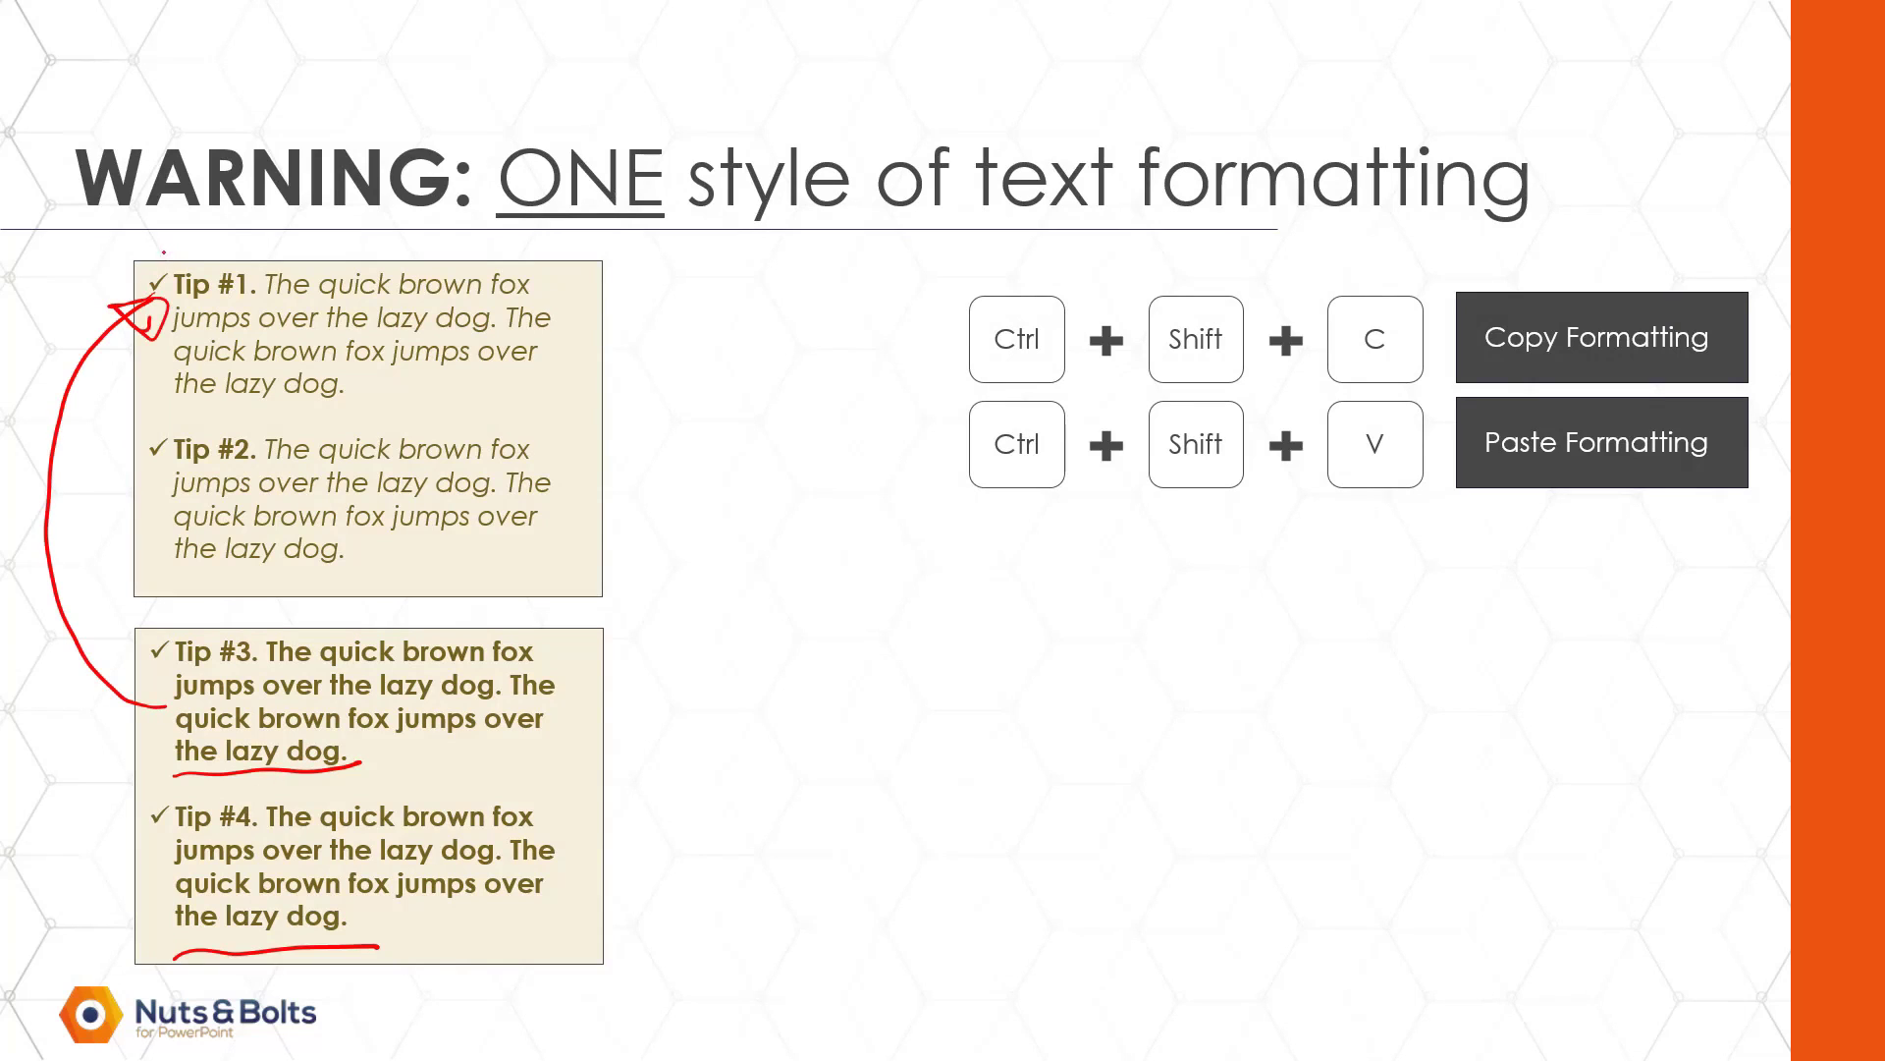
mouse_move(164, 252)
left_mouse_down()
mouse_move(201, 303)
mouse_move(157, 275)
mouse_move(191, 254)
mouse_move(157, 289)
left_mouse_up()
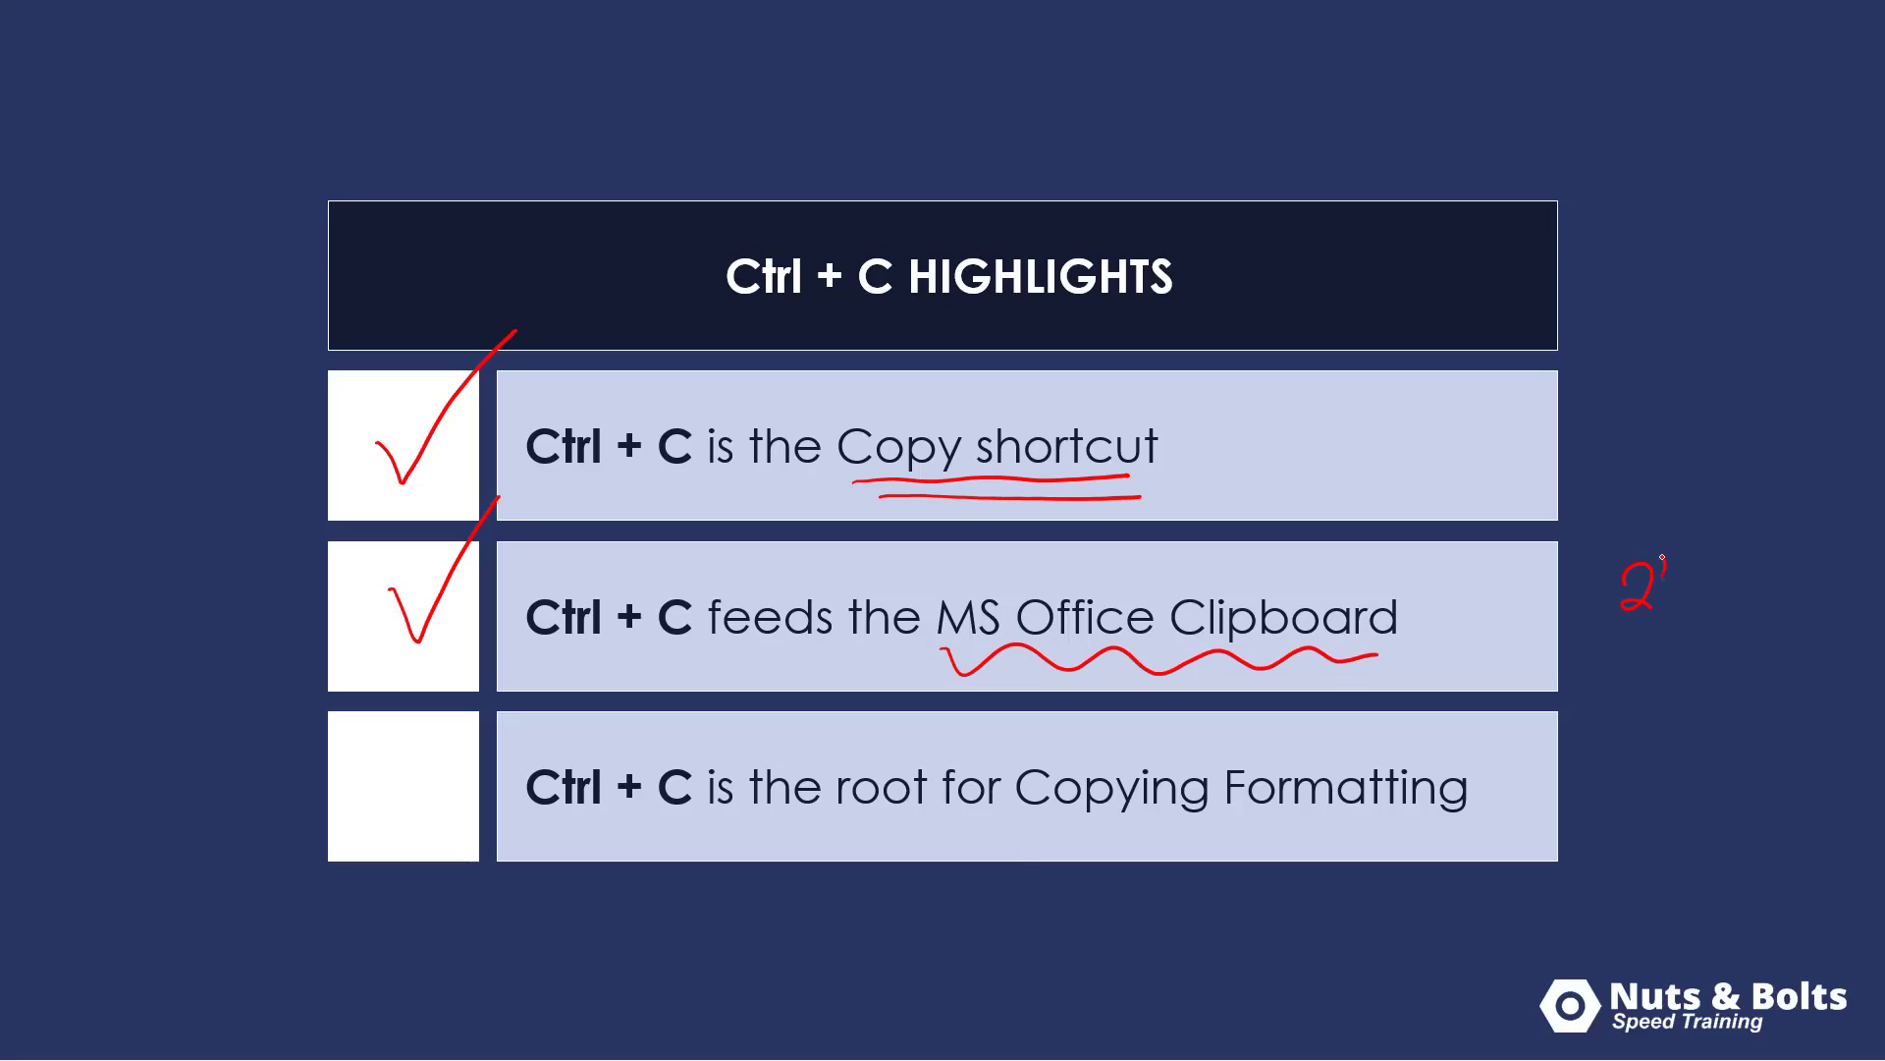
Step: Box the handwritten 24 and tick the third highlight in red ink
mouse_move(1577, 543)
left_mouse_down()
mouse_move(1635, 643)
mouse_move(1740, 505)
mouse_move(1560, 532)
left_mouse_up()
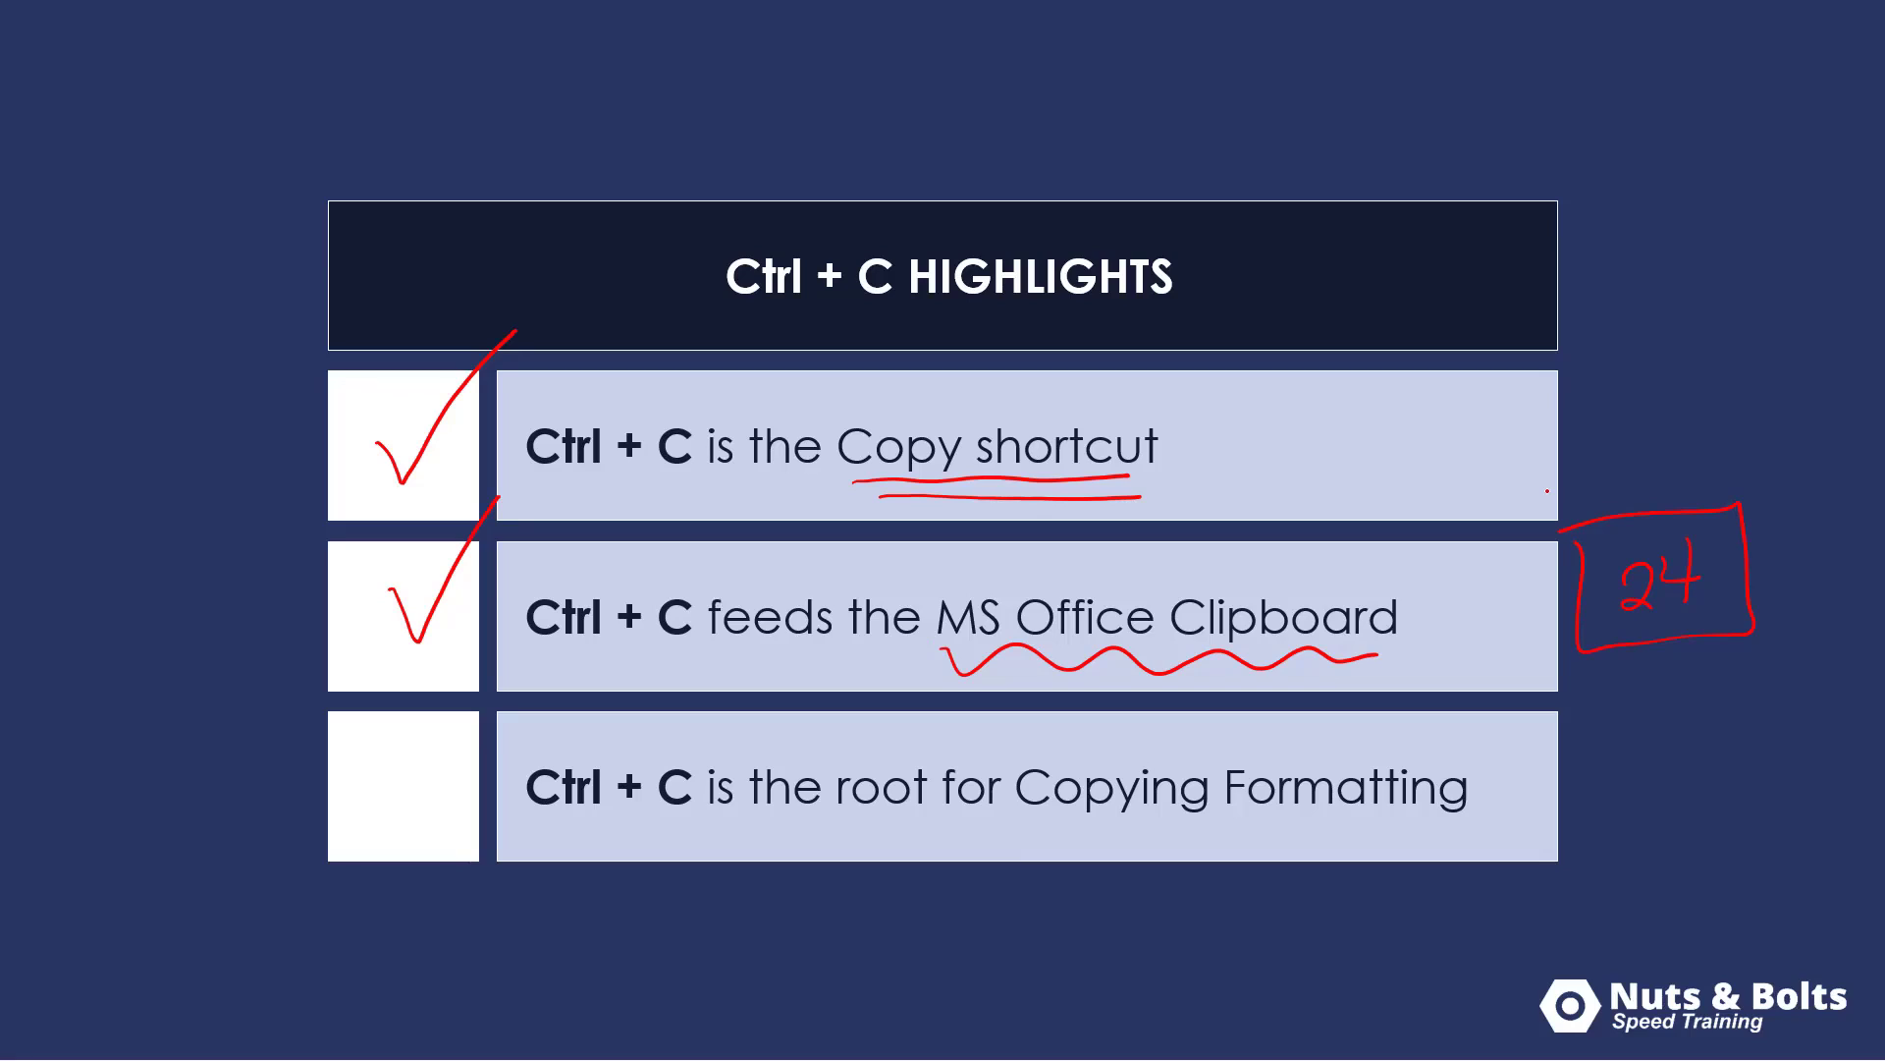
left_click_drag(374, 771, 477, 676)
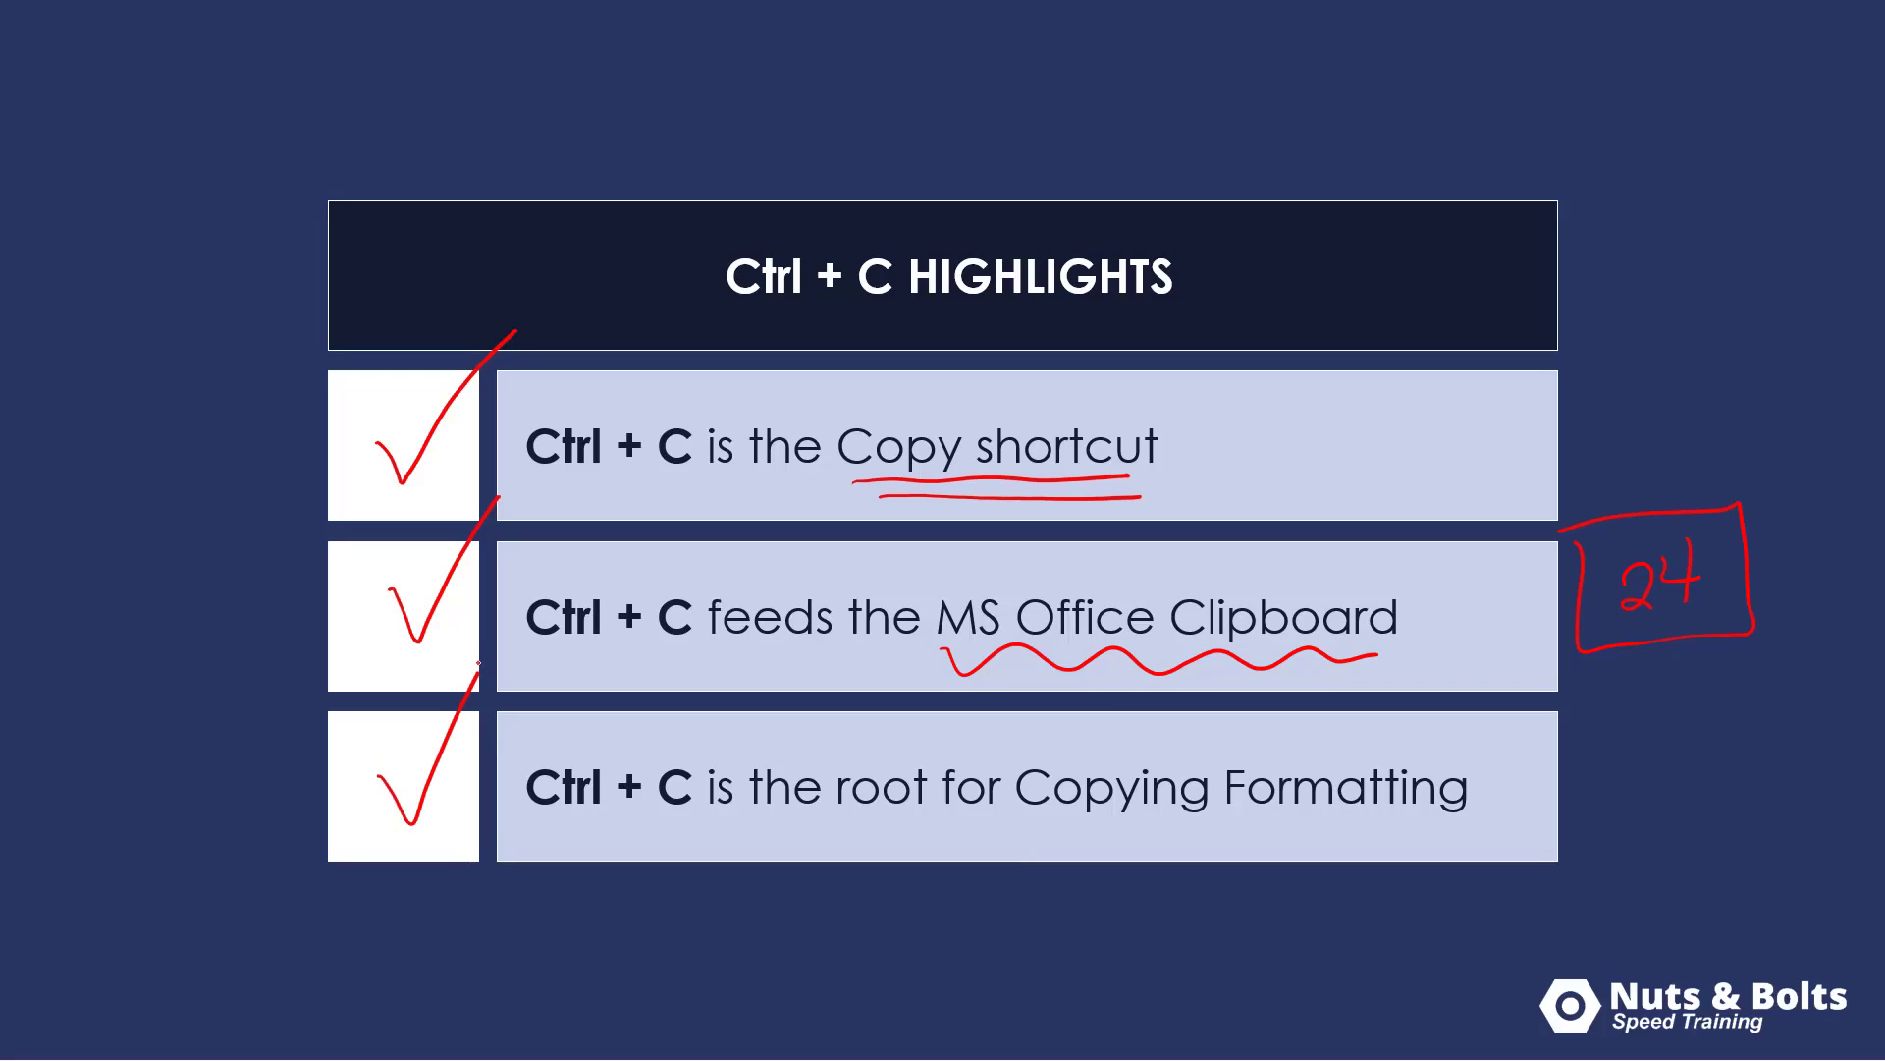